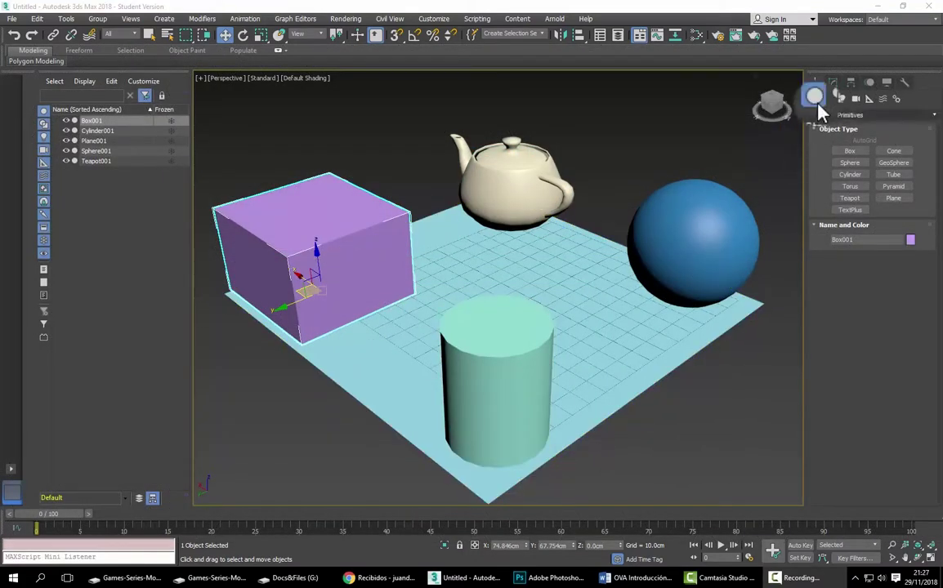
# Step: Select Cylinder001 and nudge it slightly left across the ground plane with the move gizmo
pyautogui.click(833, 82)
pyautogui.click(526, 364)
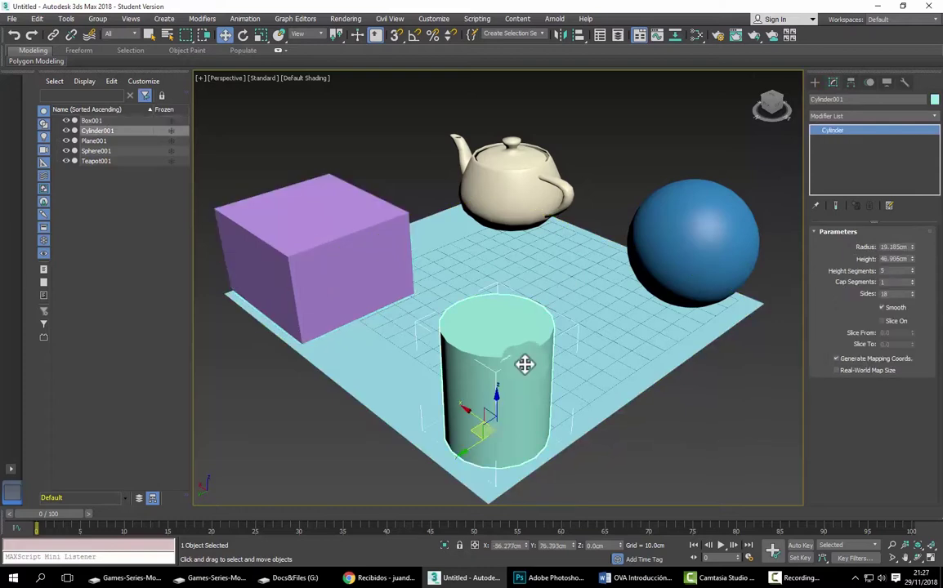
pyautogui.moveTo(467, 432); pyautogui.dragTo(472, 426)
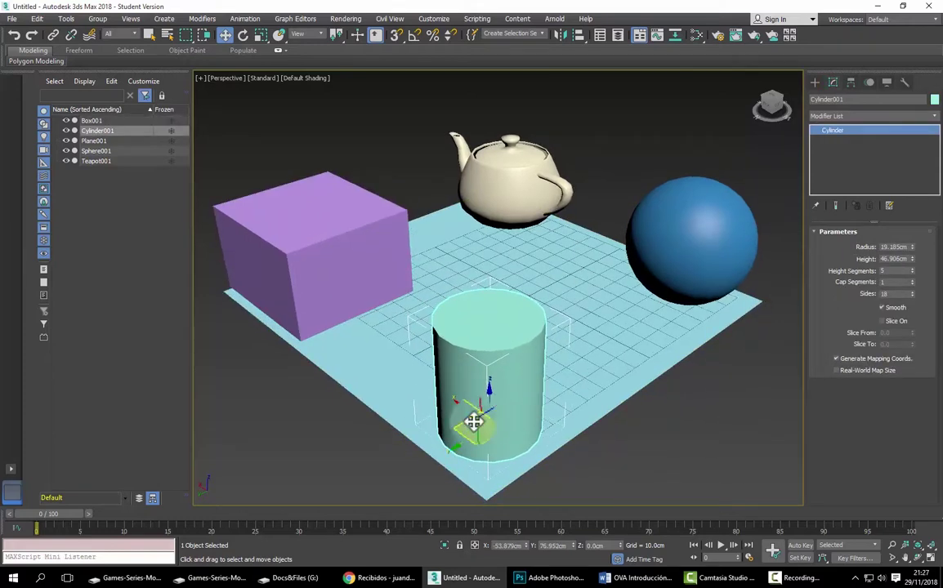
pyautogui.moveTo(468, 425); pyautogui.dragTo(460, 421)
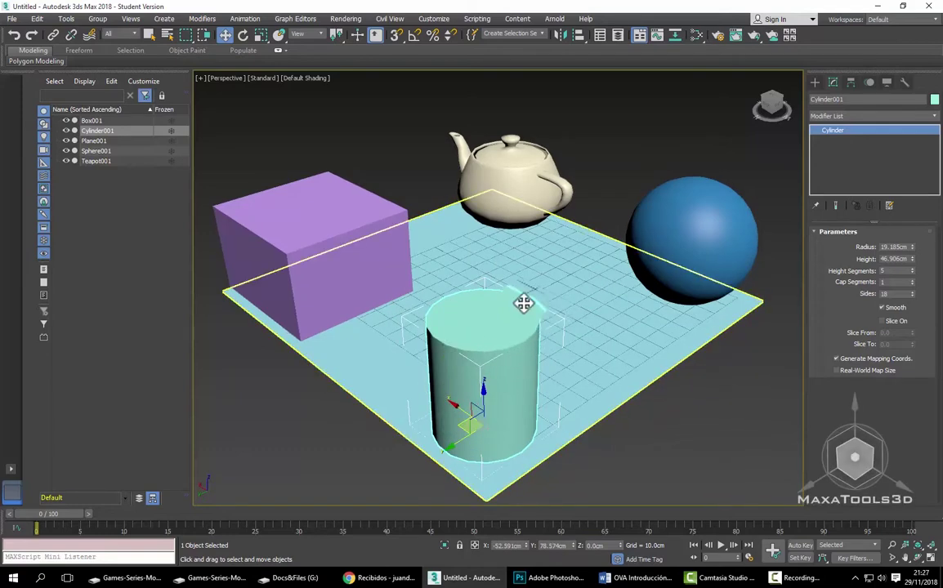
pyautogui.click(695, 35)
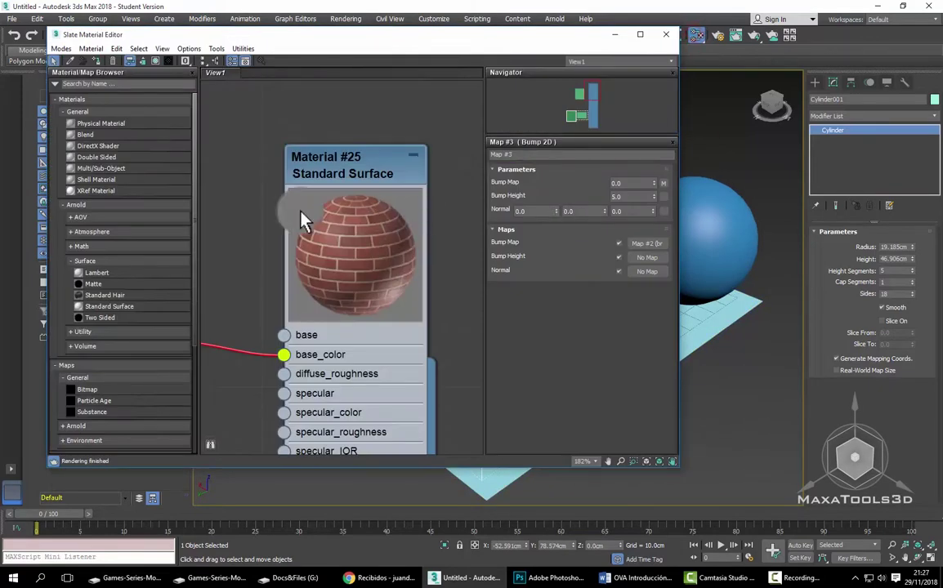
pyautogui.moveTo(326, 255); pyautogui.dragTo(267, 292, button='middle')
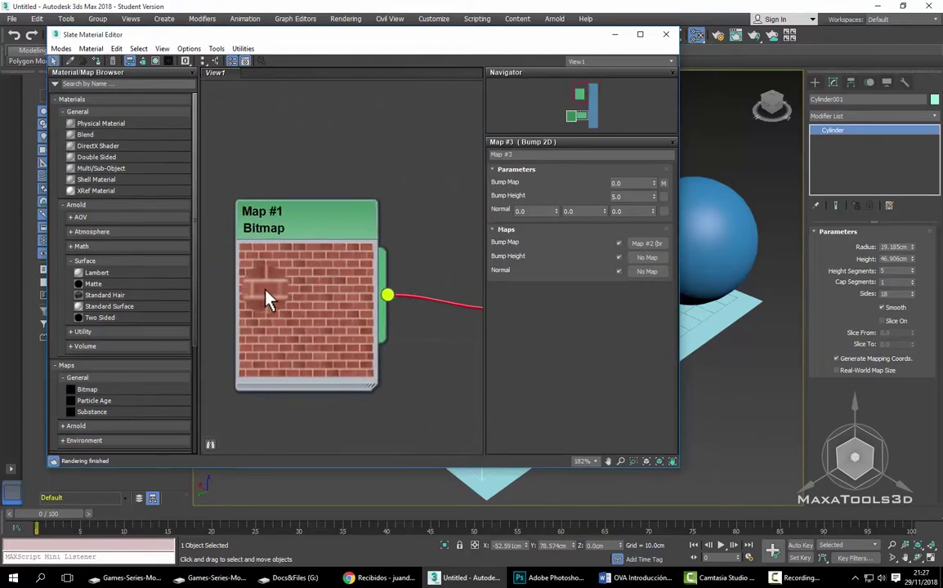
pyautogui.moveTo(326, 288); pyautogui.dragTo(237, 249, button='middle')
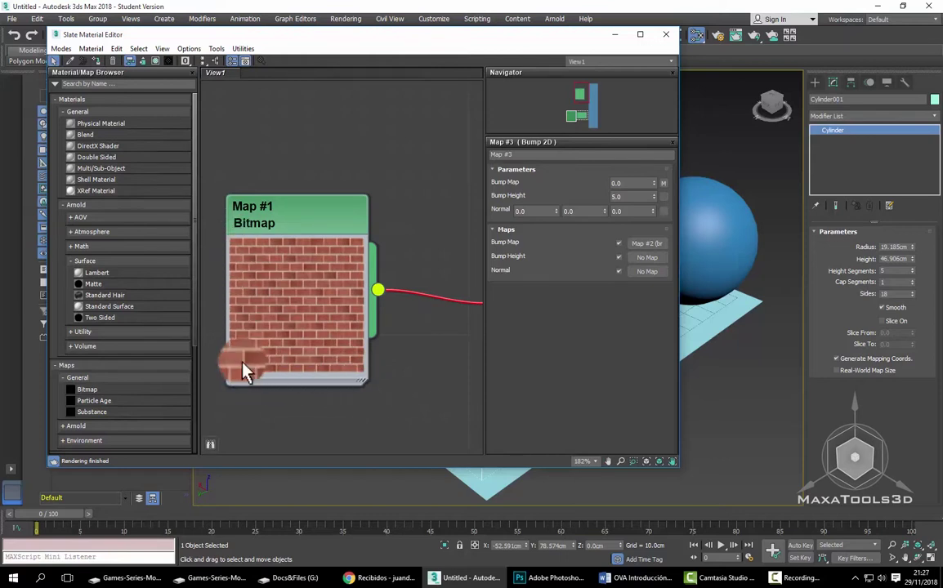
# Step: Close the material editor and drag the cylinder a little further across the grid
pyautogui.click(666, 34)
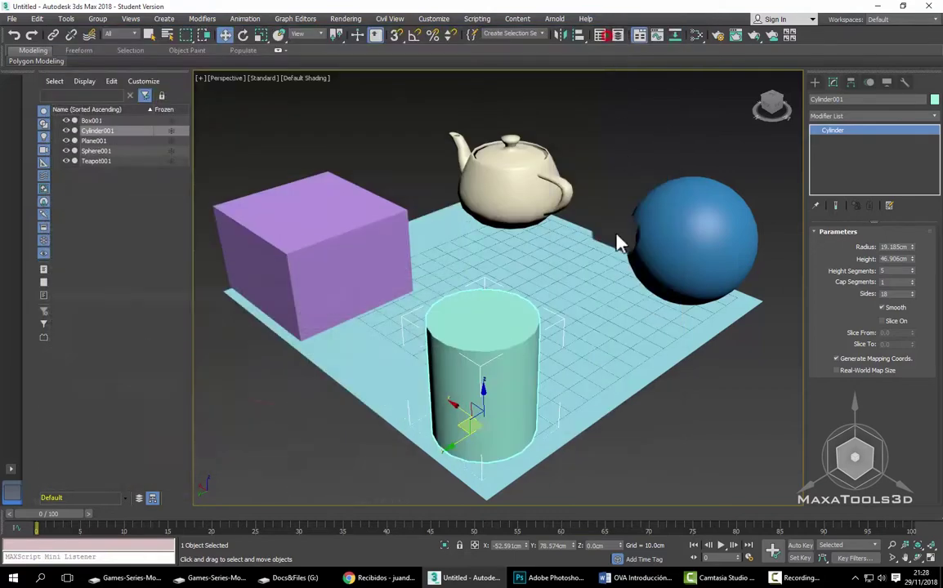
pyautogui.moveTo(461, 418)
pyautogui.keyDown('alt'); pyautogui.mouseDown(button='middle')
pyautogui.moveTo(521, 414)
pyautogui.moveTo(423, 395)
pyautogui.moveTo(403, 349)
pyautogui.moveTo(471, 409)
pyautogui.moveTo(444, 413)
pyautogui.moveTo(469, 416)
pyautogui.moveTo(447, 401)
pyautogui.moveTo(456, 410)
pyautogui.moveTo(458, 399)
pyautogui.moveTo(476, 413)
pyautogui.mouseUp(button='middle'); pyautogui.keyUp('alt')
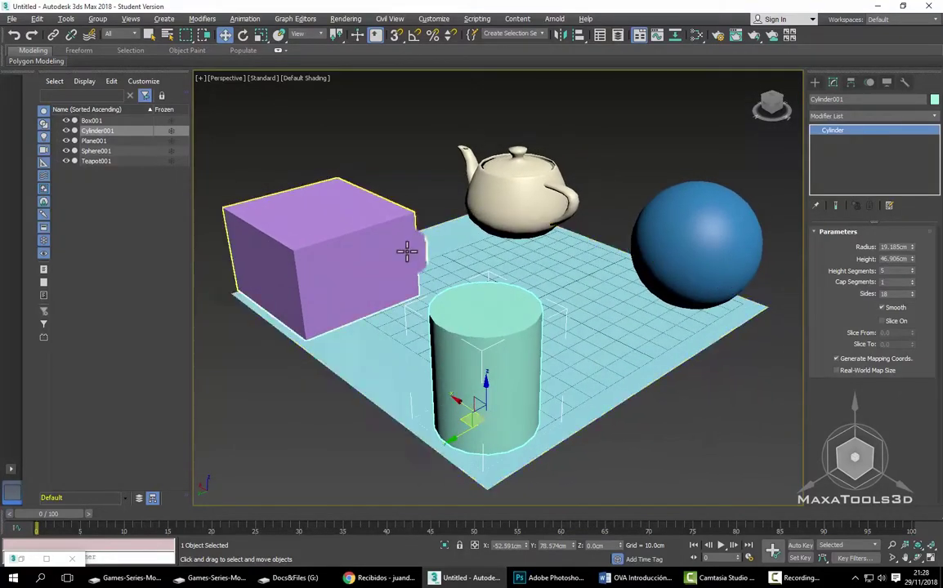
pyautogui.moveTo(402, 234); pyautogui.dragTo(386, 239, button='middle')
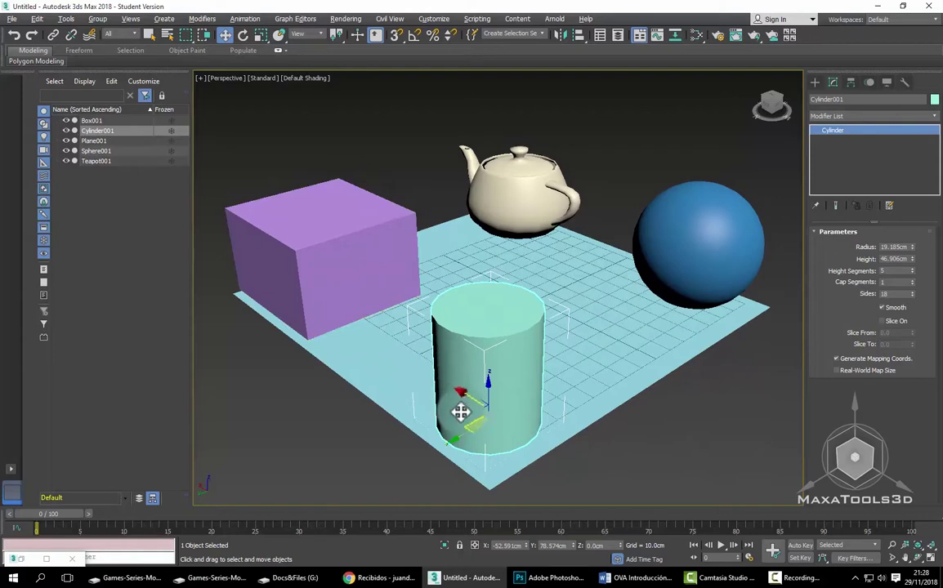
pyautogui.moveTo(465, 412); pyautogui.dragTo(471, 418)
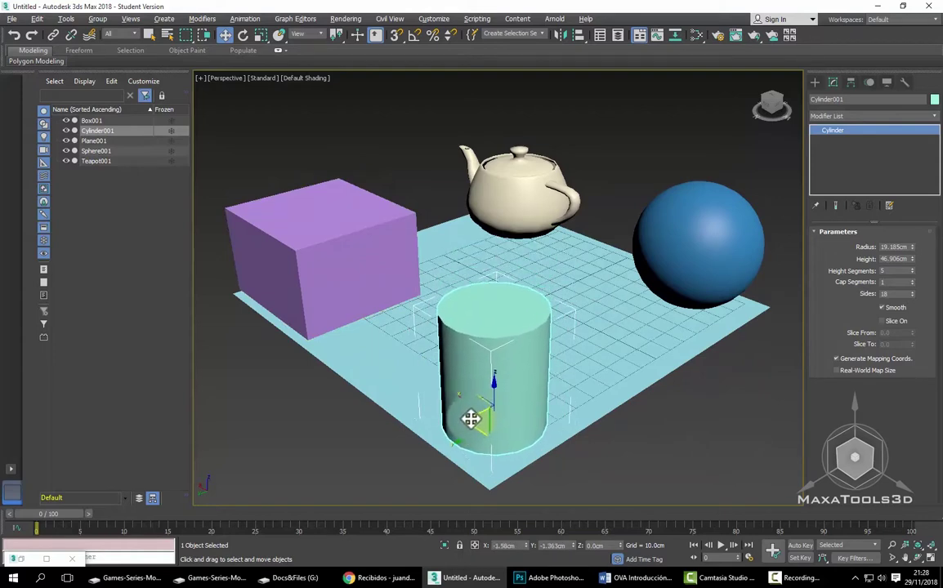
pyautogui.moveTo(440, 238); pyautogui.dragTo(438, 249, button='middle')
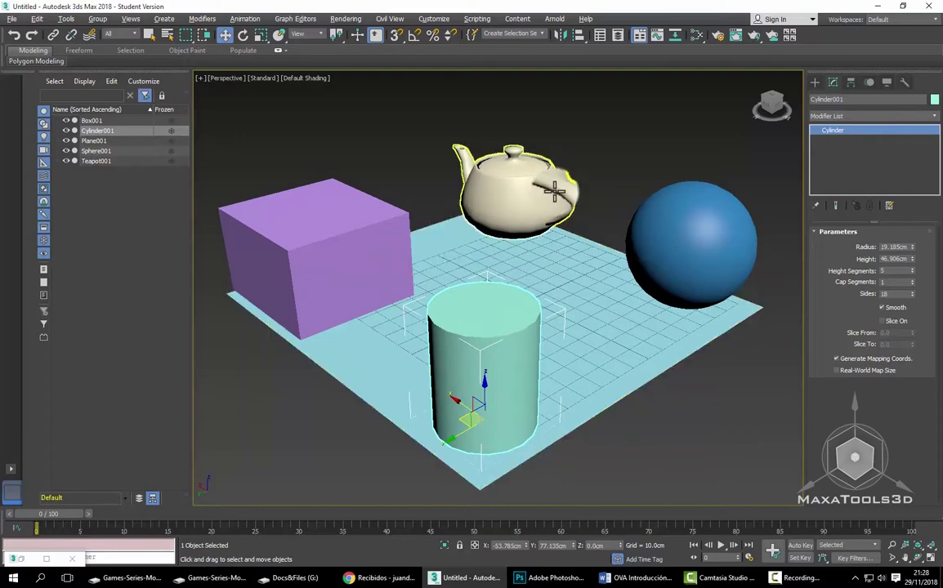
# Step: Briefly reopen the Slate Material Editor, then minimize it to see the scene again
pyautogui.click(695, 35)
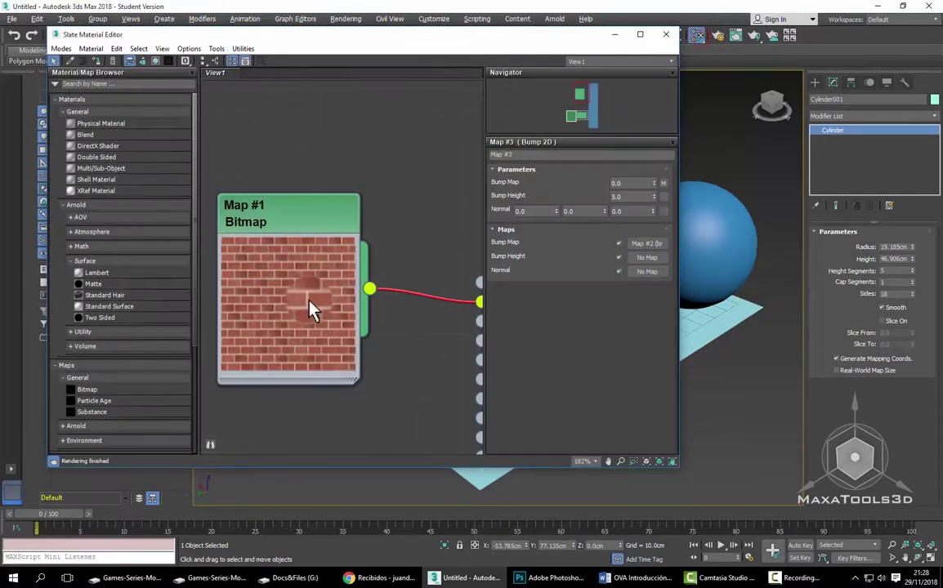
pyautogui.scroll(2, 365, 300)
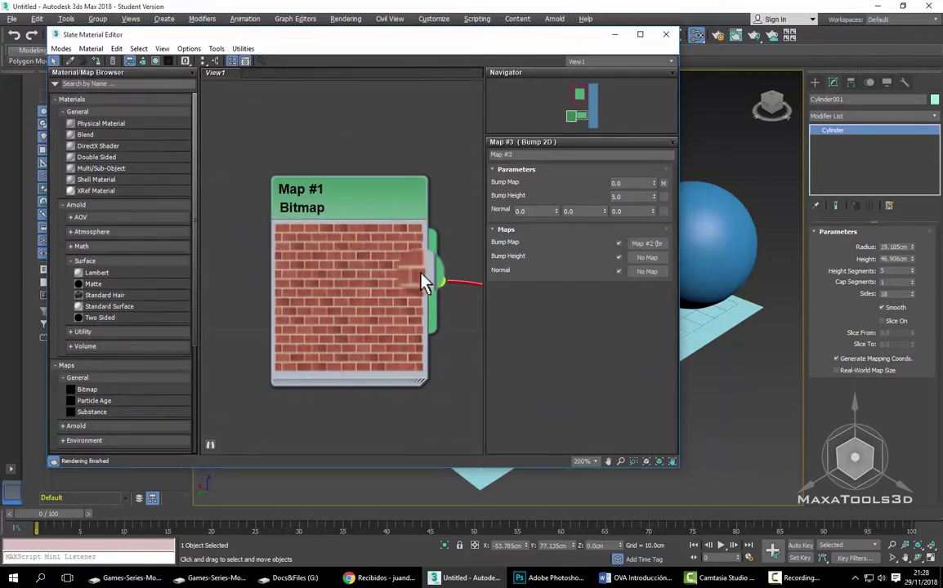
pyautogui.click(614, 34)
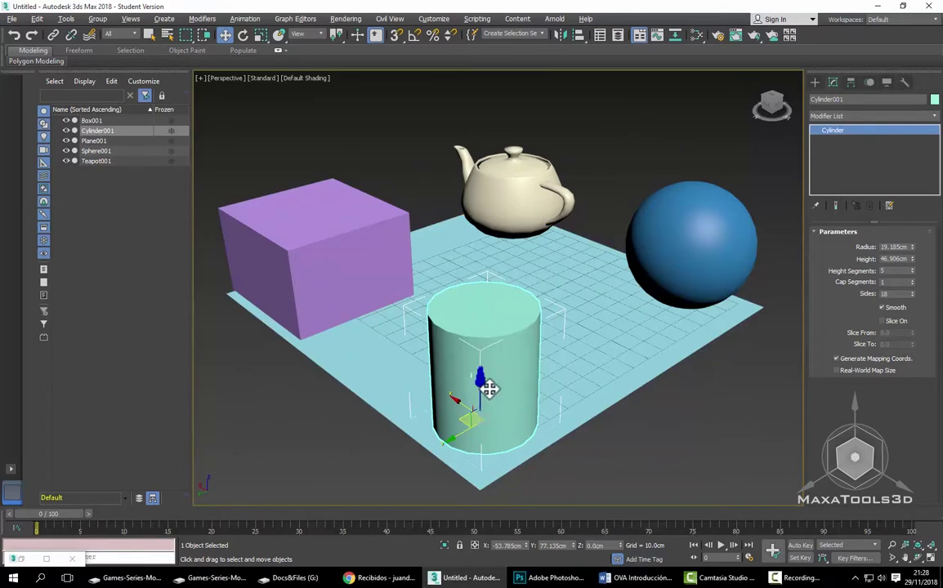
pyautogui.keyDown('alt'); pyautogui.moveTo(507, 406); pyautogui.dragTo(504, 406, button='middle'); pyautogui.keyUp('alt')
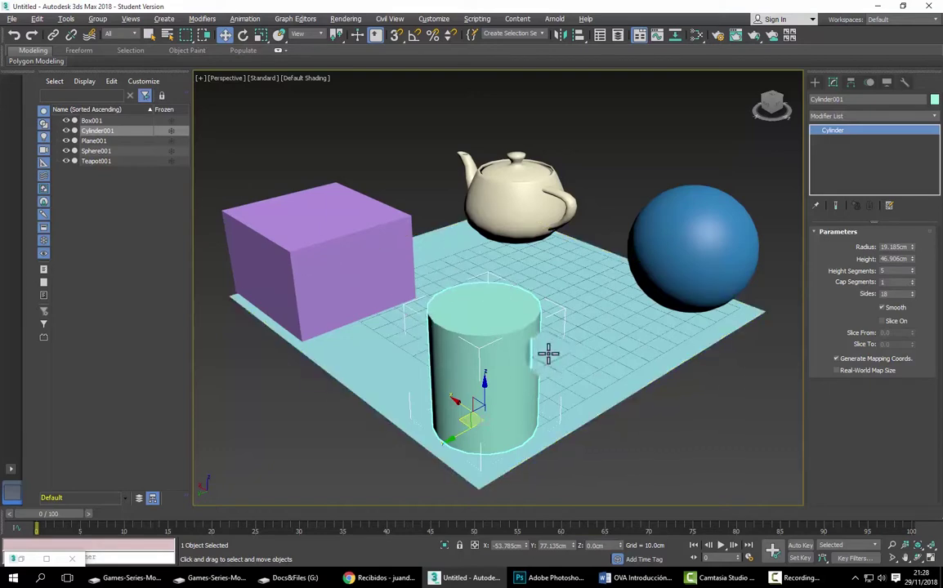
# Step: In the Slate Material Editor, wire brick Material #25's output onto the cylinder
pyautogui.click(692, 37)
pyautogui.moveTo(339, 467); pyautogui.dragTo(306, 315, button='middle')
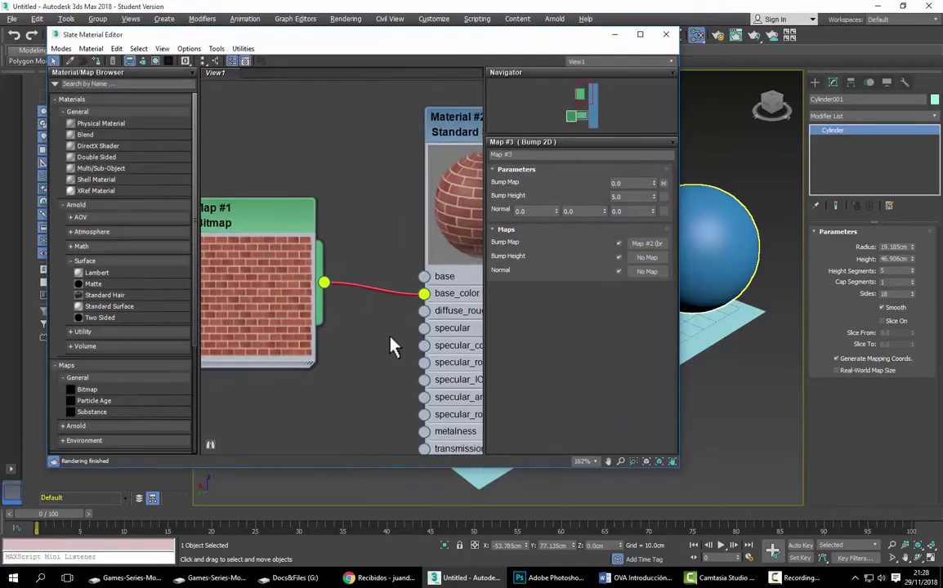
pyautogui.scroll(3, 390, 347)
pyautogui.moveTo(736, 294); pyautogui.dragTo(774, 262, button='middle')
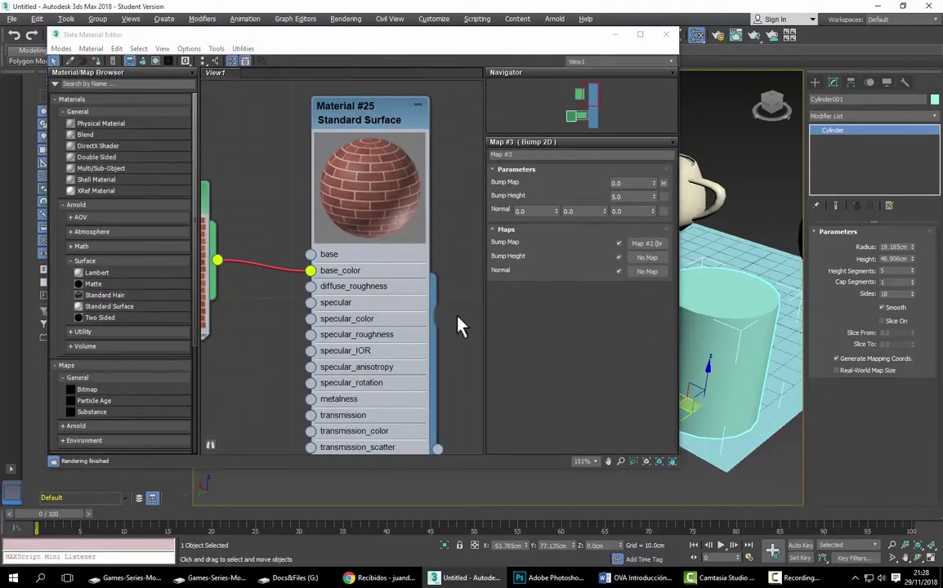
pyautogui.moveTo(458, 325); pyautogui.dragTo(433, 388, button='middle')
pyautogui.moveTo(426, 377); pyautogui.dragTo(694, 340)
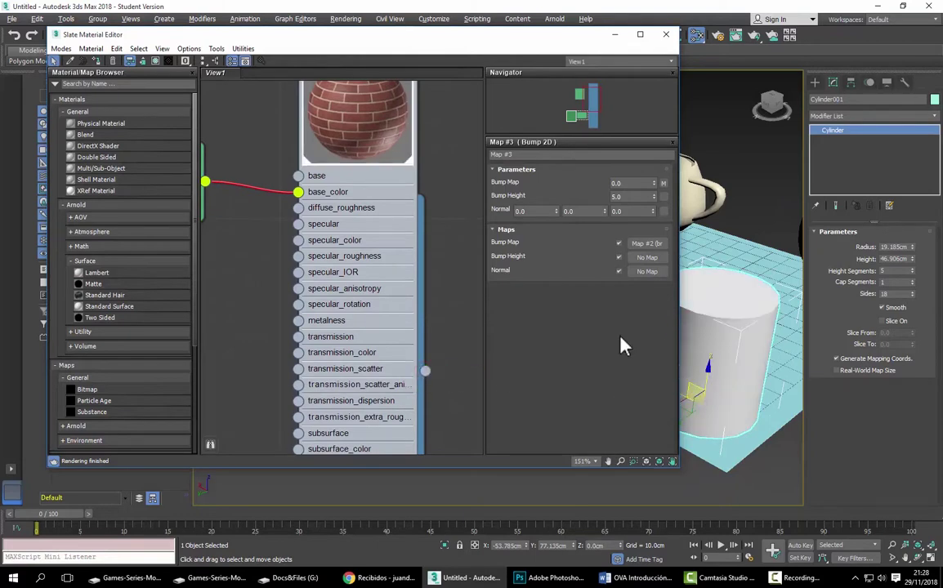
# Step: Minimize the material editor and bring up the viewport's Standard label shading menu
pyautogui.moveTo(581, 97); pyautogui.dragTo(574, 109)
pyautogui.click(616, 37)
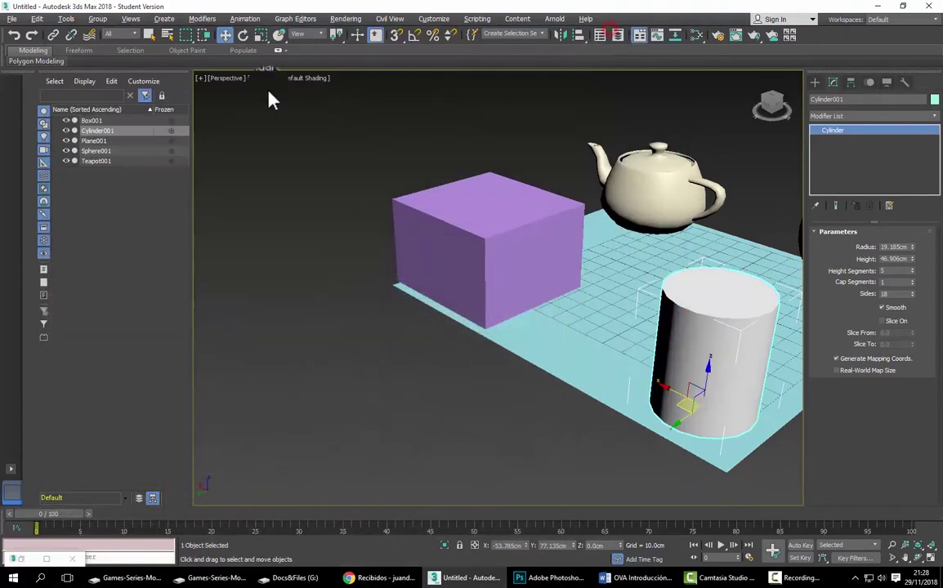
pyautogui.click(263, 77)
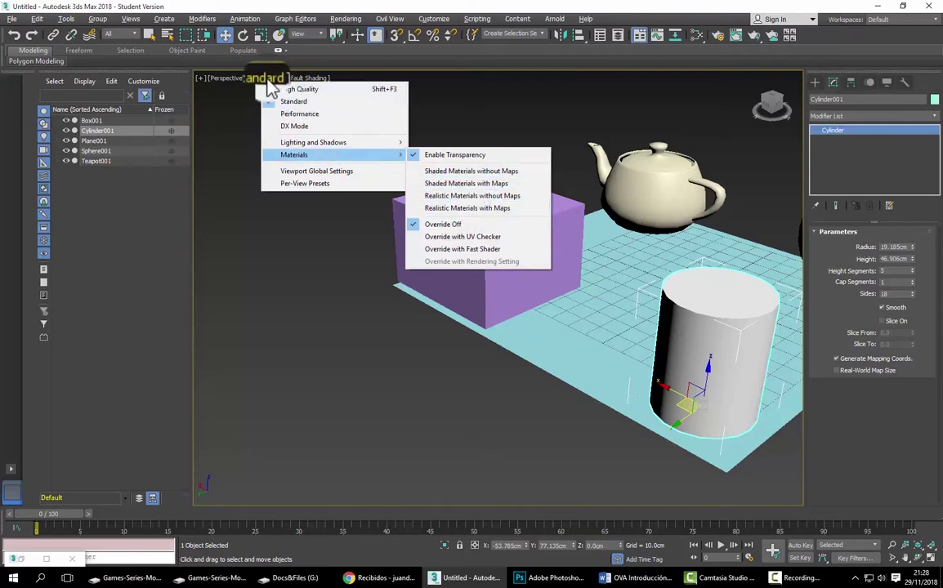
pyautogui.moveTo(294, 154)
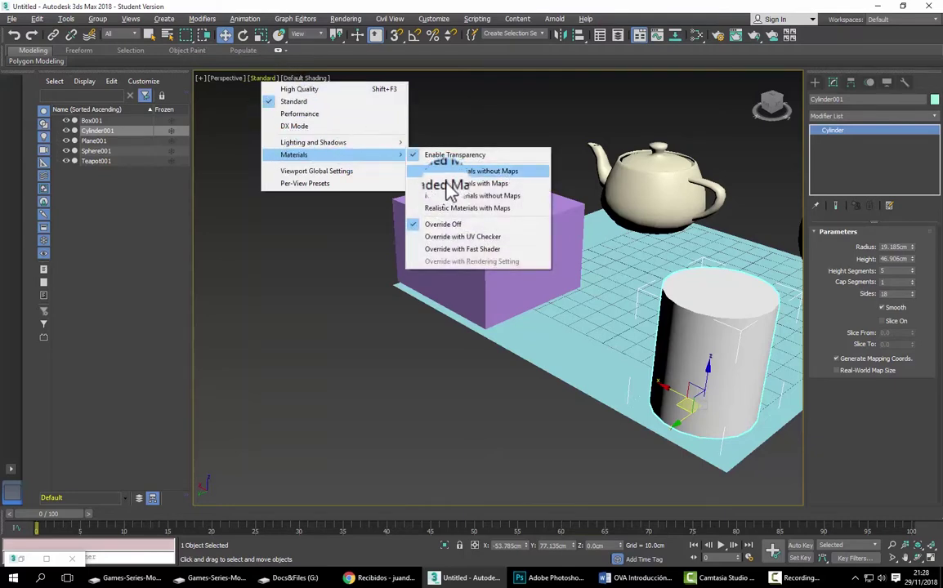
# Step: Switch the viewport to Shaded Materials with Maps and inspect the brick cylinder from several angles
pyautogui.click(446, 184)
pyautogui.moveTo(582, 310); pyautogui.dragTo(340, 290, button='middle')
pyautogui.scroll(5, 541, 286)
pyautogui.moveTo(541, 286)
pyautogui.mouseDown(button='middle')
pyautogui.moveTo(492, 258)
pyautogui.moveTo(453, 257)
pyautogui.moveTo(486, 271)
pyautogui.moveTo(497, 304)
pyautogui.moveTo(490, 269)
pyautogui.mouseUp(button='middle')
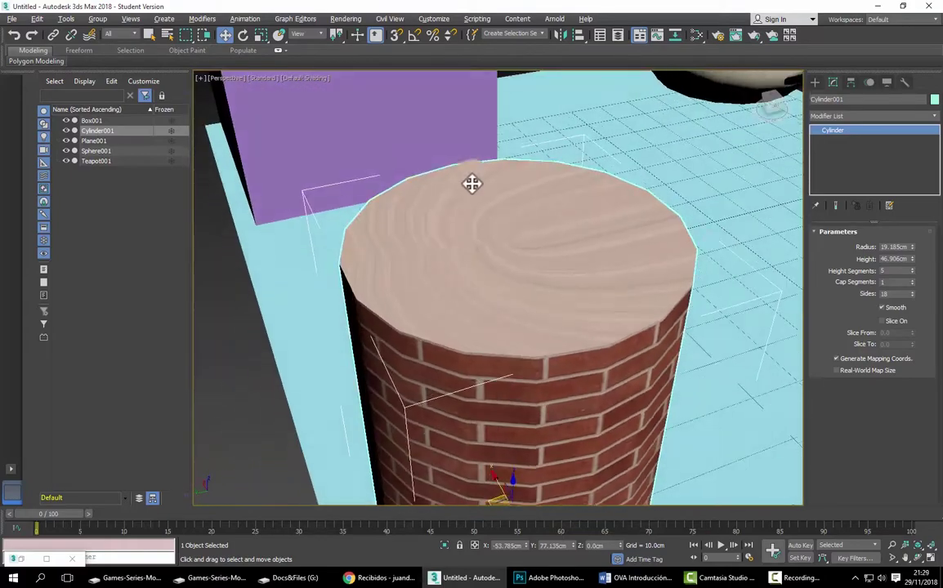
pyautogui.moveTo(552, 312)
pyautogui.keyDown('alt'); pyautogui.mouseDown(button='middle')
pyautogui.moveTo(515, 204)
pyautogui.moveTo(496, 231)
pyautogui.moveTo(444, 227)
pyautogui.moveTo(537, 241)
pyautogui.moveTo(537, 284)
pyautogui.mouseUp(button='middle'); pyautogui.keyUp('alt')
pyautogui.moveTo(496, 155)
pyautogui.keyDown('alt'); pyautogui.mouseDown(button='middle')
pyautogui.moveTo(524, 213)
pyautogui.moveTo(592, 203)
pyautogui.moveTo(568, 228)
pyautogui.moveTo(600, 236)
pyautogui.moveTo(450, 226)
pyautogui.moveTo(458, 245)
pyautogui.mouseUp(button='middle'); pyautogui.keyUp('alt')
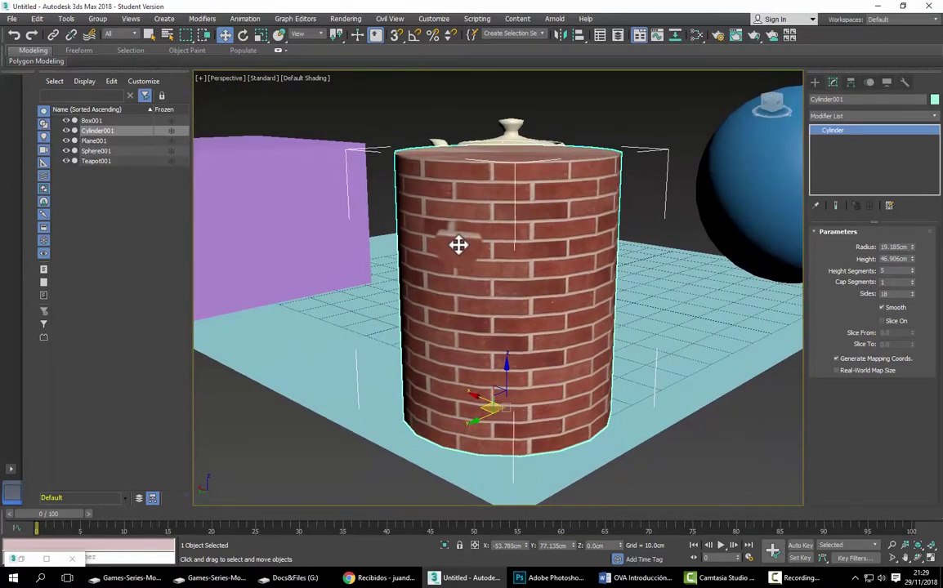
pyautogui.moveTo(498, 274); pyautogui.dragTo(480, 277, button='middle')
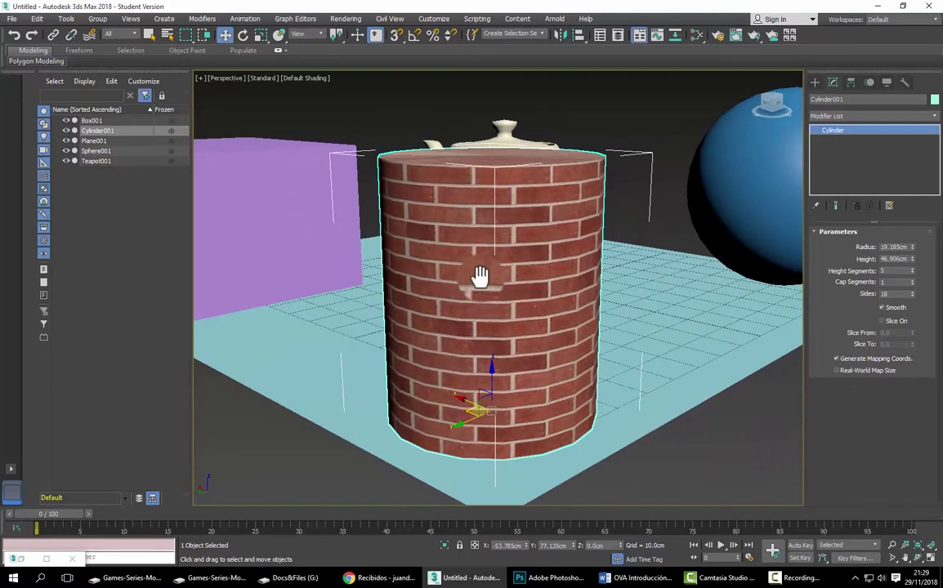
pyautogui.scroll(-3, 479, 277)
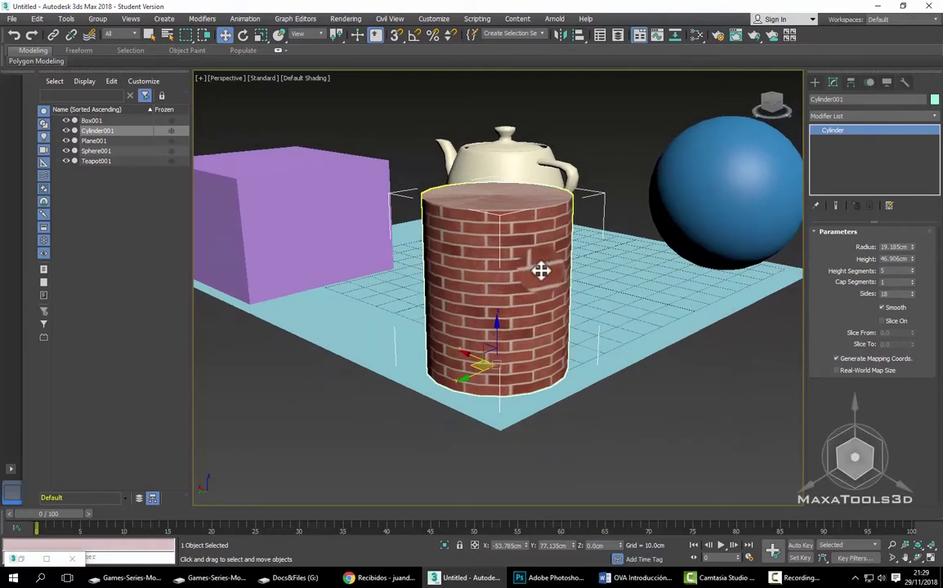
pyautogui.moveTo(542, 293); pyautogui.dragTo(546, 343, button='middle')
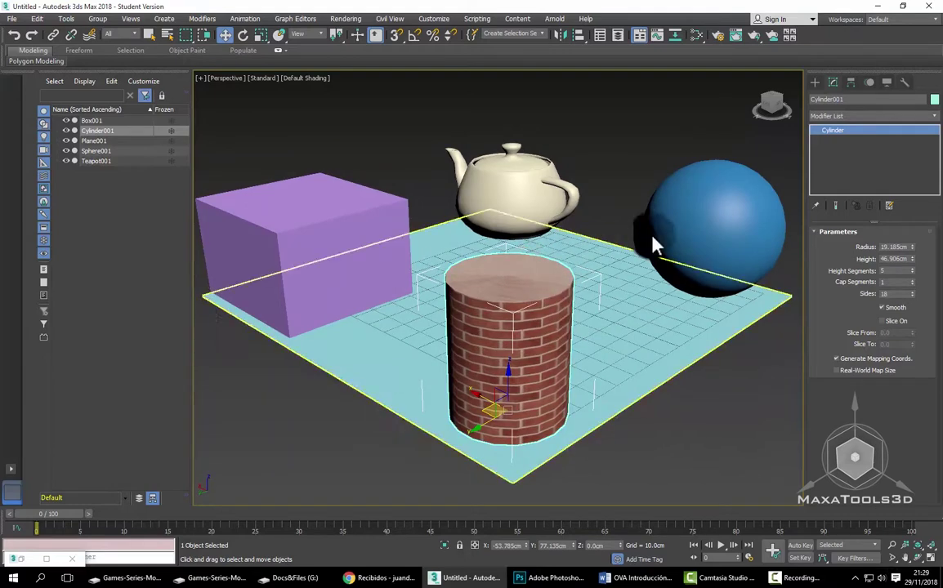
# Step: Add a UVW Map modifier to the cylinder from the bottom of the Modifier List
pyautogui.click(866, 115)
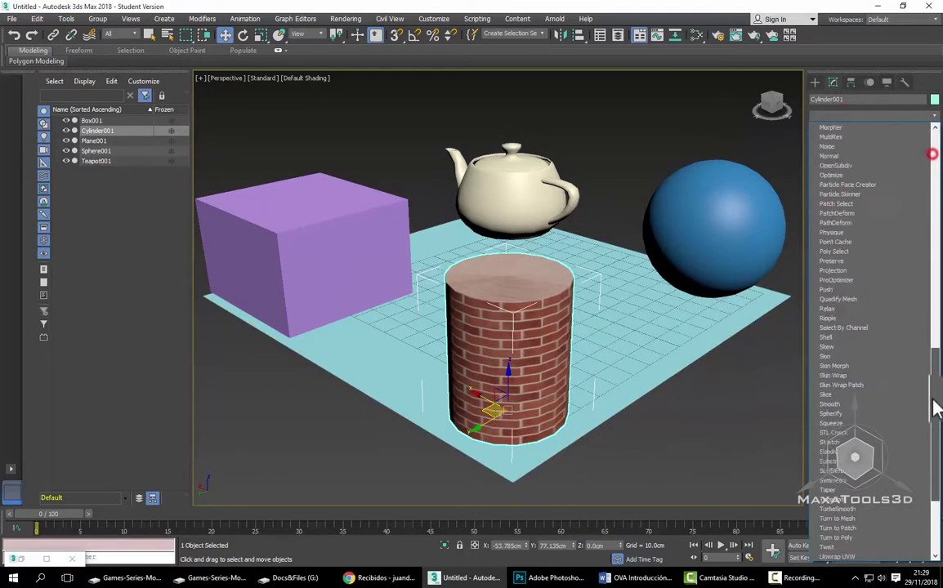
pyautogui.moveTo(935, 161); pyautogui.dragTo(934, 392)
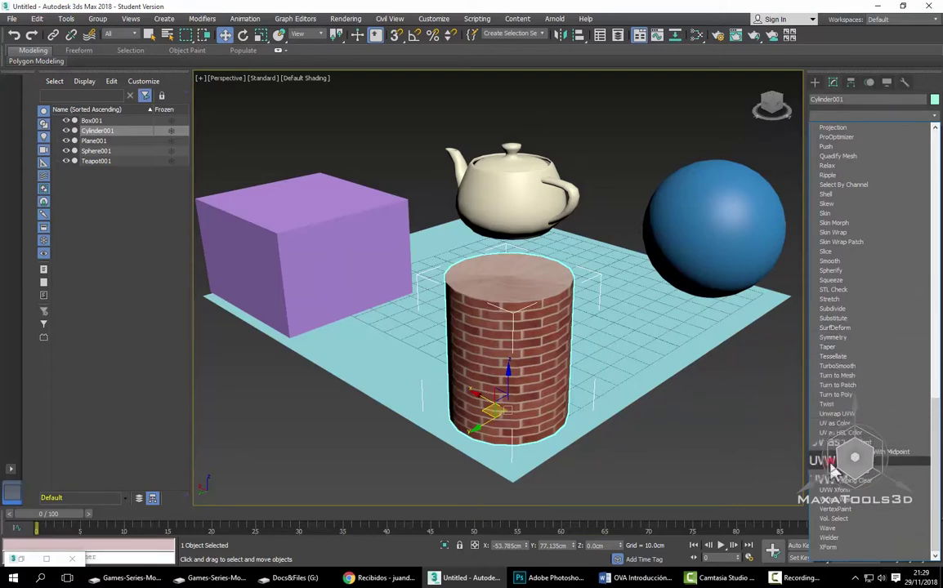
pyautogui.click(833, 461)
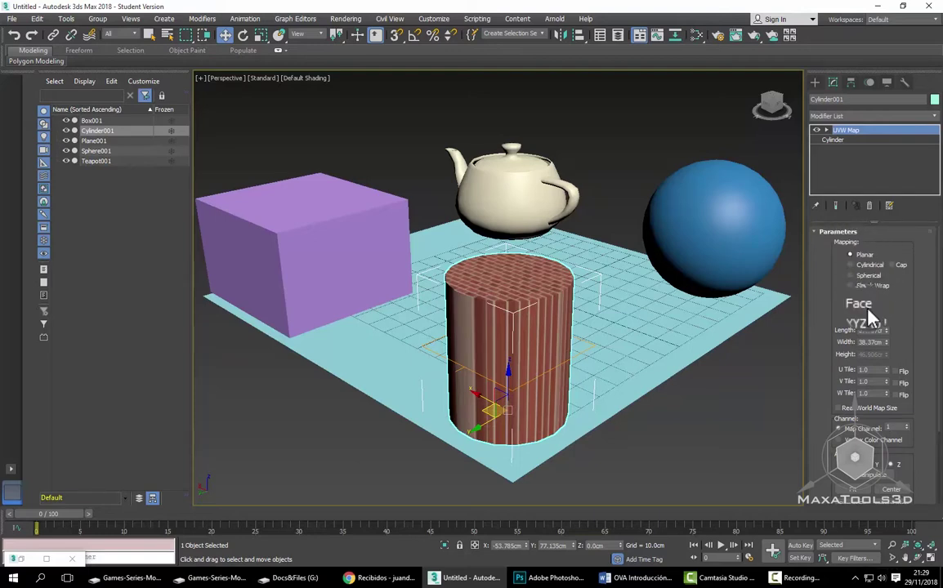
# Step: Set the cylinder's UVW Map to Cylindrical with Cap enabled, orbiting to check the bricks
pyautogui.click(871, 264)
pyautogui.keyDown('alt'); pyautogui.moveTo(635, 279); pyautogui.dragTo(640, 290, button='middle'); pyautogui.keyUp('alt')
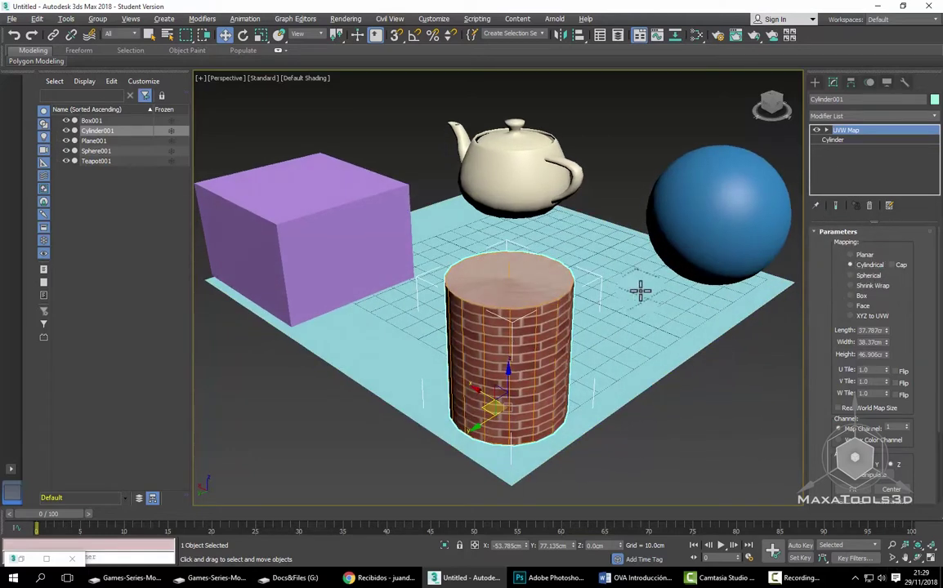
pyautogui.click(892, 265)
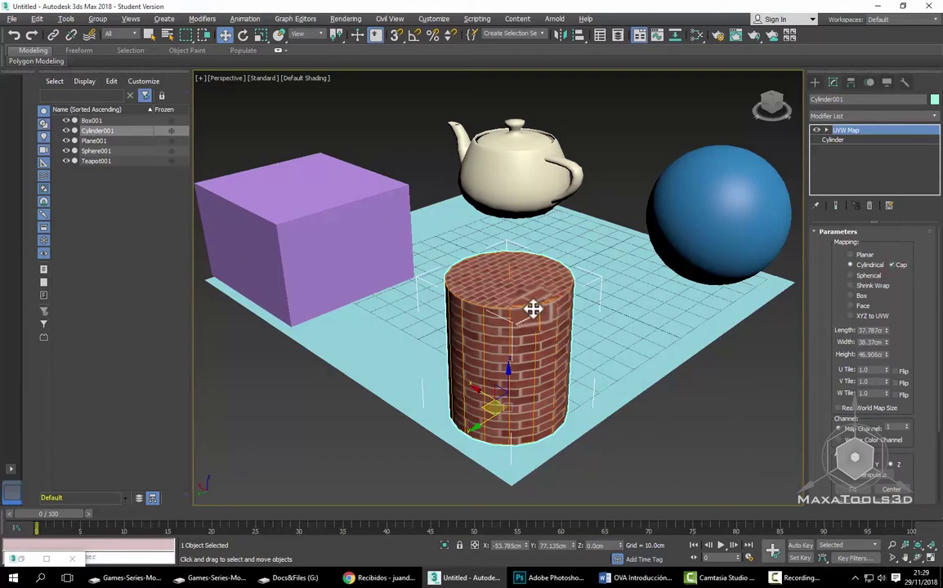
pyautogui.scroll(5, 527, 298)
pyautogui.scroll(-1, 491, 283)
pyautogui.moveTo(491, 284)
pyautogui.keyDown('alt'); pyautogui.mouseDown(button='middle')
pyautogui.moveTo(467, 168)
pyautogui.moveTo(536, 212)
pyautogui.moveTo(568, 189)
pyautogui.moveTo(538, 240)
pyautogui.moveTo(603, 245)
pyautogui.moveTo(569, 185)
pyautogui.moveTo(539, 288)
pyautogui.mouseUp(button='middle'); pyautogui.keyUp('alt')
pyautogui.scroll(-2, 593, 273)
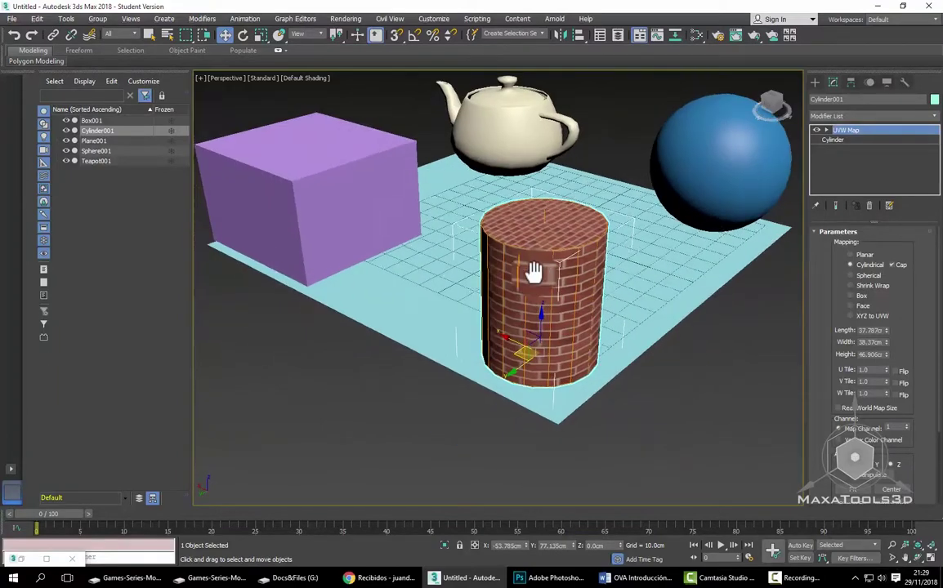
pyautogui.moveTo(593, 273); pyautogui.dragTo(512, 267, button='middle')
pyautogui.scroll(1, 521, 260)
# Step: Select the purple box and delete it from the scene
pyautogui.click(364, 241)
pyautogui.moveTo(365, 242)
pyautogui.keyDown('alt'); pyautogui.mouseDown(button='middle')
pyautogui.moveTo(484, 286)
pyautogui.moveTo(543, 297)
pyautogui.moveTo(560, 289)
pyautogui.moveTo(471, 265)
pyautogui.moveTo(549, 284)
pyautogui.moveTo(547, 315)
pyautogui.moveTo(515, 325)
pyautogui.mouseUp(button='middle'); pyautogui.keyUp('alt')
pyautogui.press('Delete')
# Step: Wire brick Material #25 onto the plane, sphere and teapot, then minimize the editor
pyautogui.click(698, 42)
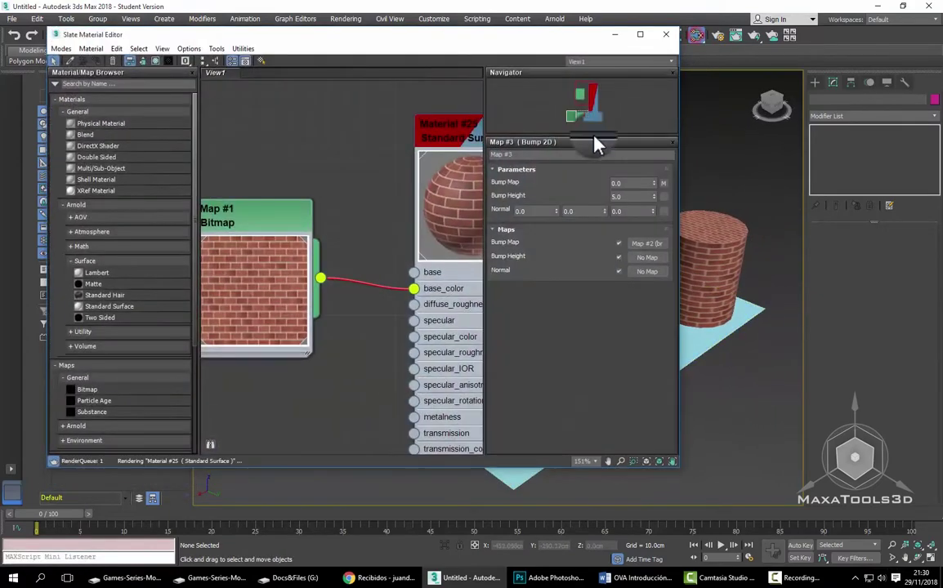
pyautogui.moveTo(431, 42); pyautogui.dragTo(298, 49)
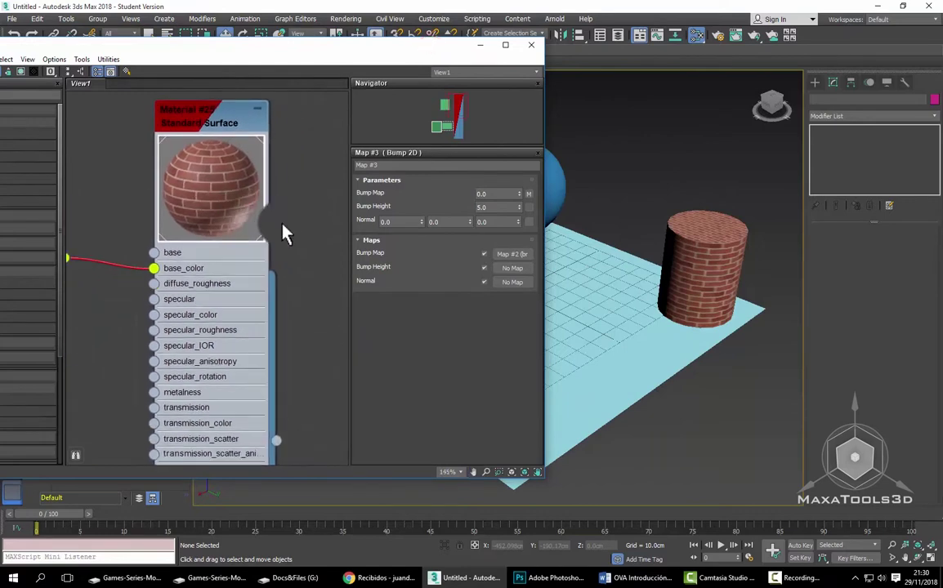
pyautogui.moveTo(600, 289); pyautogui.dragTo(673, 297, button='middle')
pyautogui.moveTo(279, 458); pyautogui.dragTo(270, 378, button='middle')
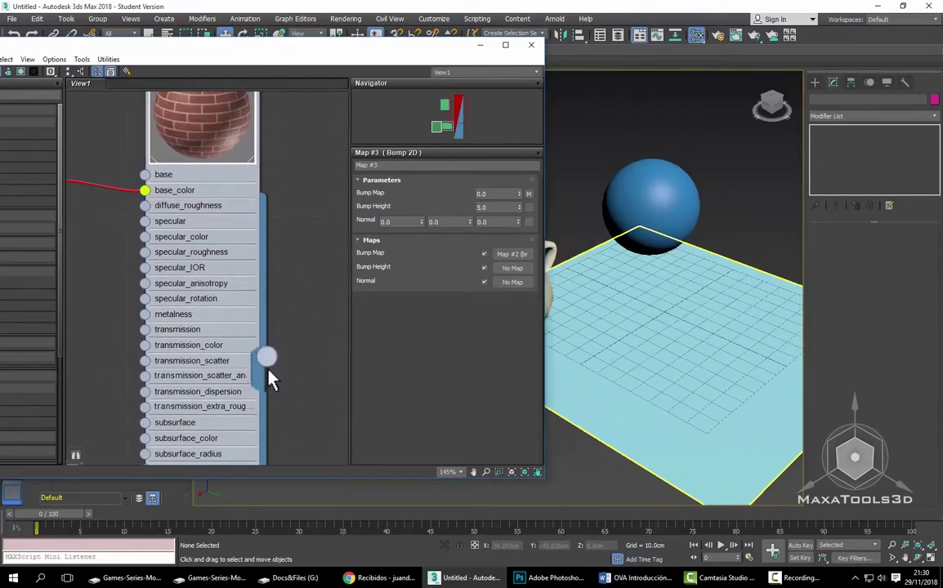
pyautogui.moveTo(623, 339); pyautogui.dragTo(622, 340)
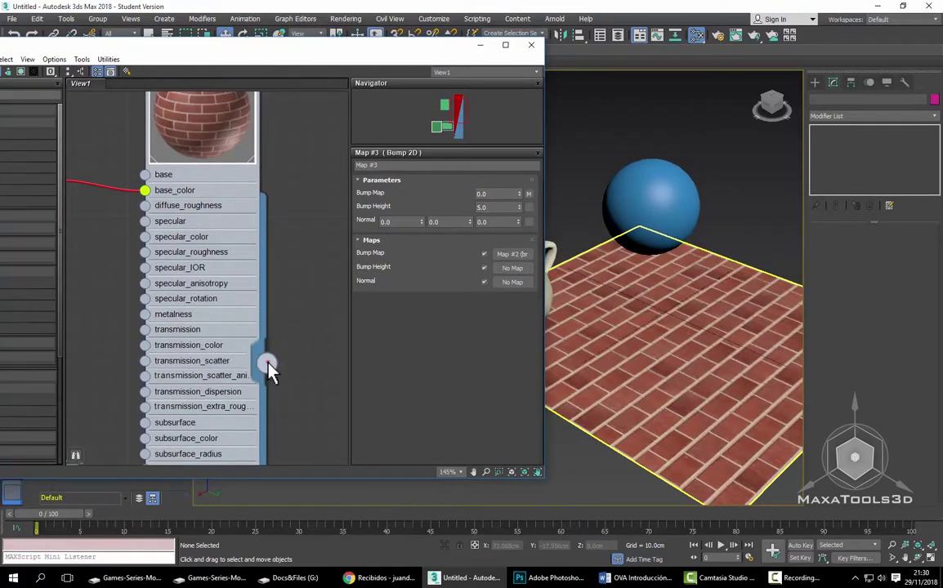
pyautogui.moveTo(267, 363); pyautogui.dragTo(629, 214)
pyautogui.moveTo(665, 278); pyautogui.dragTo(766, 274, button='middle')
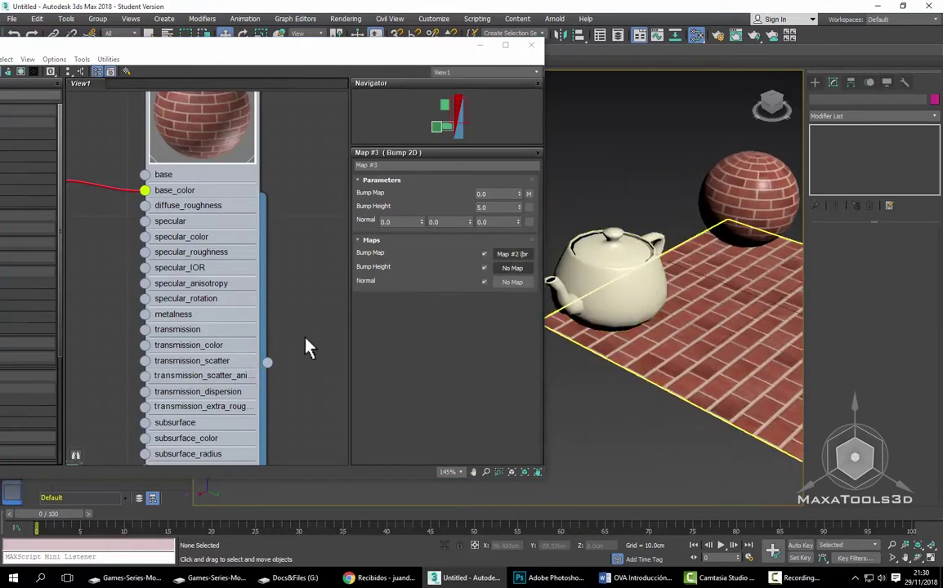
pyautogui.moveTo(267, 362); pyautogui.dragTo(596, 299)
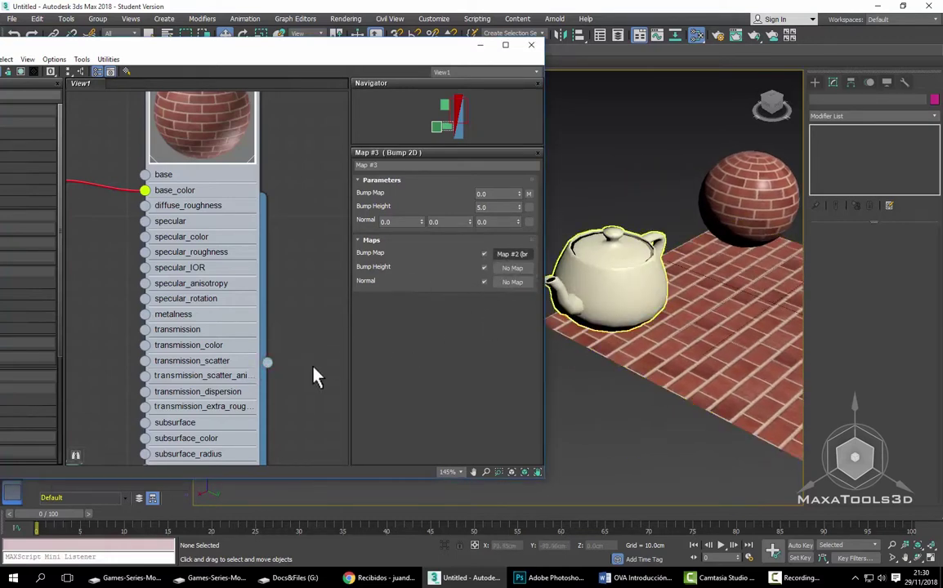
pyautogui.moveTo(267, 362); pyautogui.dragTo(564, 290)
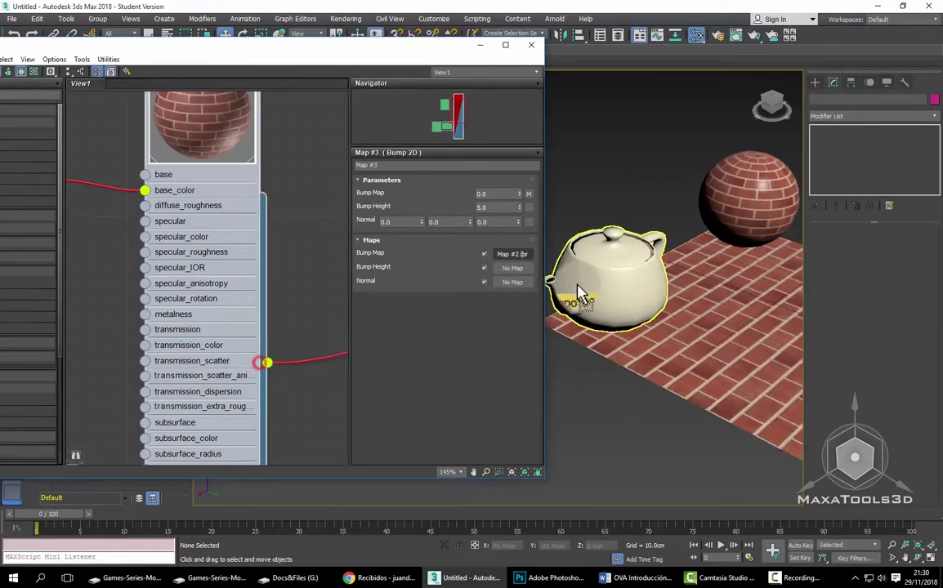
pyautogui.click(481, 45)
# Step: Frame all four brick objects and select the teapot and sphere in turn
pyautogui.moveTo(577, 219); pyautogui.dragTo(358, 253, button='middle')
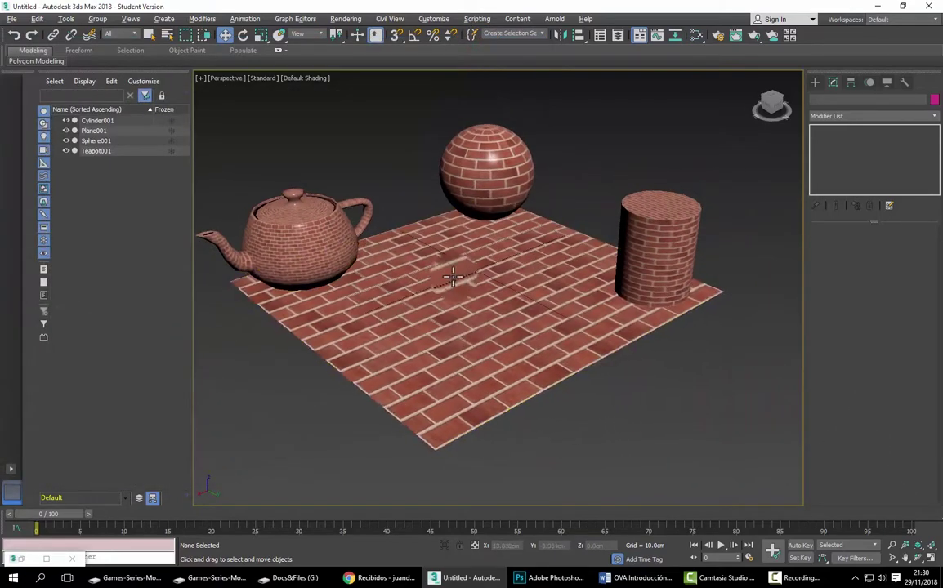
pyautogui.click(282, 282)
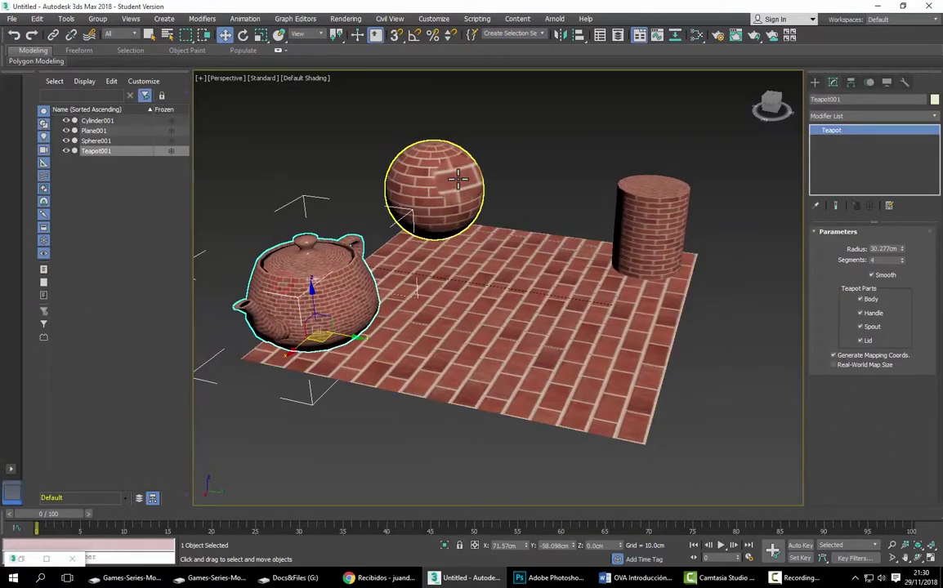
pyautogui.click(433, 184)
pyautogui.click(326, 308)
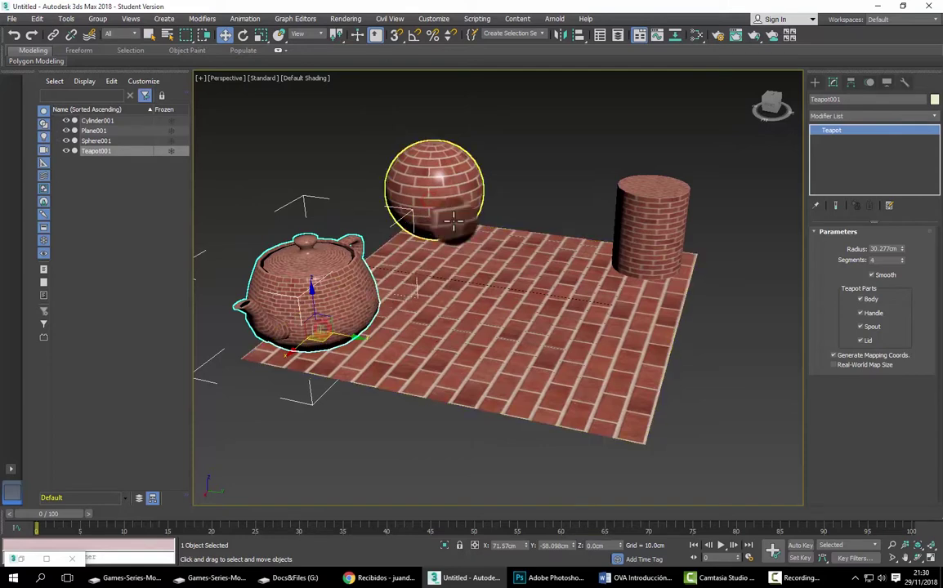
pyautogui.click(441, 160)
# Step: Create a Box standard primitive as a cube in the middle of the brick plane
pyautogui.click(814, 81)
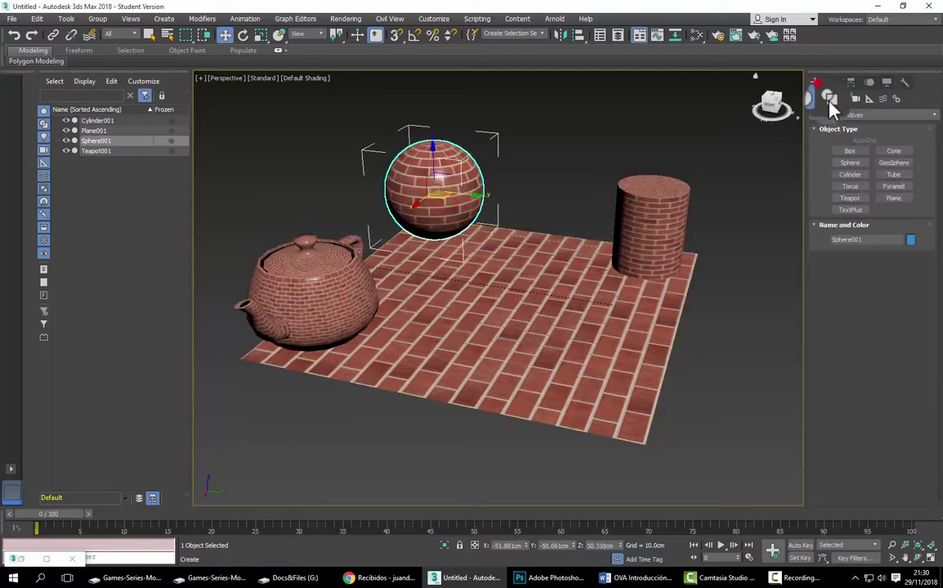
pyautogui.click(849, 151)
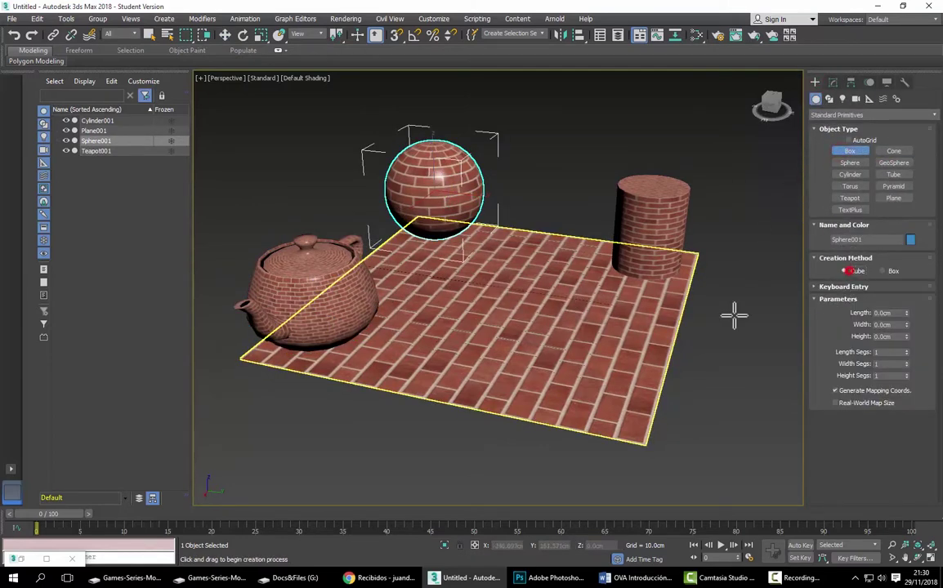
pyautogui.moveTo(502, 293); pyautogui.dragTo(511, 274)
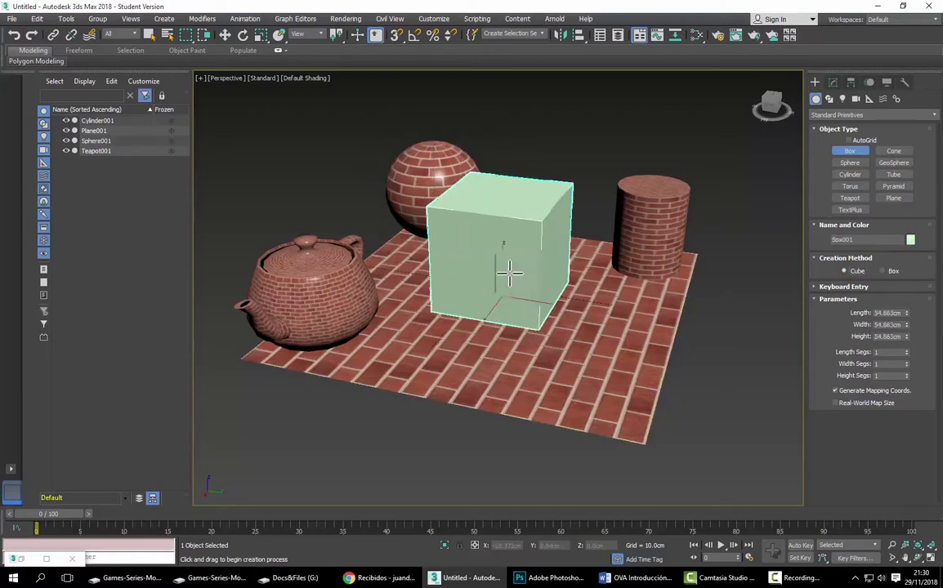
pyautogui.scroll(5, 514, 269)
pyautogui.keyDown('alt'); pyautogui.moveTo(535, 253); pyautogui.dragTo(472, 225, button='middle'); pyautogui.keyUp('alt')
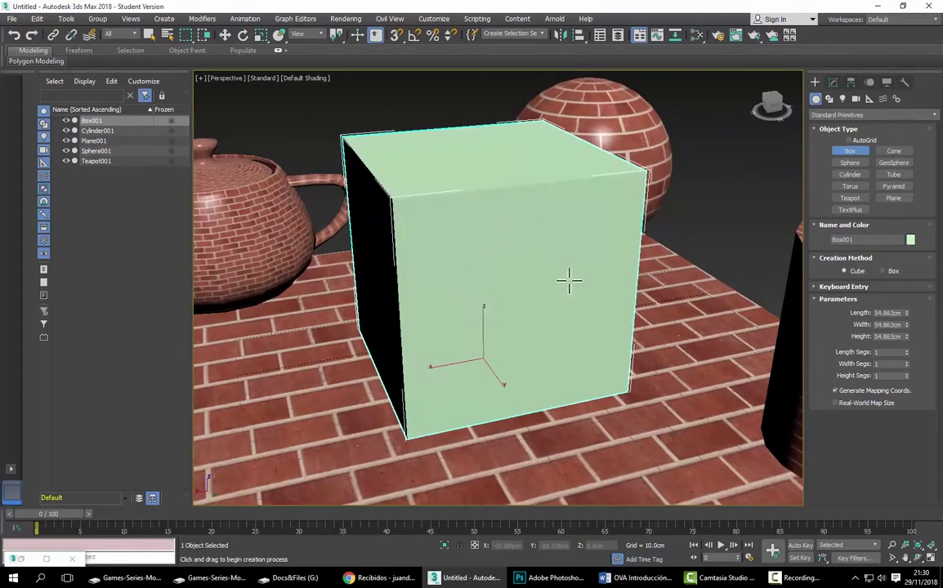
pyautogui.moveTo(509, 271)
pyautogui.keyDown('alt'); pyautogui.mouseDown(button='middle')
pyautogui.moveTo(509, 259)
pyautogui.moveTo(599, 272)
pyautogui.mouseUp(button='middle'); pyautogui.keyUp('alt')
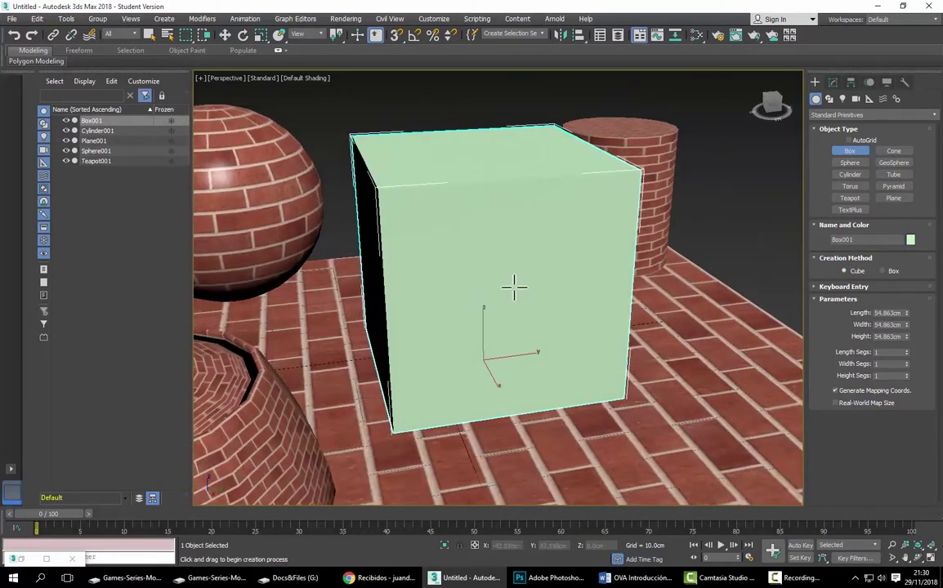
pyautogui.moveTo(504, 278)
pyautogui.keyDown('alt'); pyautogui.mouseDown(button='middle')
pyautogui.moveTo(568, 301)
pyautogui.moveTo(488, 305)
pyautogui.moveTo(416, 295)
pyautogui.moveTo(416, 340)
pyautogui.moveTo(488, 310)
pyautogui.moveTo(365, 300)
pyautogui.moveTo(522, 290)
pyautogui.moveTo(577, 260)
pyautogui.moveTo(547, 286)
pyautogui.mouseUp(button='middle'); pyautogui.keyUp('alt')
# Step: Reselect the new cube and isolate it with Alt+Q so only it shows
pyautogui.press('w')
pyautogui.click(612, 343)
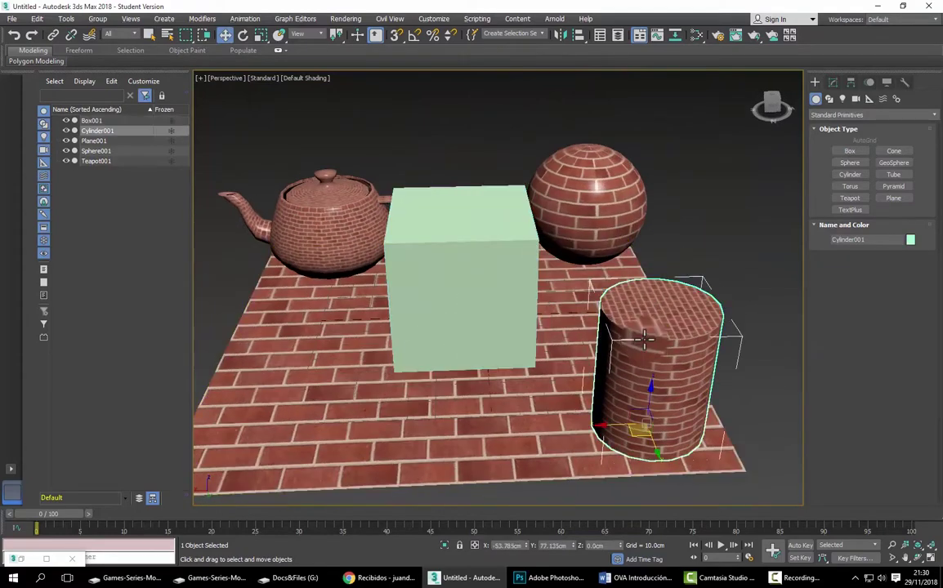
pyautogui.click(472, 301)
pyautogui.moveTo(472, 302)
pyautogui.keyDown('alt'); pyautogui.mouseDown(button='middle')
pyautogui.moveTo(576, 368)
pyautogui.moveTo(442, 330)
pyautogui.moveTo(592, 308)
pyautogui.moveTo(537, 298)
pyautogui.mouseUp(button='middle'); pyautogui.keyUp('alt')
pyautogui.hotkey('alt', 'q')
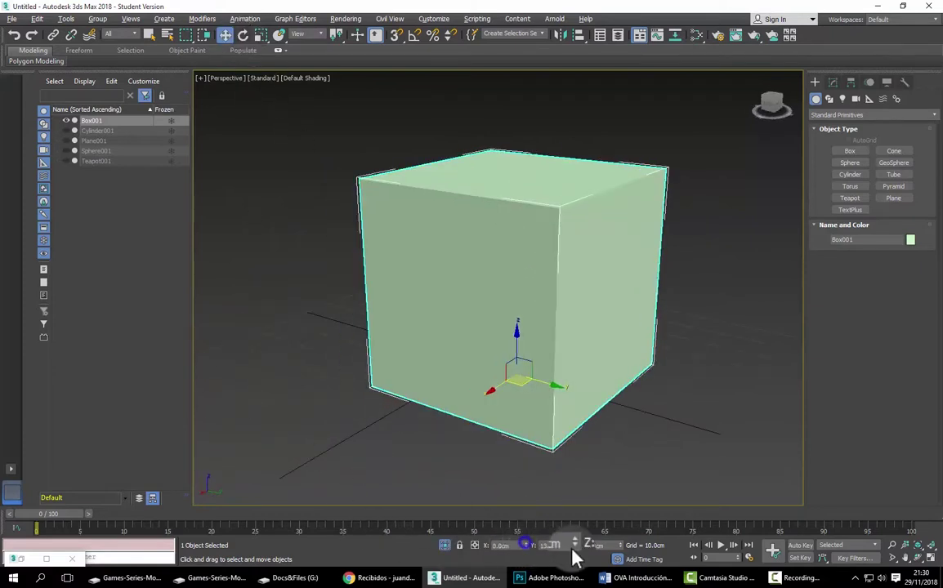
pyautogui.moveTo(527, 554)
pyautogui.keyDown('alt'); pyautogui.mouseDown(button='middle')
pyautogui.moveTo(549, 425)
pyautogui.moveTo(540, 438)
pyautogui.mouseUp(button='middle'); pyautogui.keyUp('alt')
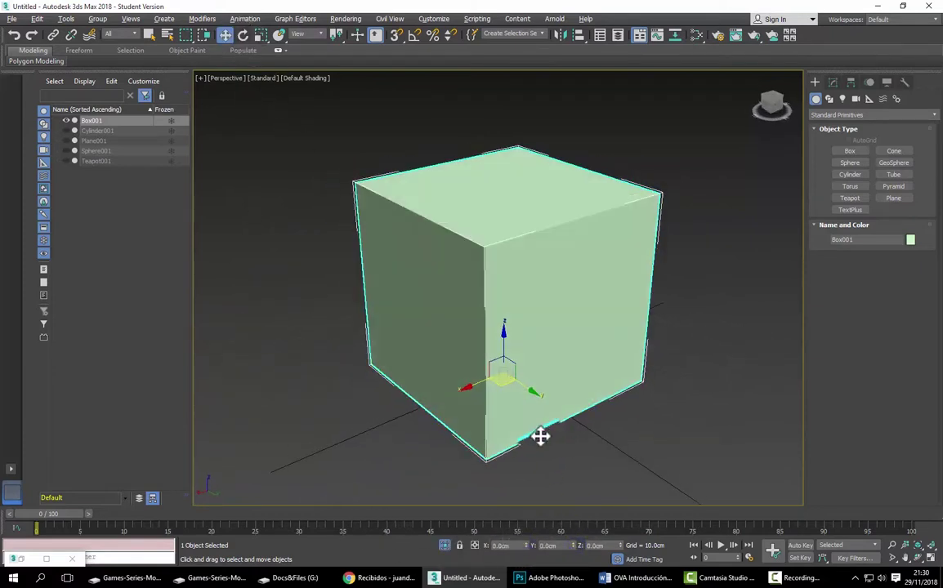
# Step: Add Unwrap UVW to Box001 from the Modify panel's Modifier List
pyautogui.click(833, 82)
pyautogui.click(841, 115)
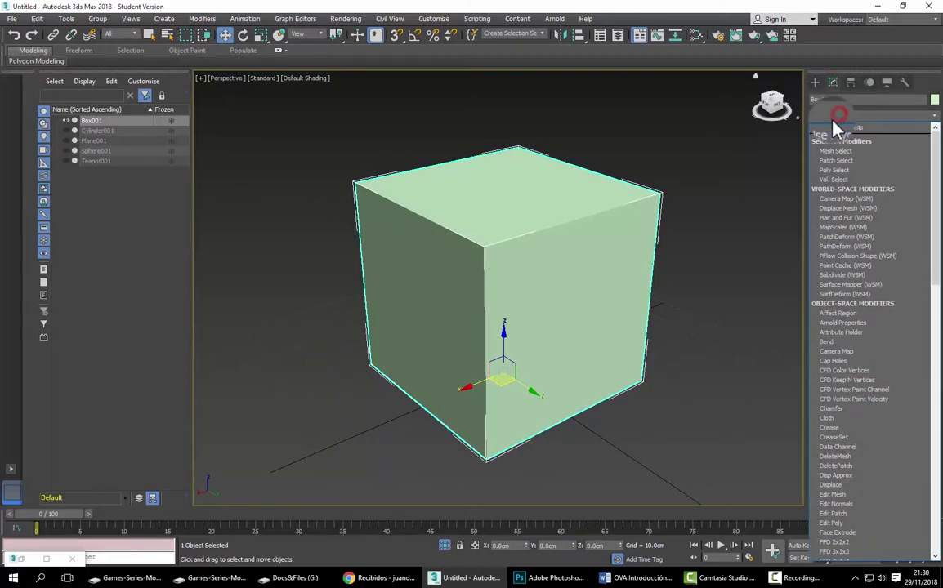
pyautogui.press('w')
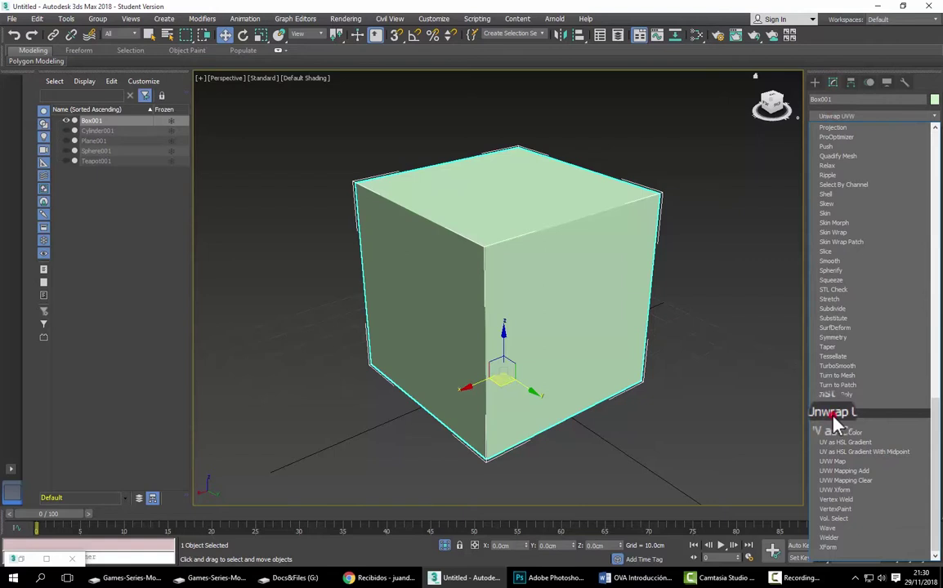
pyautogui.click(834, 413)
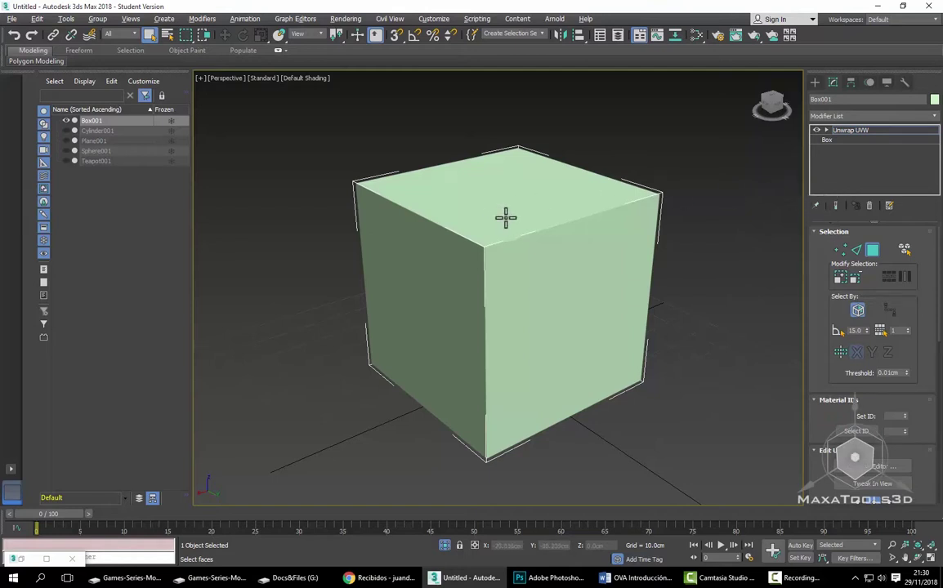
# Step: Step through Unwrap UVW's Vertex, Edge and Polygon levels, switching the view to wireframe with F3
pyautogui.keyDown('alt'); pyautogui.moveTo(506, 216); pyautogui.dragTo(539, 214, button='middle'); pyautogui.keyUp('alt')
pyautogui.click(826, 131)
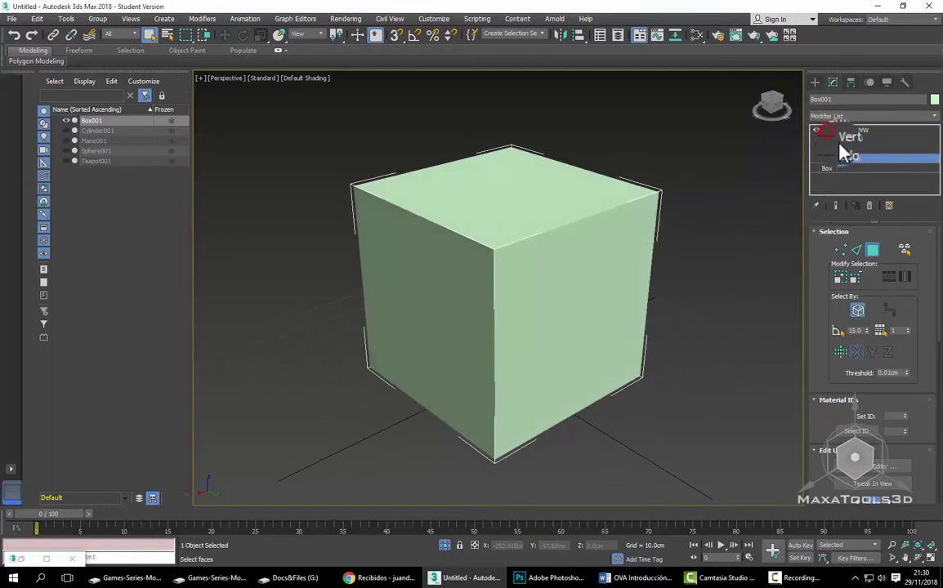
pyautogui.click(842, 153)
pyautogui.click(846, 140)
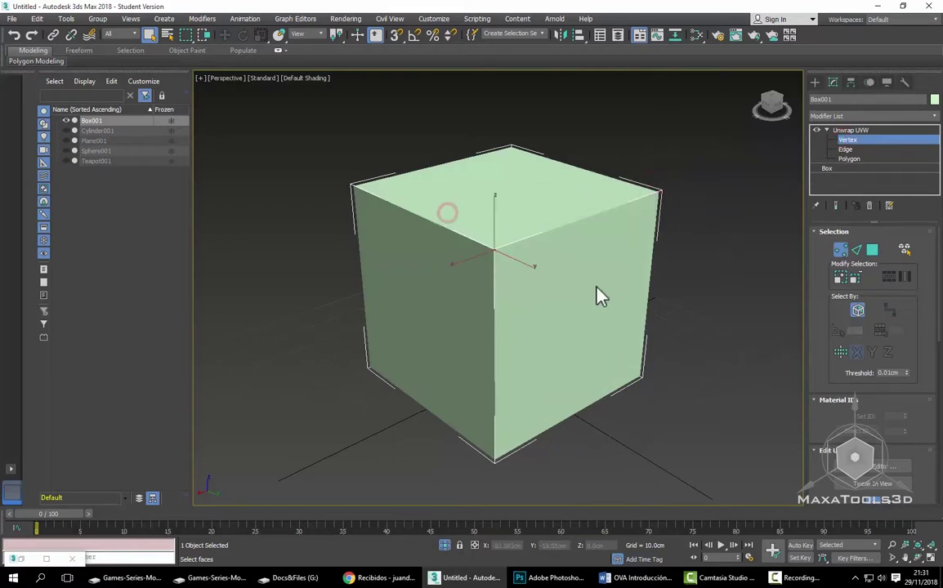
pyautogui.press('F3')
pyautogui.moveTo(596, 295)
pyautogui.mouseDown(button='middle')
pyautogui.moveTo(564, 284)
pyautogui.moveTo(594, 182)
pyautogui.mouseUp(button='middle')
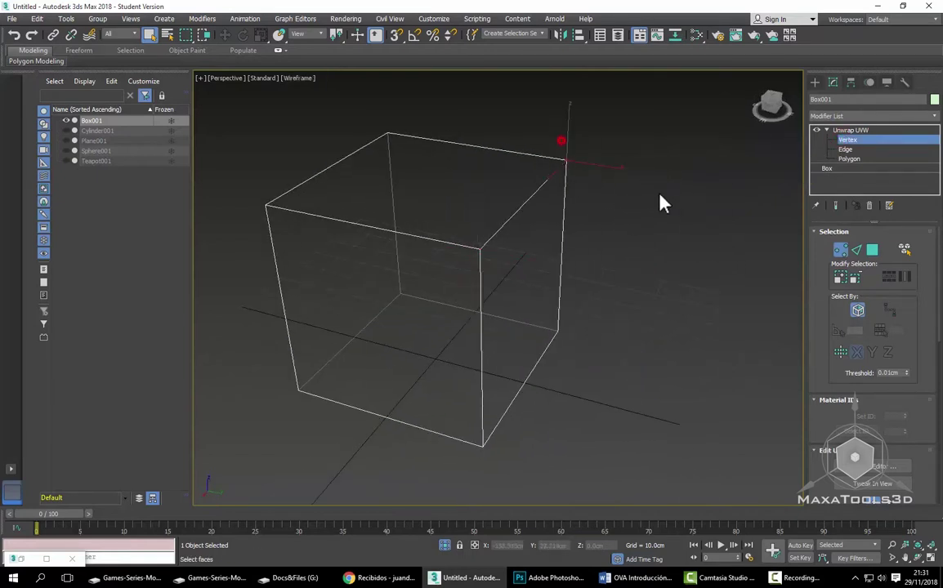
pyautogui.click(844, 149)
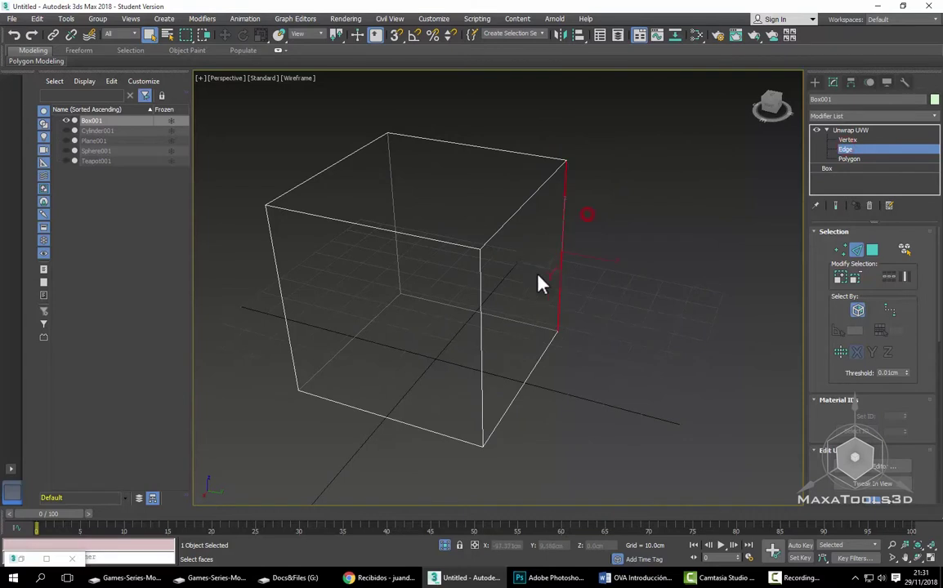
pyautogui.click(878, 159)
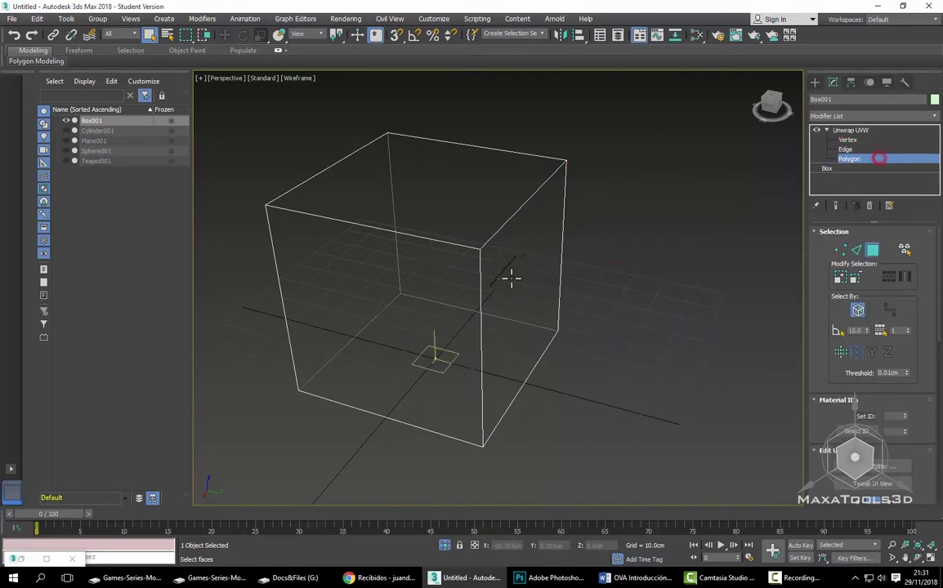
# Step: Try face selections on the cube: right face, top face, all faces, then clear them
pyautogui.click(509, 275)
pyautogui.keyDown('alt'); pyautogui.moveTo(606, 378); pyautogui.dragTo(626, 271, button='middle'); pyautogui.keyUp('alt')
pyautogui.rightClick(571, 258)
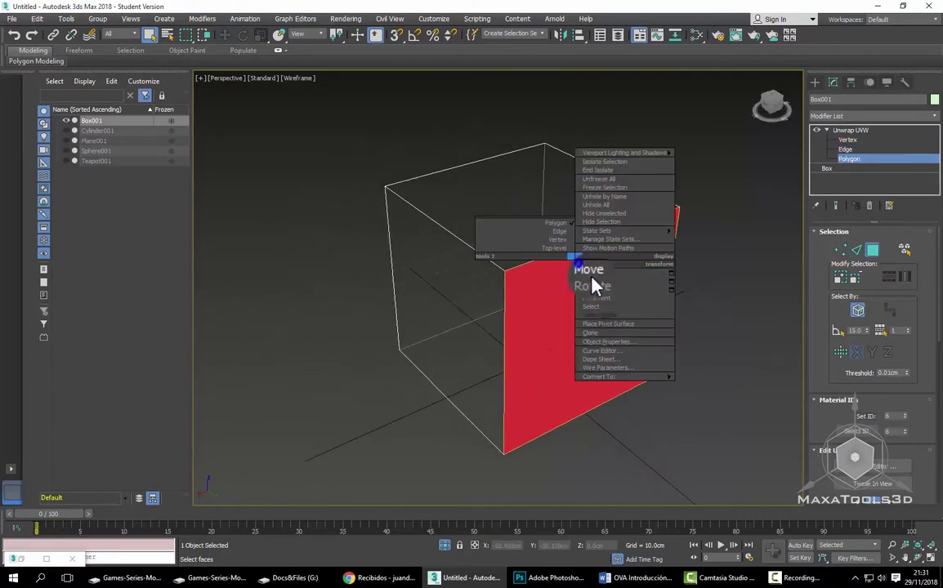
pyautogui.press('Escape')
pyautogui.click(527, 204)
pyautogui.hotkey('ctrl', 'a')
pyautogui.click(446, 232)
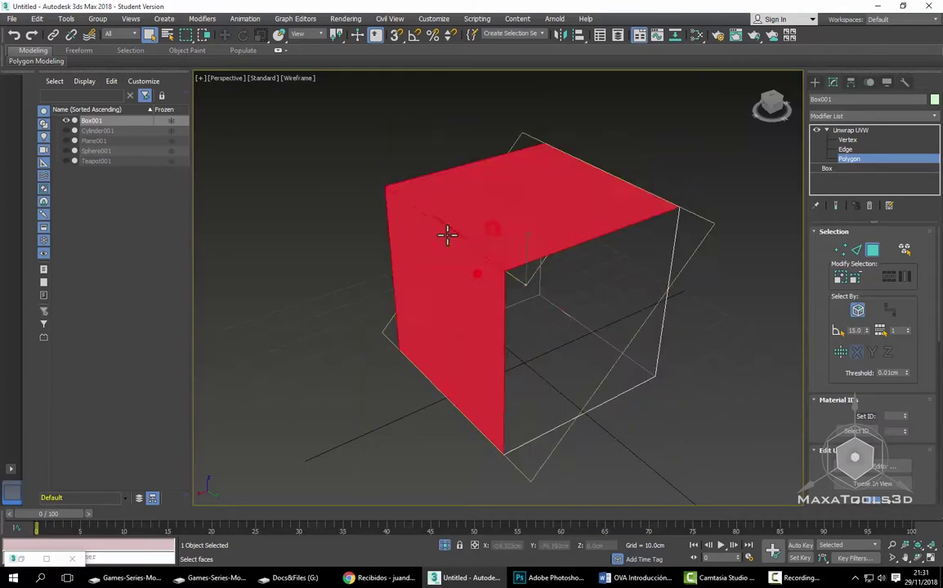
pyautogui.click(602, 263)
# Step: Select only the cube's front face at the Unwrap UVW Polygon level
pyautogui.click(533, 241)
pyautogui.keyDown('alt'); pyautogui.click(605, 188); pyautogui.keyUp('alt')
pyautogui.hotkey('ctrl', 'a')
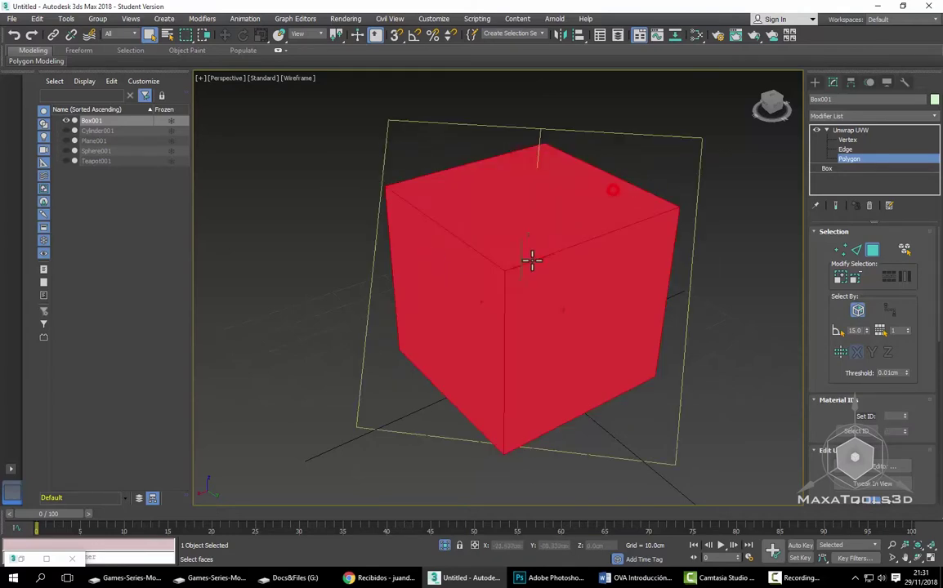
pyautogui.moveTo(530, 261)
pyautogui.keyDown('alt'); pyautogui.mouseDown(button='middle')
pyautogui.moveTo(432, 249)
pyautogui.moveTo(556, 262)
pyautogui.mouseUp(button='middle'); pyautogui.keyUp('alt')
pyautogui.click(556, 263)
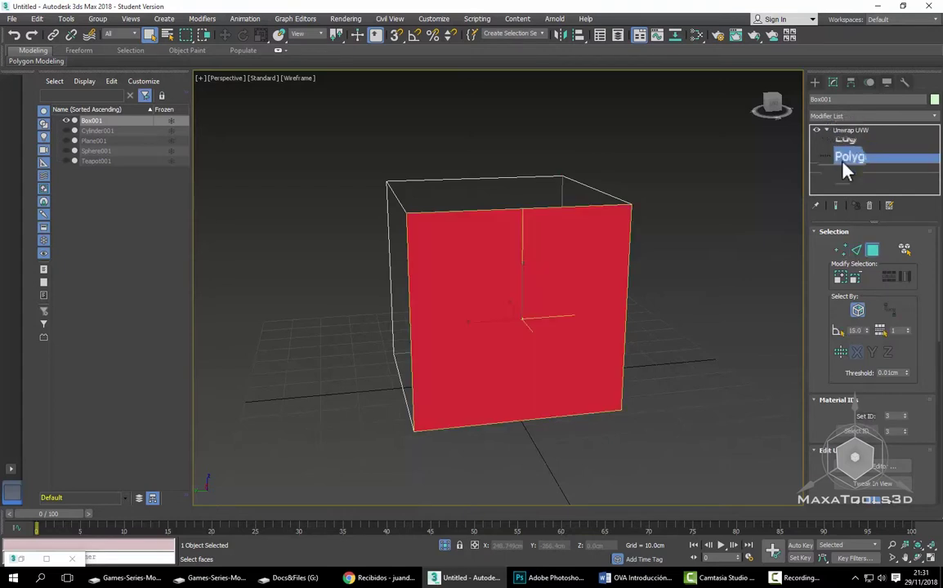
pyautogui.click(845, 162)
# Step: Cycle between the vertex, edge and face selection levels, ending at face level
pyautogui.press('2')
pyautogui.press('1')
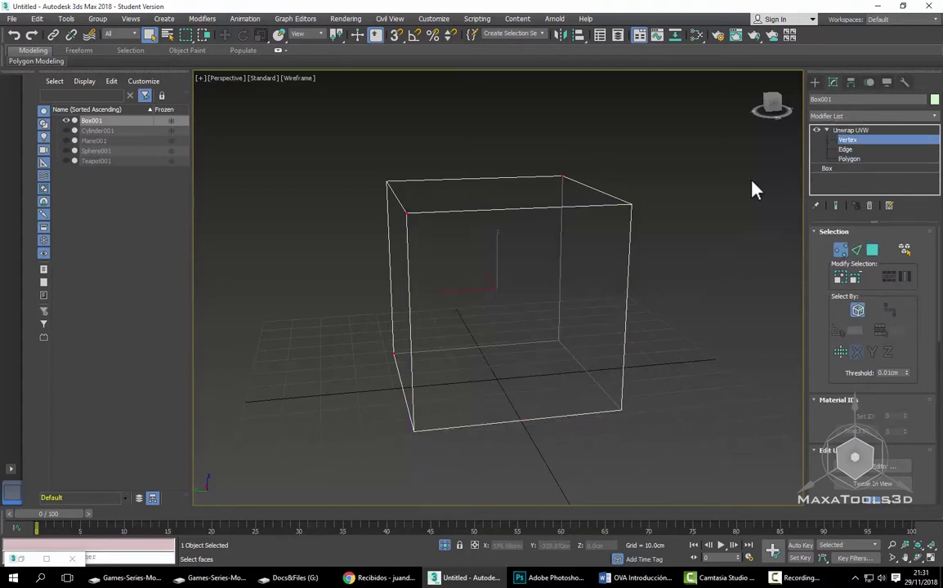
pyautogui.press('3')
pyautogui.press('1')
pyautogui.press('2')
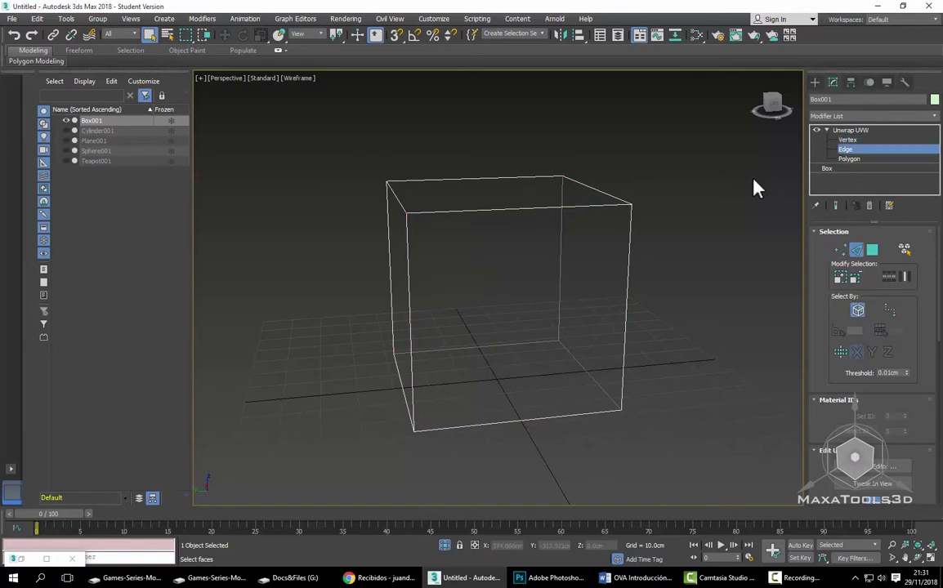
pyautogui.press('3')
pyautogui.press('1')
pyautogui.press('2')
pyautogui.press('3')
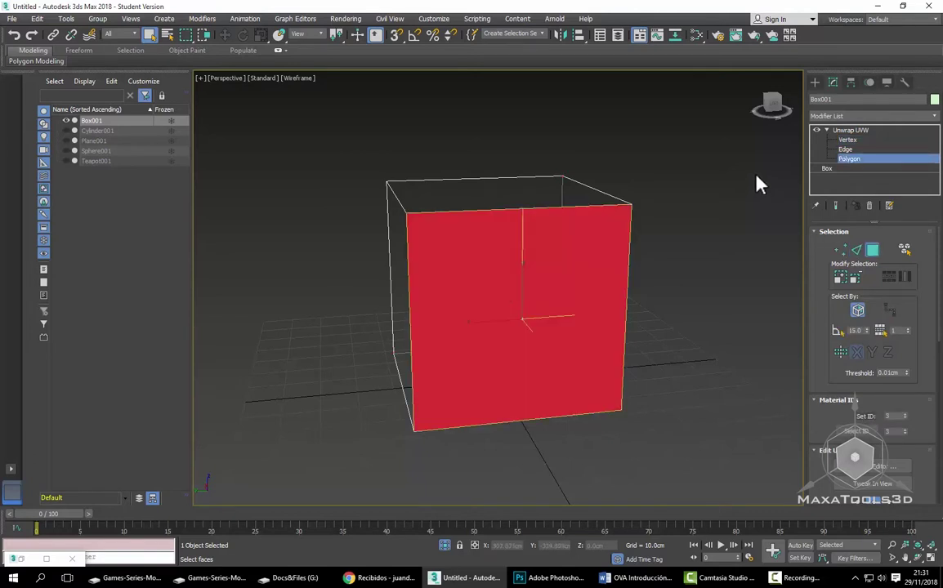
pyautogui.press('1')
pyautogui.press('3')
pyautogui.press('1')
pyautogui.press('3')
pyautogui.press('1')
pyautogui.press('3')
# Step: Return to the Unwrap UVW top level, then re-enter face level and grow the selection to the whole box
pyautogui.click(835, 130)
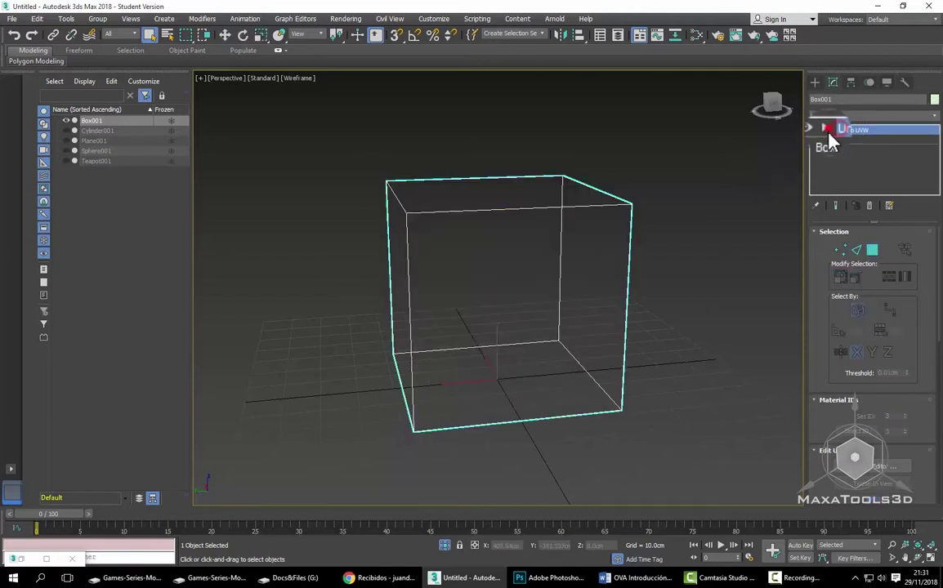
pyautogui.click(851, 253)
pyautogui.click(864, 258)
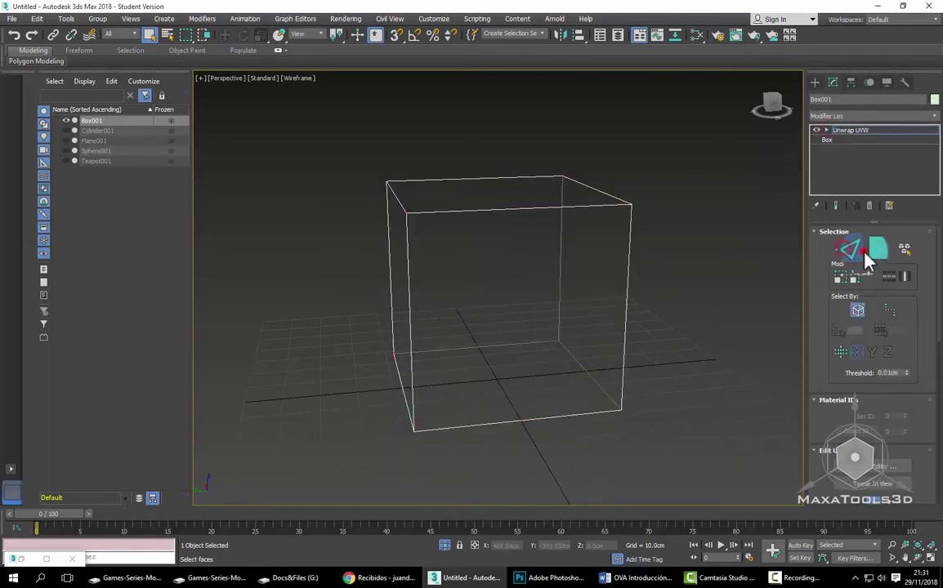
pyautogui.click(856, 255)
pyautogui.click(839, 249)
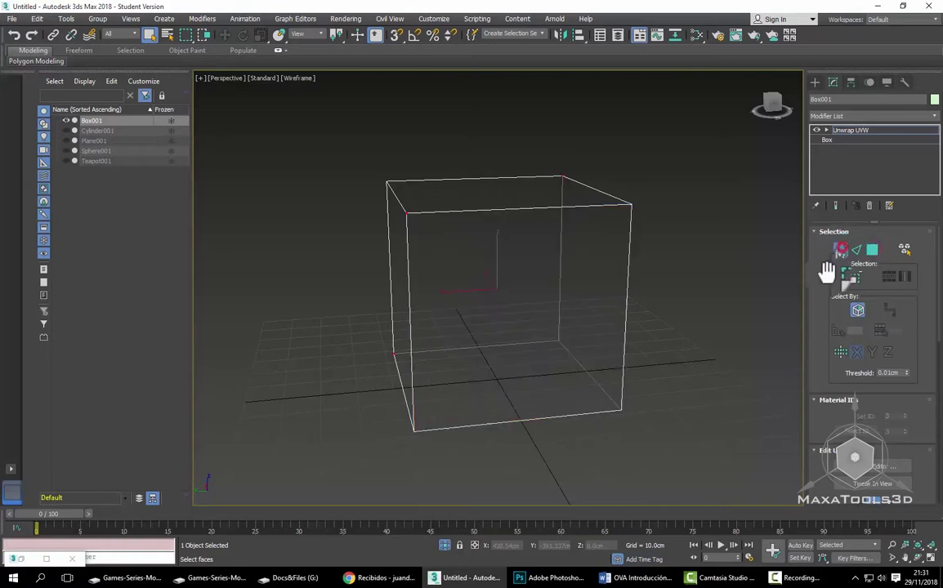
pyautogui.click(872, 251)
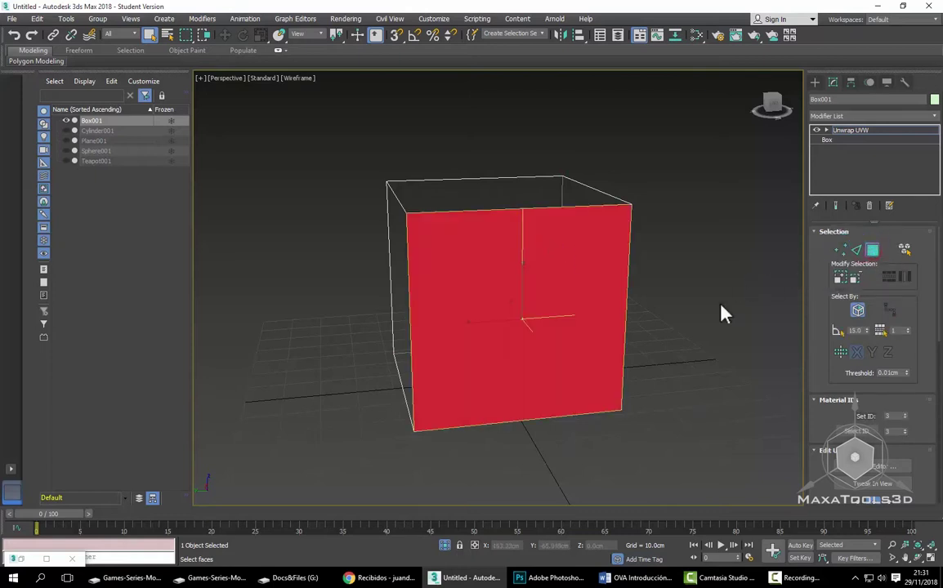
pyautogui.click(838, 284)
# Step: Select a single face of the box and turn on Select By Element
pyautogui.moveTo(620, 319)
pyautogui.keyDown('alt'); pyautogui.mouseDown(button='middle')
pyautogui.moveTo(668, 337)
pyautogui.moveTo(814, 297)
pyautogui.mouseUp(button='middle'); pyautogui.keyUp('alt')
pyautogui.click(559, 314)
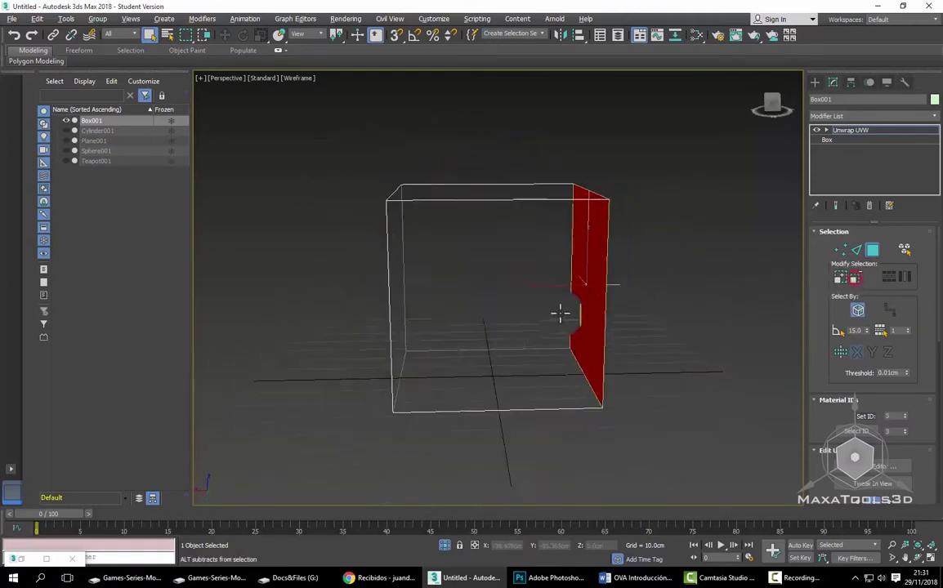
pyautogui.keyDown('alt'); pyautogui.moveTo(560, 314); pyautogui.dragTo(654, 282, button='middle'); pyautogui.keyUp('alt')
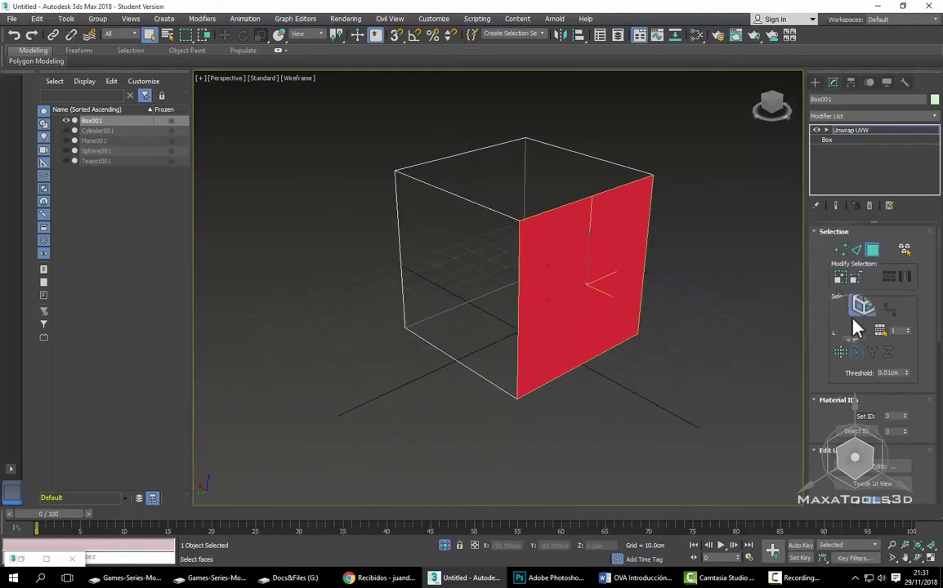
pyautogui.moveTo(850, 323)
pyautogui.mouseDown()
pyautogui.moveTo(820, 294)
pyautogui.moveTo(820, 267)
pyautogui.mouseUp()
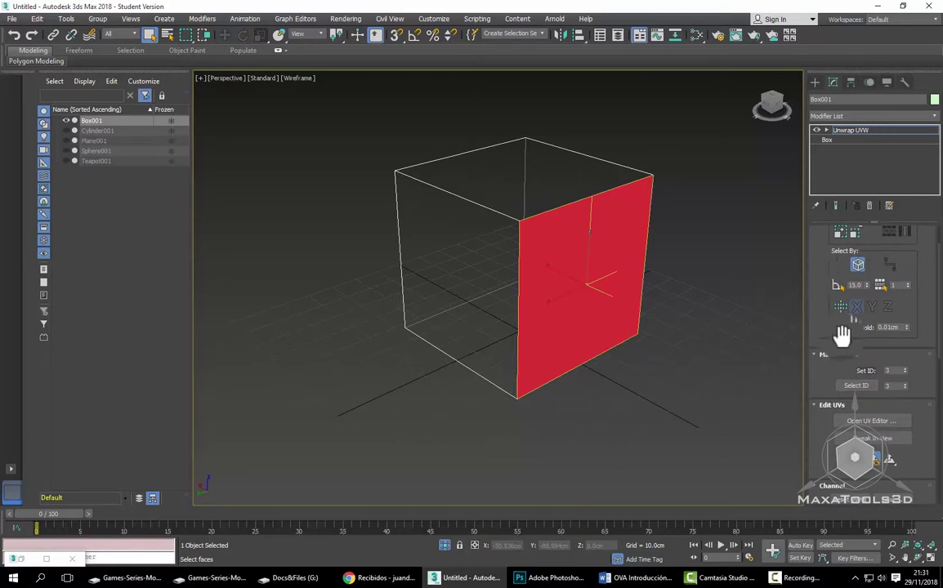
pyautogui.moveTo(820, 319); pyautogui.dragTo(820, 324)
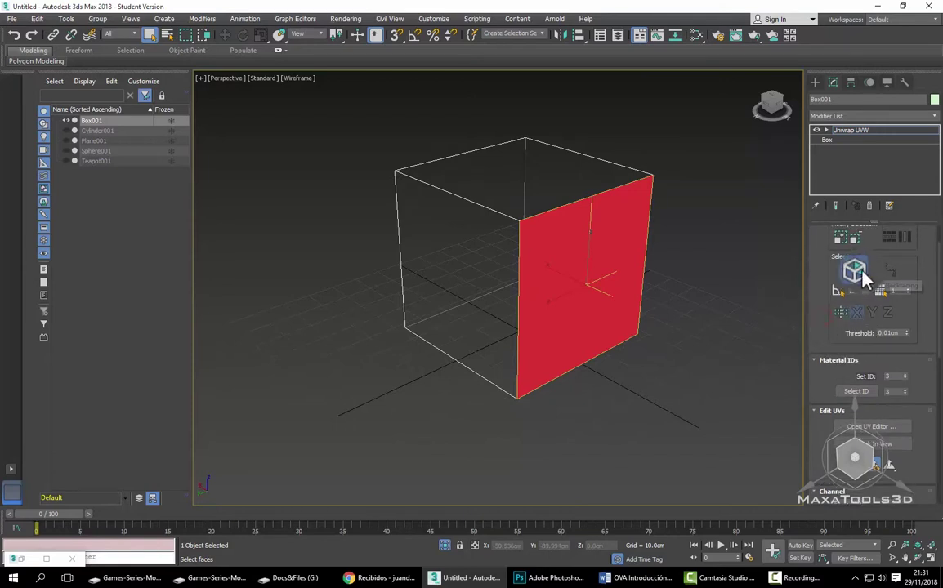
pyautogui.click(862, 273)
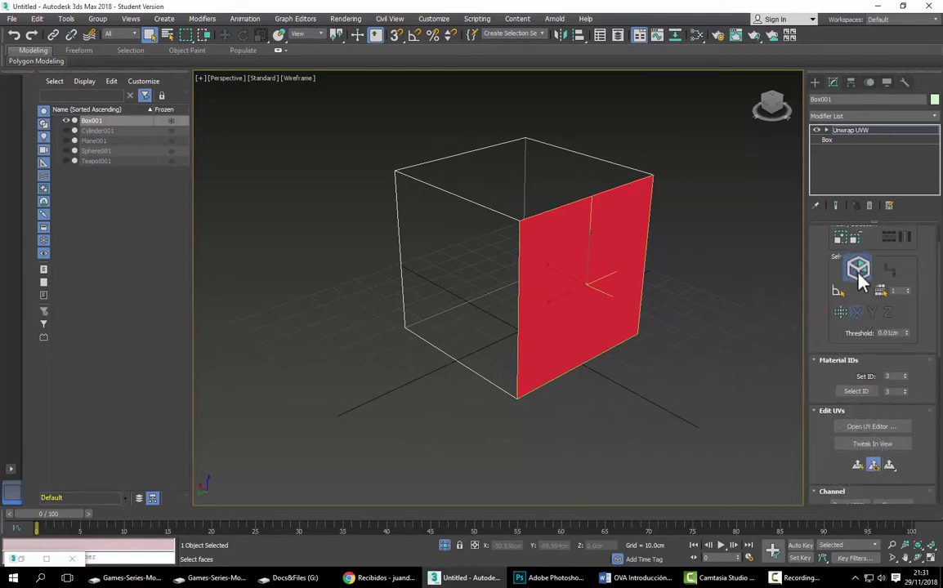
pyautogui.moveTo(637, 269)
pyautogui.keyDown('alt'); pyautogui.mouseDown(button='middle')
pyautogui.moveTo(709, 294)
pyautogui.moveTo(764, 290)
pyautogui.mouseUp(button='middle'); pyautogui.keyUp('alt')
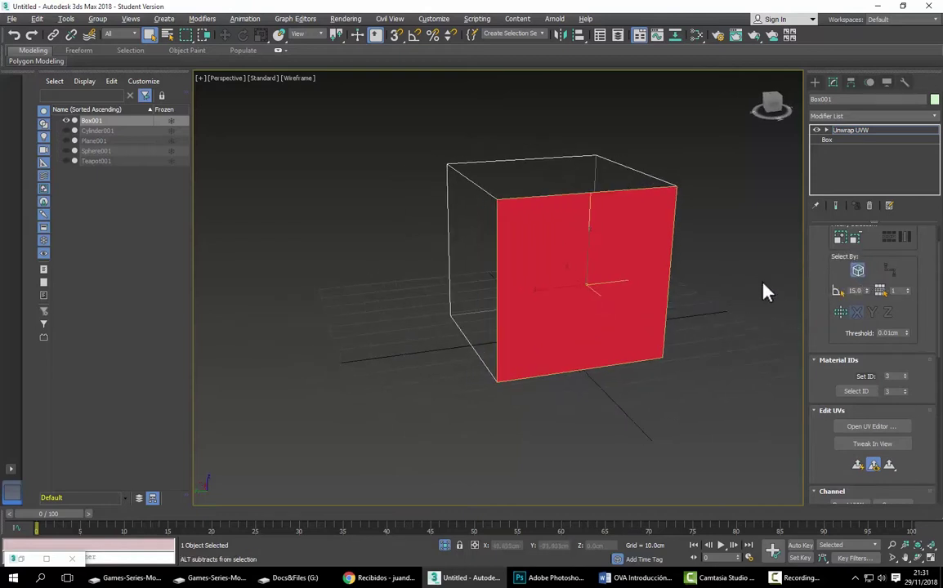
# Step: Clear the selection and window-select all of the box's faces, checking them from several sides
pyautogui.click(709, 384)
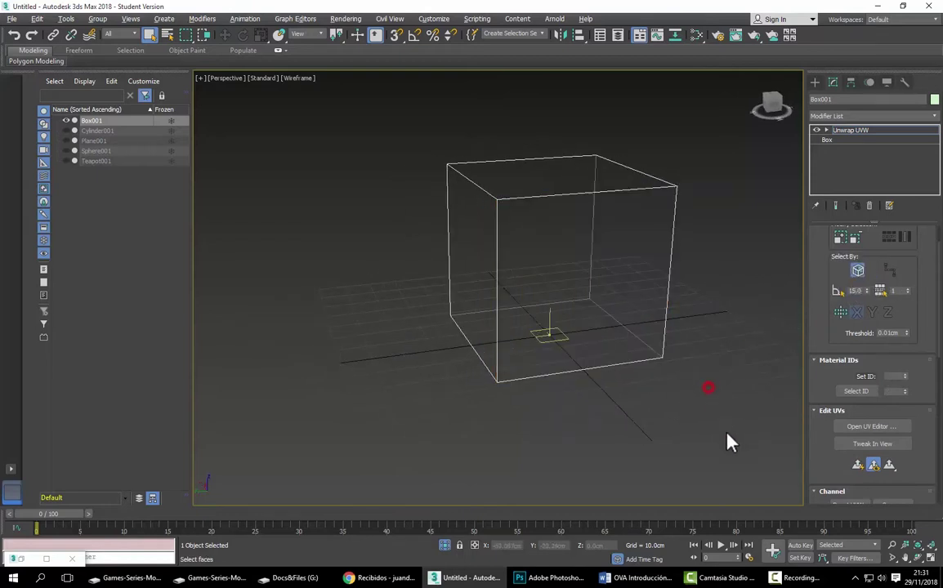
pyautogui.moveTo(722, 441)
pyautogui.keyDown('alt'); pyautogui.mouseDown(button='middle')
pyautogui.moveTo(739, 440)
pyautogui.moveTo(735, 424)
pyautogui.mouseUp(button='middle'); pyautogui.keyUp('alt')
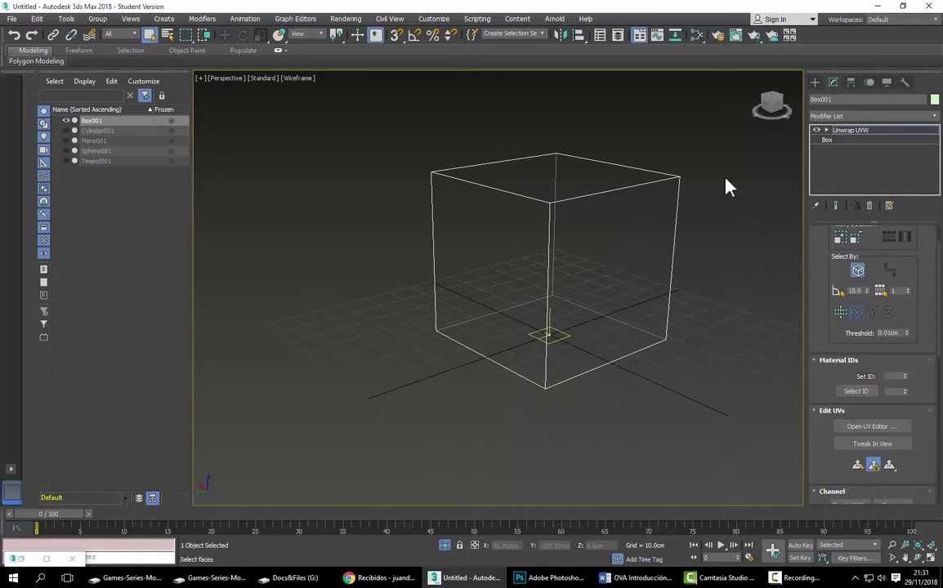
pyautogui.moveTo(400, 423); pyautogui.dragTo(401, 424)
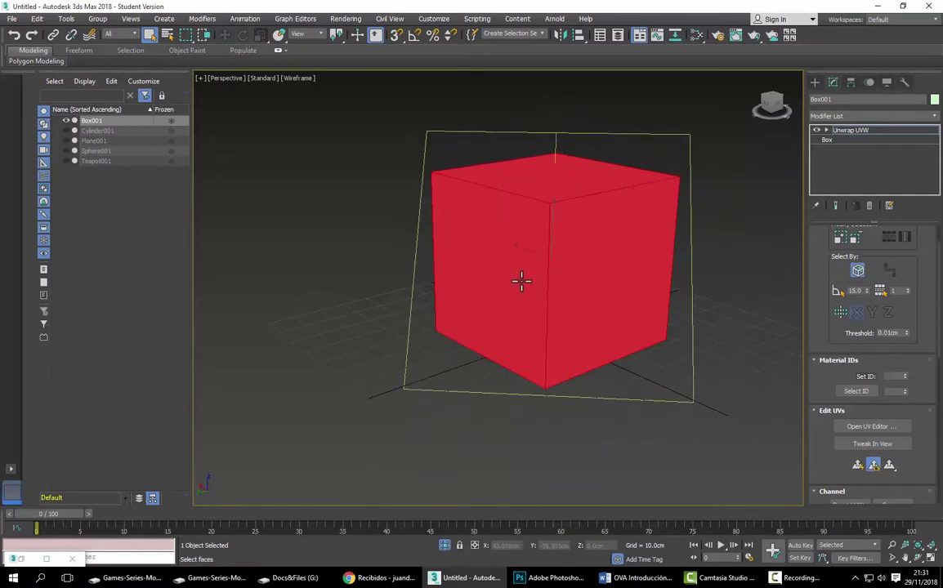
pyautogui.moveTo(522, 281)
pyautogui.keyDown('alt'); pyautogui.mouseDown(button='middle')
pyautogui.moveTo(530, 284)
pyautogui.moveTo(508, 258)
pyautogui.mouseUp(button='middle'); pyautogui.keyUp('alt')
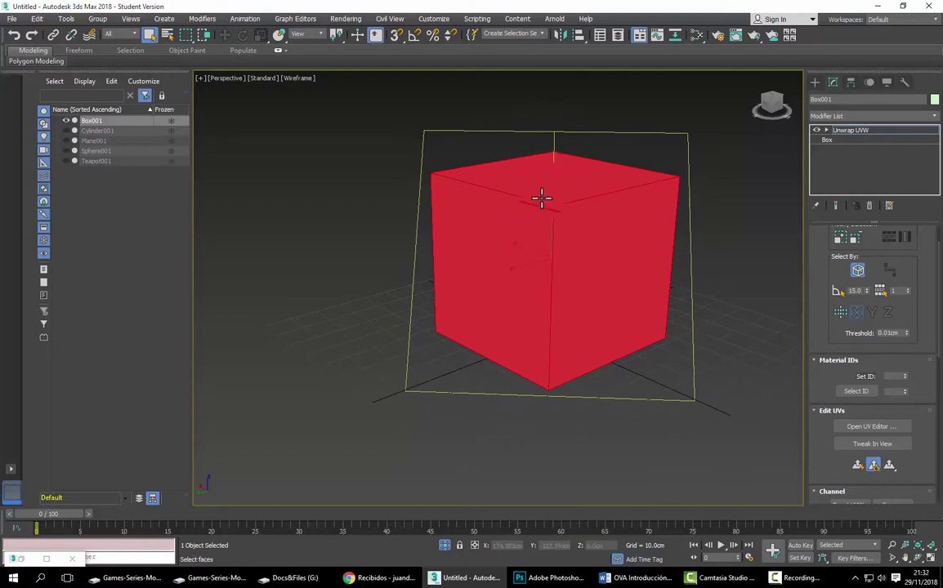
pyautogui.moveTo(504, 228)
pyautogui.keyDown('alt'); pyautogui.mouseDown(button='middle')
pyautogui.moveTo(524, 241)
pyautogui.moveTo(627, 239)
pyautogui.moveTo(702, 212)
pyautogui.moveTo(718, 217)
pyautogui.mouseUp(button='middle'); pyautogui.keyUp('alt')
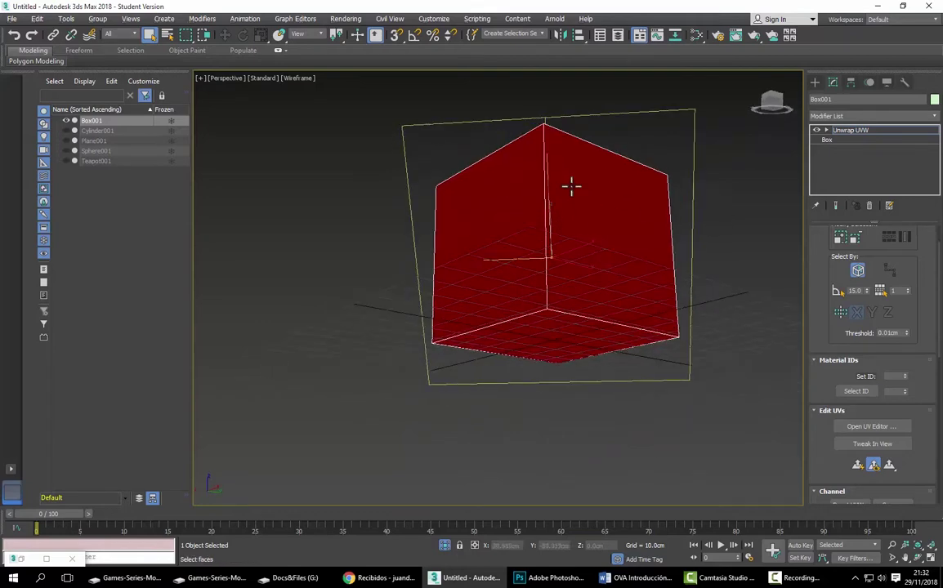
pyautogui.moveTo(563, 300)
pyautogui.keyDown('alt'); pyautogui.mouseDown(button='middle')
pyautogui.moveTo(347, 358)
pyautogui.moveTo(445, 366)
pyautogui.mouseUp(button='middle'); pyautogui.keyUp('alt')
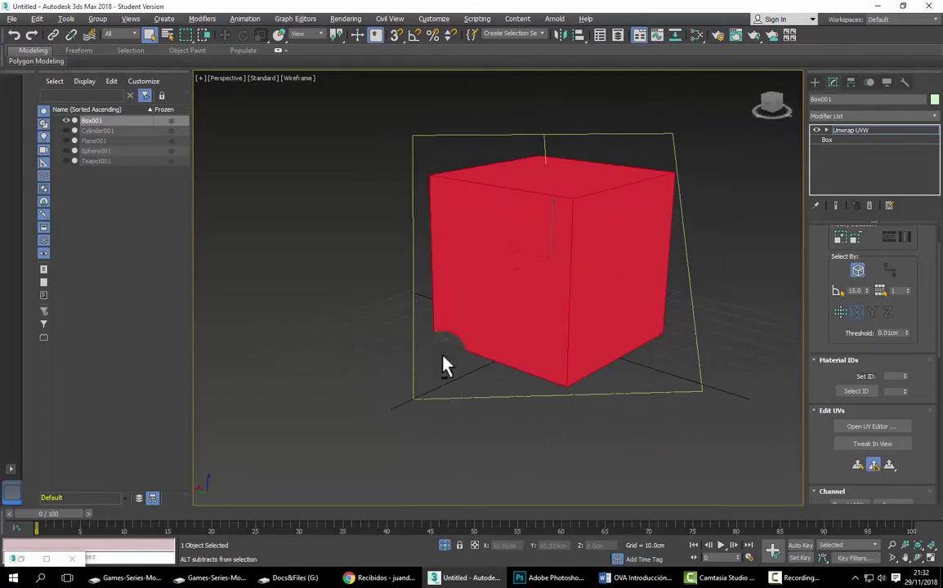
pyautogui.keyDown('alt'); pyautogui.moveTo(733, 365); pyautogui.dragTo(666, 310, button='middle'); pyautogui.keyUp('alt')
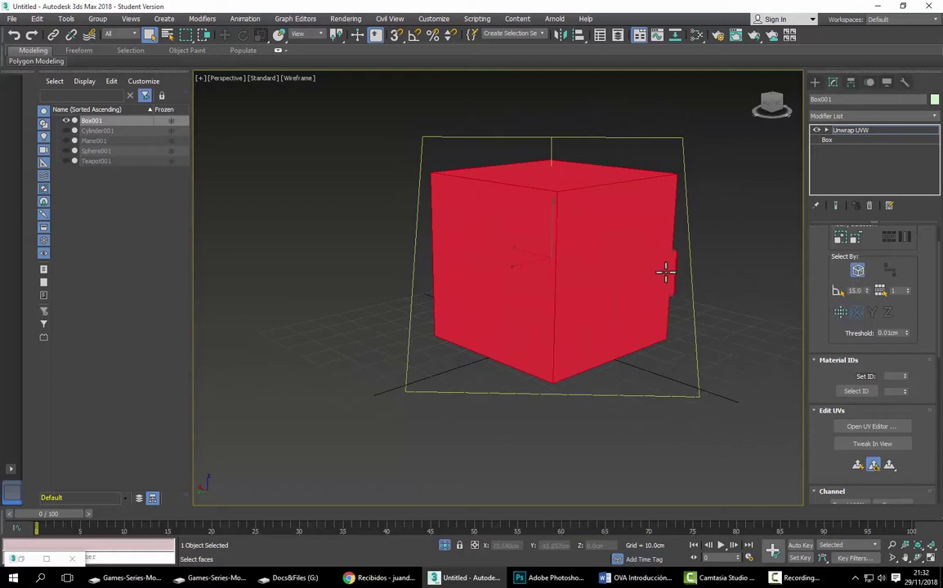
pyautogui.moveTo(664, 273); pyautogui.dragTo(615, 304, button='middle')
# Step: Repeatedly window-select and clear the faces, ending with none selected and Select By Element off
pyautogui.click(680, 227)
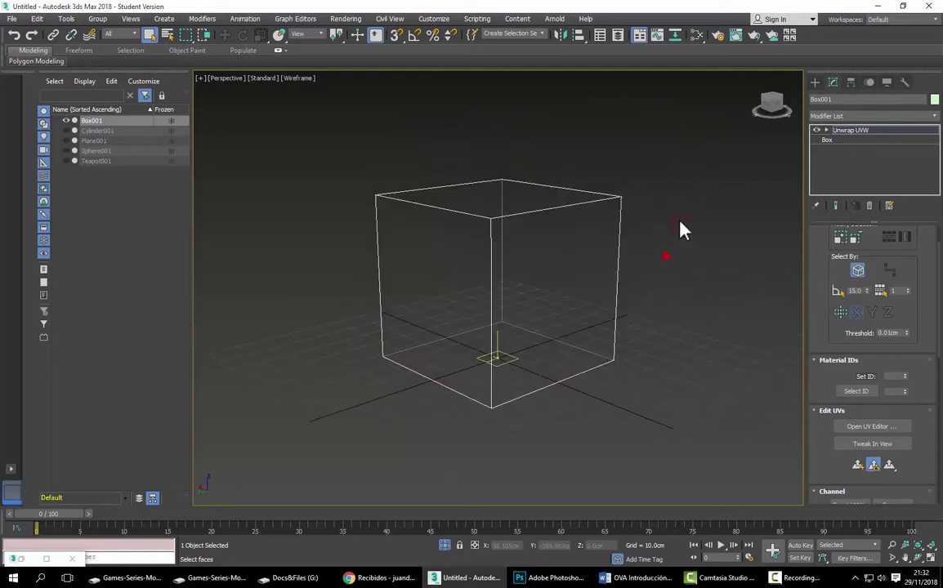
pyautogui.moveTo(349, 361); pyautogui.dragTo(351, 359)
pyautogui.click(681, 290)
pyautogui.moveTo(377, 139); pyautogui.dragTo(707, 338)
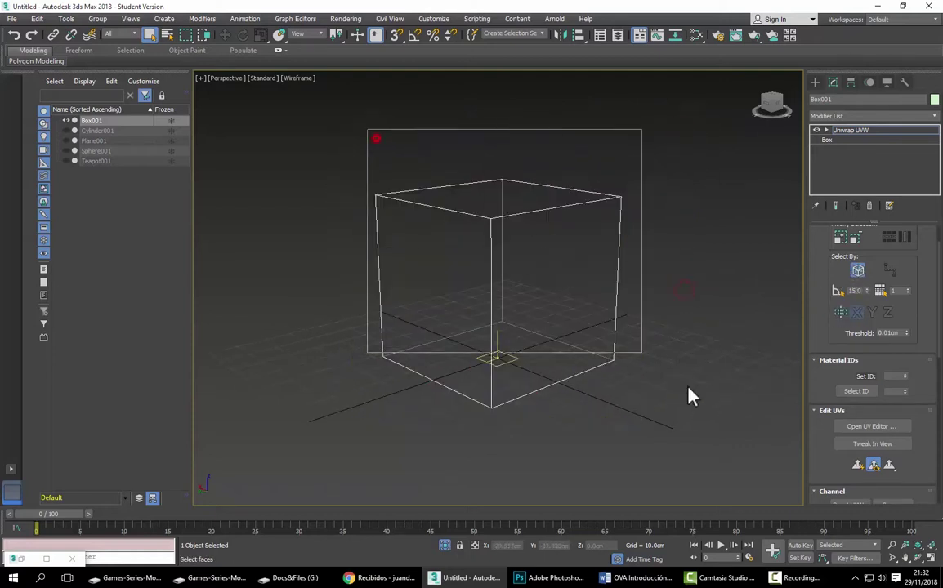
pyautogui.click(707, 338)
pyautogui.moveTo(375, 157); pyautogui.dragTo(673, 375)
pyautogui.click(678, 359)
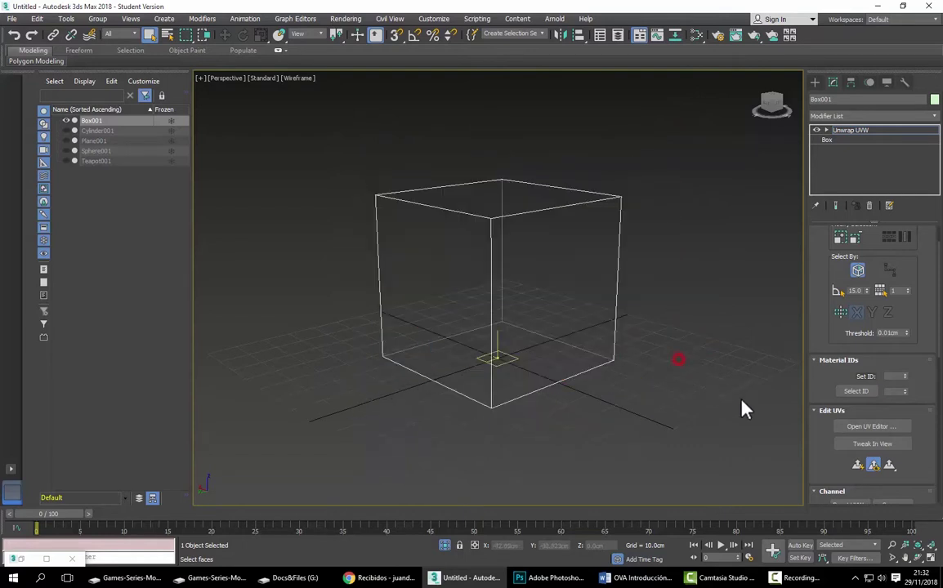
pyautogui.click(863, 273)
# Step: Switch Box001 from Wireframe to Default Shading with F3, viewing the cube from above
pyautogui.moveTo(675, 319)
pyautogui.keyDown('alt'); pyautogui.mouseDown(button='middle')
pyautogui.moveTo(680, 330)
pyautogui.moveTo(654, 336)
pyautogui.moveTo(625, 370)
pyautogui.moveTo(569, 355)
pyautogui.moveTo(585, 343)
pyautogui.moveTo(560, 325)
pyautogui.moveTo(601, 313)
pyautogui.mouseUp(button='middle'); pyautogui.keyUp('alt')
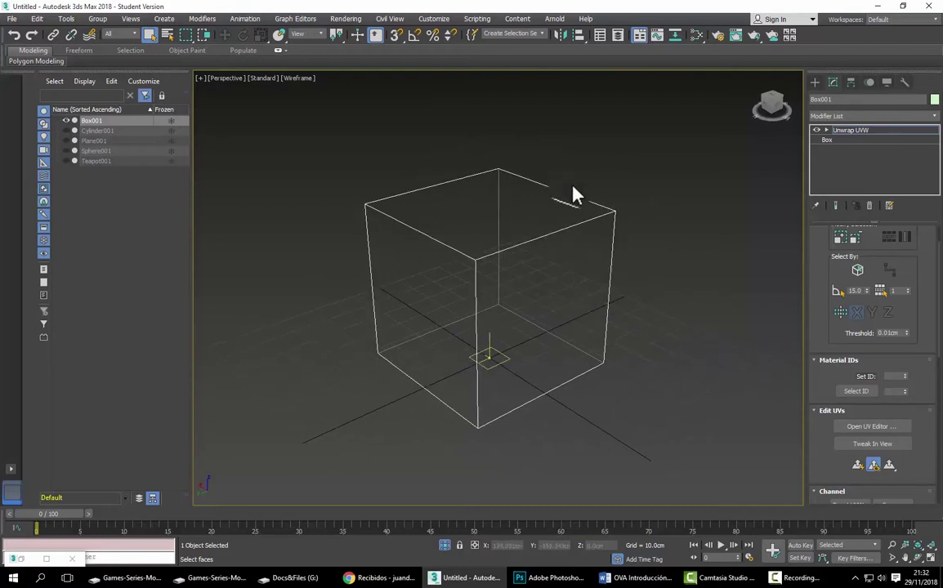
pyautogui.press('F3')
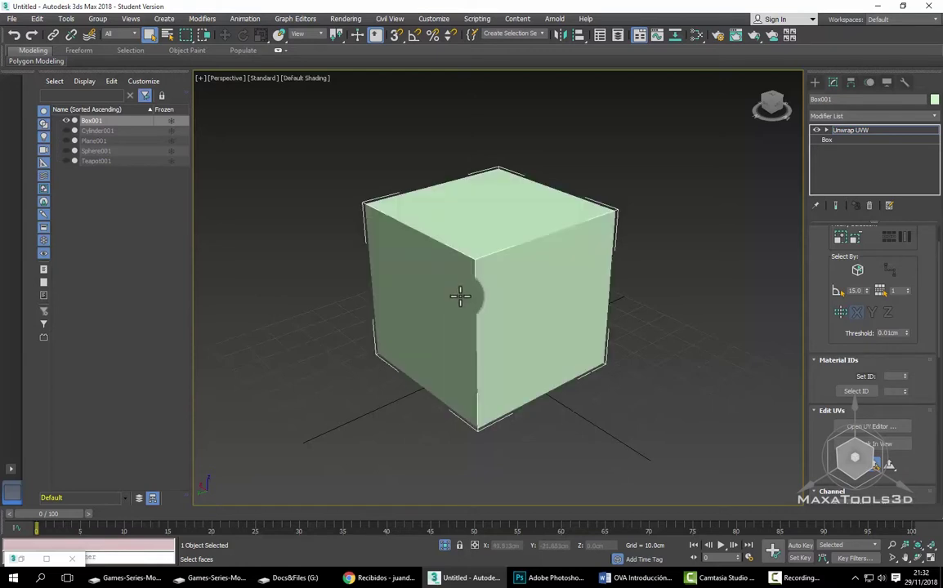
pyautogui.keyDown('alt'); pyautogui.moveTo(472, 293); pyautogui.dragTo(523, 321, button='middle'); pyautogui.keyUp('alt')
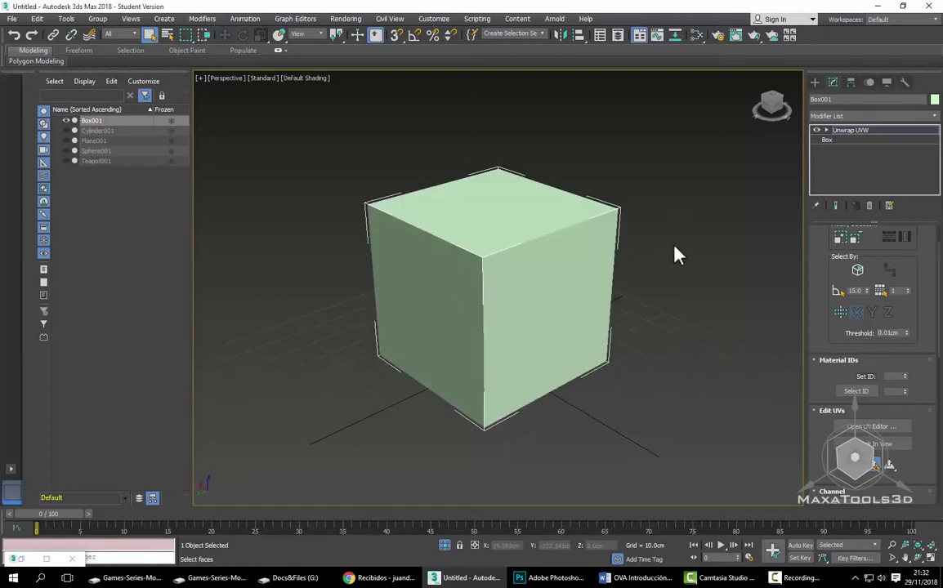
pyautogui.moveTo(674, 248)
pyautogui.keyDown('alt'); pyautogui.mouseDown(button='middle')
pyautogui.moveTo(665, 217)
pyautogui.moveTo(667, 250)
pyautogui.mouseUp(button='middle'); pyautogui.keyUp('alt')
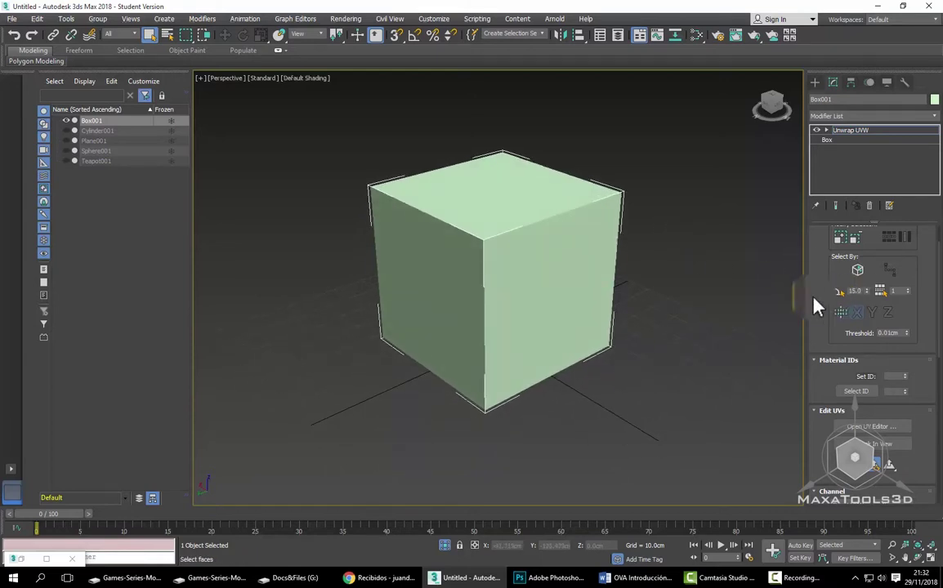
# Step: Open the Edit UVWs editor for Box001 and position its window over the viewport
pyautogui.click(876, 437)
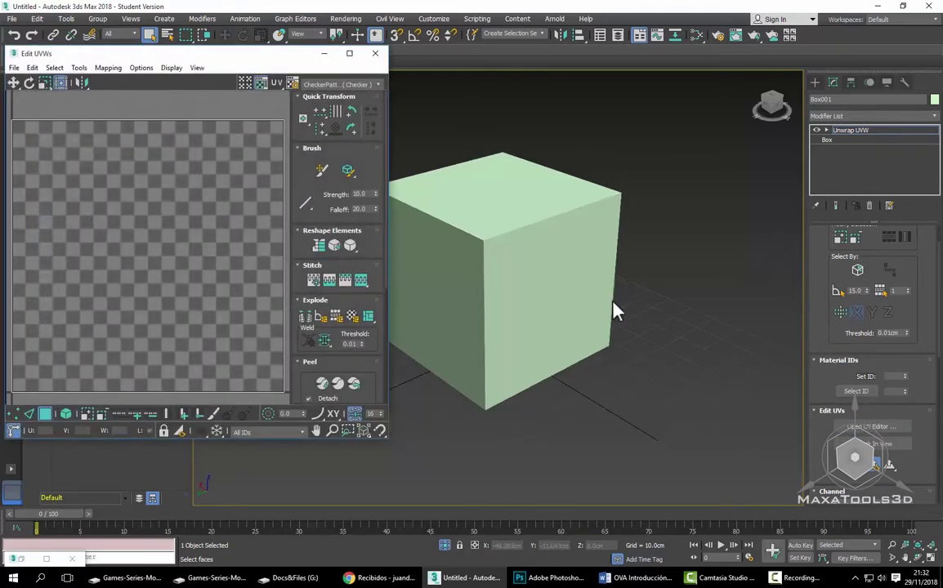
pyautogui.moveTo(242, 56)
pyautogui.mouseDown()
pyautogui.moveTo(295, 68)
pyautogui.moveTo(341, 52)
pyautogui.mouseUp()
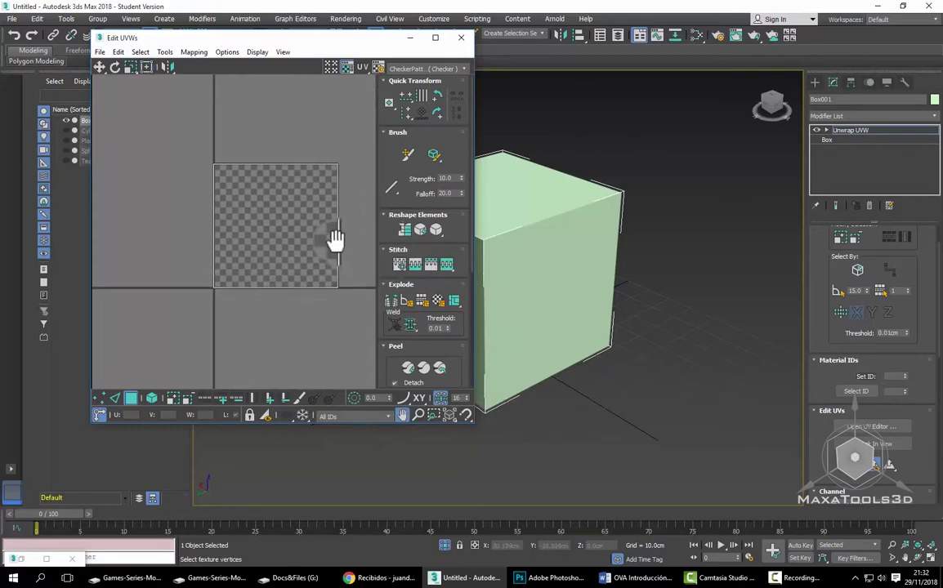
pyautogui.scroll(3, 323, 229)
pyautogui.scroll(-2, 320, 227)
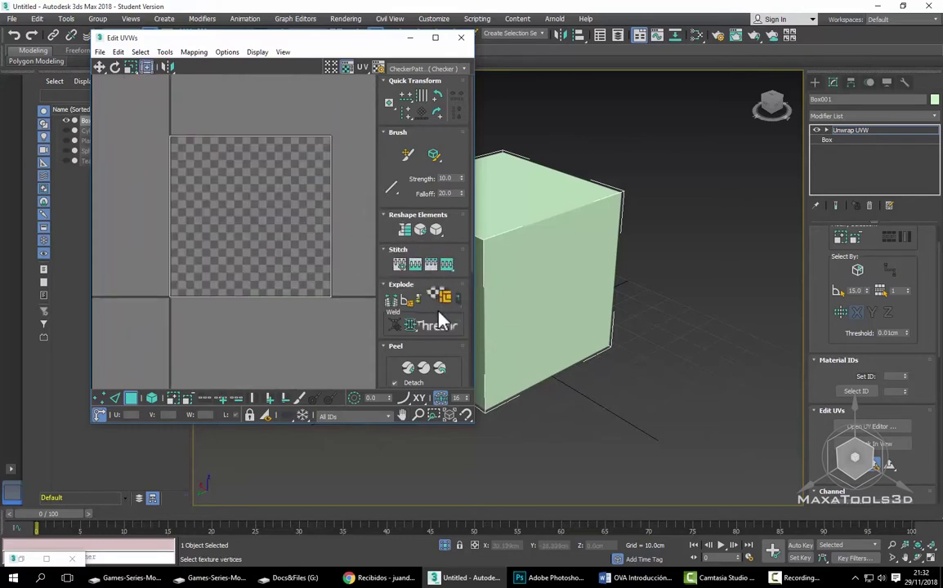
pyautogui.moveTo(286, 279); pyautogui.dragTo(290, 280, button='middle')
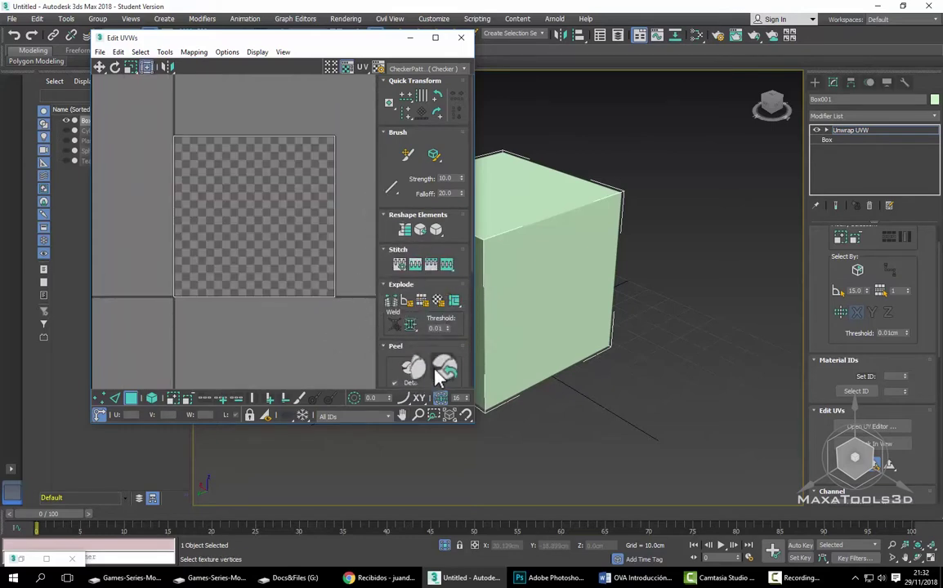
pyautogui.scroll(-3, 306, 330)
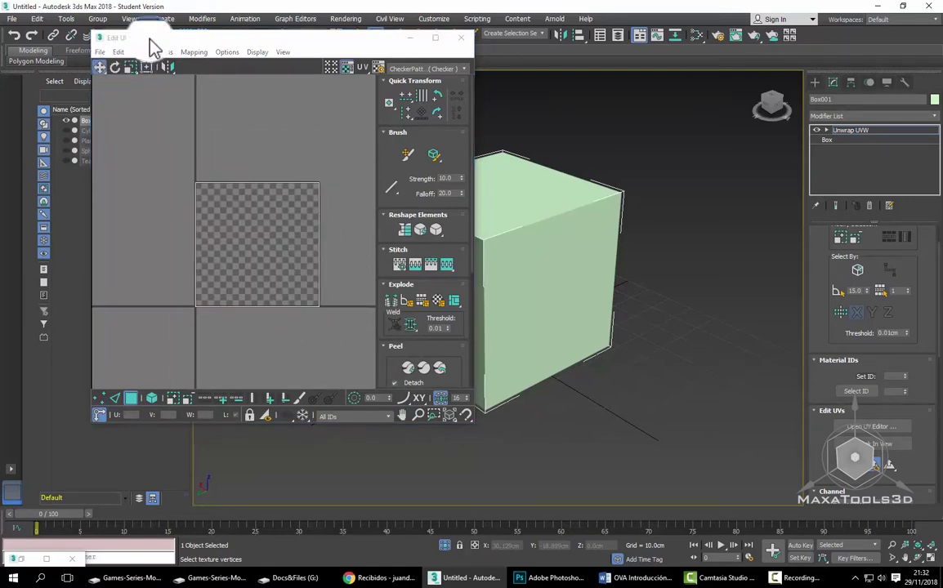
pyautogui.moveTo(151, 41); pyautogui.dragTo(297, 90)
# Step: Move several UV faces from the centre tile into other grid squares
pyautogui.click(388, 302)
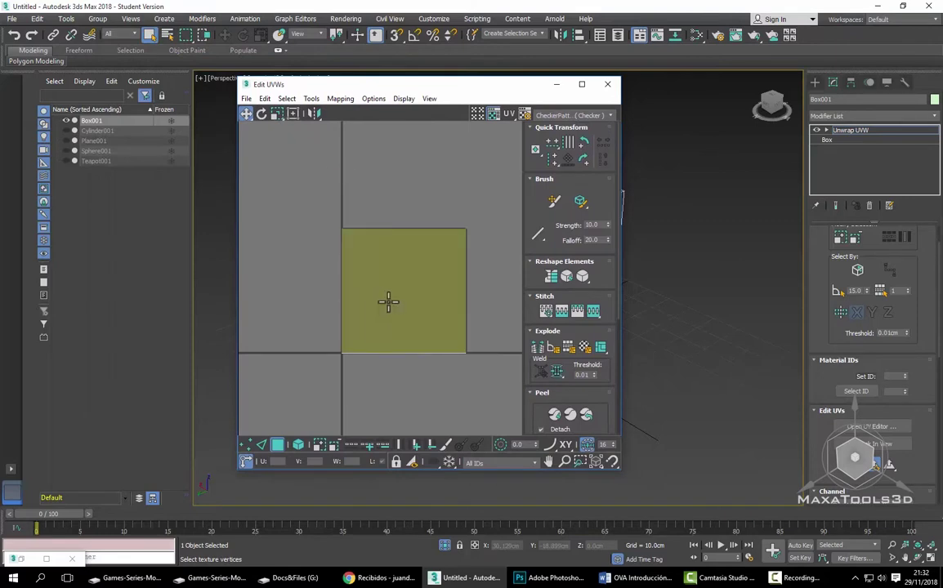
pyautogui.moveTo(399, 299); pyautogui.dragTo(266, 248)
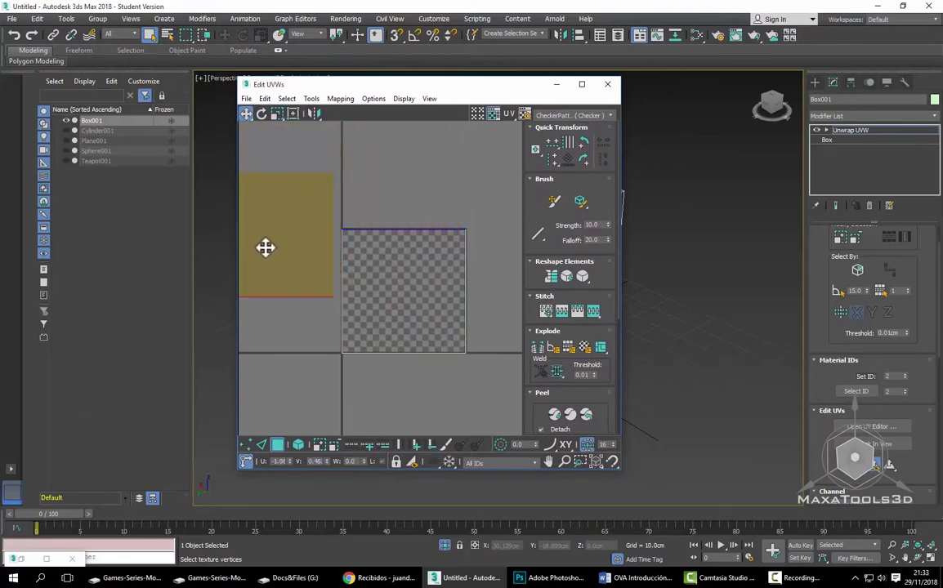
pyautogui.click(472, 265)
pyautogui.moveTo(651, 270)
pyautogui.mouseDown(button='middle')
pyautogui.moveTo(775, 270)
pyautogui.moveTo(741, 305)
pyautogui.moveTo(733, 224)
pyautogui.moveTo(711, 214)
pyautogui.mouseUp(button='middle')
pyautogui.moveTo(455, 91); pyautogui.dragTo(340, 93)
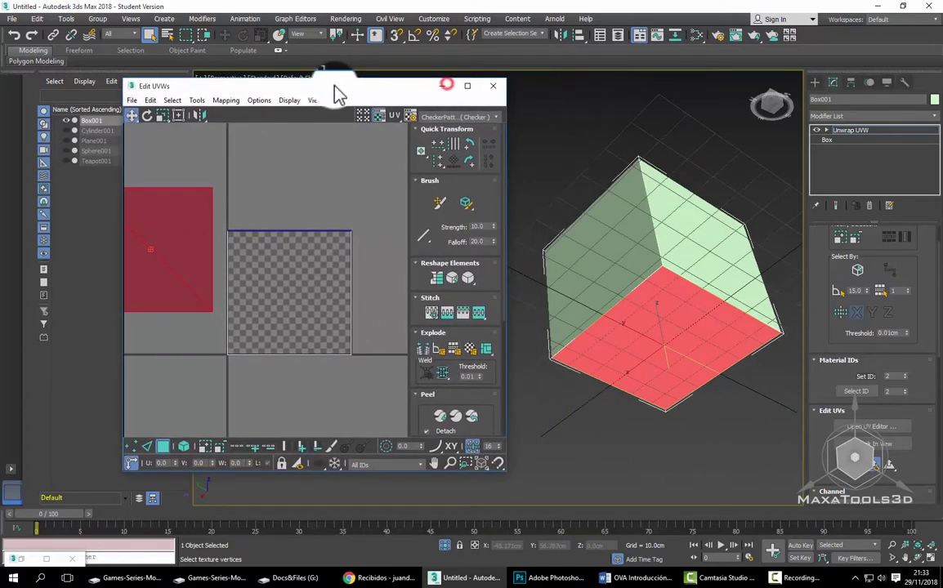
pyautogui.click(274, 252)
pyautogui.moveTo(274, 252)
pyautogui.mouseDown()
pyautogui.moveTo(188, 208)
pyautogui.moveTo(237, 202)
pyautogui.moveTo(203, 209)
pyautogui.moveTo(324, 267)
pyautogui.moveTo(307, 267)
pyautogui.moveTo(216, 384)
pyautogui.mouseUp()
pyautogui.moveTo(336, 249)
pyautogui.mouseDown()
pyautogui.moveTo(341, 228)
pyautogui.moveTo(330, 215)
pyautogui.moveTo(248, 368)
pyautogui.moveTo(329, 228)
pyautogui.moveTo(175, 217)
pyautogui.moveTo(336, 220)
pyautogui.moveTo(305, 189)
pyautogui.moveTo(341, 183)
pyautogui.moveTo(321, 153)
pyautogui.moveTo(340, 183)
pyautogui.moveTo(318, 251)
pyautogui.moveTo(343, 246)
pyautogui.moveTo(330, 280)
pyautogui.mouseUp()
pyautogui.click(213, 354)
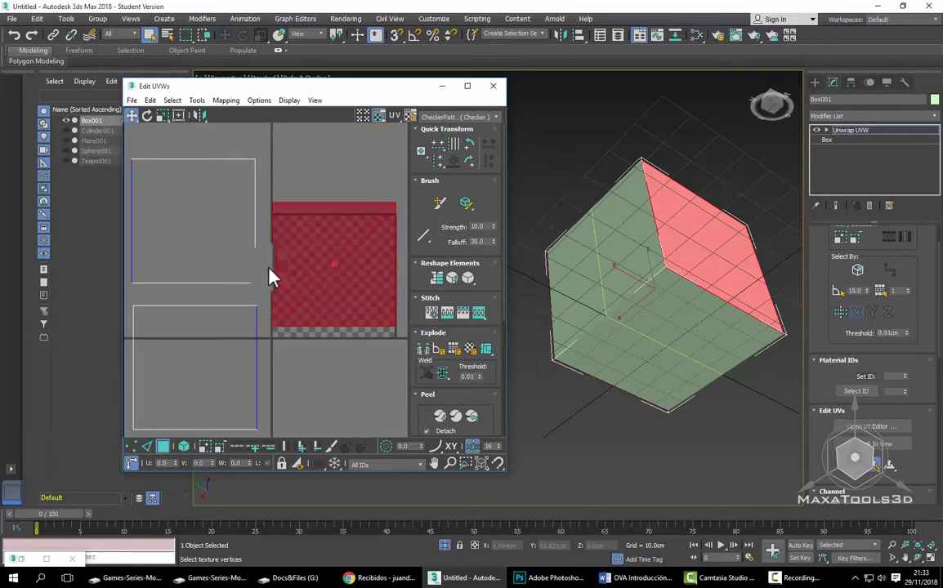
pyautogui.moveTo(269, 274); pyautogui.dragTo(282, 242, button='middle')
# Step: Undo the UV face moves with five Ctrl+Z presses, leaving nothing selected
pyautogui.hotkey('ctrl', 'z')
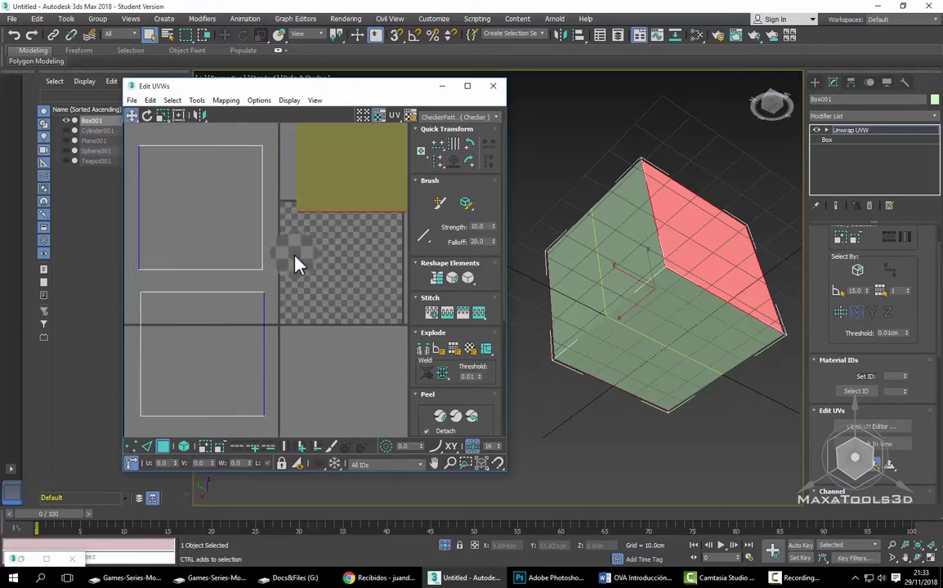
pyautogui.hotkey('ctrl', 'z')
pyautogui.hotkey('ctrl', 'z')
pyautogui.hotkey('ctrl', 'z')
pyautogui.hotkey('ctrl', 'z')
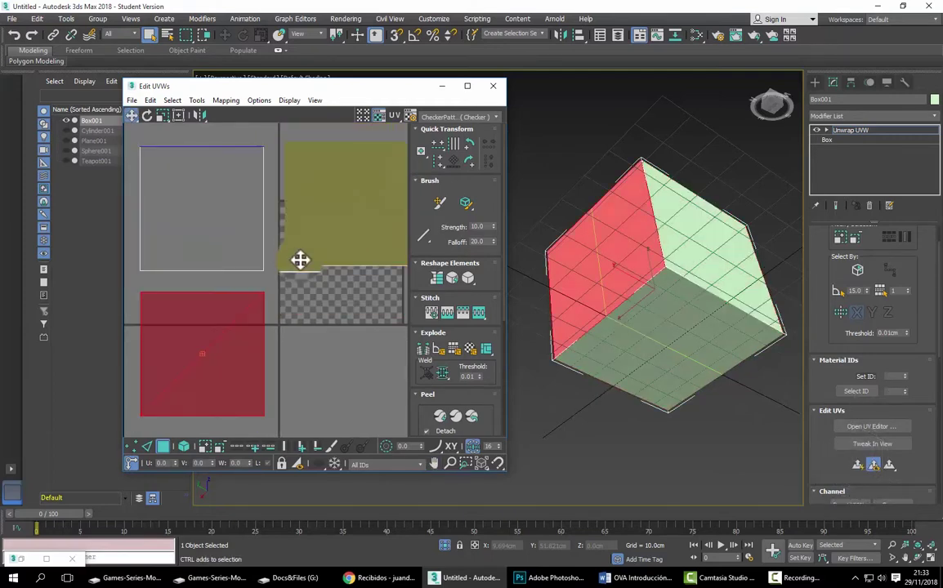
pyautogui.hotkey('ctrl', 'z')
pyautogui.hotkey('ctrl', 'z')
pyautogui.hotkey('ctrl', 'z')
pyautogui.hotkey('ctrl', 'z')
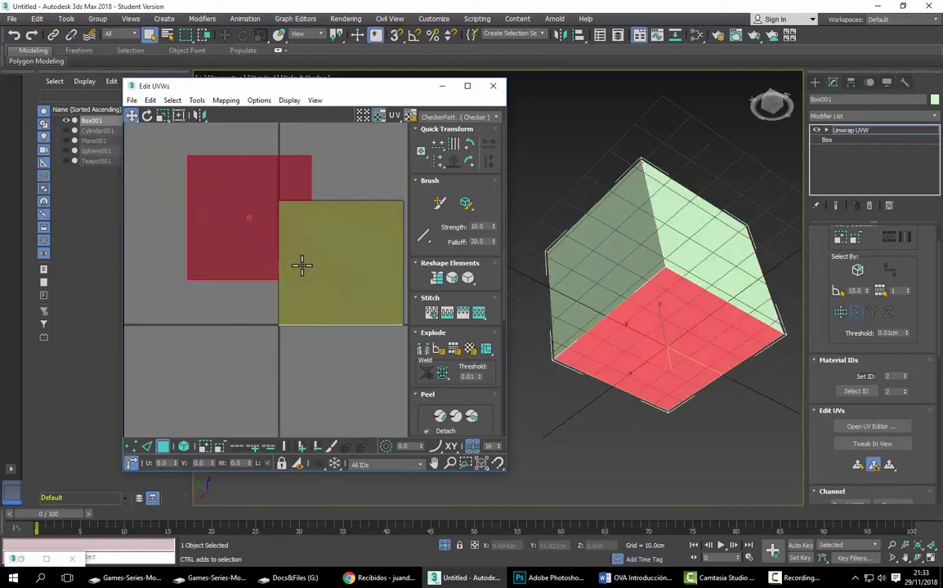
pyautogui.hotkey('ctrl', 'z')
pyautogui.hotkey('ctrl', 'z')
pyautogui.hotkey('ctrl', 'z')
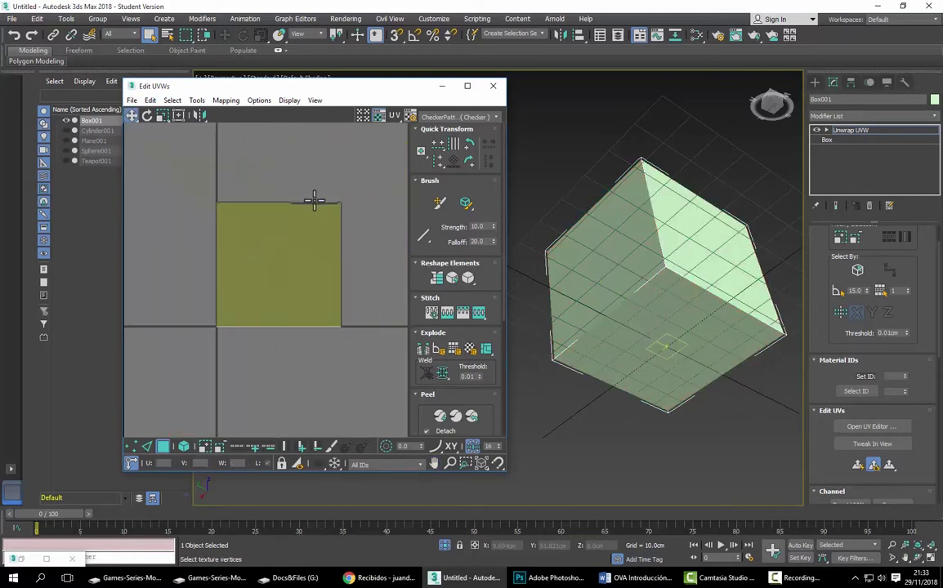
pyautogui.hotkey('ctrl', 'z')
# Step: Display UV_Checker.png in the UV editor and on the cube, then zoom in on its front face
pyautogui.click(458, 119)
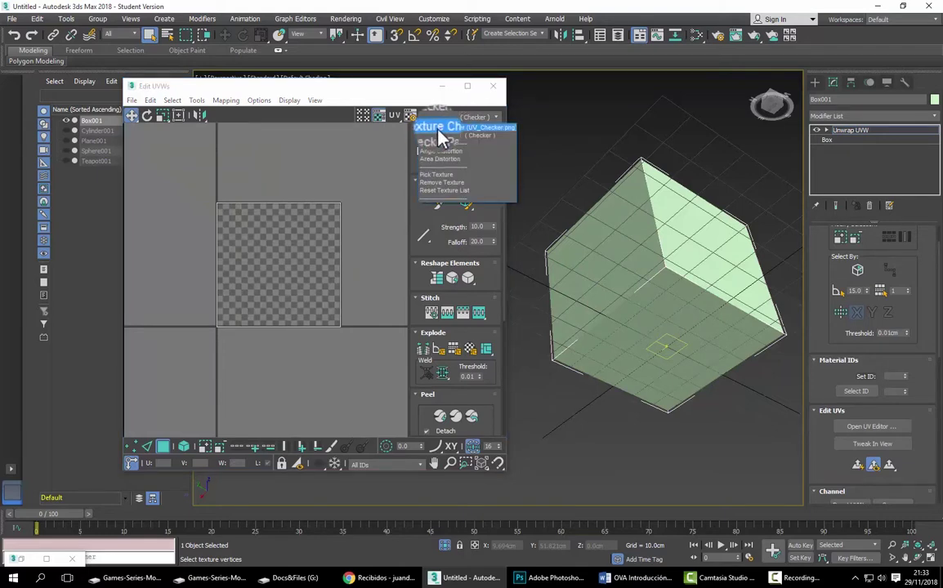
pyautogui.click(443, 131)
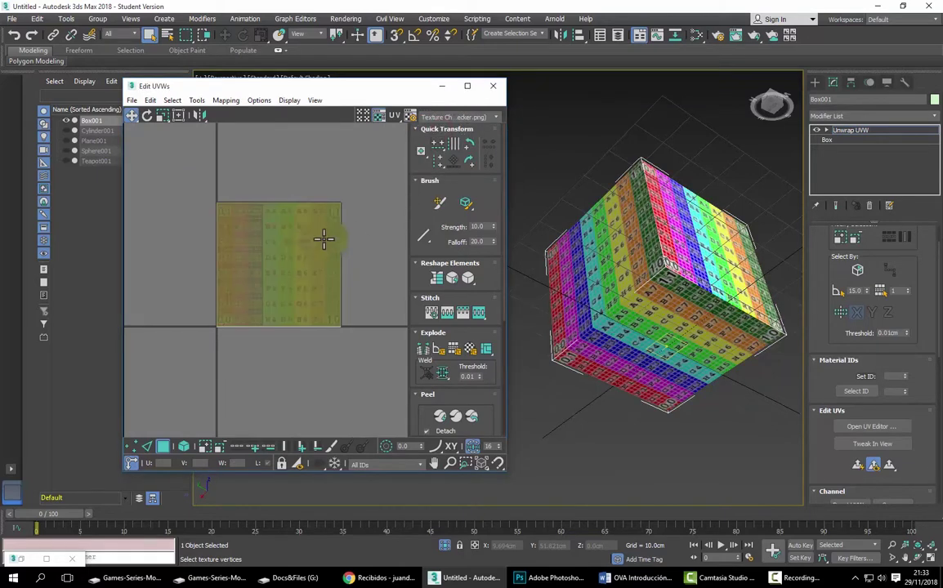
pyautogui.keyDown('alt'); pyautogui.moveTo(544, 245); pyautogui.dragTo(629, 274, button='middle'); pyautogui.keyUp('alt')
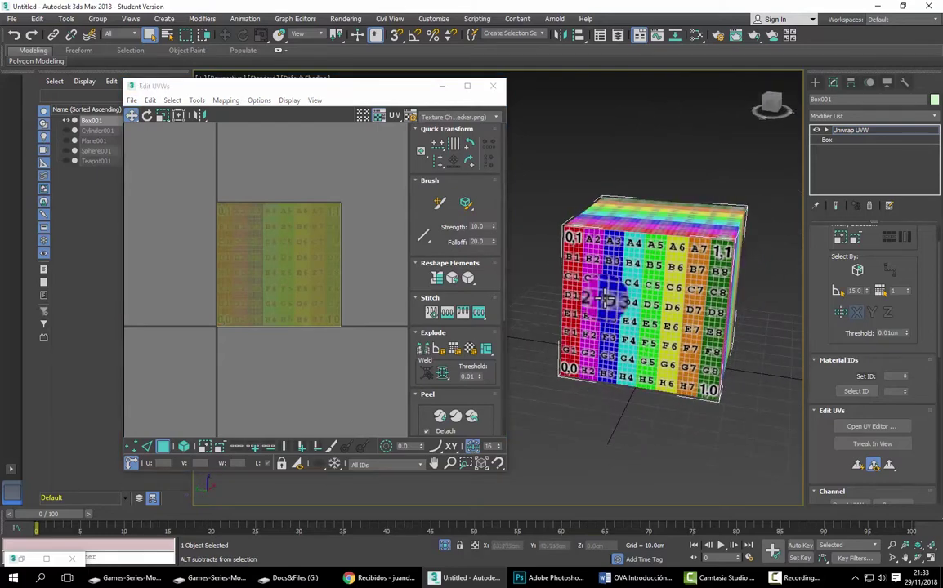
pyautogui.scroll(3, 625, 282)
pyautogui.scroll(2, 617, 286)
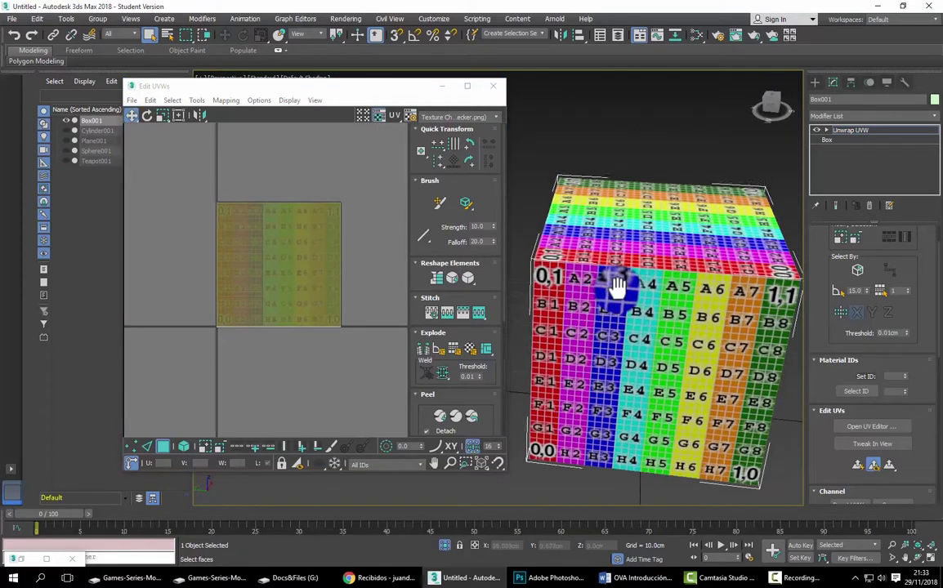
pyautogui.scroll(3, 612, 285)
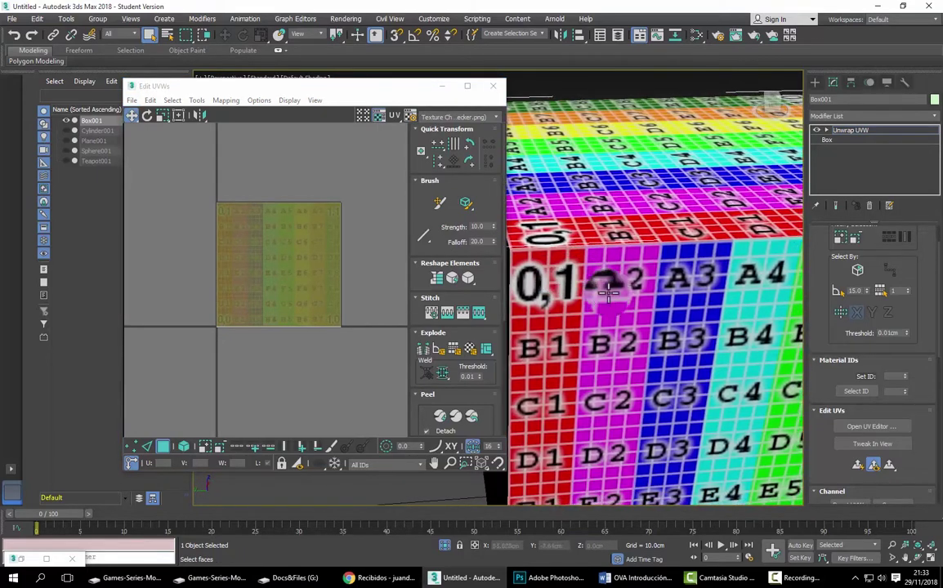
pyautogui.keyDown('alt'); pyautogui.moveTo(611, 281); pyautogui.dragTo(665, 284, button='middle'); pyautogui.keyUp('alt')
pyautogui.scroll(-3, 661, 287)
pyautogui.scroll(2, 658, 277)
pyautogui.scroll(-1, 694, 260)
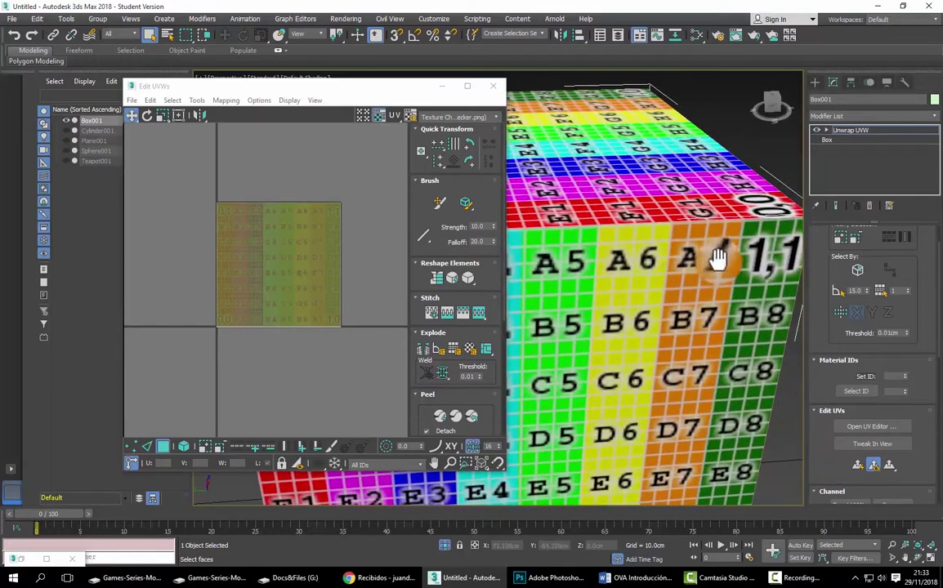
pyautogui.scroll(-3, 706, 261)
pyautogui.scroll(2, 702, 267)
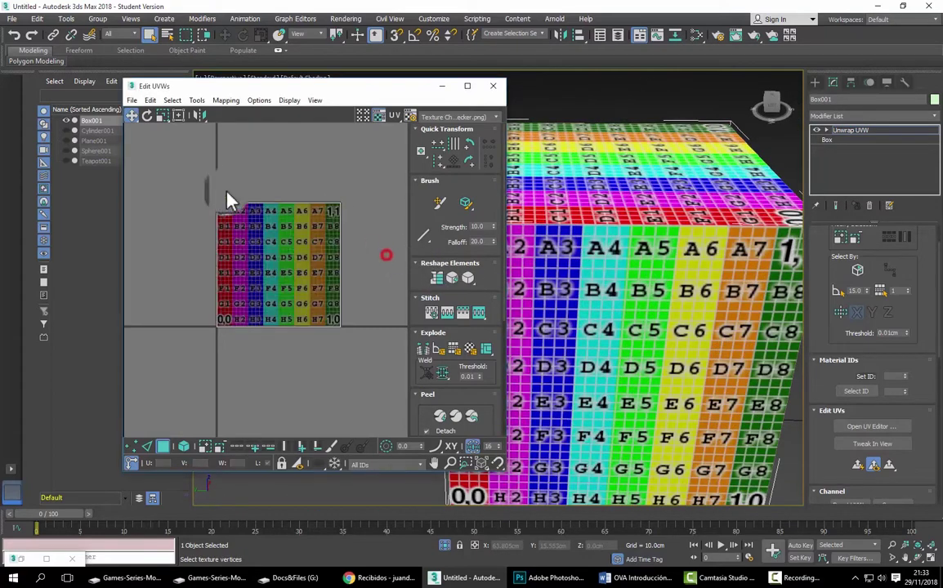
pyautogui.scroll(2, 236, 196)
# Step: Orbit and zoom around the cube to inspect the checker on its front, left and top faces
pyautogui.moveTo(253, 189); pyautogui.dragTo(158, 136, button='middle')
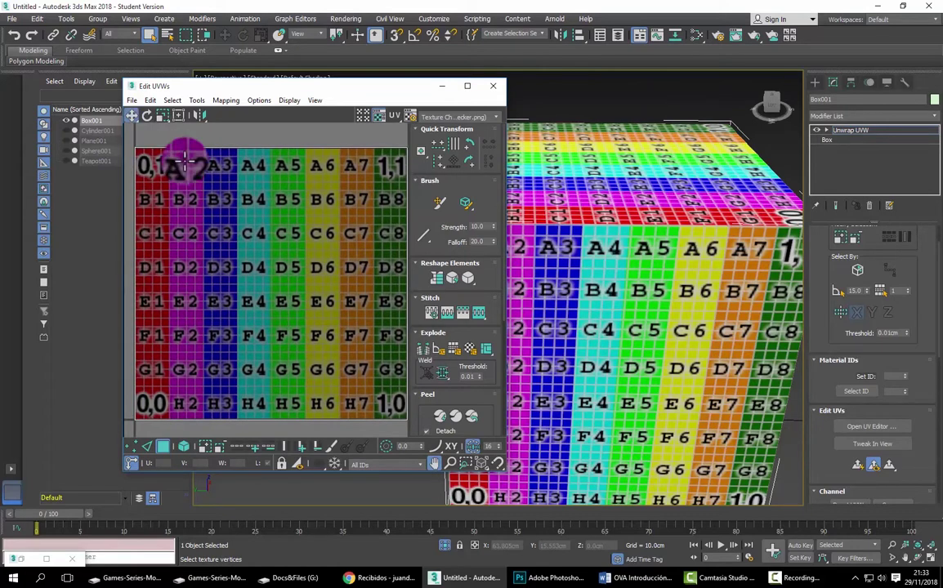
pyautogui.scroll(-1, 167, 159)
pyautogui.scroll(1, 168, 159)
pyautogui.scroll(-3, 259, 232)
pyautogui.scroll(2, 154, 158)
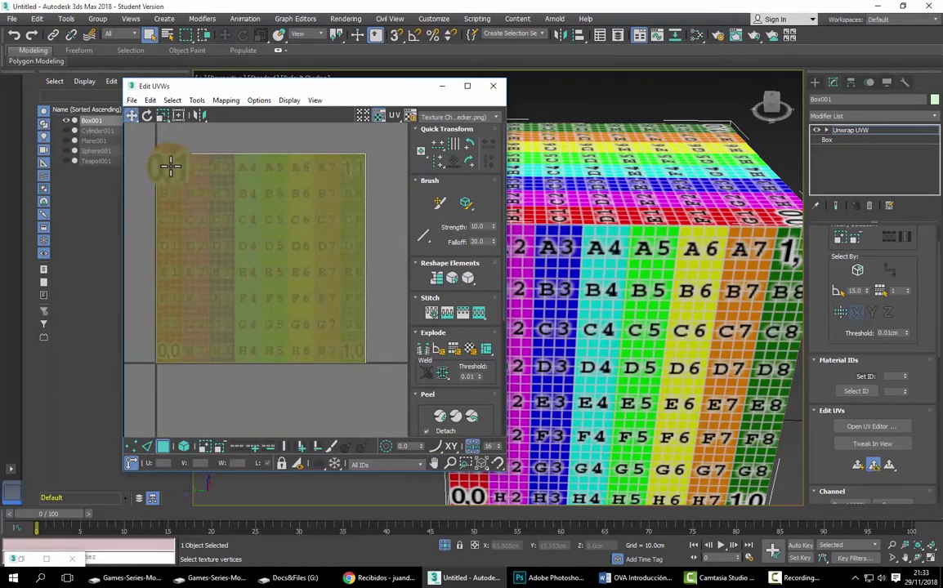
pyautogui.moveTo(636, 248)
pyautogui.keyDown('alt'); pyautogui.mouseDown(button='middle')
pyautogui.moveTo(601, 241)
pyautogui.moveTo(609, 325)
pyautogui.mouseUp(button='middle'); pyautogui.keyUp('alt')
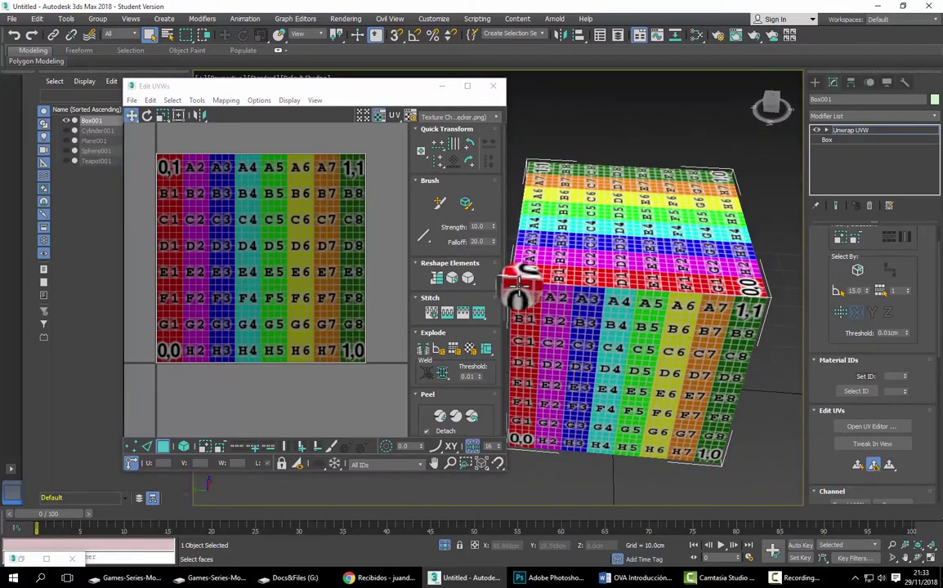
pyautogui.scroll(4, 543, 253)
pyautogui.scroll(2, 589, 280)
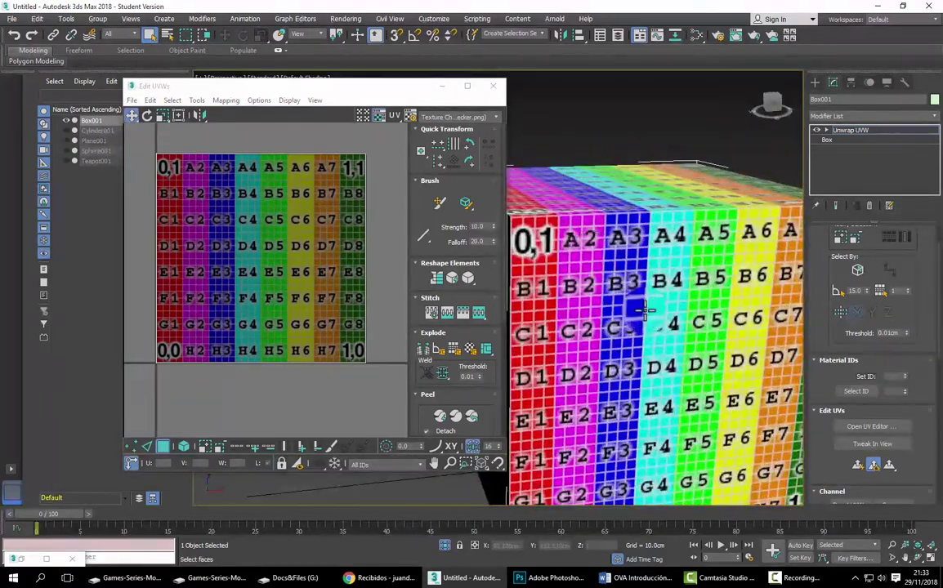
pyautogui.moveTo(645, 309)
pyautogui.keyDown('alt'); pyautogui.mouseDown(button='middle')
pyautogui.moveTo(571, 294)
pyautogui.moveTo(602, 325)
pyautogui.mouseUp(button='middle'); pyautogui.keyUp('alt')
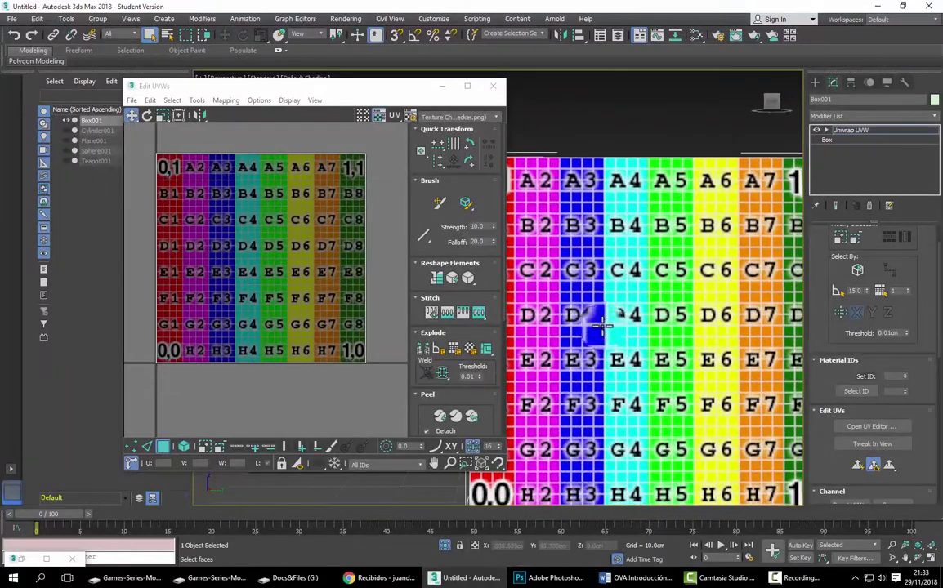
pyautogui.scroll(-3, 605, 314)
pyautogui.scroll(-1, 610, 301)
pyautogui.scroll(3, 610, 315)
pyautogui.scroll(-2, 616, 305)
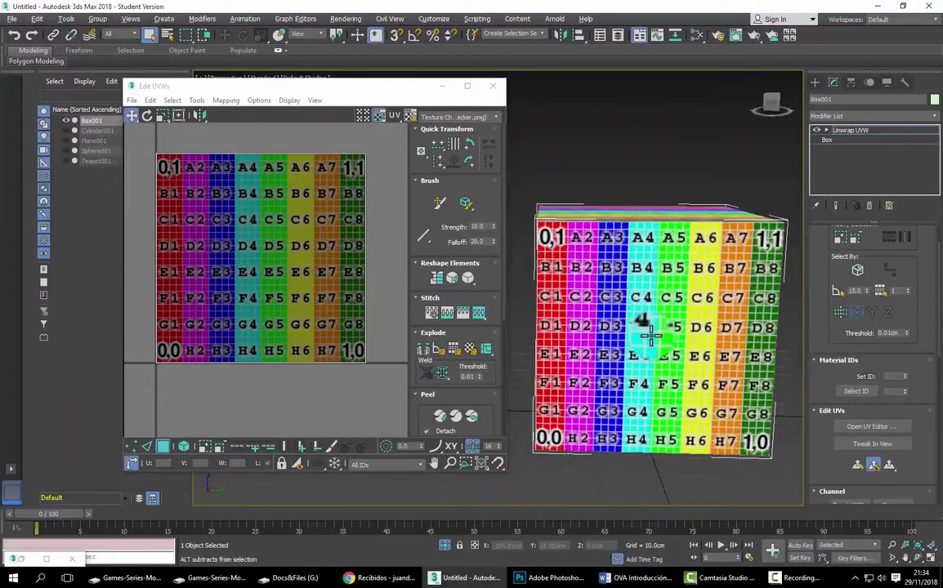
pyautogui.keyDown('alt'); pyautogui.moveTo(650, 336); pyautogui.dragTo(673, 384, button='middle'); pyautogui.keyUp('alt')
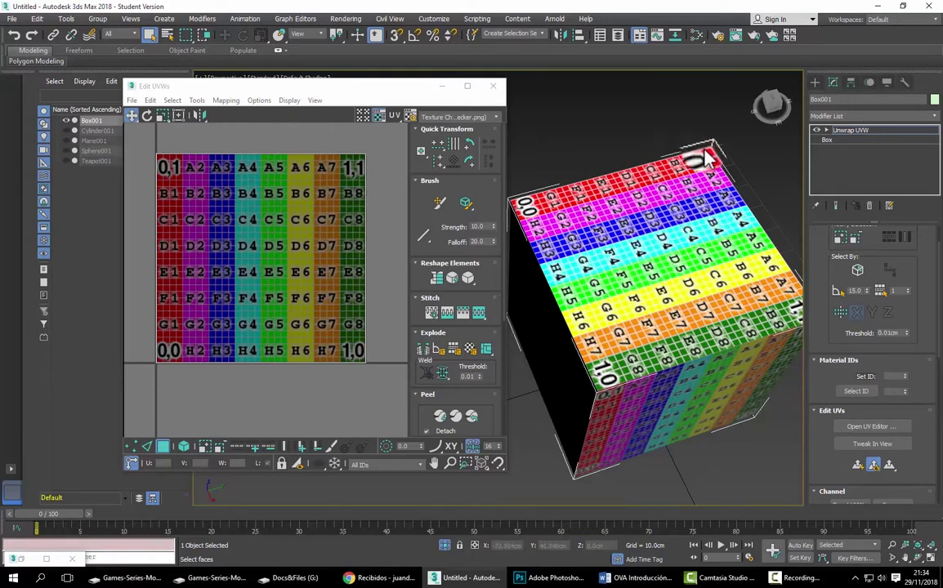
pyautogui.click(347, 304)
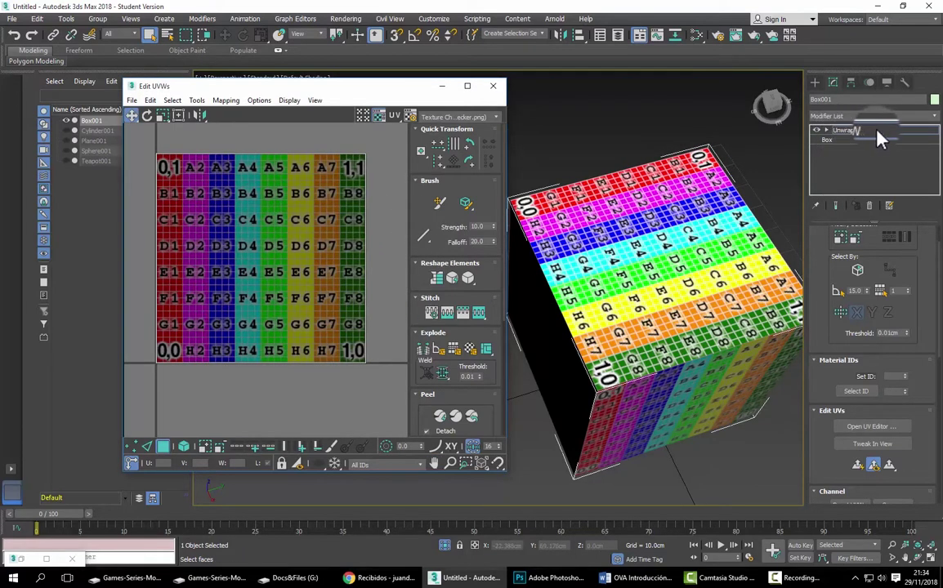
pyautogui.click(853, 130)
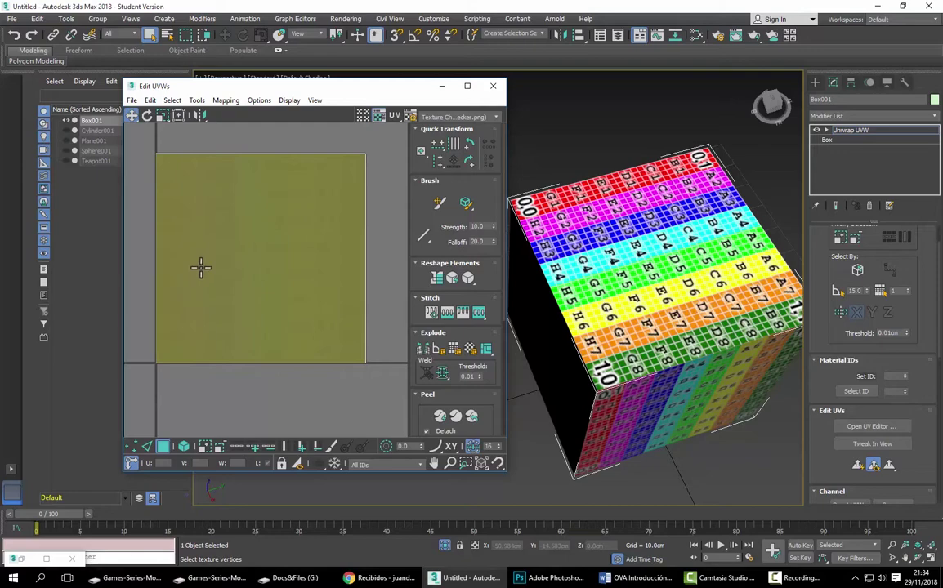
pyautogui.click(535, 217)
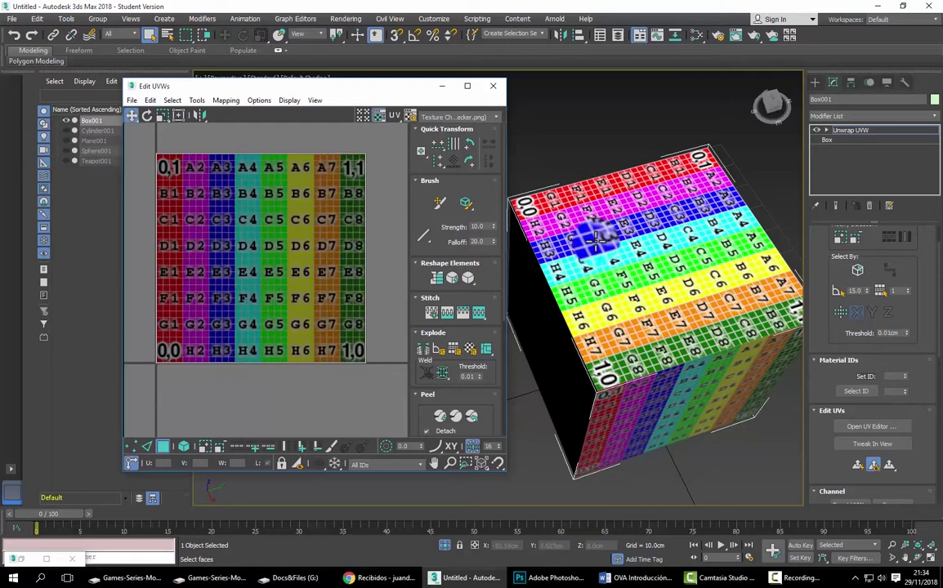
pyautogui.click(663, 262)
pyautogui.keyDown('alt'); pyautogui.moveTo(662, 262); pyautogui.dragTo(660, 256, button='middle'); pyautogui.keyUp('alt')
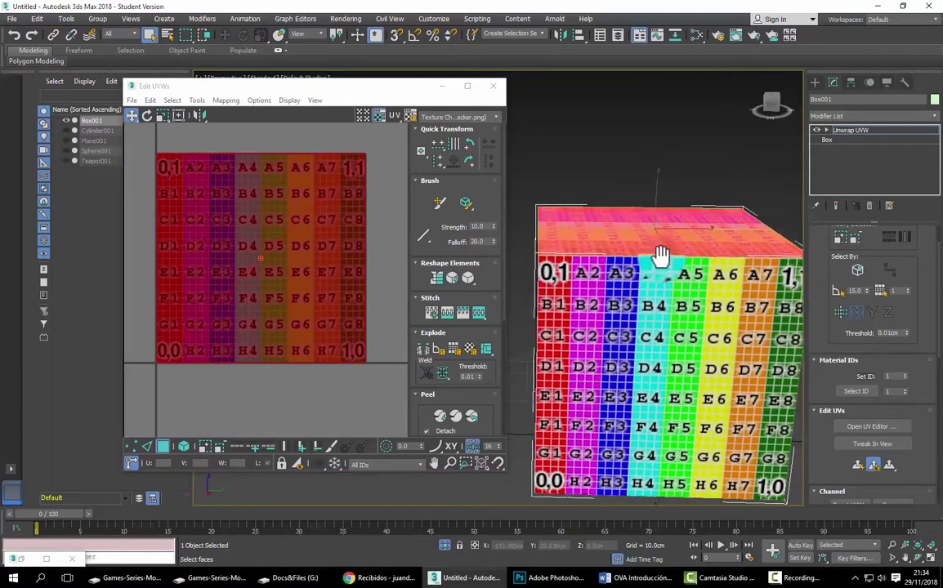
pyautogui.click(641, 286)
pyautogui.moveTo(635, 290)
pyautogui.keyDown('alt'); pyautogui.mouseDown(button='middle')
pyautogui.moveTo(651, 375)
pyautogui.moveTo(684, 383)
pyautogui.mouseUp(button='middle'); pyautogui.keyUp('alt')
pyautogui.click(680, 318)
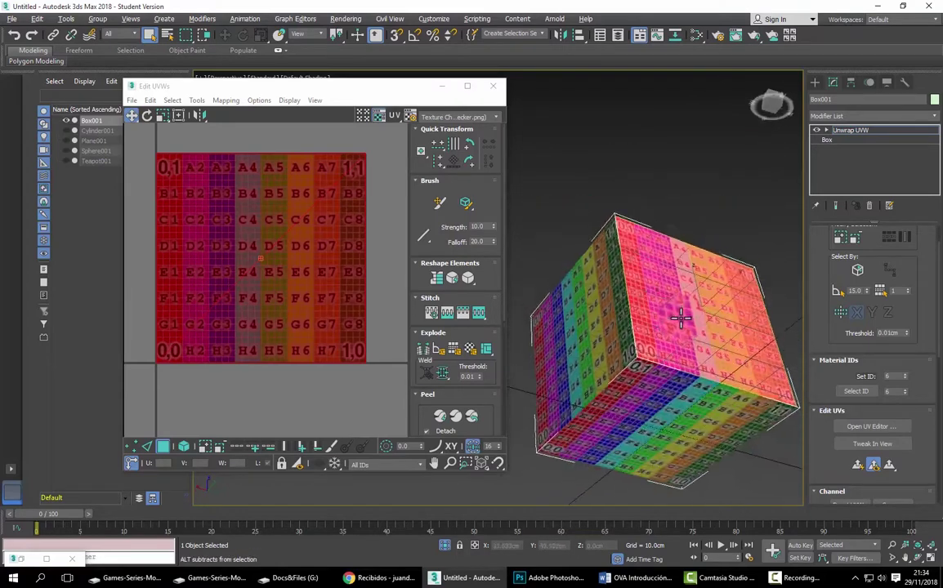
pyautogui.moveTo(680, 318)
pyautogui.keyDown('alt'); pyautogui.mouseDown(button='middle')
pyautogui.moveTo(616, 299)
pyautogui.moveTo(620, 326)
pyautogui.mouseUp(button='middle'); pyautogui.keyUp('alt')
pyautogui.click(618, 317)
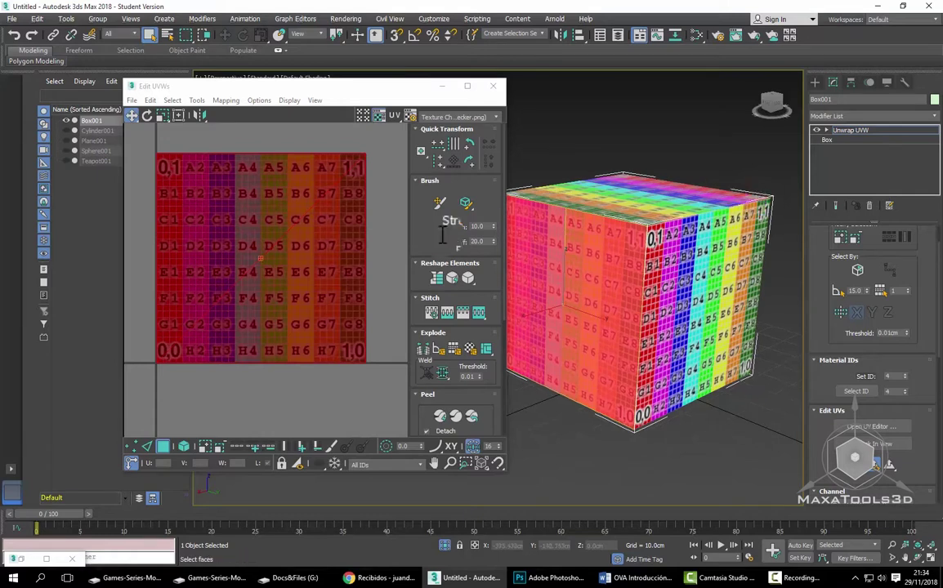
pyautogui.scroll(-3, 311, 246)
pyautogui.scroll(-3, 628, 290)
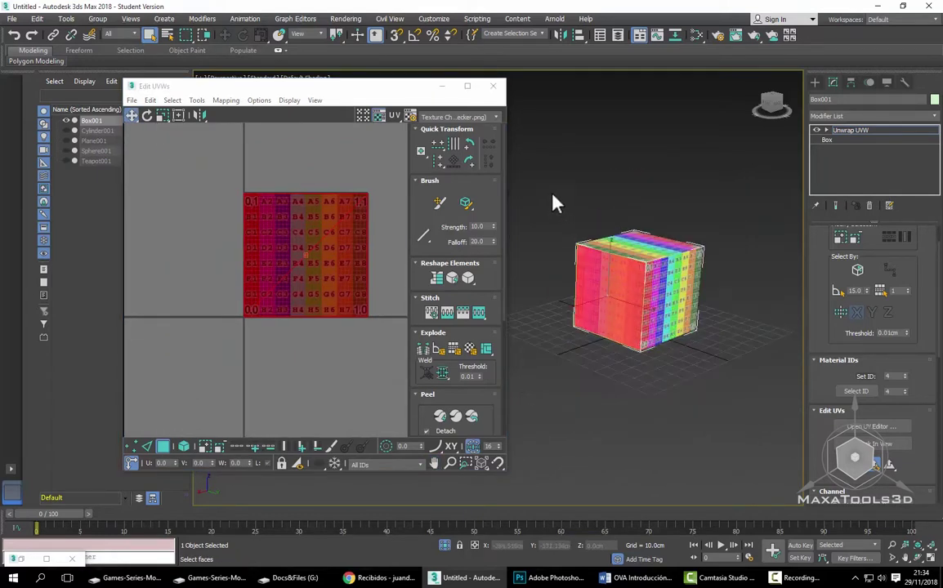
pyautogui.moveTo(698, 392)
pyautogui.keyDown('alt'); pyautogui.mouseDown(button='middle')
pyautogui.moveTo(336, 309)
pyautogui.moveTo(347, 322)
pyautogui.mouseUp(button='middle'); pyautogui.keyUp('alt')
pyautogui.scroll(3, 336, 309)
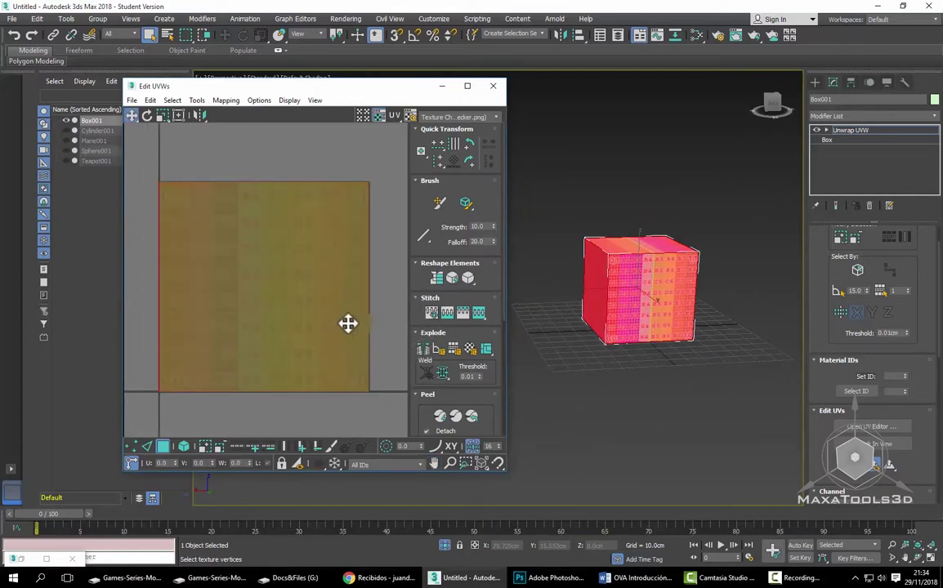
pyautogui.moveTo(841, 429)
pyautogui.mouseDown()
pyautogui.moveTo(826, 309)
pyautogui.moveTo(829, 372)
pyautogui.moveTo(845, 228)
pyautogui.mouseUp()
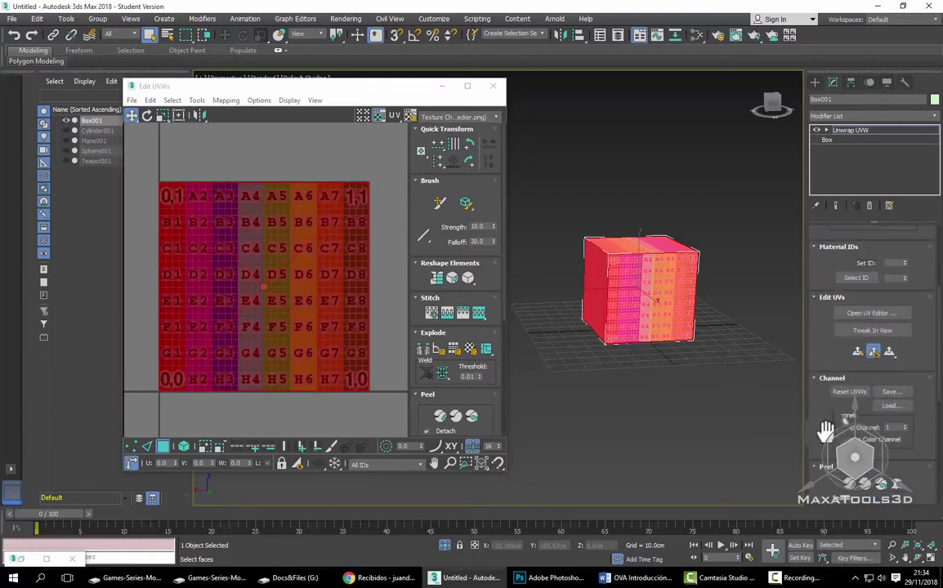
# Step: Break the selected cube faces into separate UV pieces with Explode
pyautogui.moveTo(265, 256); pyautogui.dragTo(275, 227, button='middle')
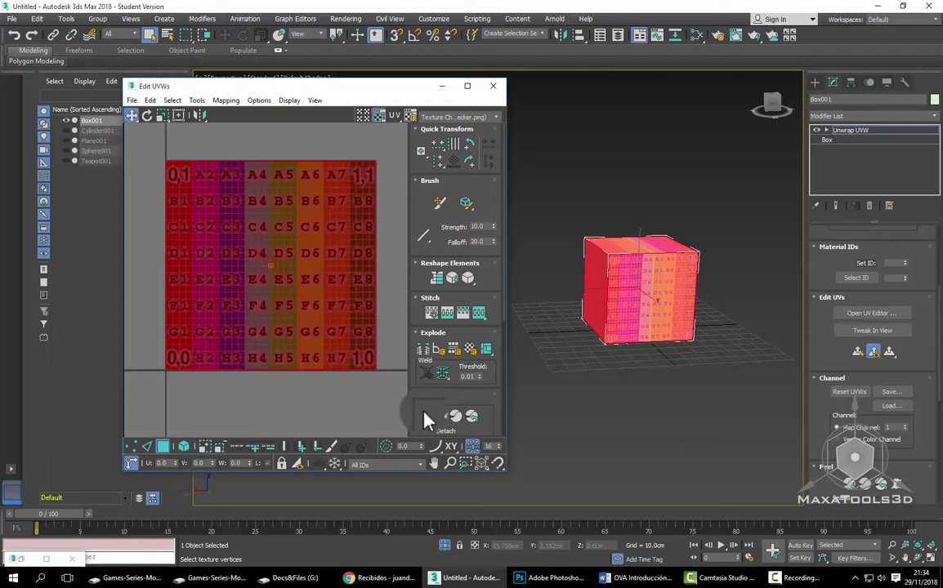
pyautogui.moveTo(424, 419)
pyautogui.mouseDown()
pyautogui.moveTo(419, 210)
pyautogui.moveTo(421, 399)
pyautogui.mouseUp()
pyautogui.click(421, 350)
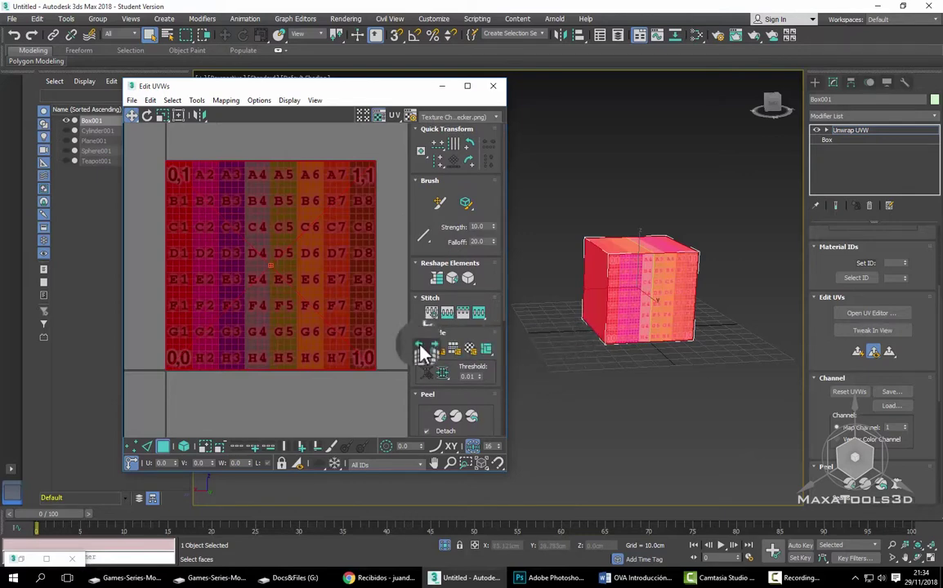
pyautogui.moveTo(421, 352); pyautogui.dragTo(437, 353)
pyautogui.click(425, 354)
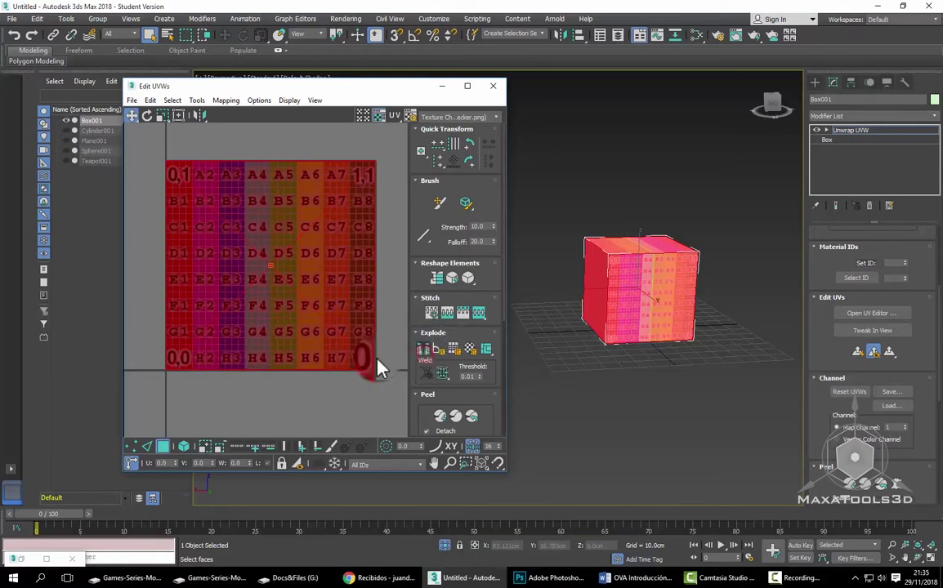
# Step: Switch the UV editor to whole-face (polygon) selection mode
pyautogui.click(128, 448)
pyautogui.click(134, 447)
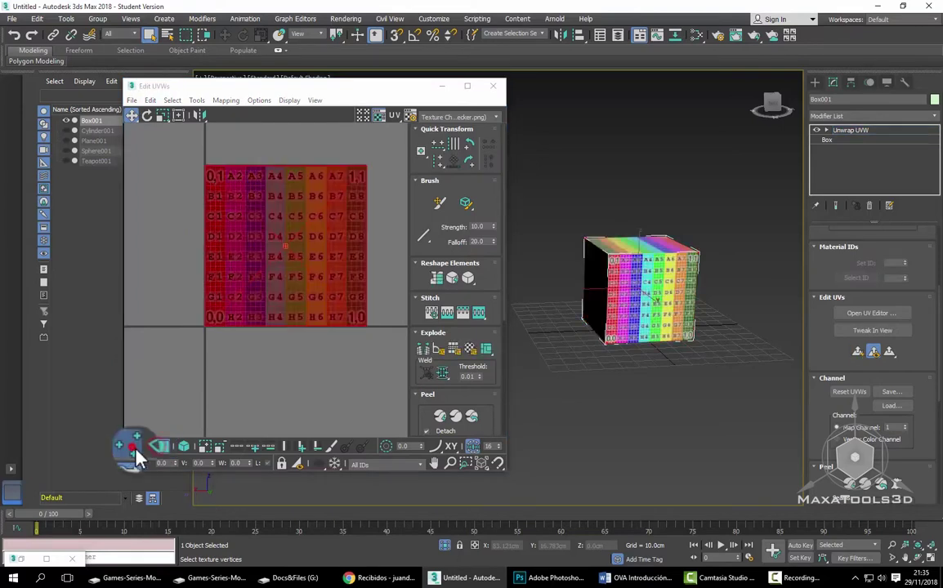
pyautogui.click(134, 448)
pyautogui.click(139, 451)
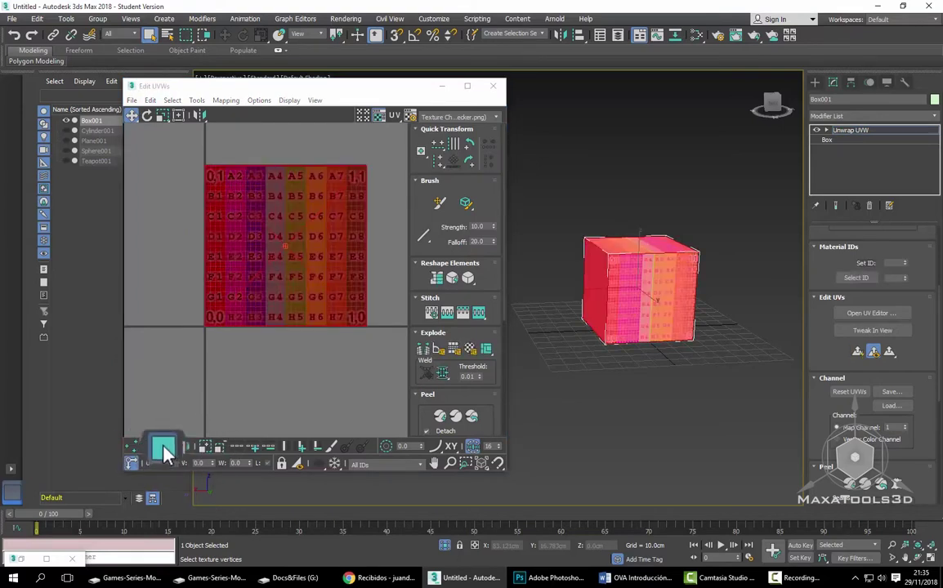
pyautogui.scroll(-2, 261, 381)
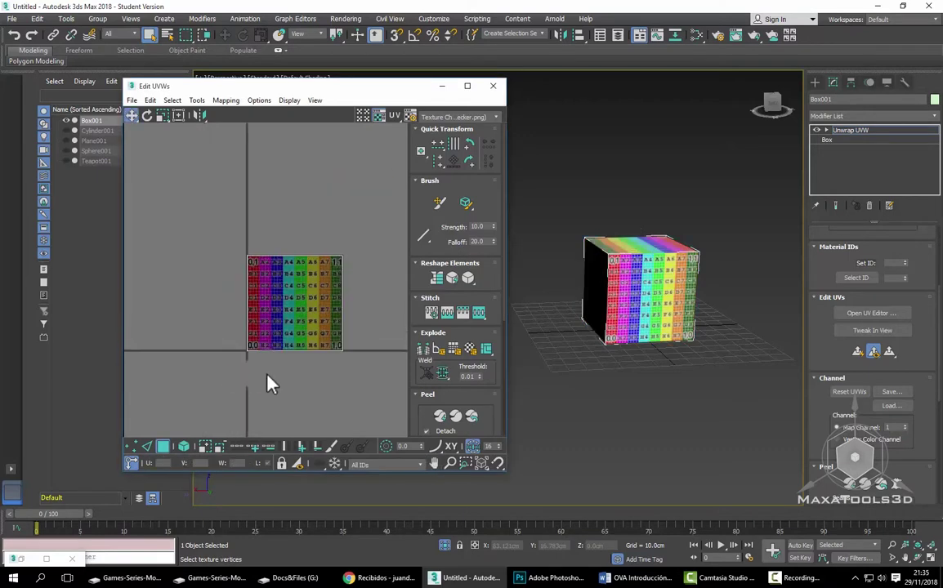
pyautogui.scroll(1, 297, 300)
pyautogui.scroll(-2, 297, 299)
# Step: Move the first UV face off the checker into empty space
pyautogui.click(303, 296)
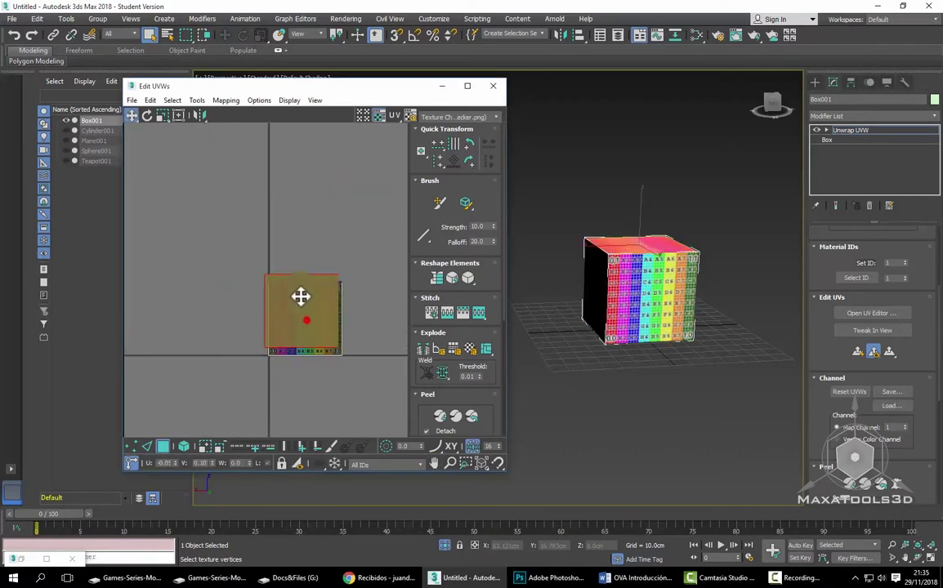
pyautogui.moveTo(303, 296)
pyautogui.mouseDown()
pyautogui.moveTo(299, 205)
pyautogui.moveTo(186, 287)
pyautogui.mouseUp()
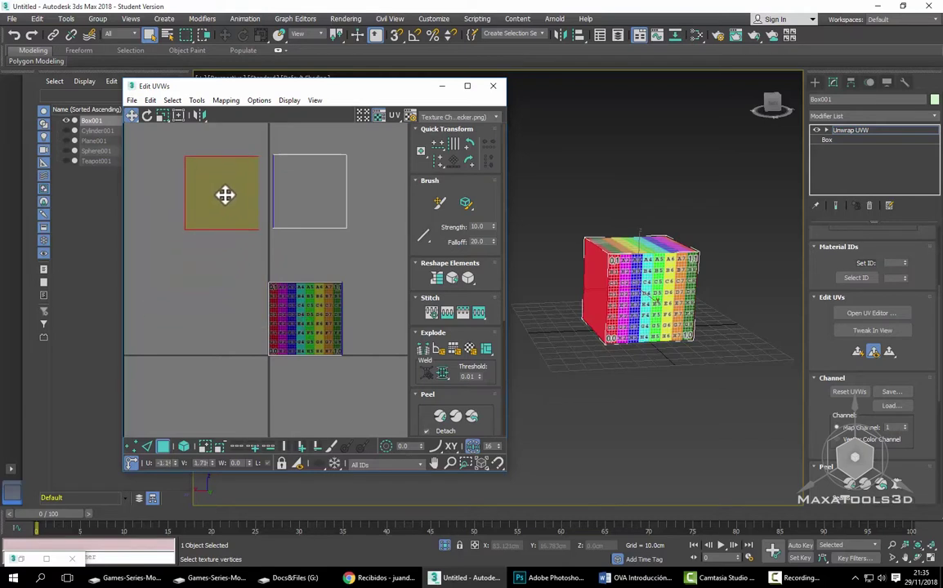
pyautogui.moveTo(234, 194); pyautogui.dragTo(197, 211, button='middle')
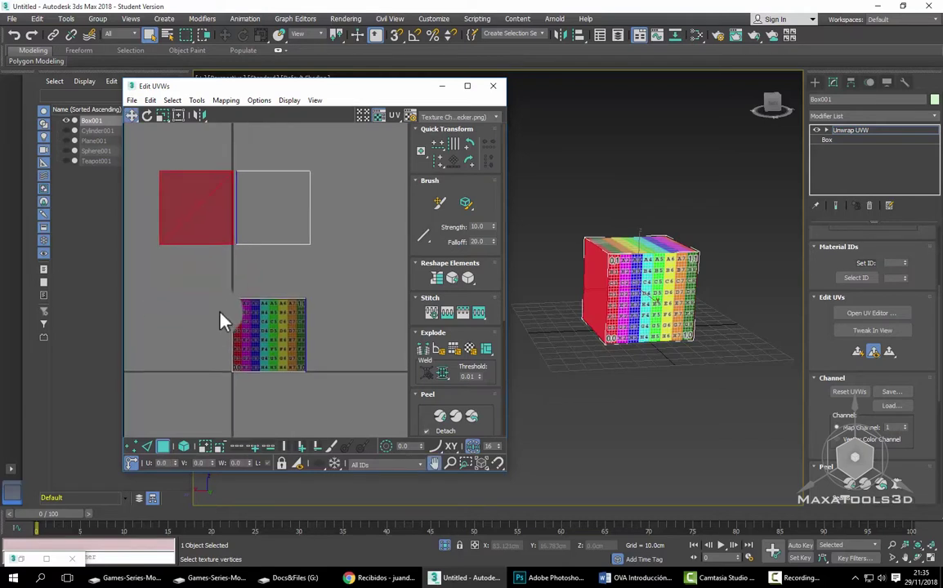
pyautogui.moveTo(213, 207)
pyautogui.mouseDown()
pyautogui.moveTo(284, 333)
pyautogui.moveTo(322, 320)
pyautogui.moveTo(267, 288)
pyautogui.mouseUp()
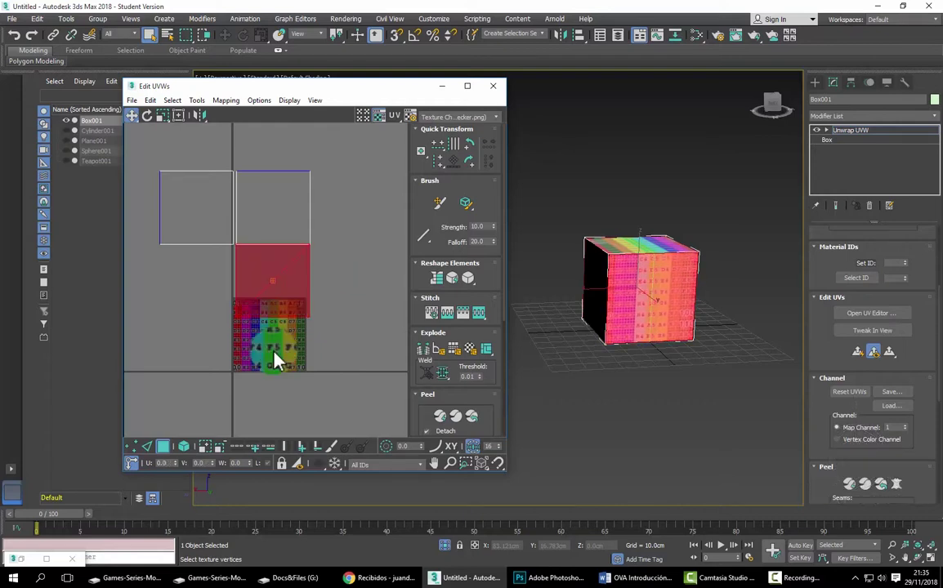
pyautogui.moveTo(263, 292); pyautogui.dragTo(348, 312)
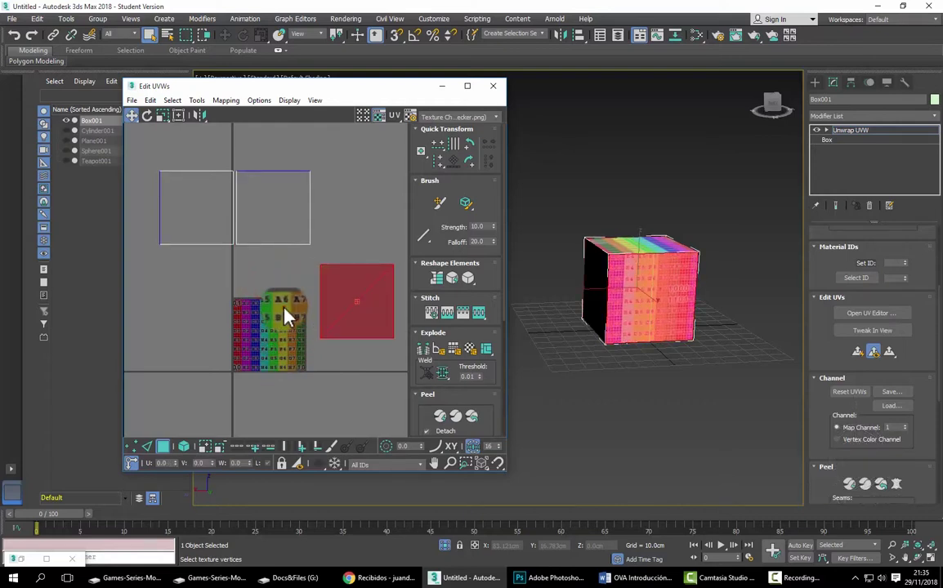
pyautogui.click(245, 325)
# Step: Spread the other UV faces apart around the checker map, above, below and to the right
pyautogui.click(348, 313)
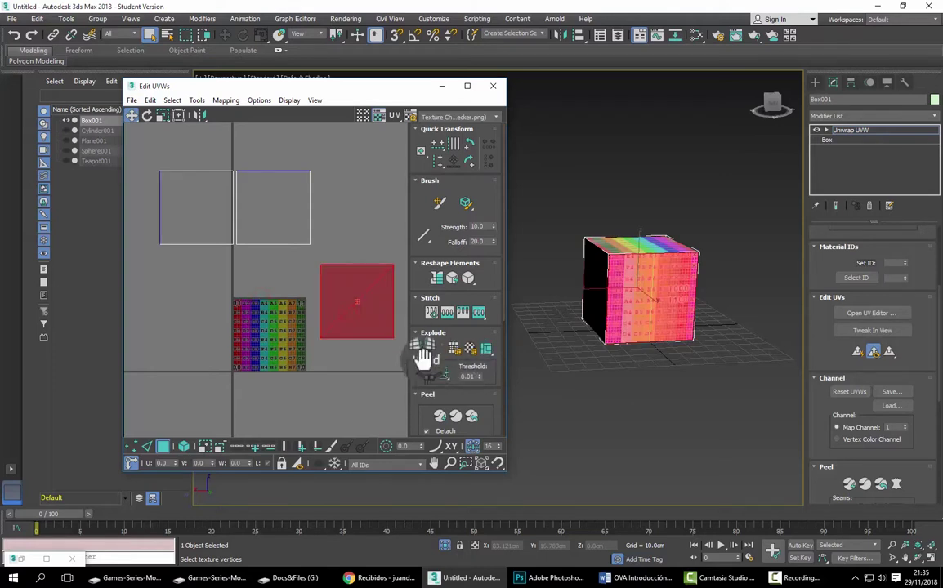
pyautogui.moveTo(354, 306)
pyautogui.mouseDown()
pyautogui.moveTo(330, 347)
pyautogui.moveTo(330, 333)
pyautogui.mouseUp()
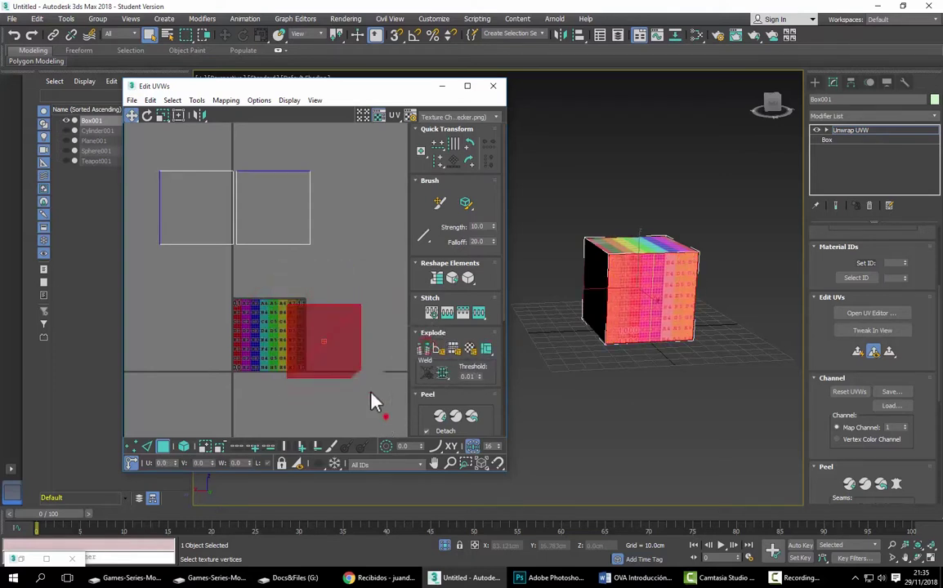
pyautogui.moveTo(371, 394); pyautogui.dragTo(128, 140)
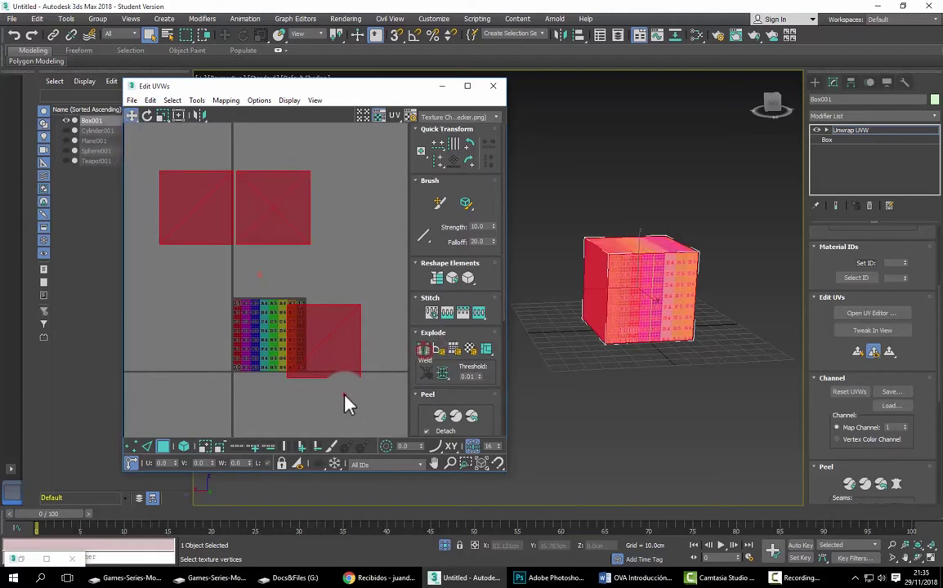
pyautogui.moveTo(330, 363); pyautogui.dragTo(314, 322)
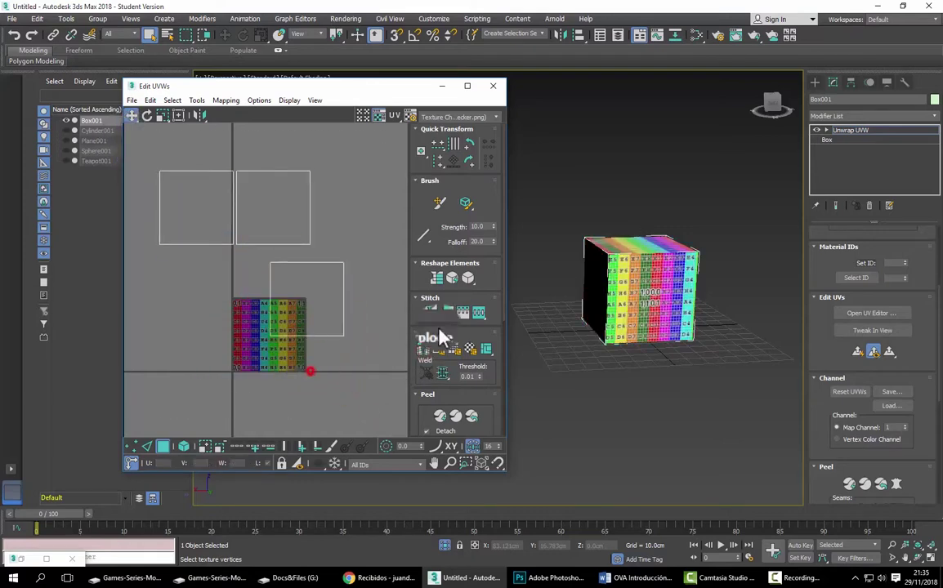
pyautogui.click(261, 201)
pyautogui.moveTo(262, 200); pyautogui.dragTo(350, 197)
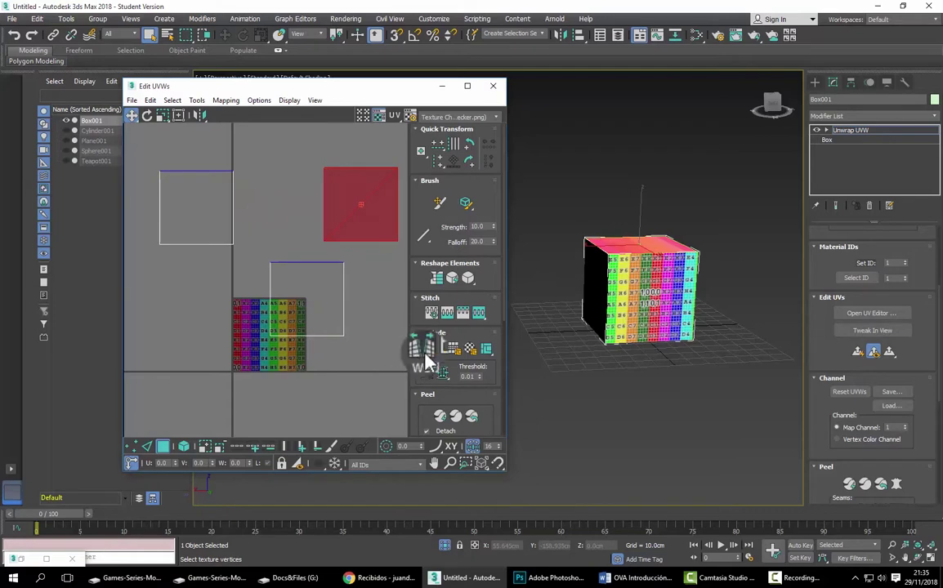
pyautogui.moveTo(375, 231); pyautogui.dragTo(335, 349)
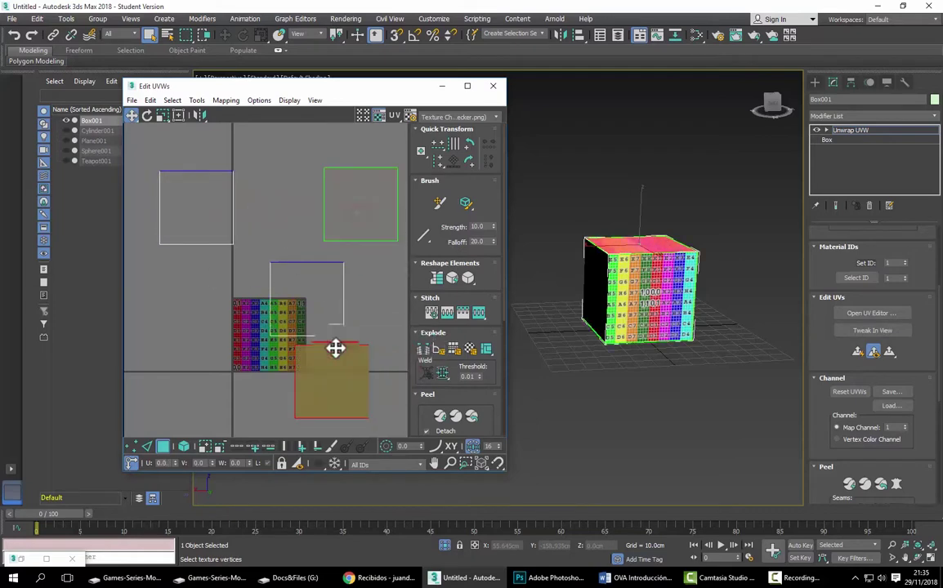
pyautogui.moveTo(323, 191)
pyautogui.mouseDown()
pyautogui.moveTo(267, 165)
pyautogui.moveTo(162, 253)
pyautogui.moveTo(174, 260)
pyautogui.mouseUp()
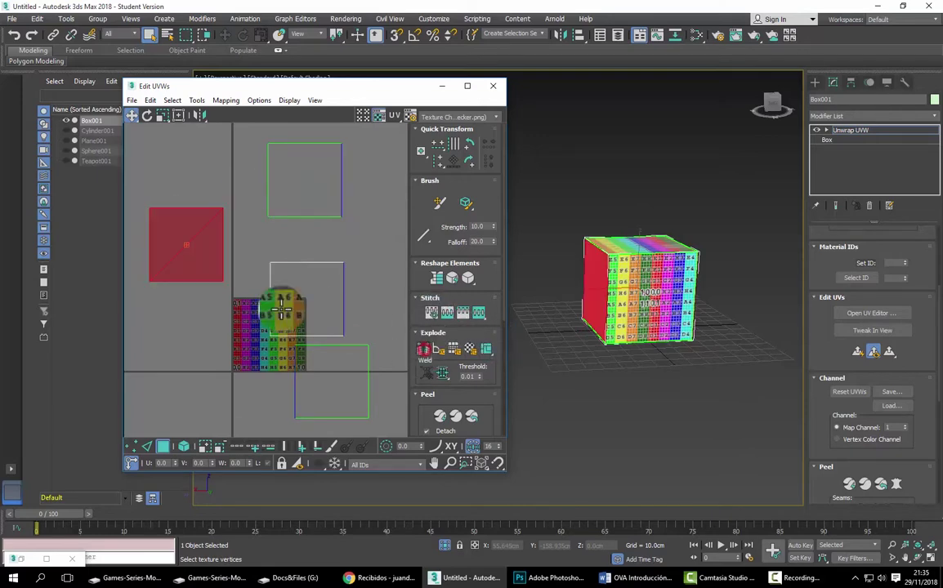
pyautogui.moveTo(204, 336)
pyautogui.mouseDown()
pyautogui.moveTo(276, 290)
pyautogui.moveTo(174, 357)
pyautogui.mouseUp()
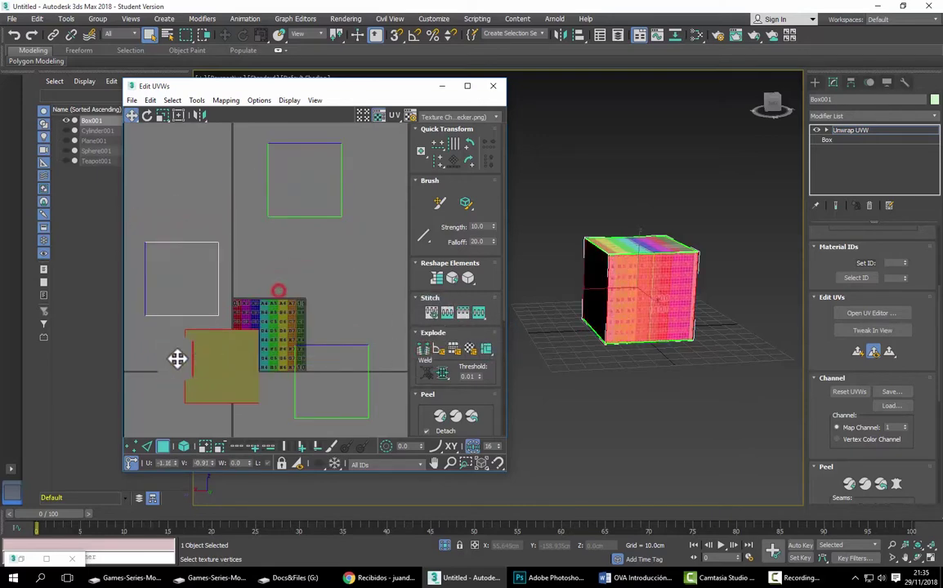
# Step: Reposition the lower-right UV face, undoing a misplaced move
pyautogui.click(322, 375)
pyautogui.scroll(-3, 361, 405)
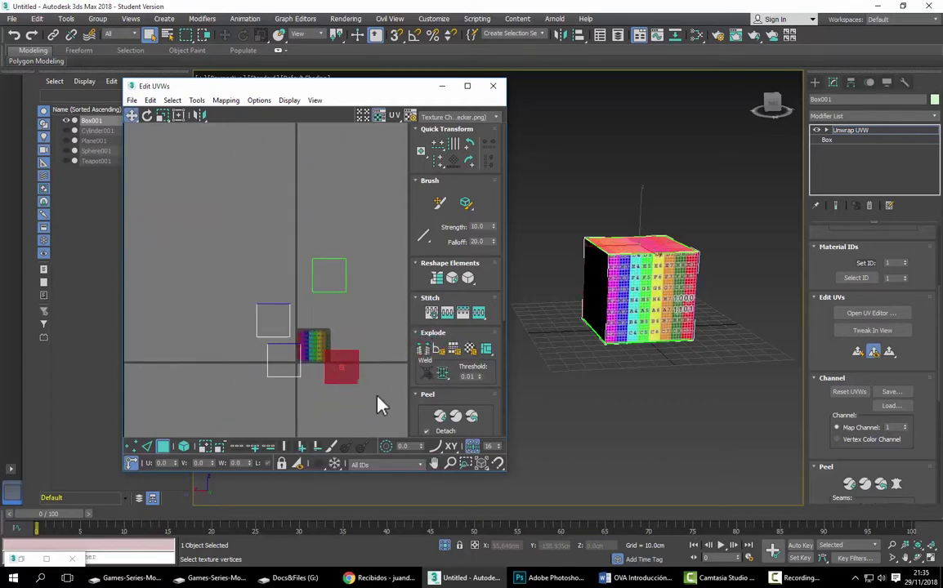
pyautogui.click(636, 313)
pyautogui.click(431, 357)
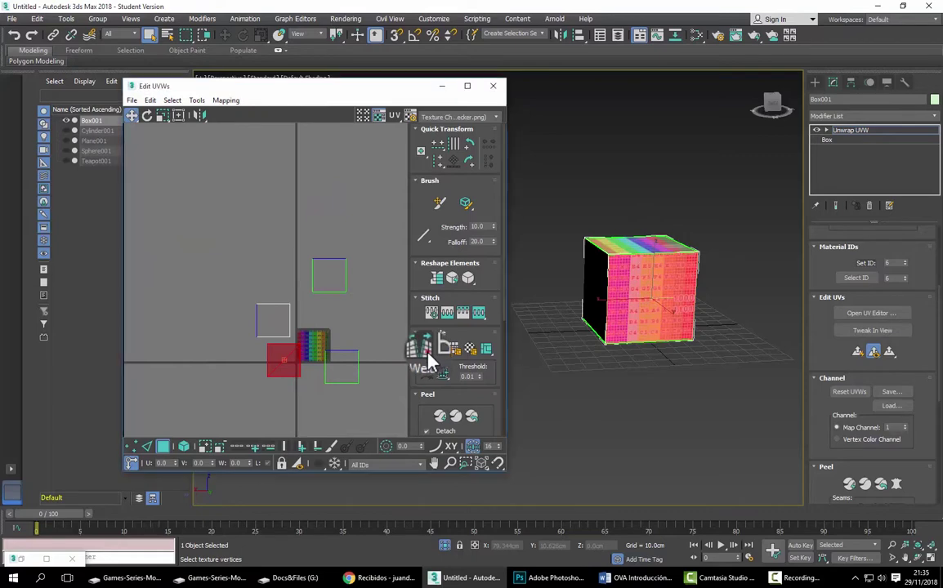
pyautogui.moveTo(312, 377); pyautogui.dragTo(281, 402)
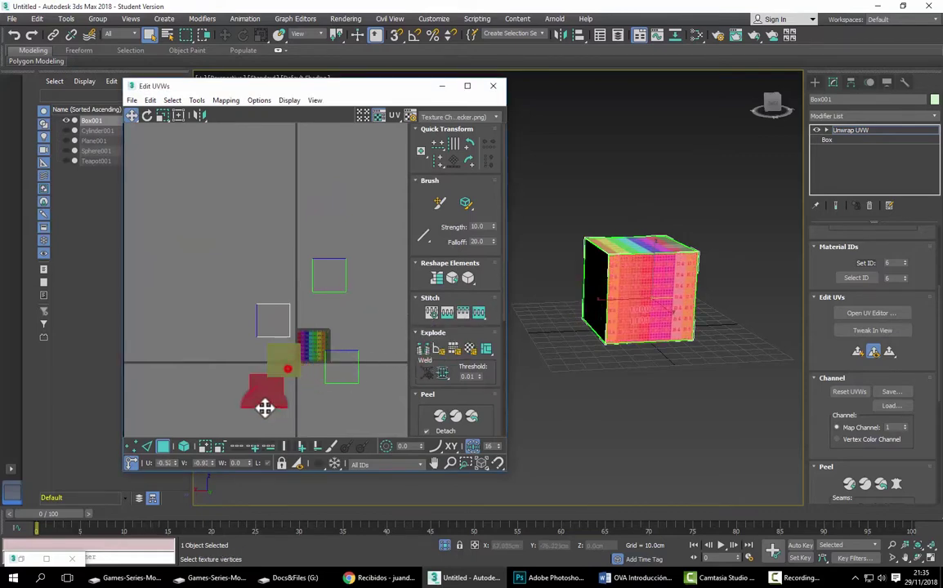
pyautogui.click(288, 358)
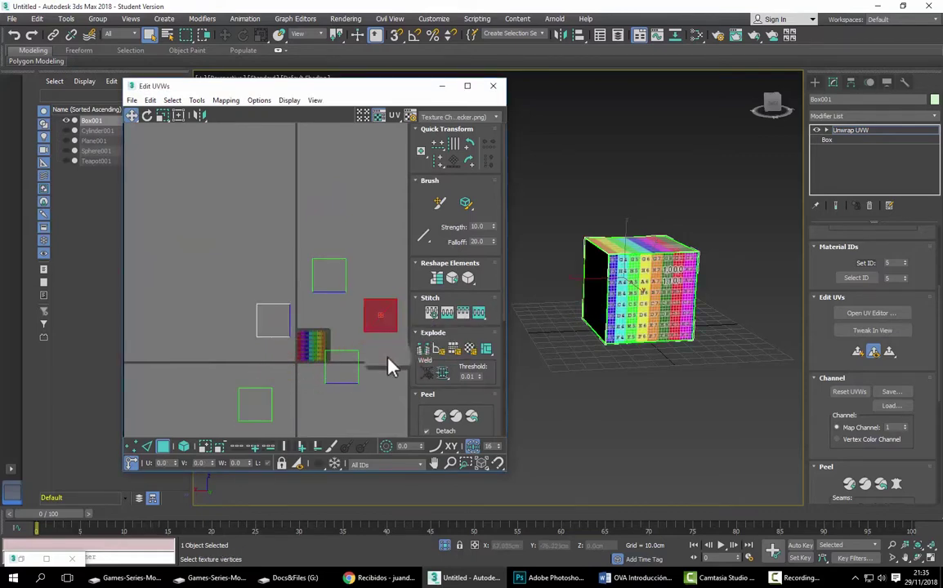
pyautogui.hotkey('ctrl', 'z')
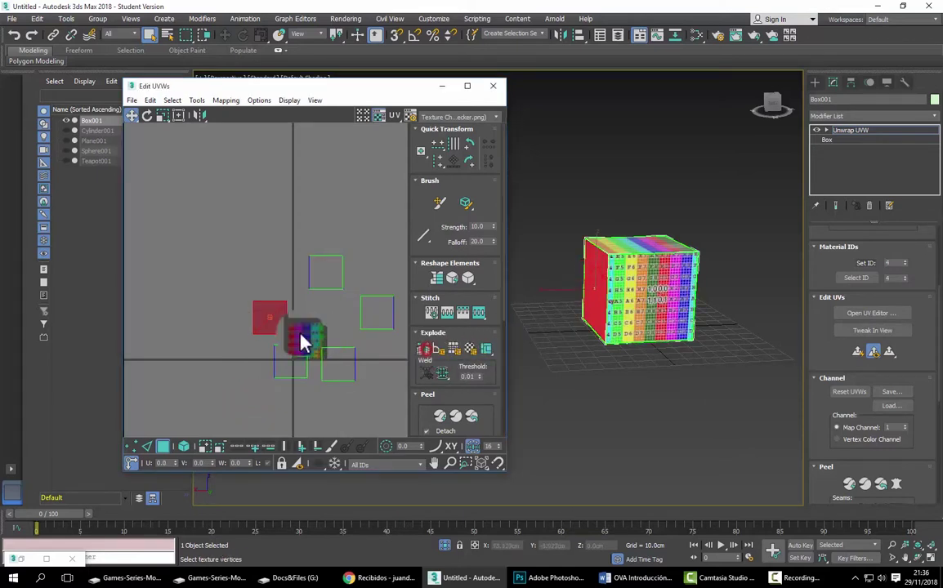
pyautogui.click(272, 236)
pyautogui.click(269, 315)
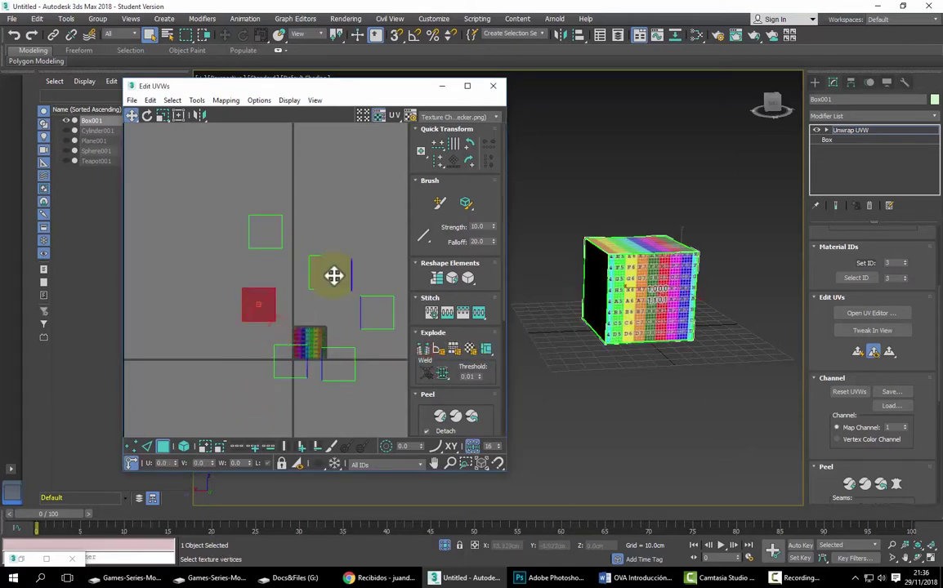
pyautogui.moveTo(331, 275); pyautogui.dragTo(320, 241)
# Step: Move the right-hand face toward the centre and zoom out to see all shells
pyautogui.keyDown('alt'); pyautogui.moveTo(663, 327); pyautogui.dragTo(673, 374, button='middle'); pyautogui.keyUp('alt')
pyautogui.click(669, 336)
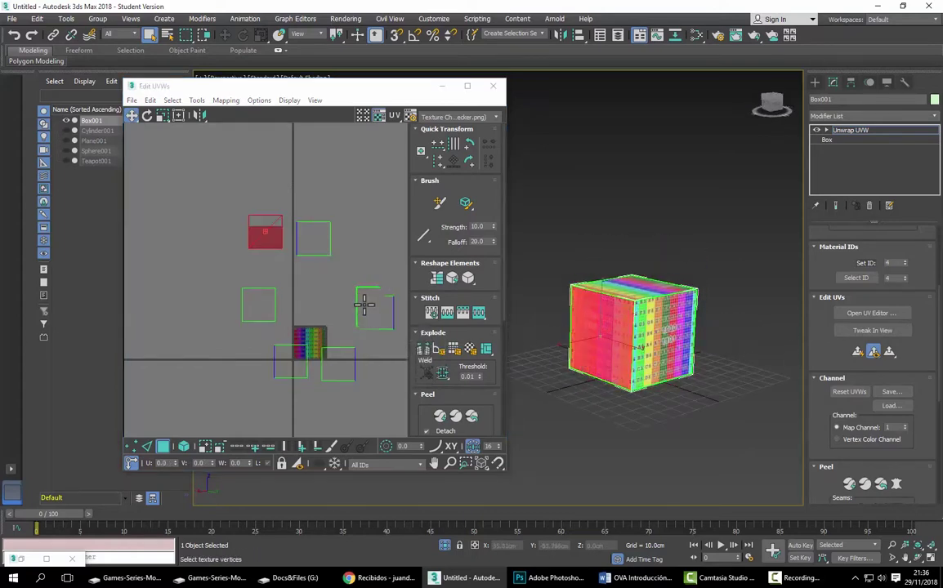
pyautogui.moveTo(367, 307); pyautogui.dragTo(330, 300)
pyautogui.scroll(3, 334, 286)
pyautogui.moveTo(353, 330)
pyautogui.mouseDown(button='middle')
pyautogui.moveTo(328, 290)
pyautogui.moveTo(341, 341)
pyautogui.mouseUp(button='middle')
pyautogui.scroll(2, 268, 338)
pyautogui.scroll(-2, 270, 326)
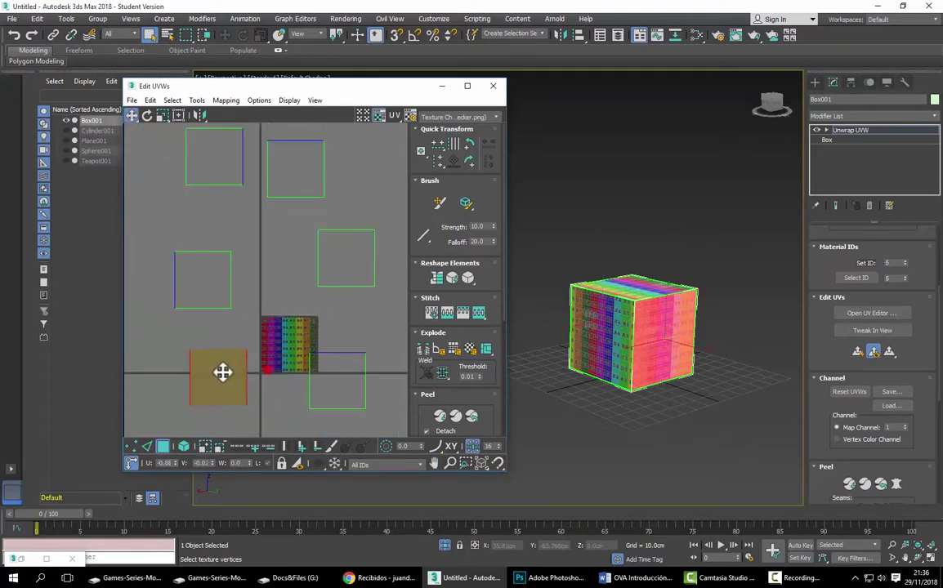
pyautogui.click(221, 379)
pyautogui.click(336, 317)
pyautogui.moveTo(335, 318)
pyautogui.mouseDown(button='middle')
pyautogui.moveTo(325, 347)
pyautogui.moveTo(311, 337)
pyautogui.mouseUp(button='middle')
pyautogui.scroll(-3, 326, 347)
pyautogui.scroll(-1, 312, 337)
pyautogui.scroll(-1, 168, 294)
# Step: Shift an upper UV shell toward the centre of the UV view
pyautogui.scroll(2, 229, 300)
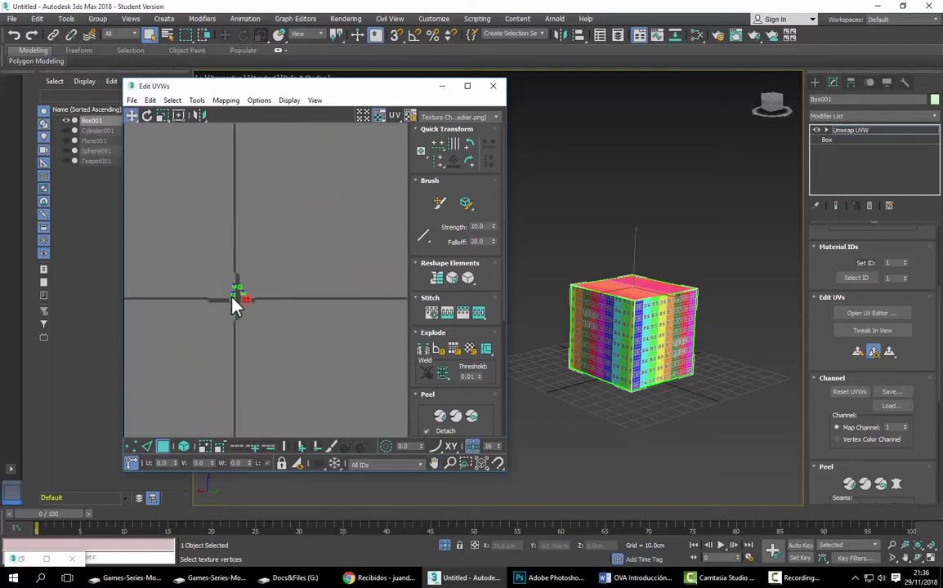
pyautogui.scroll(2, 233, 301)
pyautogui.scroll(2, 237, 302)
pyautogui.scroll(3, 240, 297)
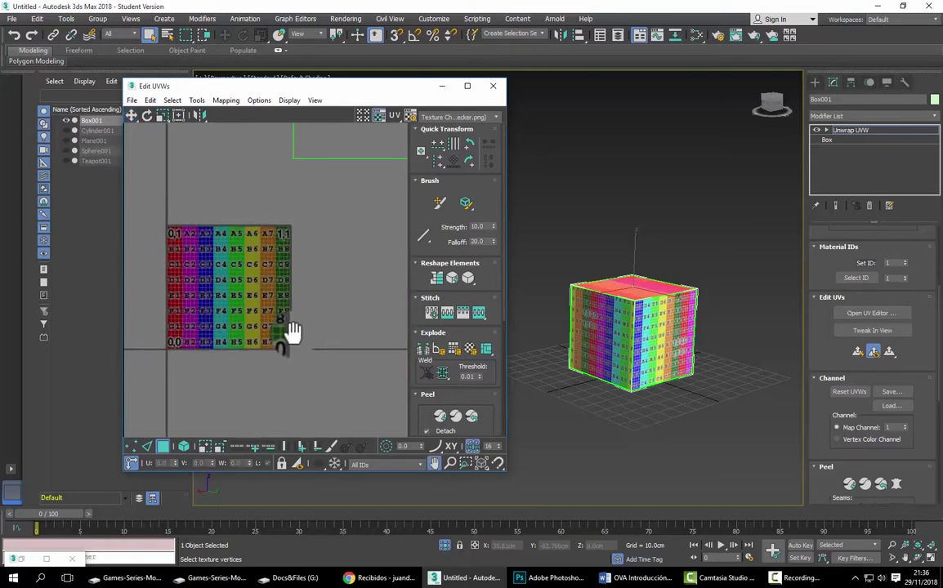
pyautogui.scroll(-2, 305, 353)
pyautogui.scroll(-3, 306, 362)
pyautogui.moveTo(274, 256); pyautogui.dragTo(228, 259)
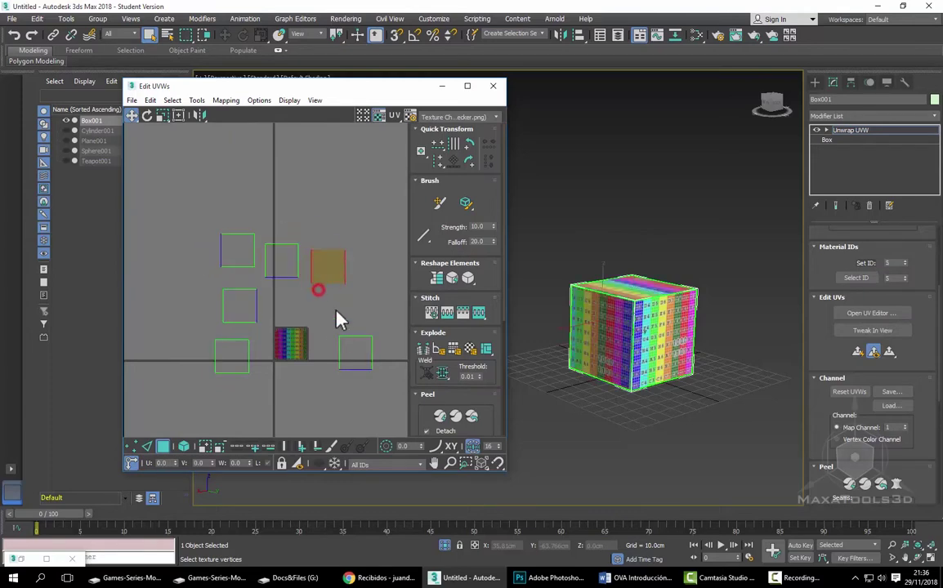
pyautogui.moveTo(317, 290); pyautogui.dragTo(360, 308)
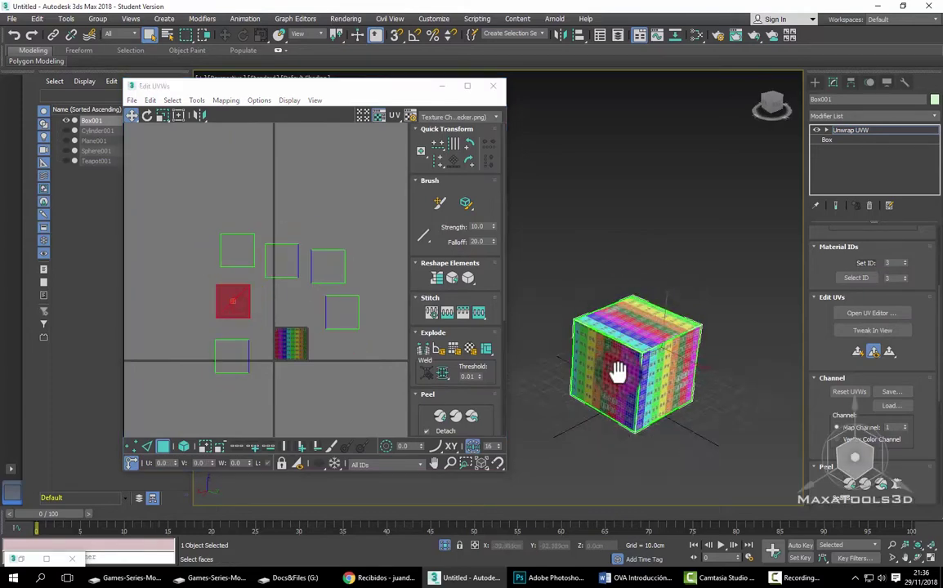
# Step: Drag the top-face shell onto the checker texture, orbiting to check the cube's top
pyautogui.moveTo(616, 372)
pyautogui.keyDown('alt'); pyautogui.mouseDown(button='middle')
pyautogui.moveTo(632, 379)
pyautogui.moveTo(545, 343)
pyautogui.moveTo(574, 357)
pyautogui.mouseUp(button='middle'); pyautogui.keyUp('alt')
pyautogui.scroll(1, 574, 357)
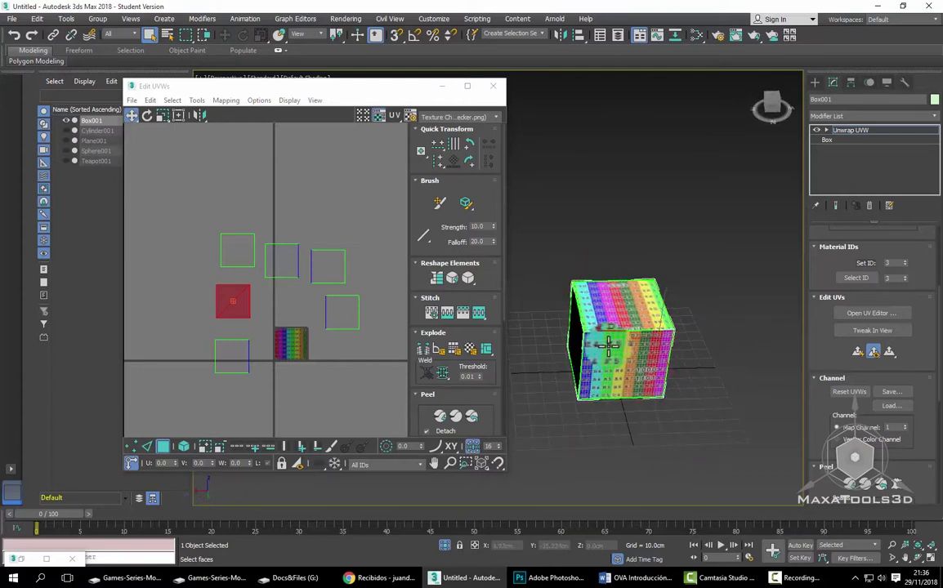
pyautogui.scroll(4, 642, 379)
pyautogui.moveTo(642, 379)
pyautogui.keyDown('alt'); pyautogui.mouseDown(button='middle')
pyautogui.moveTo(651, 385)
pyautogui.moveTo(648, 376)
pyautogui.mouseUp(button='middle'); pyautogui.keyUp('alt')
pyautogui.scroll(-2, 648, 376)
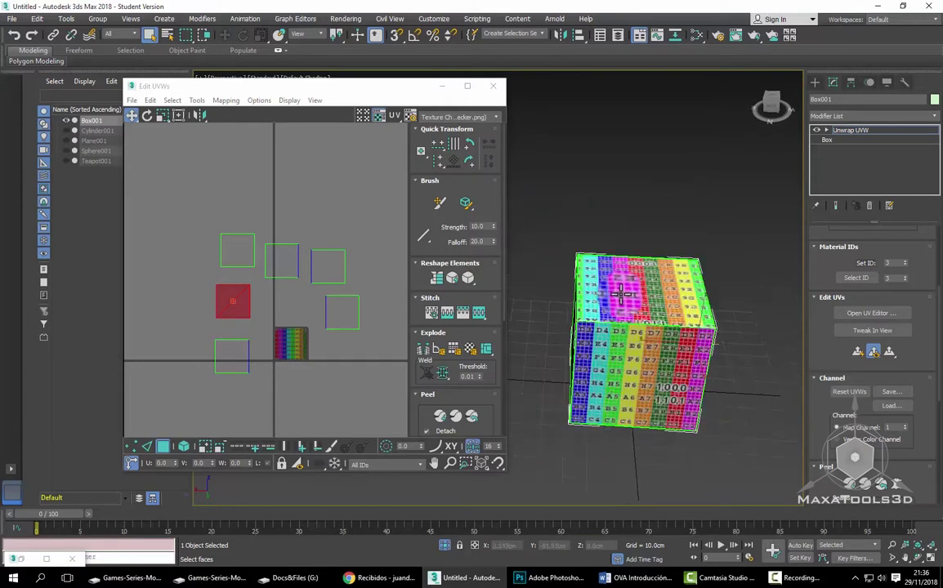
pyautogui.moveTo(233, 301); pyautogui.dragTo(341, 311)
pyautogui.moveTo(633, 292)
pyautogui.keyDown('alt'); pyautogui.mouseDown(button='middle')
pyautogui.moveTo(620, 326)
pyautogui.moveTo(571, 303)
pyautogui.mouseUp(button='middle'); pyautogui.keyUp('alt')
pyautogui.moveTo(343, 321)
pyautogui.mouseDown()
pyautogui.moveTo(286, 341)
pyautogui.moveTo(293, 347)
pyautogui.mouseUp()
pyautogui.scroll(3, 294, 345)
pyautogui.scroll(-3, 296, 339)
pyautogui.scroll(-2, 300, 336)
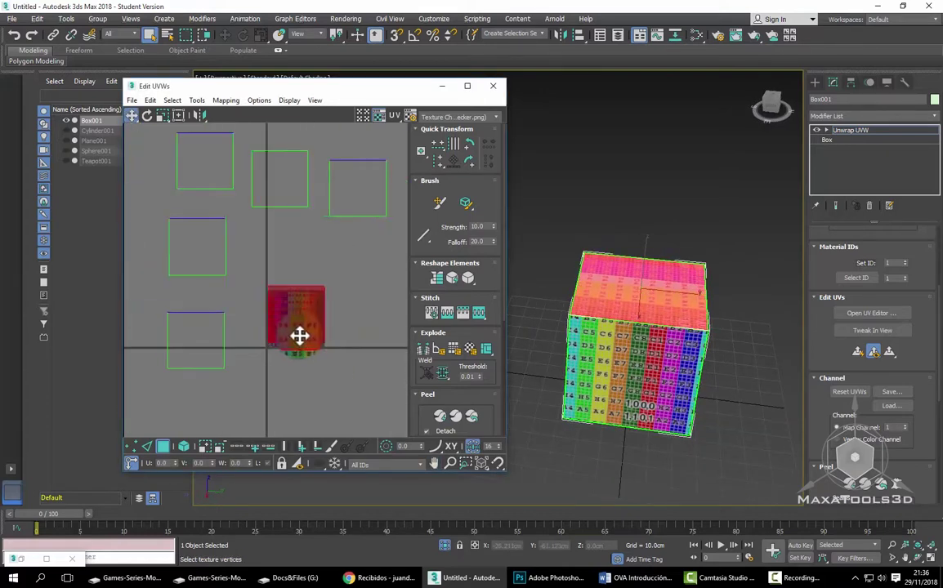
pyautogui.scroll(-1, 302, 336)
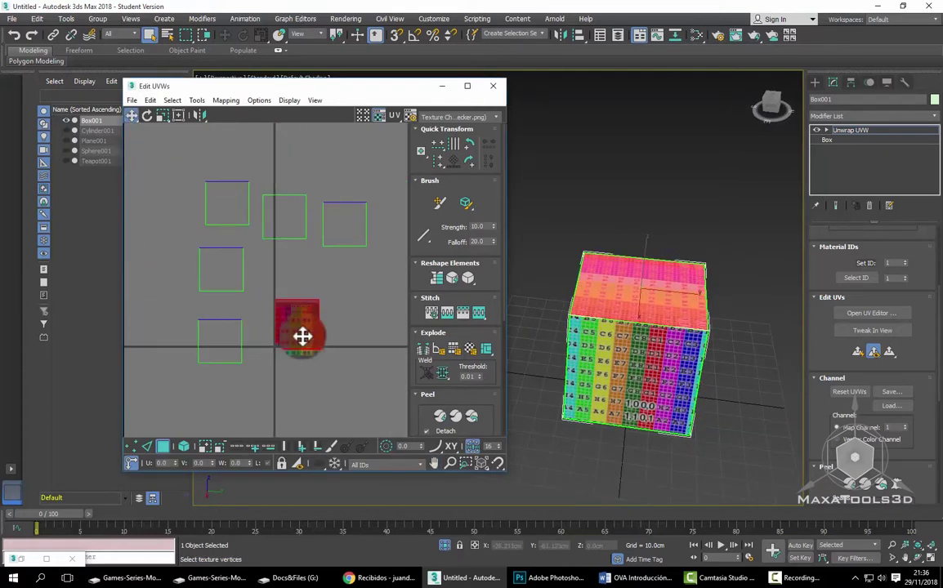
# Step: Select every UV shell and apply Pack Together from the Arrange Elements flyout
pyautogui.click(339, 361)
pyautogui.moveTo(362, 387); pyautogui.dragTo(200, 190)
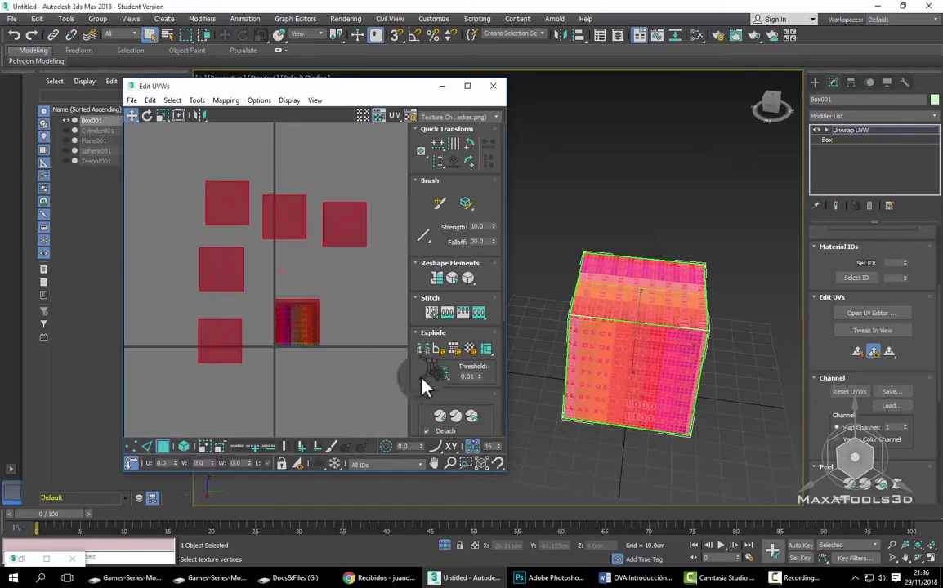
pyautogui.moveTo(433, 421)
pyautogui.mouseDown()
pyautogui.moveTo(418, 396)
pyautogui.moveTo(412, 267)
pyautogui.mouseUp()
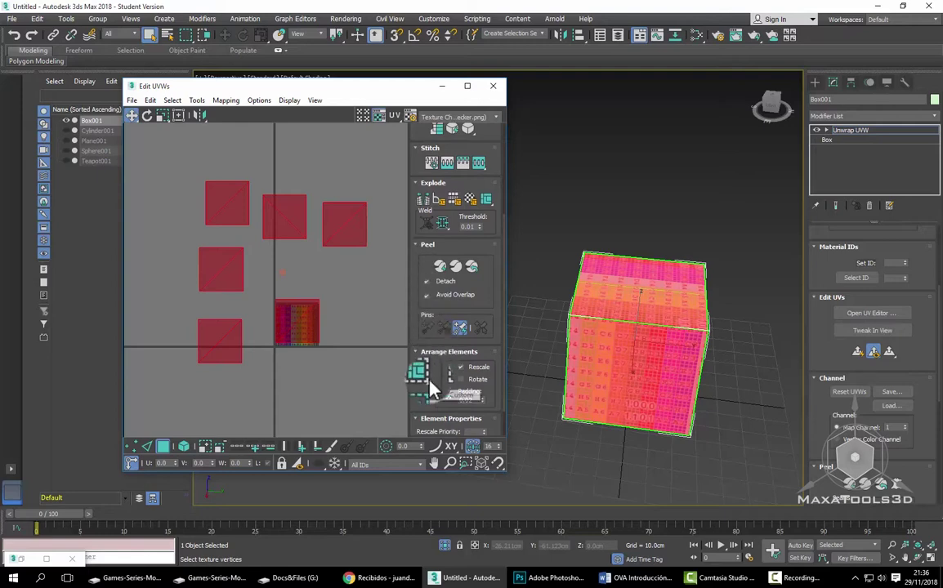
pyautogui.moveTo(431, 391); pyautogui.dragTo(446, 390)
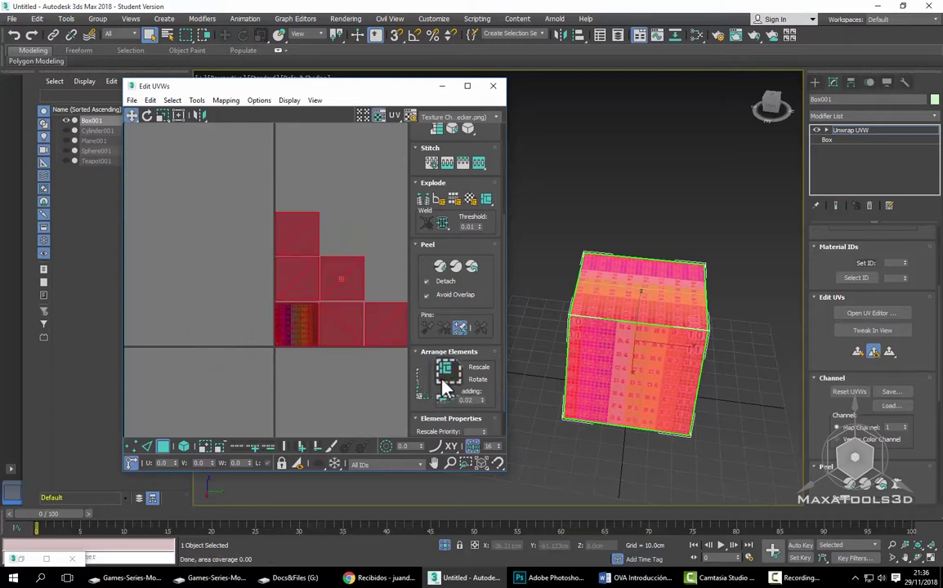
pyautogui.moveTo(444, 377)
pyautogui.mouseDown()
pyautogui.moveTo(445, 389)
pyautogui.moveTo(444, 378)
pyautogui.mouseUp()
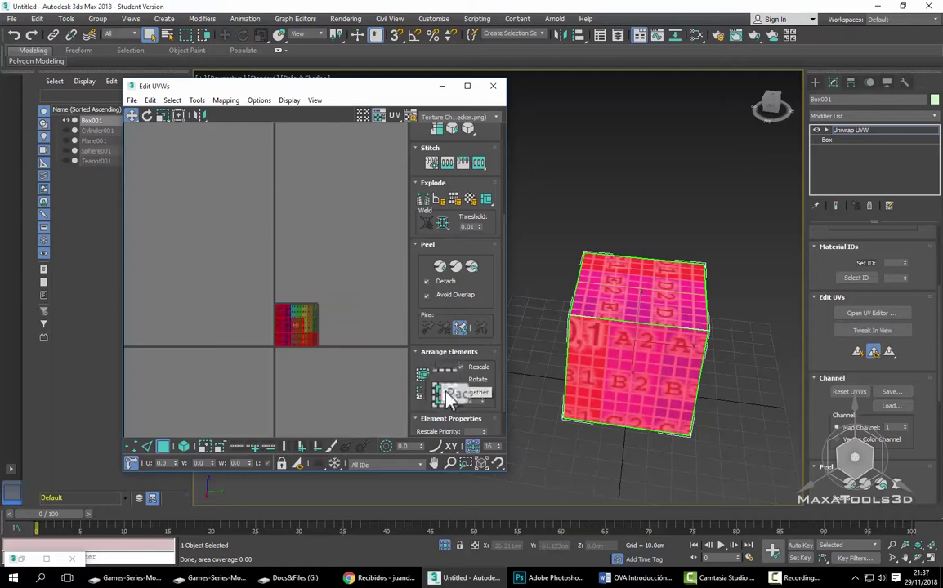
pyautogui.moveTo(445, 387); pyautogui.dragTo(444, 389)
# Step: Move the packed UV block up to the checker grid's top-left
pyautogui.scroll(5, 292, 350)
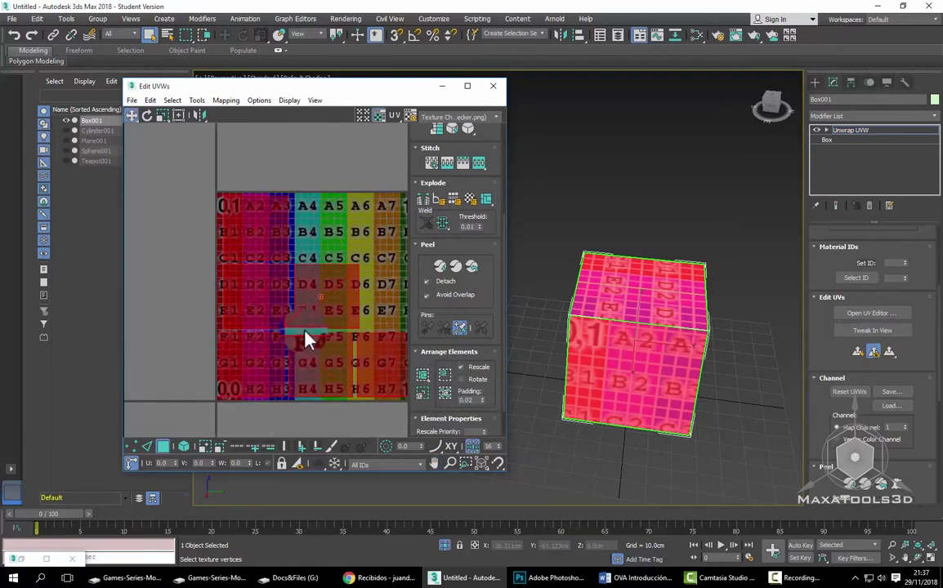
pyautogui.moveTo(250, 226)
pyautogui.mouseDown(button='middle')
pyautogui.moveTo(244, 280)
pyautogui.moveTo(232, 273)
pyautogui.mouseUp(button='middle')
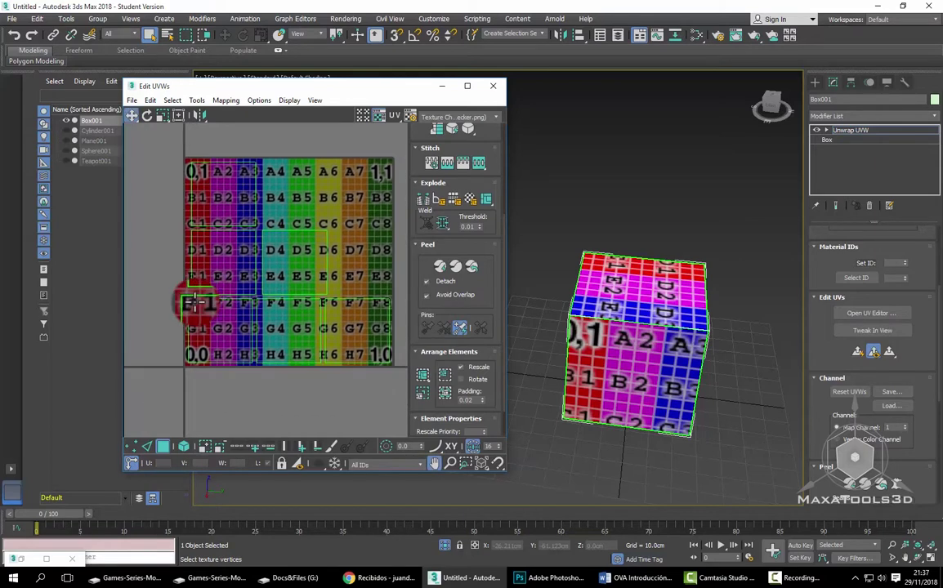
pyautogui.keyDown('alt'); pyautogui.moveTo(539, 369); pyautogui.dragTo(513, 367, button='middle'); pyautogui.keyUp('alt')
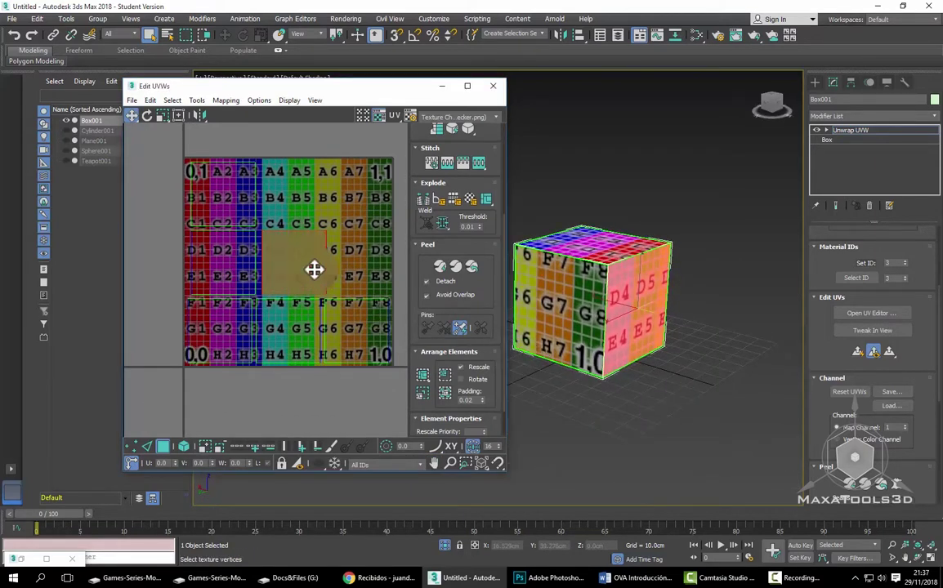
pyautogui.moveTo(315, 269)
pyautogui.mouseDown()
pyautogui.moveTo(315, 186)
pyautogui.moveTo(235, 274)
pyautogui.moveTo(300, 255)
pyautogui.moveTo(197, 186)
pyautogui.mouseUp()
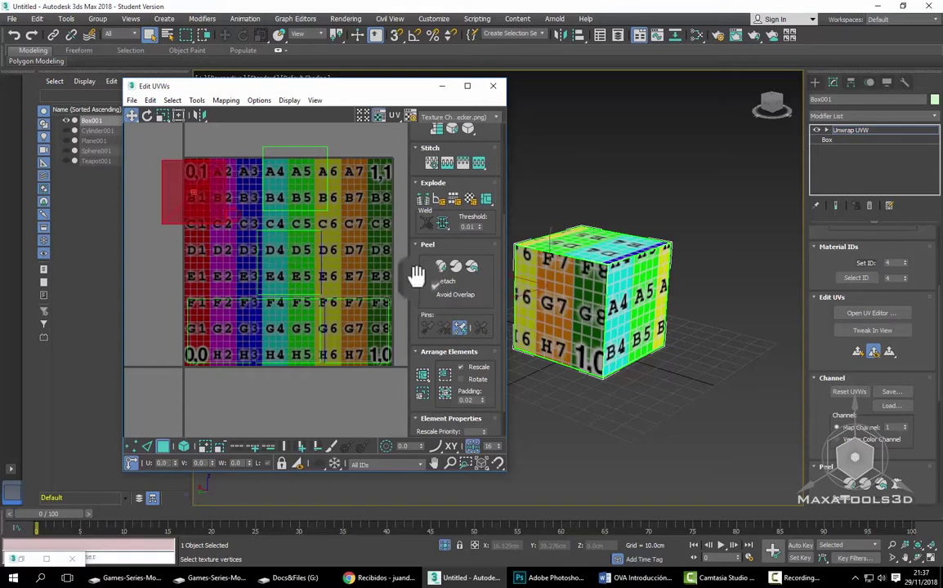
pyautogui.keyDown('alt'); pyautogui.moveTo(482, 278); pyautogui.dragTo(506, 253, button='middle'); pyautogui.keyUp('alt')
# Step: Move a selected face's UVs from A4–B5 down beside D5/E5
pyautogui.click(290, 261)
pyautogui.keyDown('alt'); pyautogui.moveTo(645, 360); pyautogui.dragTo(668, 343, button='middle'); pyautogui.keyUp('alt')
pyautogui.moveTo(327, 211); pyautogui.dragTo(328, 212)
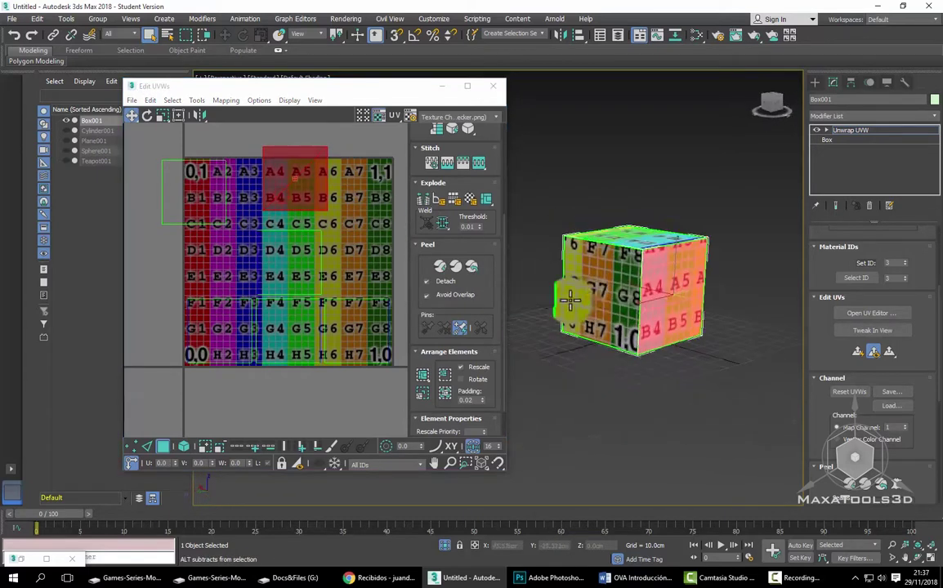
pyautogui.moveTo(563, 301)
pyautogui.keyDown('alt'); pyautogui.mouseDown(button='middle')
pyautogui.moveTo(661, 284)
pyautogui.moveTo(730, 350)
pyautogui.moveTo(719, 384)
pyautogui.mouseUp(button='middle'); pyautogui.keyUp('alt')
pyautogui.click(292, 190)
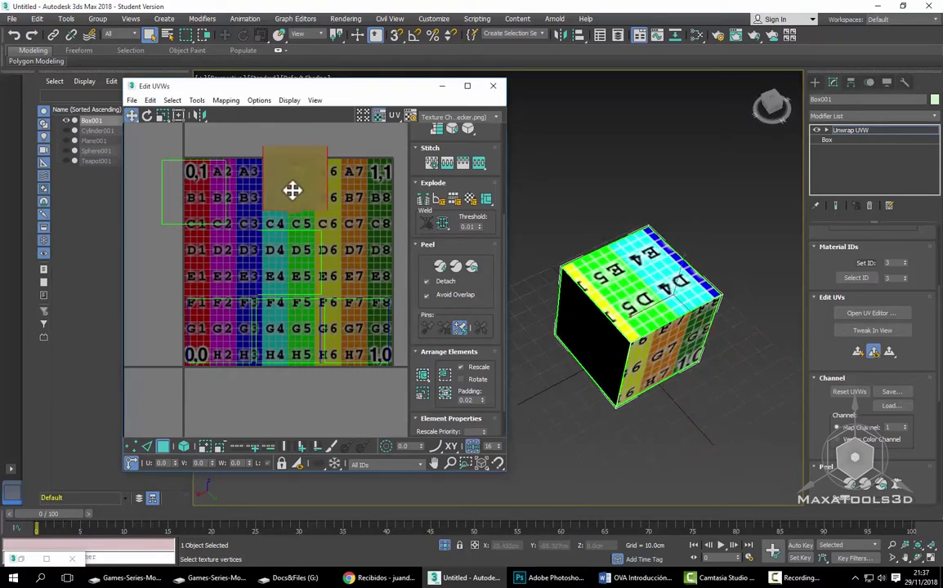
pyautogui.moveTo(289, 203); pyautogui.dragTo(284, 204)
pyautogui.moveTo(285, 206); pyautogui.dragTo(359, 331)
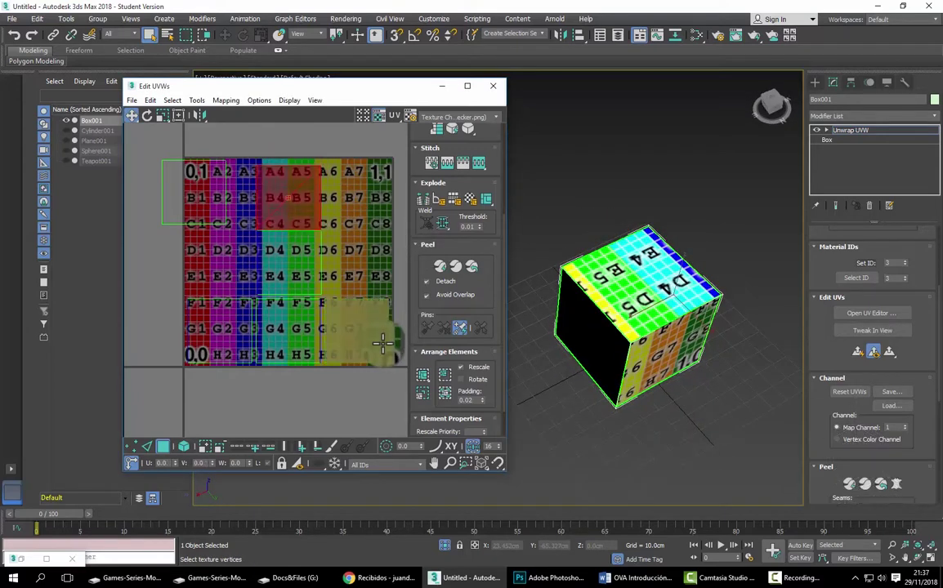
pyautogui.keyDown('alt'); pyautogui.moveTo(600, 362); pyautogui.dragTo(582, 326, button='middle'); pyautogui.keyUp('alt')
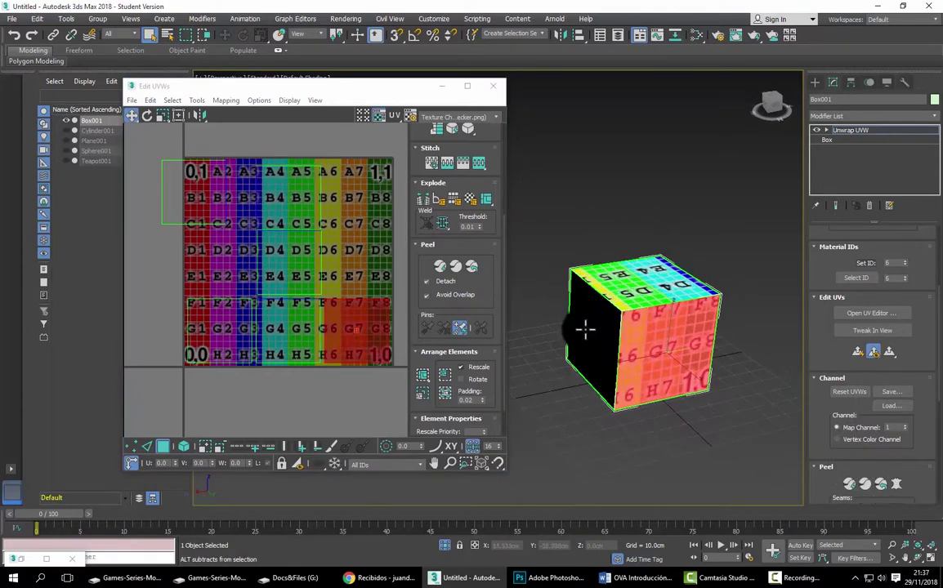
pyautogui.moveTo(370, 336)
pyautogui.mouseDown()
pyautogui.moveTo(369, 265)
pyautogui.moveTo(263, 315)
pyautogui.moveTo(286, 327)
pyautogui.mouseUp()
# Step: Move the F4/G4 face above the grid and a lower-left face up-left
pyautogui.keyDown('alt'); pyautogui.moveTo(716, 414); pyautogui.dragTo(739, 376, button='middle'); pyautogui.keyUp('alt')
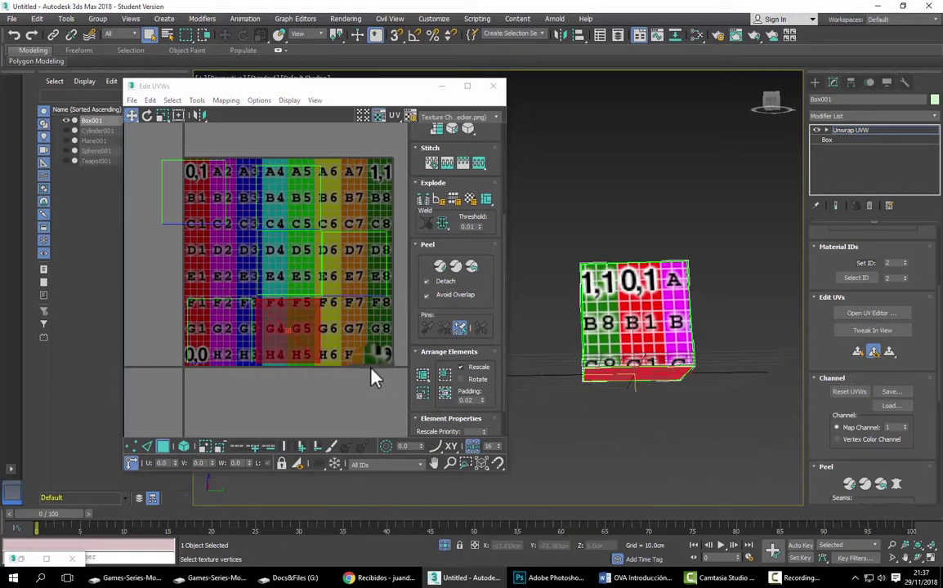
pyautogui.moveTo(304, 347); pyautogui.dragTo(299, 145)
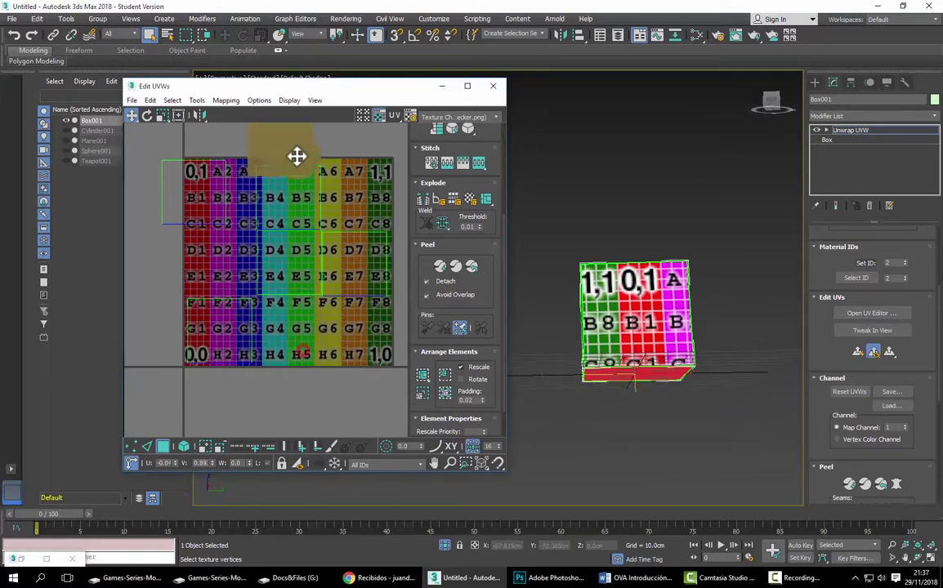
pyautogui.click(259, 290)
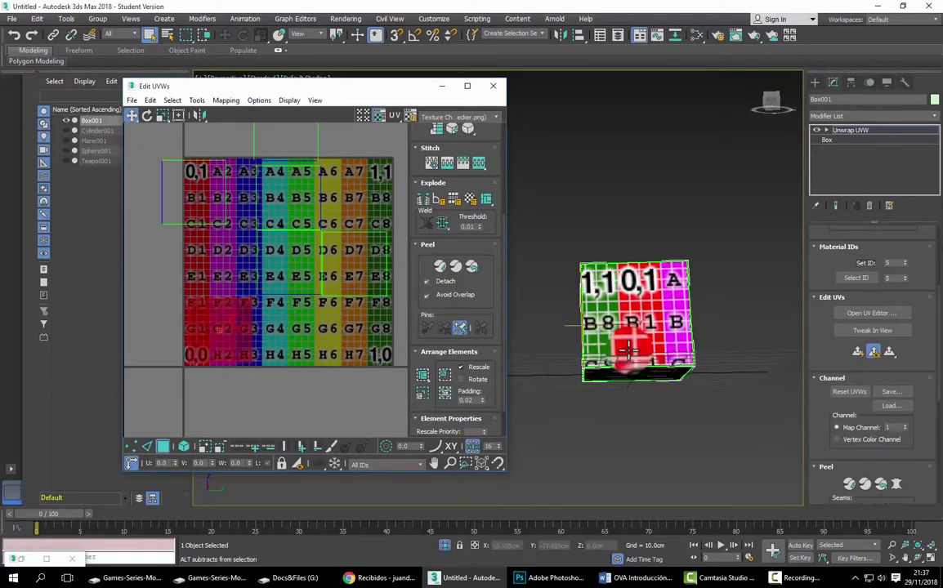
pyautogui.moveTo(212, 325); pyautogui.dragTo(194, 195)
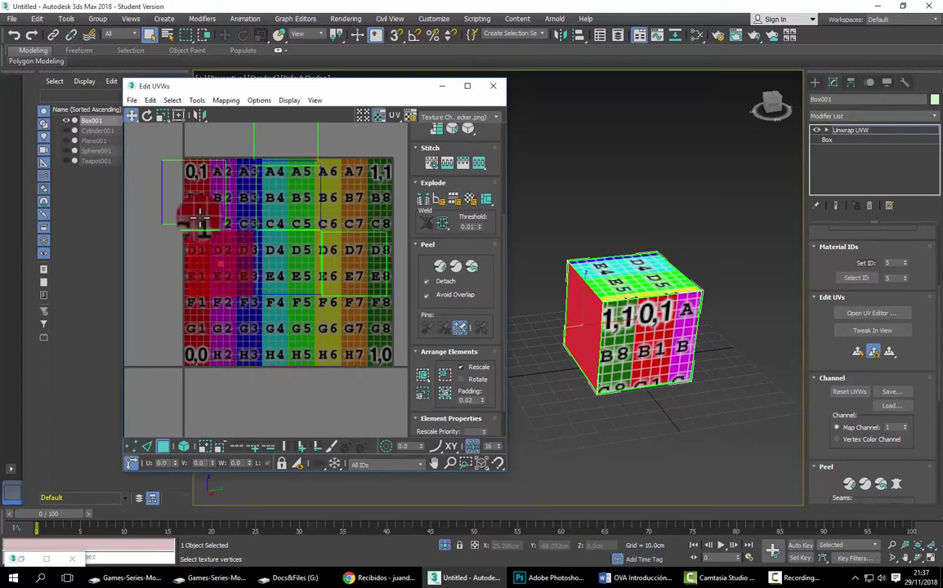
# Step: Place a face over F4–H5, then move the top face's UVs over D4–E5
pyautogui.moveTo(226, 294); pyautogui.dragTo(289, 331)
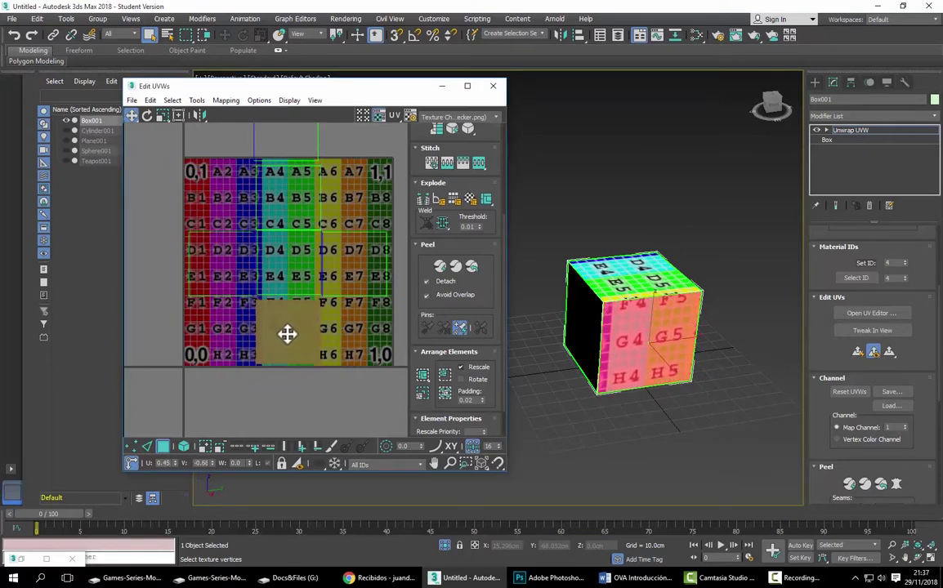
pyautogui.scroll(-2, 339, 408)
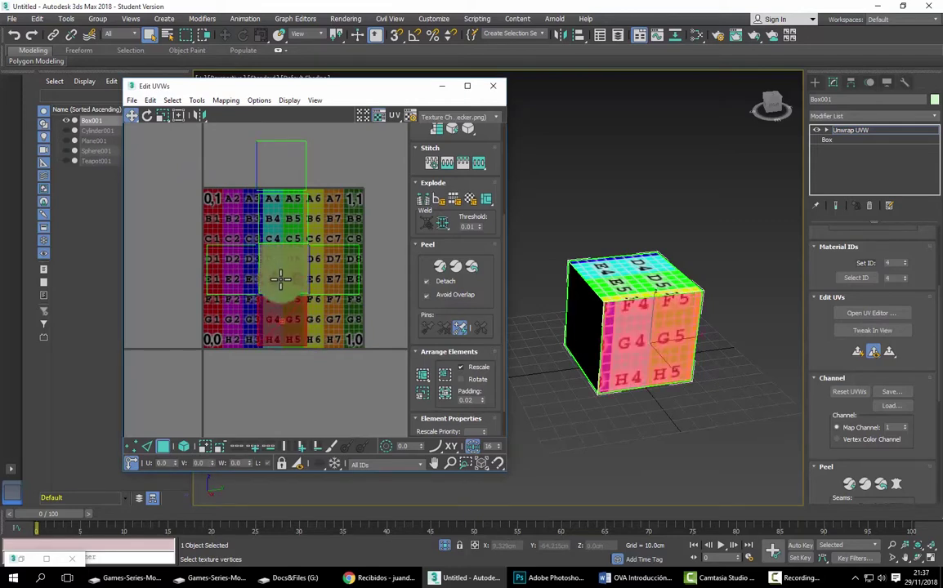
pyautogui.moveTo(286, 321)
pyautogui.mouseDown()
pyautogui.moveTo(270, 236)
pyautogui.moveTo(286, 167)
pyautogui.mouseUp()
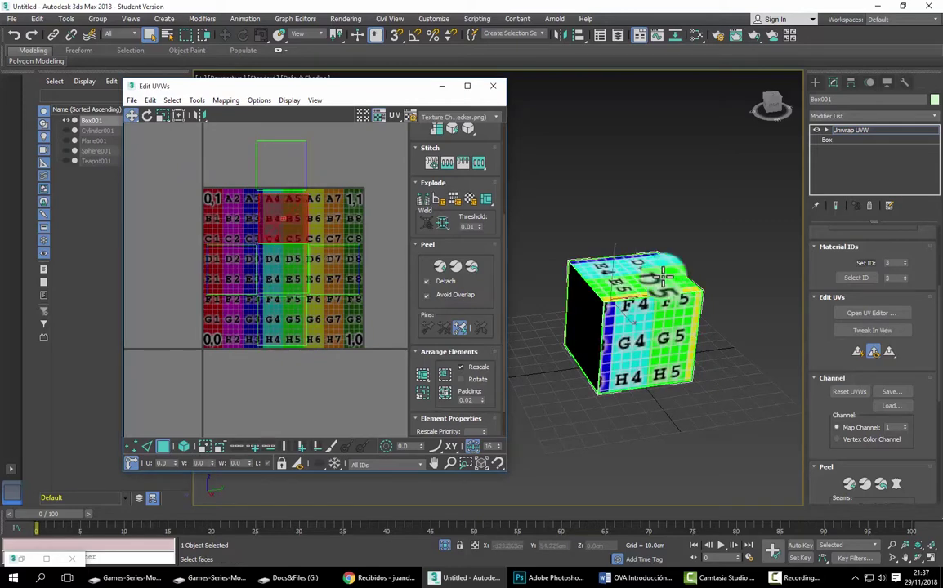
pyautogui.keyDown('alt'); pyautogui.moveTo(637, 360); pyautogui.dragTo(735, 249, button='middle'); pyautogui.keyUp('alt')
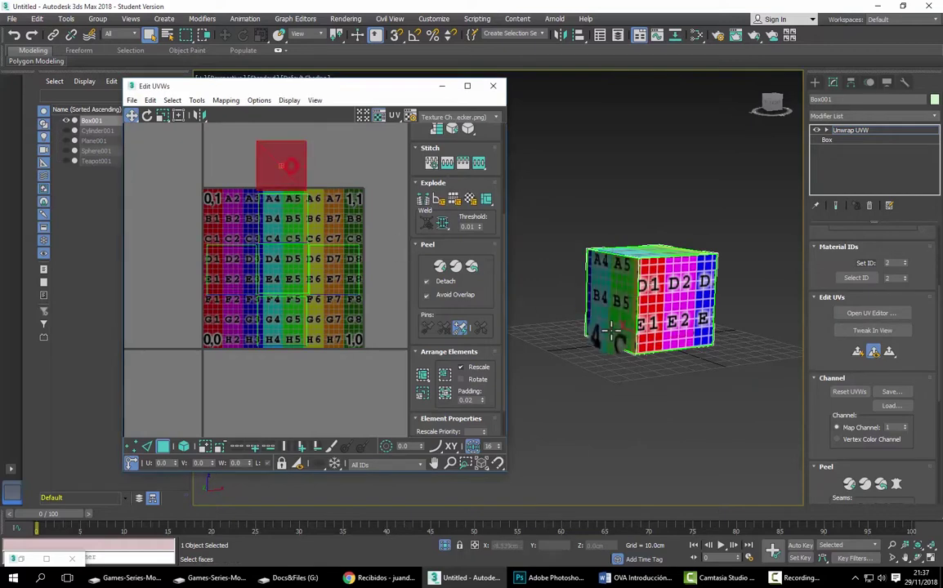
pyautogui.keyDown('alt'); pyautogui.moveTo(654, 326); pyautogui.dragTo(481, 373, button='middle'); pyautogui.keyUp('alt')
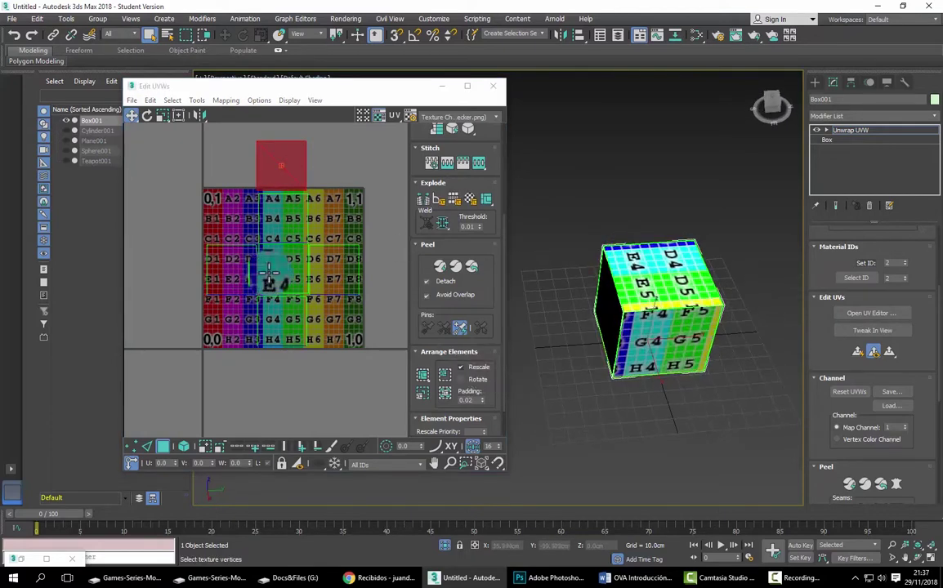
pyautogui.moveTo(282, 164); pyautogui.dragTo(290, 280)
pyautogui.moveTo(334, 320); pyautogui.dragTo(332, 312, button='middle')
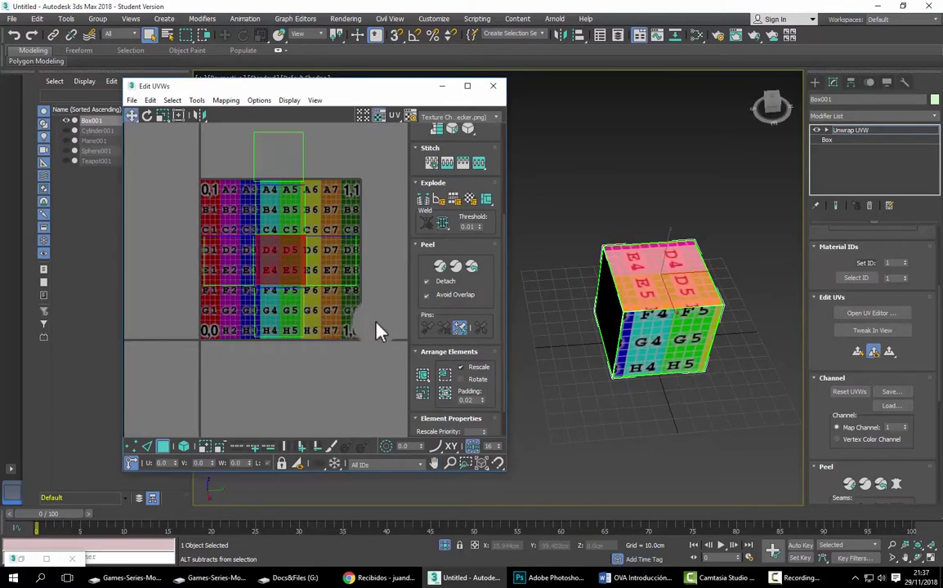
# Step: Check the side faces mapped to D6–E7 and D1–E2, then reselect the top face
pyautogui.click(334, 258)
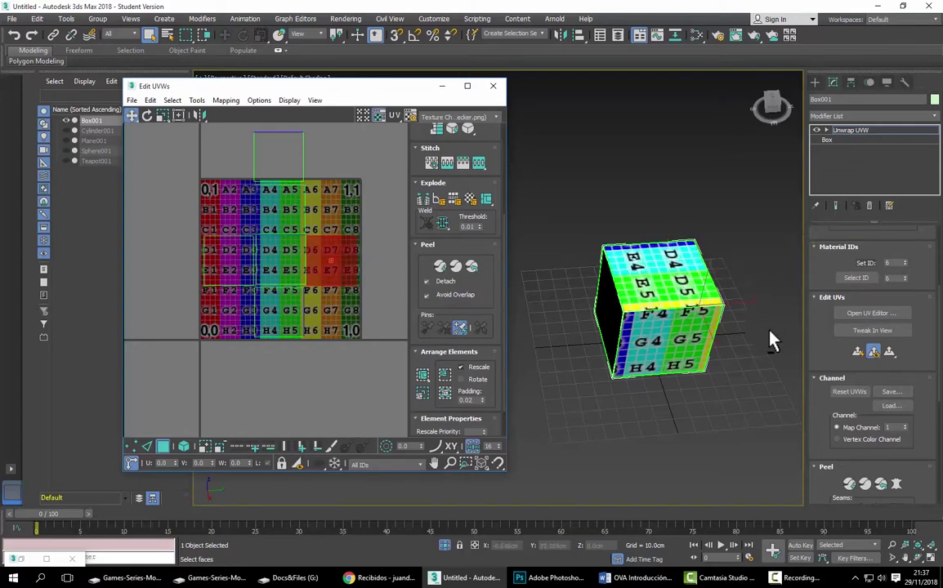
pyautogui.moveTo(772, 338)
pyautogui.keyDown('alt'); pyautogui.mouseDown(button='middle')
pyautogui.moveTo(673, 315)
pyautogui.moveTo(736, 336)
pyautogui.mouseUp(button='middle'); pyautogui.keyUp('alt')
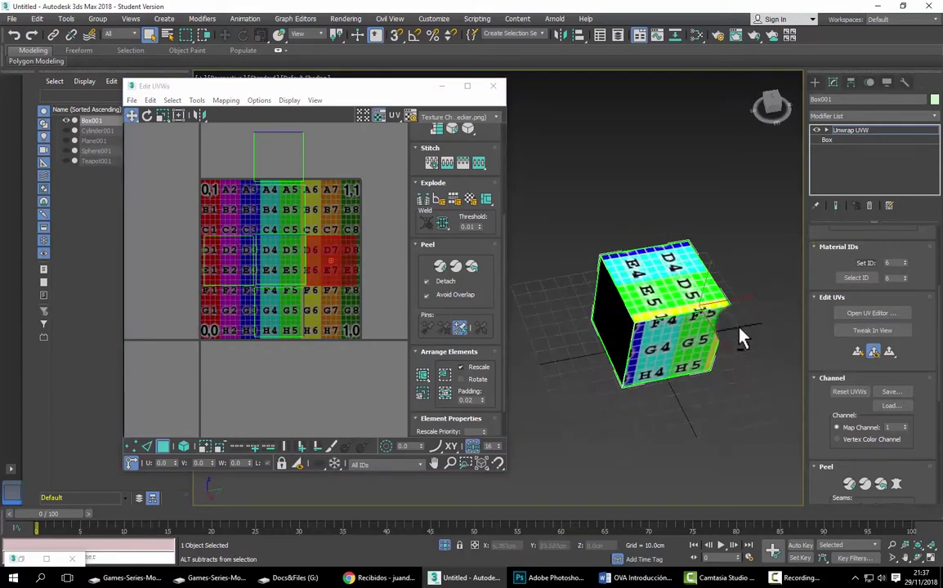
pyautogui.click(245, 261)
pyautogui.keyDown('alt'); pyautogui.moveTo(606, 393); pyautogui.dragTo(665, 357, button='middle'); pyautogui.keyUp('alt')
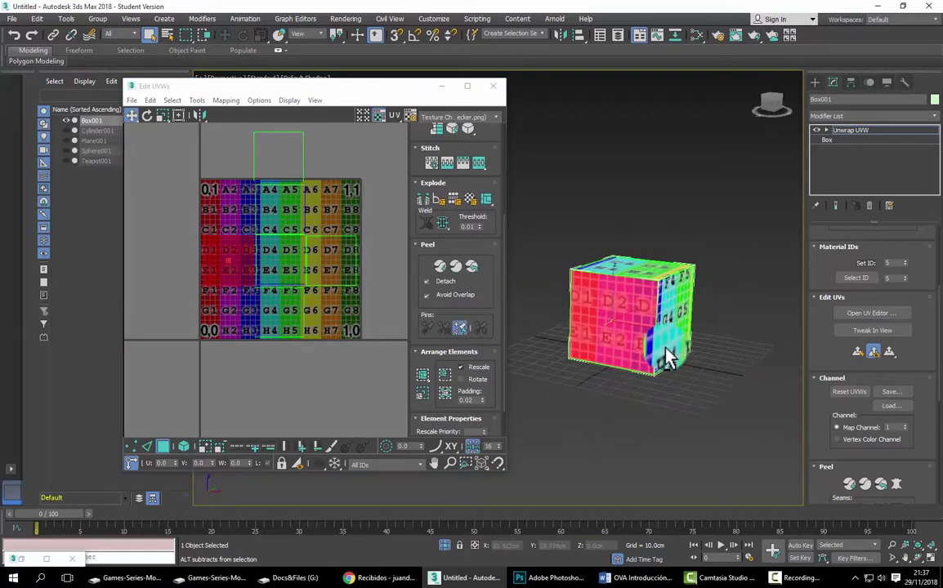
pyautogui.click(284, 262)
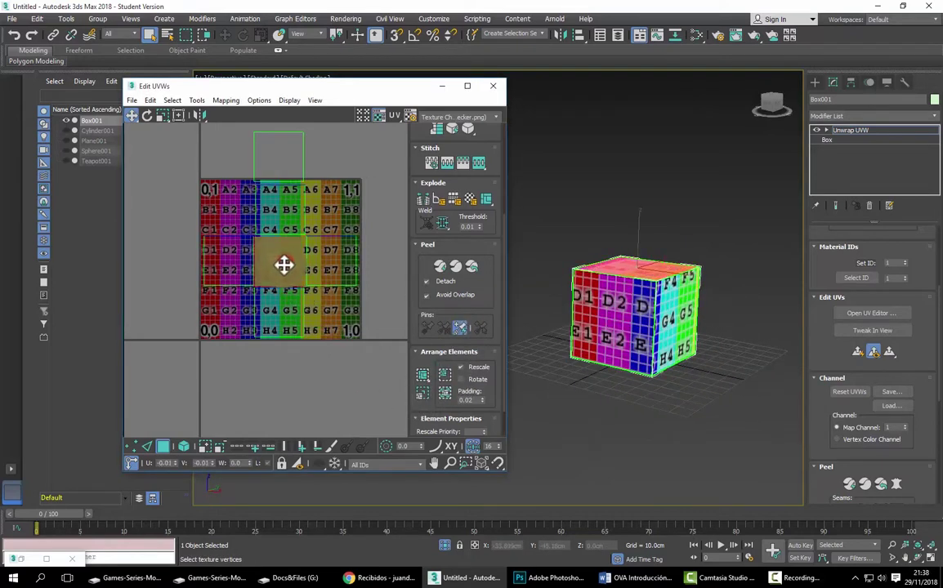
pyautogui.click(268, 261)
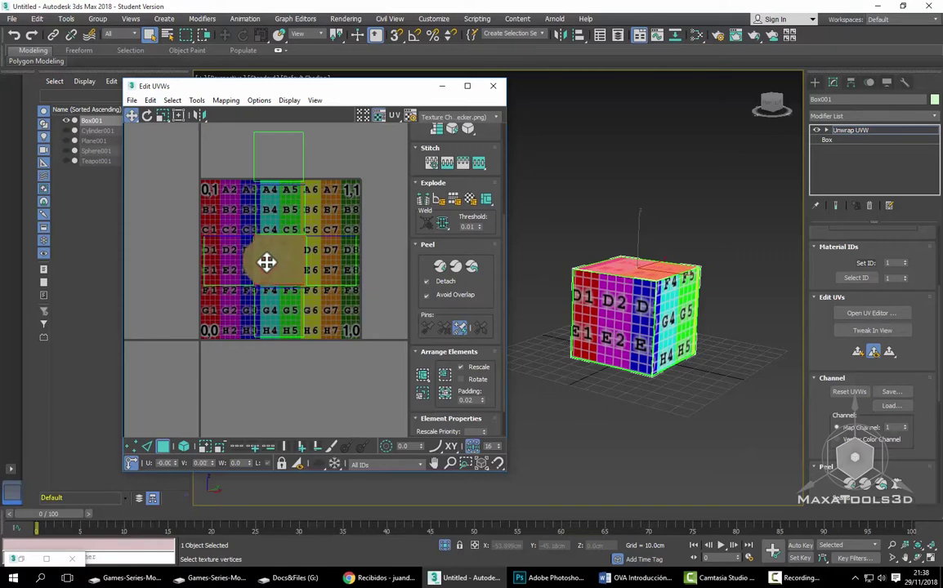
# Step: Zoom in and move the top-face UVs around, bringing them back over D4–E5
pyautogui.scroll(2, 290, 286)
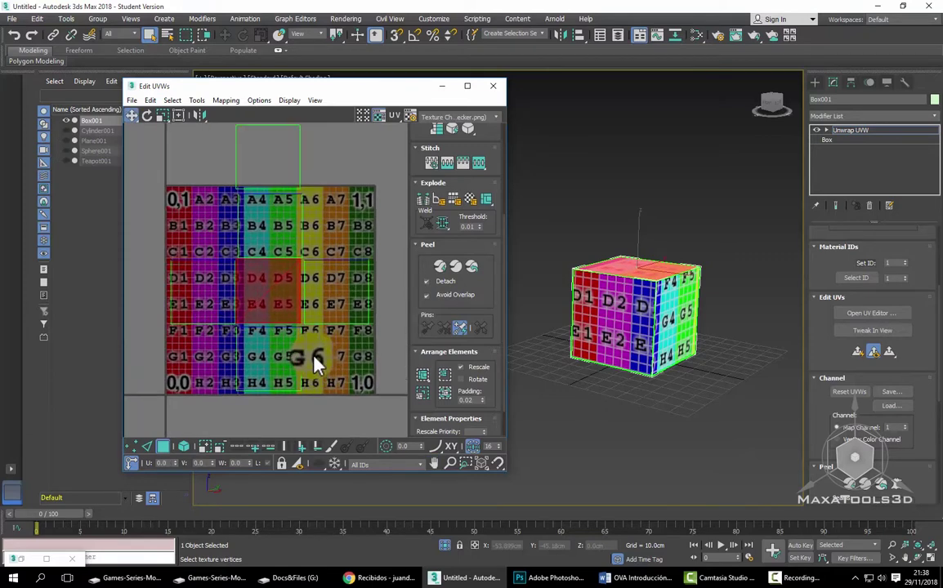
pyautogui.moveTo(314, 357)
pyautogui.mouseDown()
pyautogui.moveTo(291, 235)
pyautogui.moveTo(284, 286)
pyautogui.moveTo(293, 289)
pyautogui.mouseUp()
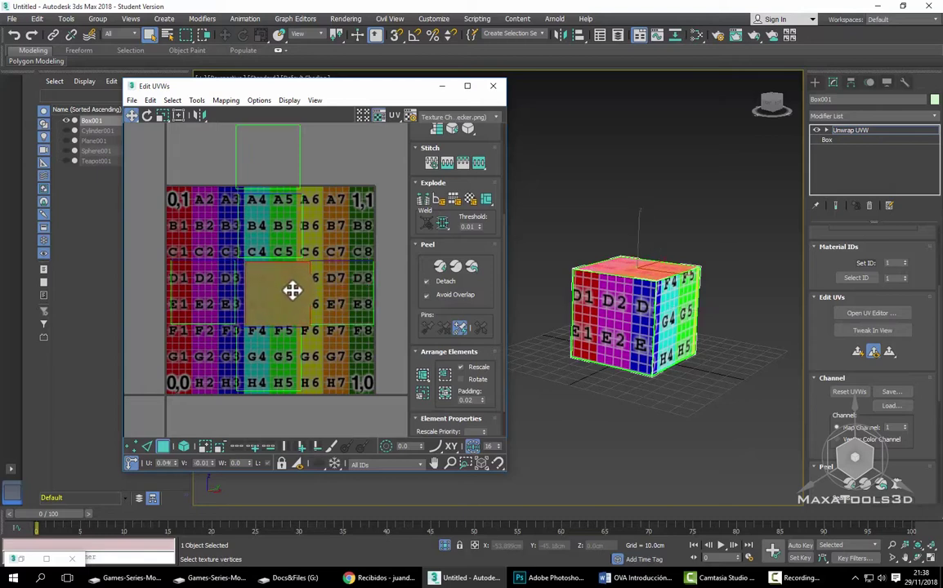
pyautogui.scroll(1, 294, 282)
pyautogui.scroll(1, 326, 273)
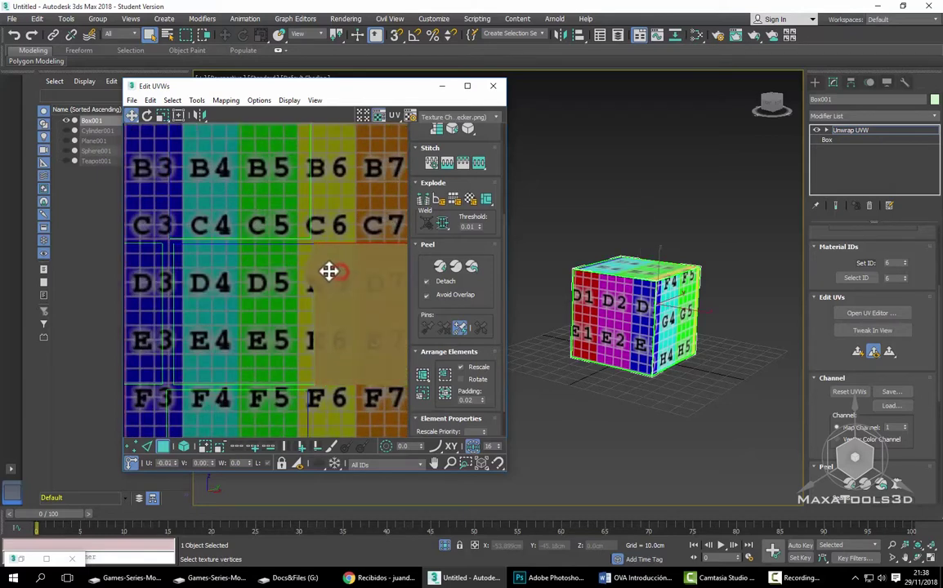
pyautogui.scroll(3, 323, 265)
pyautogui.scroll(-1, 294, 282)
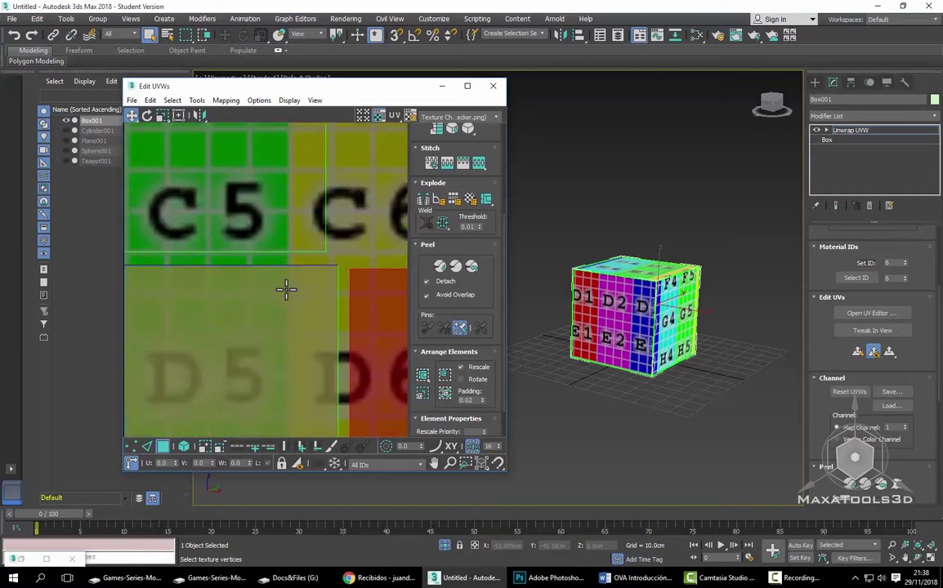
pyautogui.scroll(-1, 304, 252)
pyautogui.moveTo(304, 253)
pyautogui.mouseDown()
pyautogui.moveTo(270, 274)
pyautogui.moveTo(259, 263)
pyautogui.mouseUp()
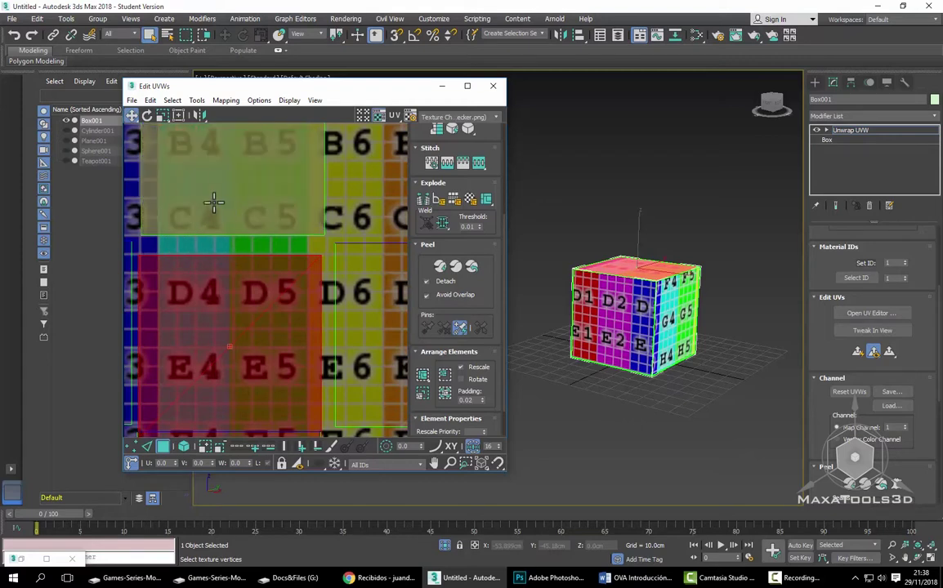
# Step: Bring rows A–E into view and fine-tune the top-face UVs over D4–E5
pyautogui.moveTo(220, 194); pyautogui.dragTo(263, 291, button='middle')
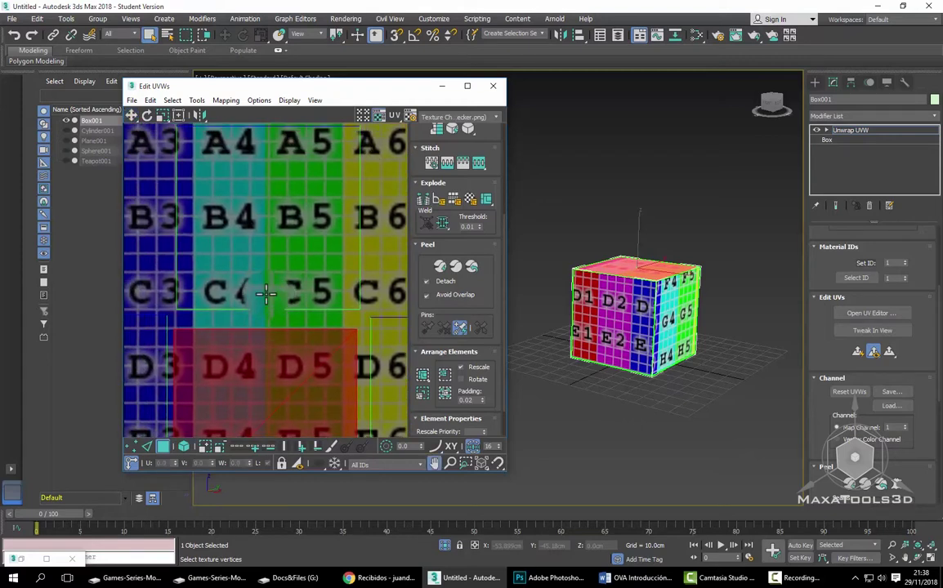
pyautogui.scroll(-2, 237, 253)
pyautogui.scroll(1, 307, 266)
pyautogui.scroll(1, 336, 260)
pyautogui.scroll(-3, 326, 253)
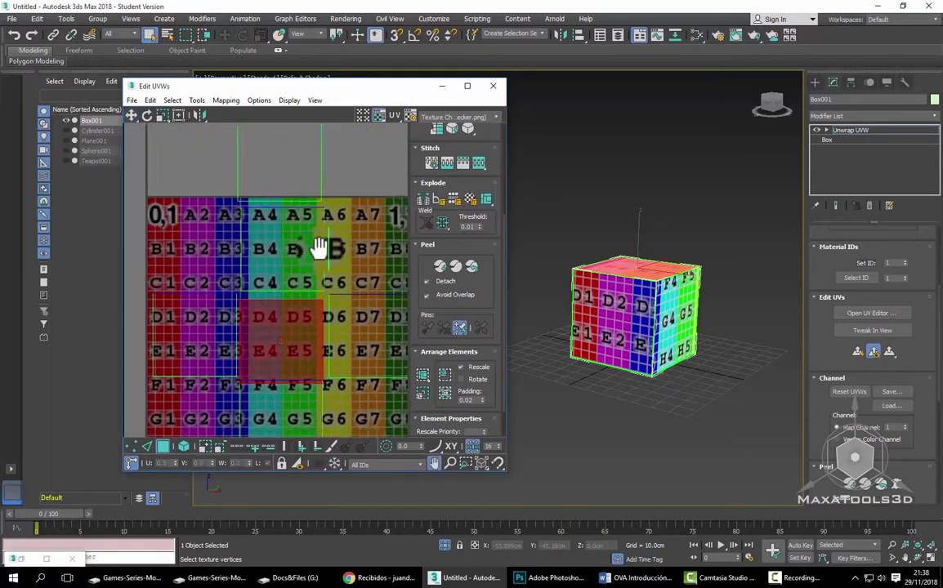
pyautogui.scroll(-1, 302, 286)
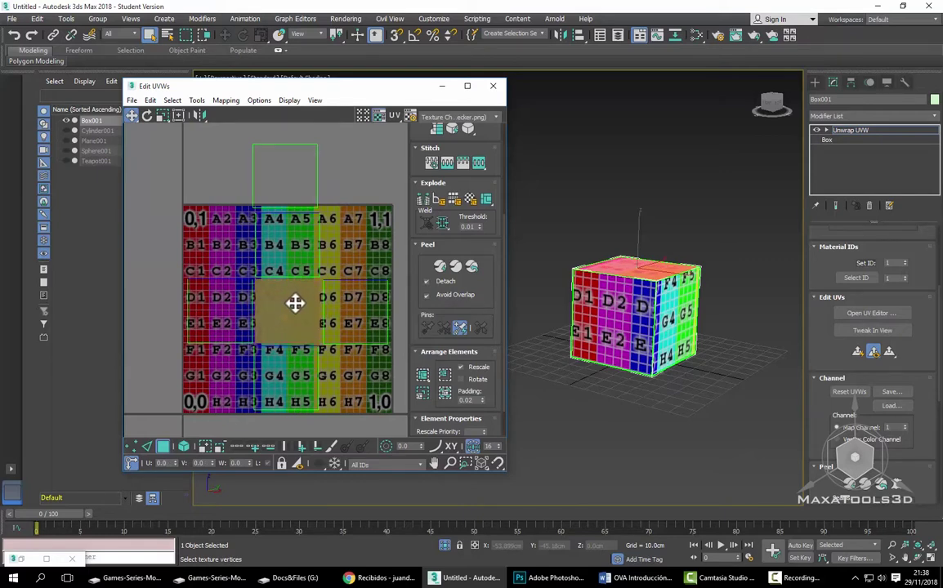
pyautogui.moveTo(299, 329); pyautogui.dragTo(279, 308)
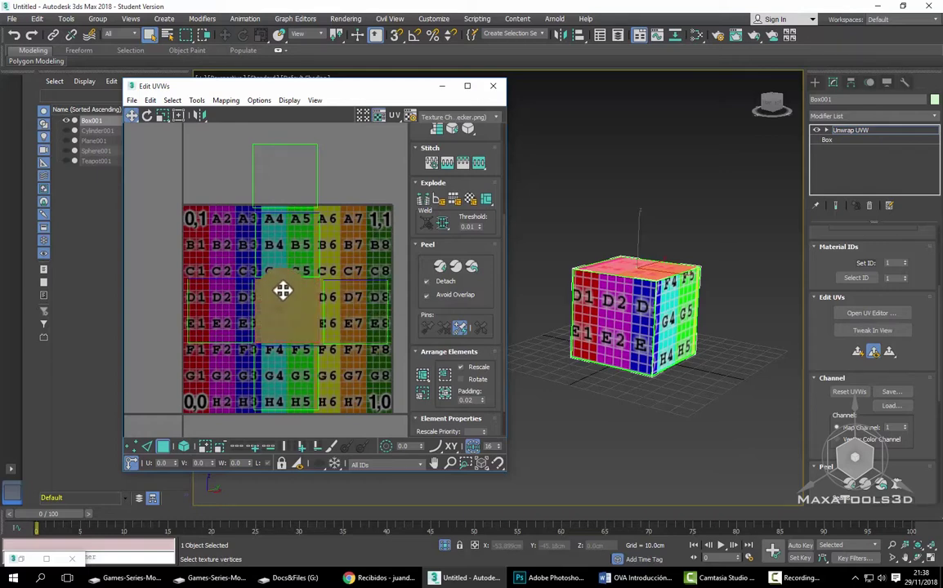
# Step: Drag the face's UVs from D4–E5 up over A4–C5 and orbit to verify that side
pyautogui.keyDown('alt'); pyautogui.moveTo(572, 269); pyautogui.dragTo(610, 353, button='middle'); pyautogui.keyUp('alt')
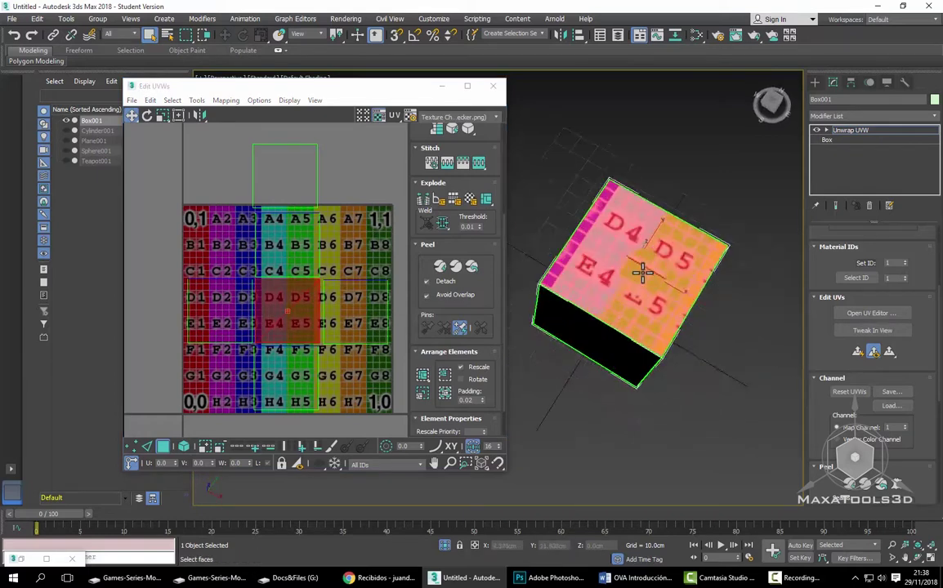
pyautogui.scroll(4, 634, 321)
pyautogui.scroll(2, 634, 321)
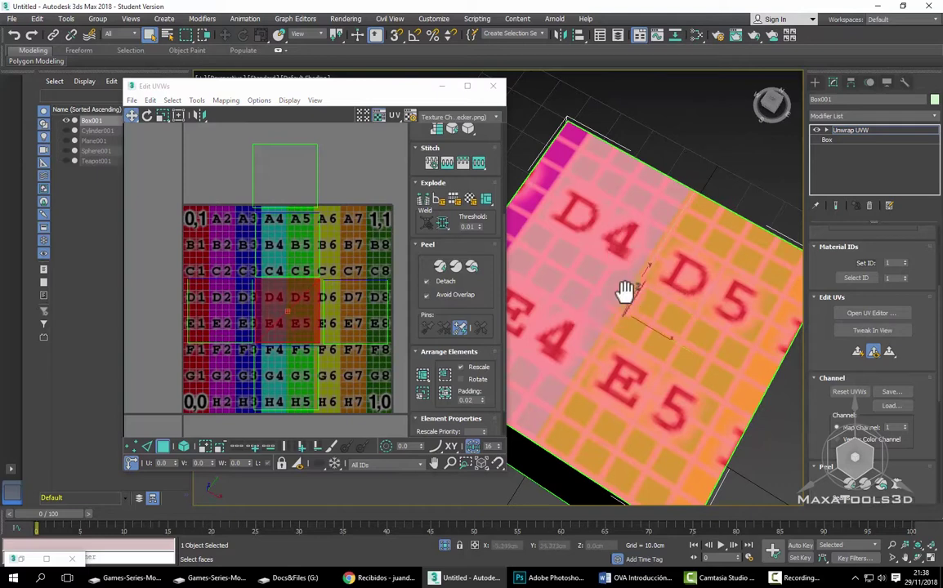
pyautogui.scroll(2, 645, 343)
pyautogui.scroll(-4, 600, 340)
pyautogui.moveTo(287, 310); pyautogui.dragTo(274, 237)
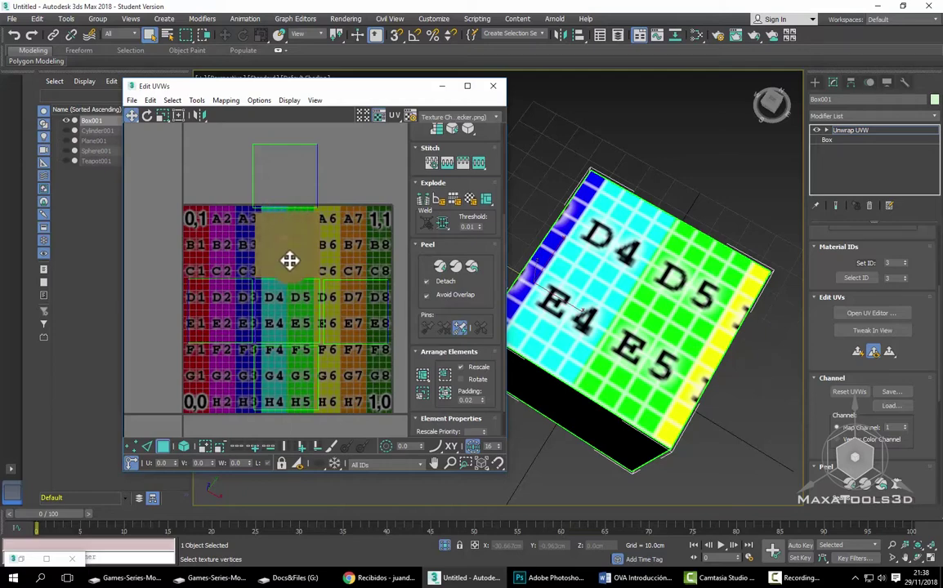
pyautogui.moveTo(314, 260); pyautogui.dragTo(282, 271)
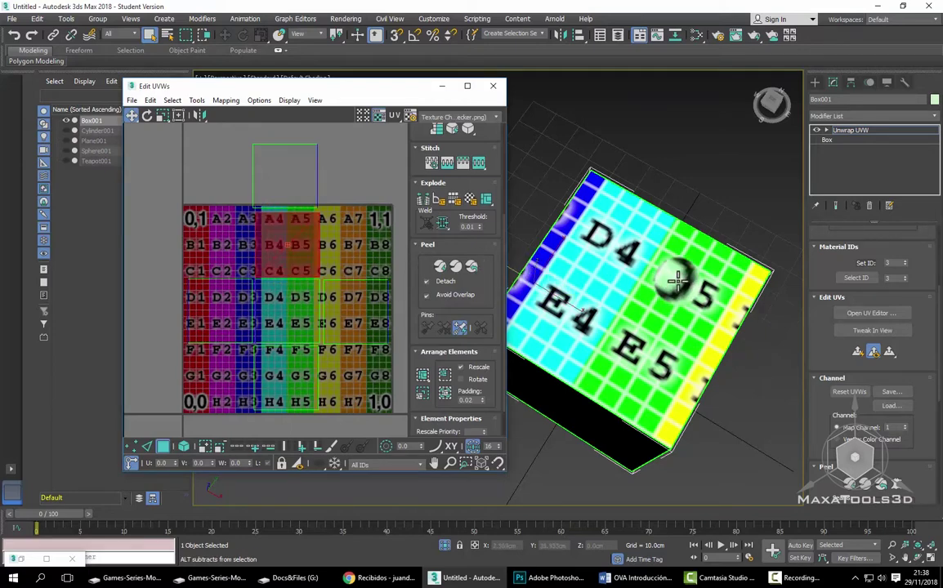
pyautogui.moveTo(671, 273)
pyautogui.keyDown('alt'); pyautogui.mouseDown(button='middle')
pyautogui.moveTo(627, 262)
pyautogui.moveTo(563, 217)
pyautogui.moveTo(585, 211)
pyautogui.moveTo(751, 249)
pyautogui.moveTo(691, 283)
pyautogui.moveTo(695, 326)
pyautogui.moveTo(686, 298)
pyautogui.moveTo(606, 293)
pyautogui.moveTo(600, 300)
pyautogui.mouseUp(button='middle'); pyautogui.keyUp('alt')
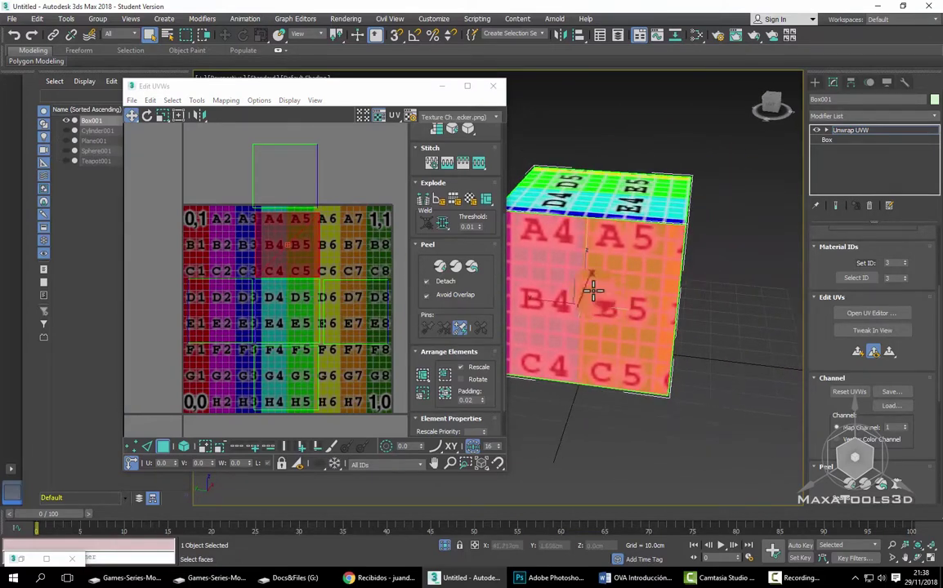
pyautogui.click(326, 241)
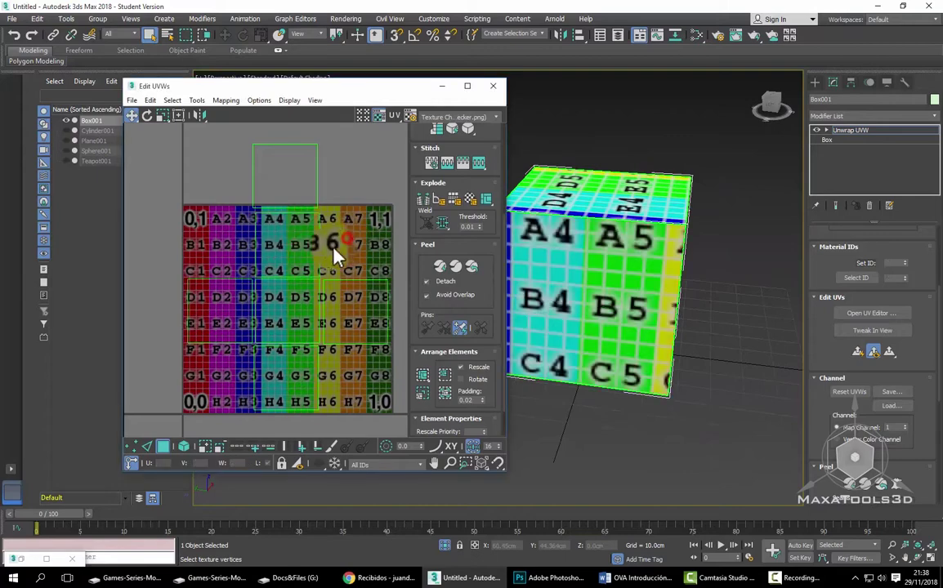
pyautogui.moveTo(570, 287)
pyautogui.keyDown('alt'); pyautogui.mouseDown(button='middle')
pyautogui.moveTo(648, 315)
pyautogui.moveTo(701, 290)
pyautogui.moveTo(631, 269)
pyautogui.mouseUp(button='middle'); pyautogui.keyUp('alt')
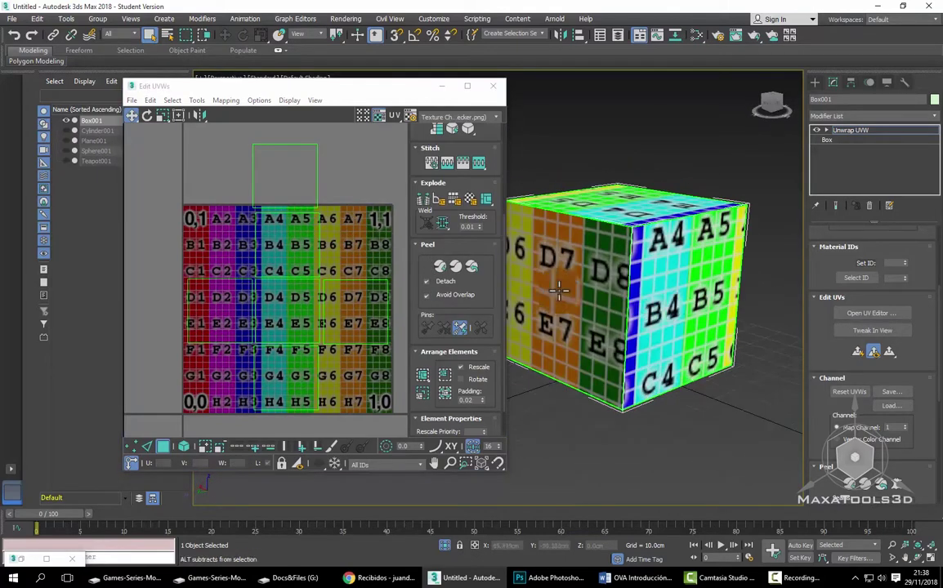
pyautogui.moveTo(289, 199); pyautogui.dragTo(292, 187)
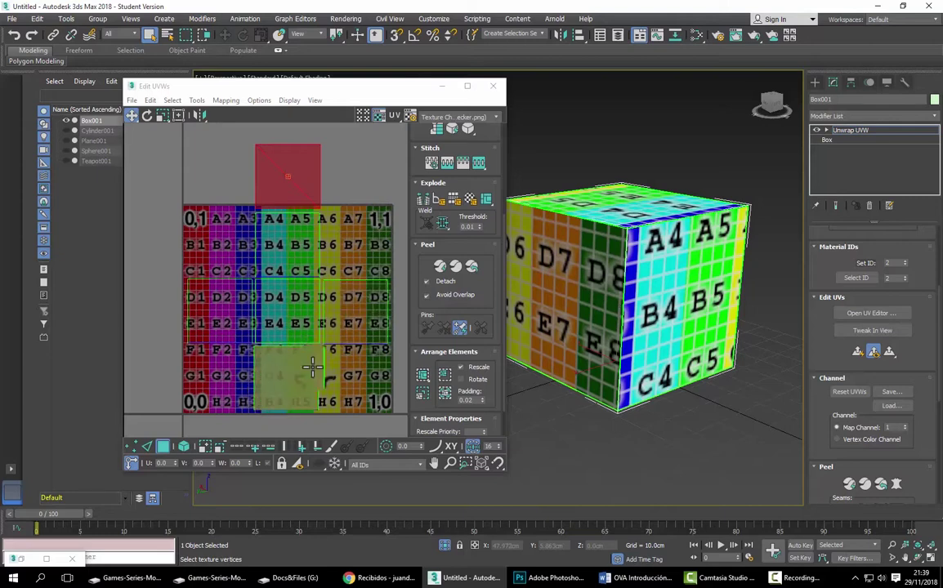
pyautogui.keyDown('alt'); pyautogui.moveTo(703, 278); pyautogui.dragTo(637, 263, button='middle'); pyautogui.keyUp('alt')
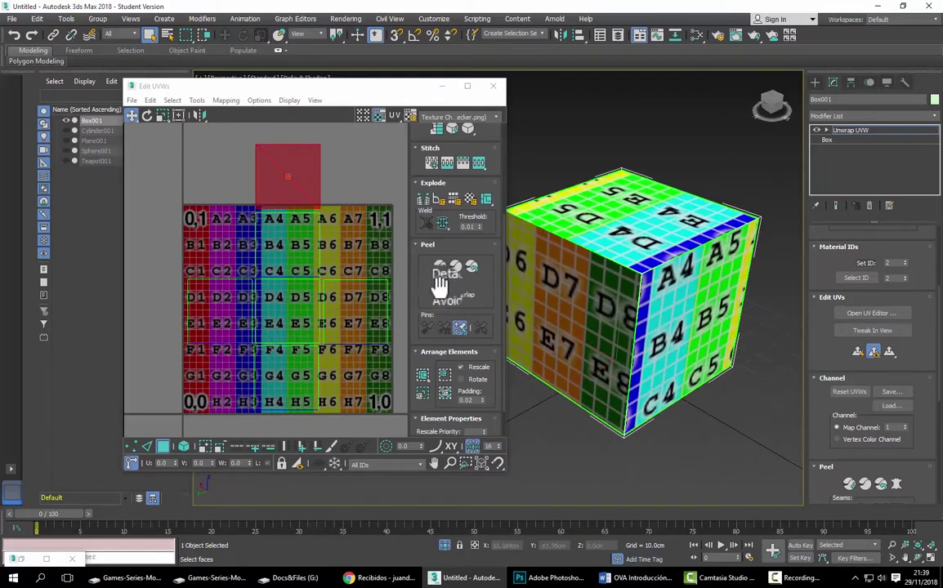
pyautogui.click(358, 296)
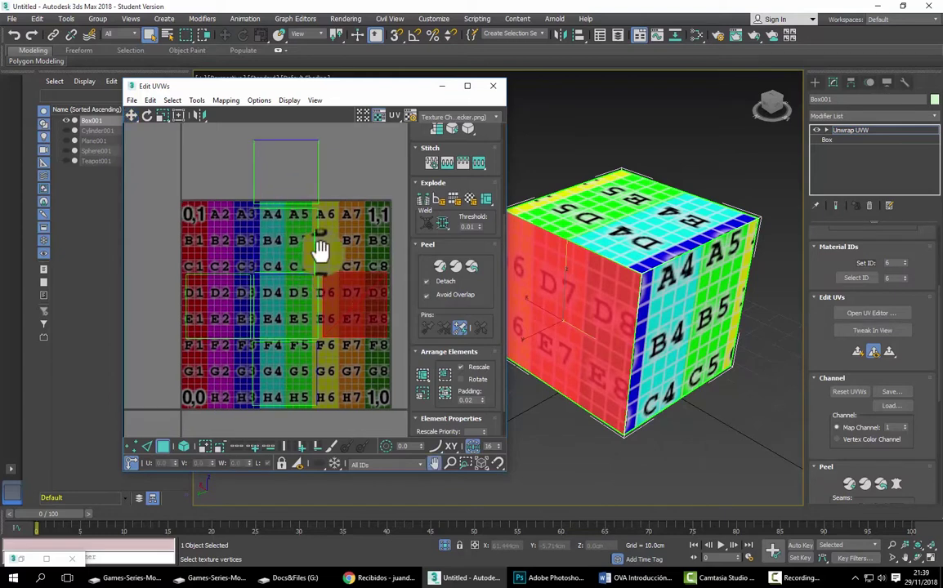
pyautogui.moveTo(315, 248); pyautogui.dragTo(309, 213, button='middle')
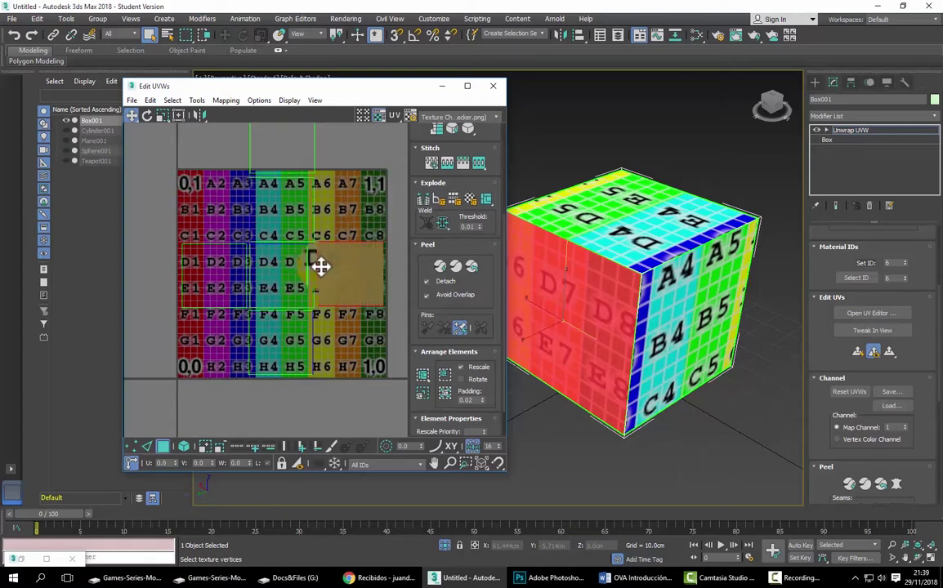
pyautogui.moveTo(303, 267); pyautogui.dragTo(311, 278, button='middle')
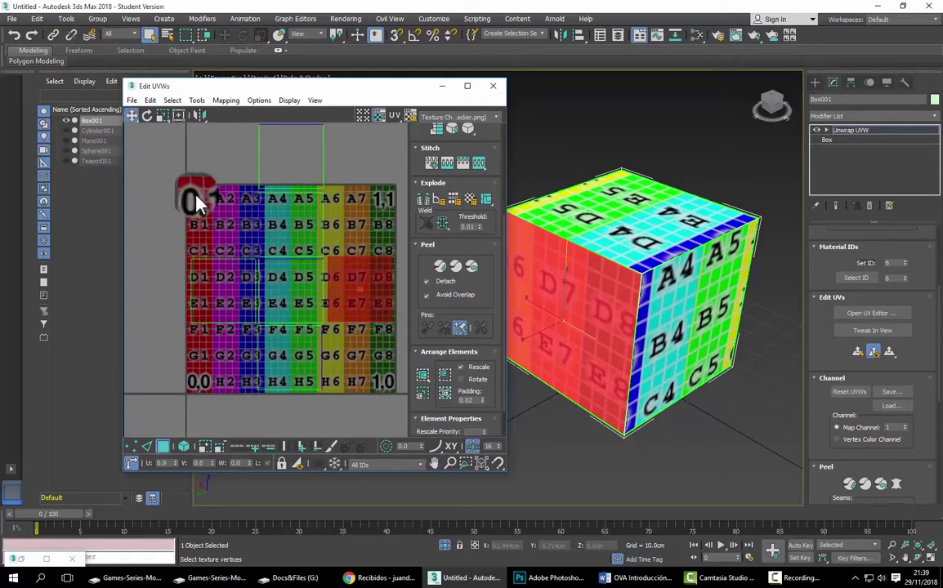
pyautogui.moveTo(196, 202); pyautogui.dragTo(189, 190, button='middle')
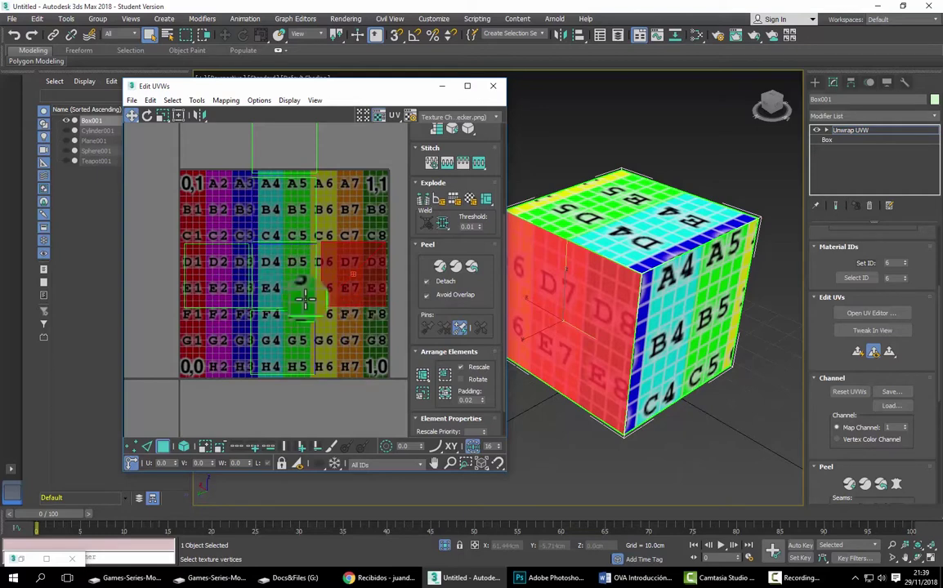
pyautogui.click(290, 272)
pyautogui.click(341, 271)
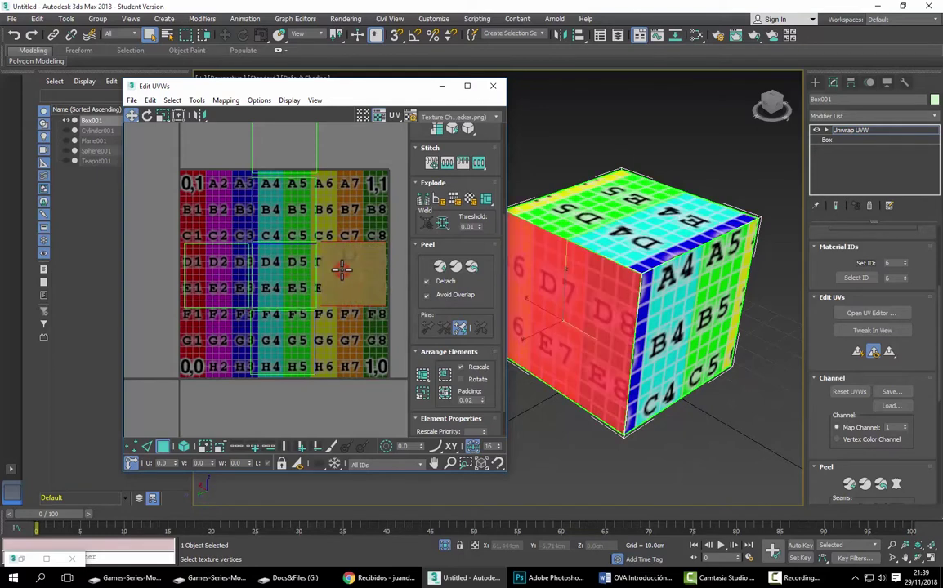
pyautogui.click(285, 273)
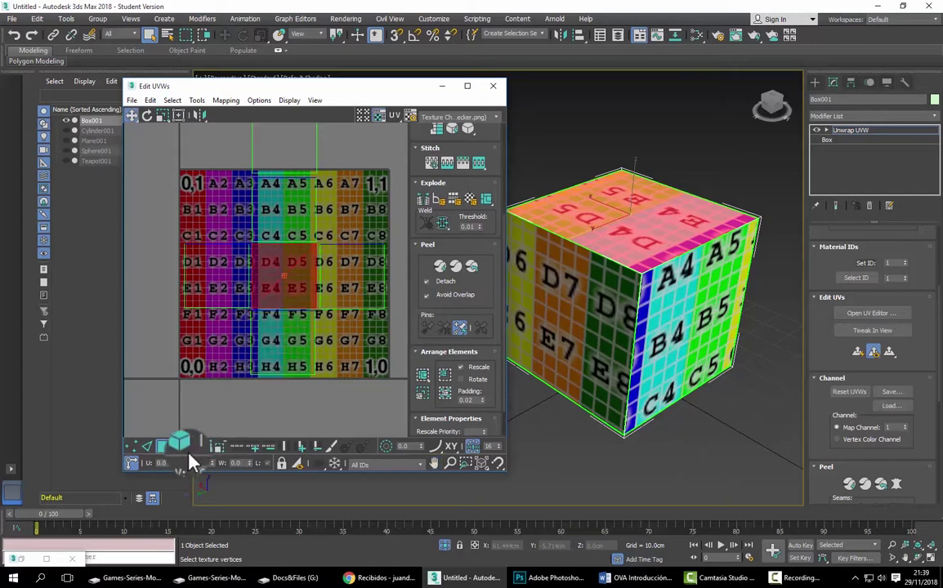
pyautogui.click(148, 450)
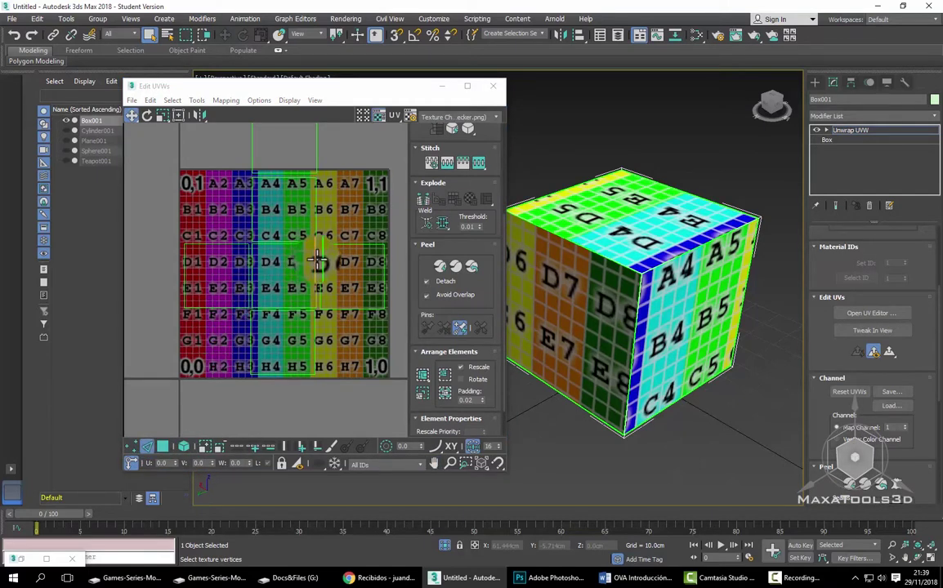
pyautogui.scroll(2, 318, 261)
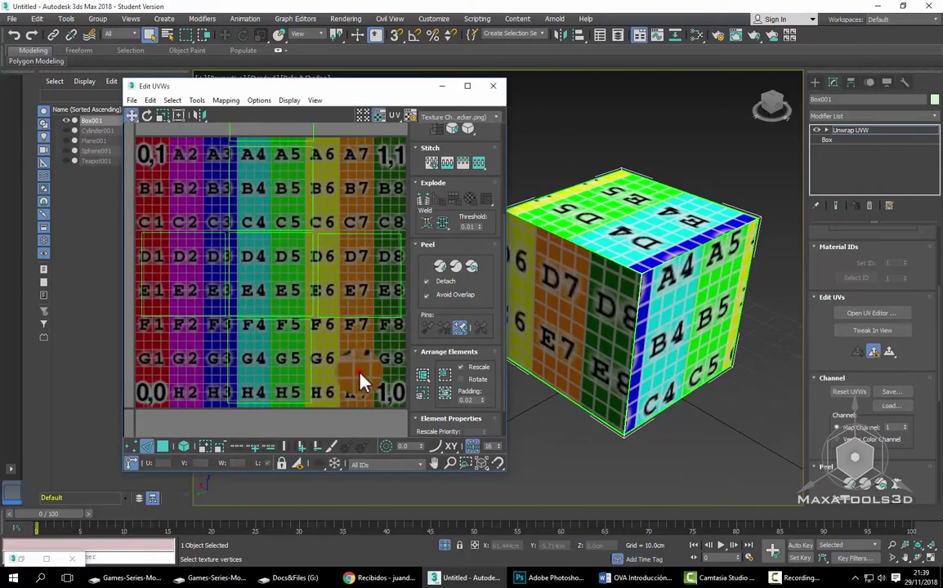
pyautogui.click(290, 315)
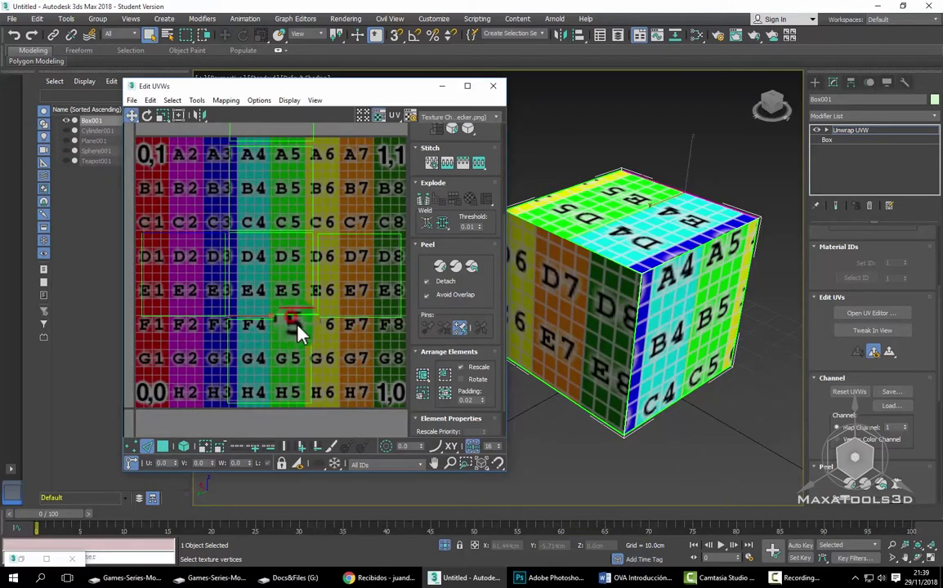
pyautogui.moveTo(304, 294)
pyautogui.mouseDown()
pyautogui.moveTo(313, 278)
pyautogui.moveTo(247, 279)
pyautogui.moveTo(171, 408)
pyautogui.mouseUp()
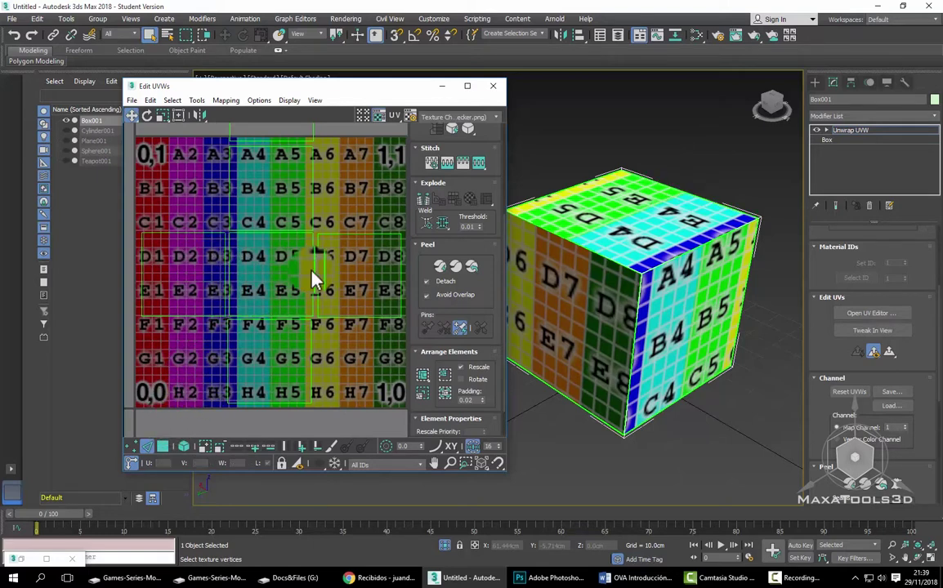
pyautogui.moveTo(313, 278); pyautogui.dragTo(334, 349)
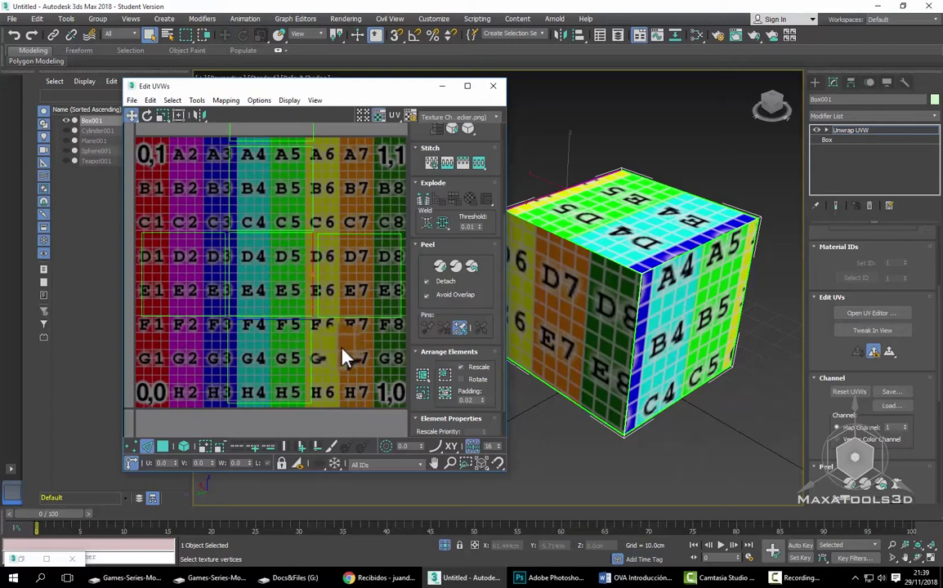
pyautogui.hotkey('ctrl', 'z')
pyautogui.moveTo(467, 200); pyautogui.dragTo(478, 257)
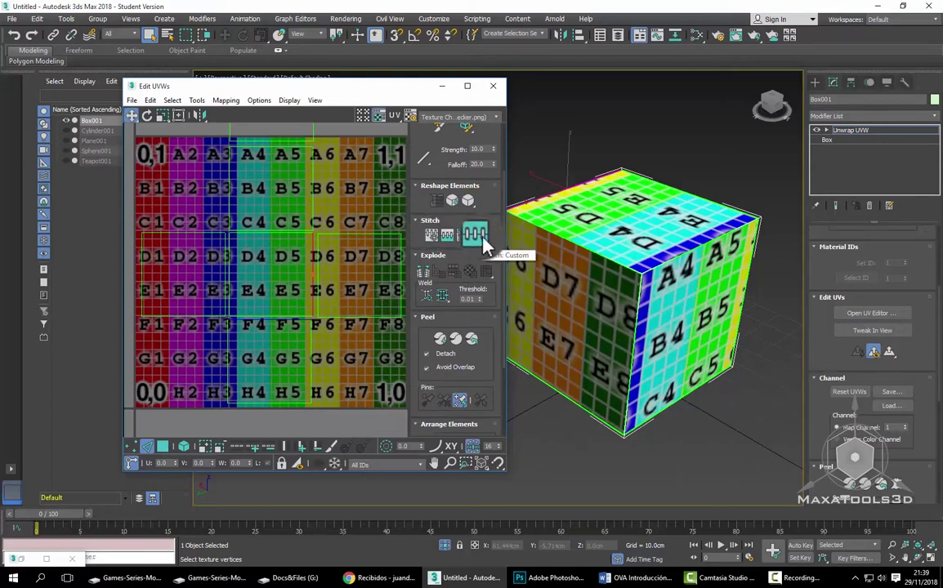
# Step: Try and undo Stitch To Target twice, try Stitch Custom, then select the top face in polygon mode
pyautogui.click(431, 237)
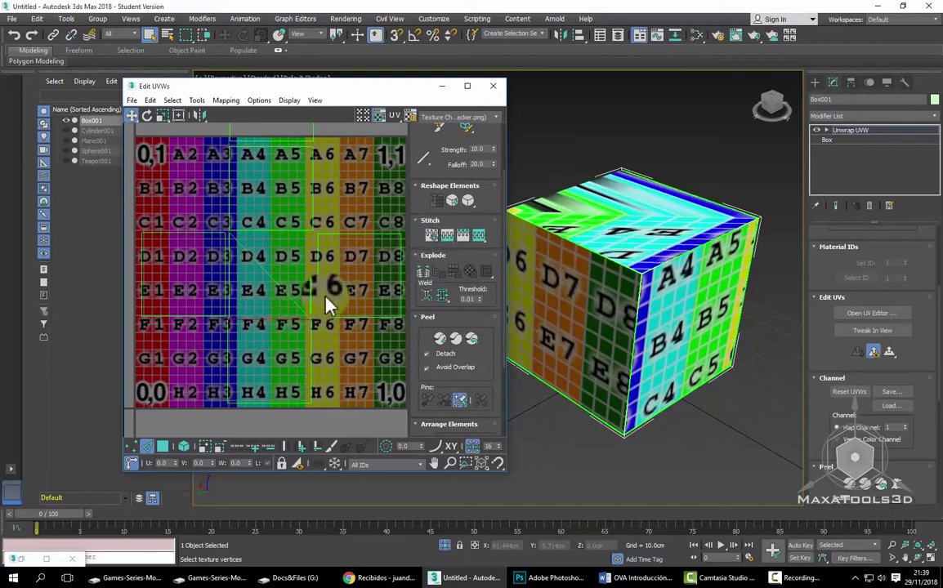
pyautogui.hotkey('ctrl', 'z')
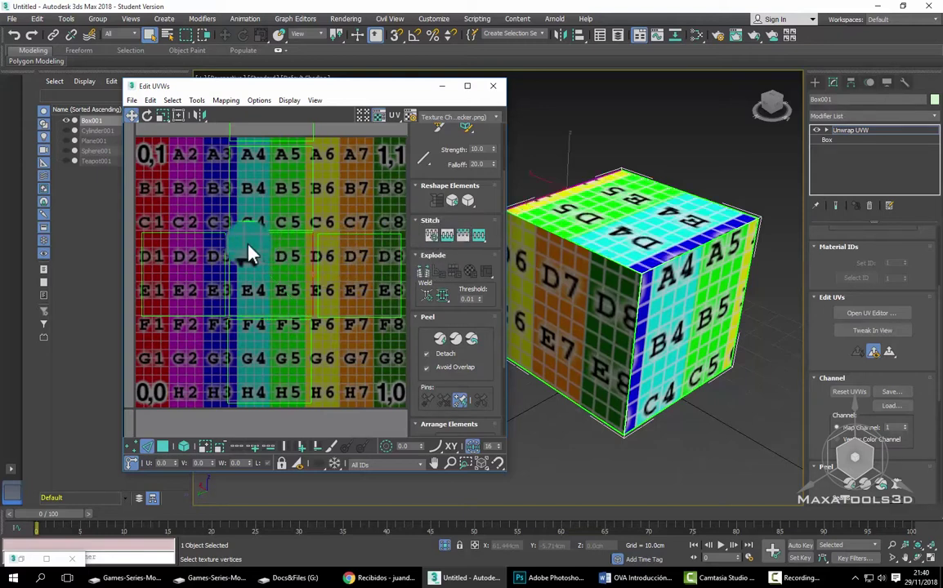
pyautogui.click(455, 234)
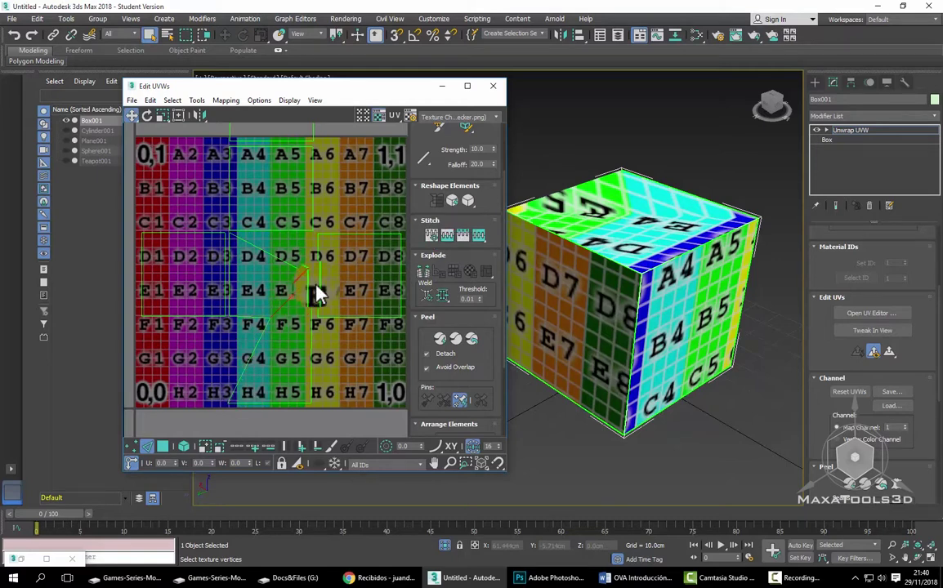
pyautogui.hotkey('ctrl', 'z')
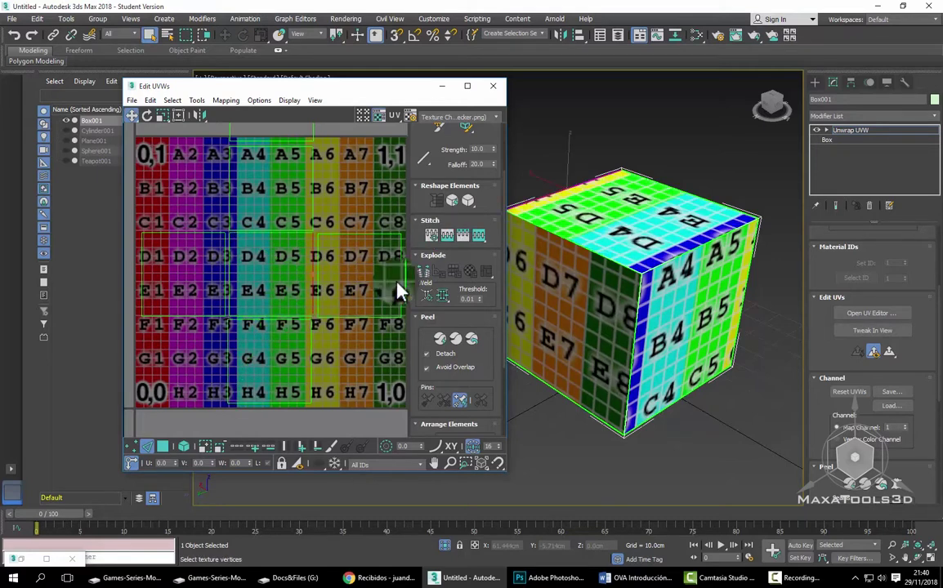
pyautogui.click(463, 238)
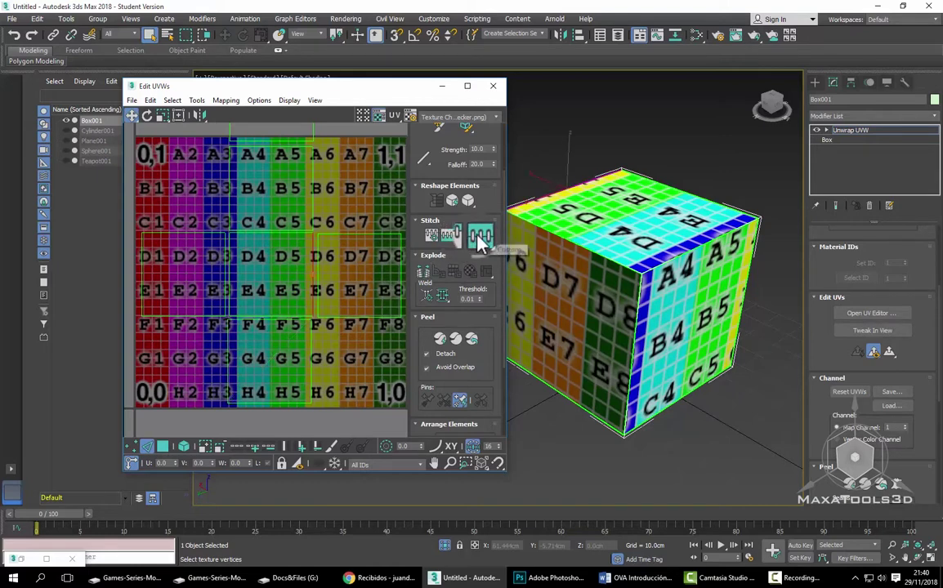
pyautogui.click(480, 240)
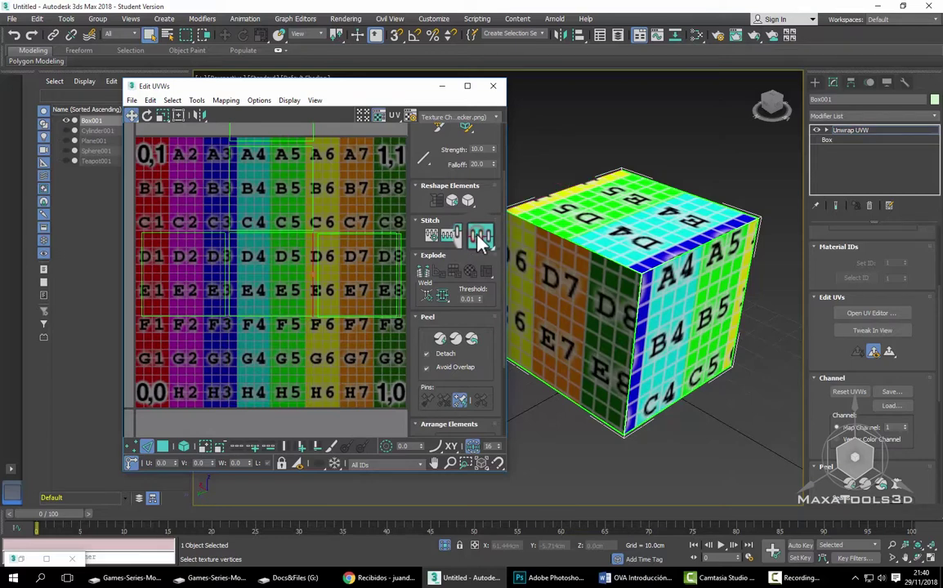
pyautogui.click(163, 446)
pyautogui.click(285, 300)
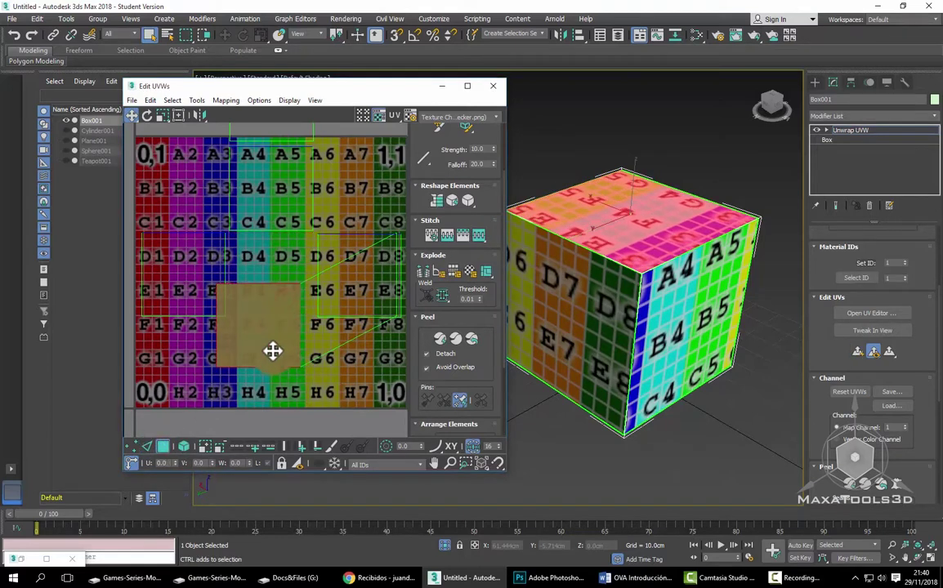
# Step: Position the top face's UVs over checker squares G4–H5, checking the viewport, then clear the selection
pyautogui.moveTo(284, 275)
pyautogui.mouseDown()
pyautogui.moveTo(318, 343)
pyautogui.moveTo(287, 394)
pyautogui.mouseUp()
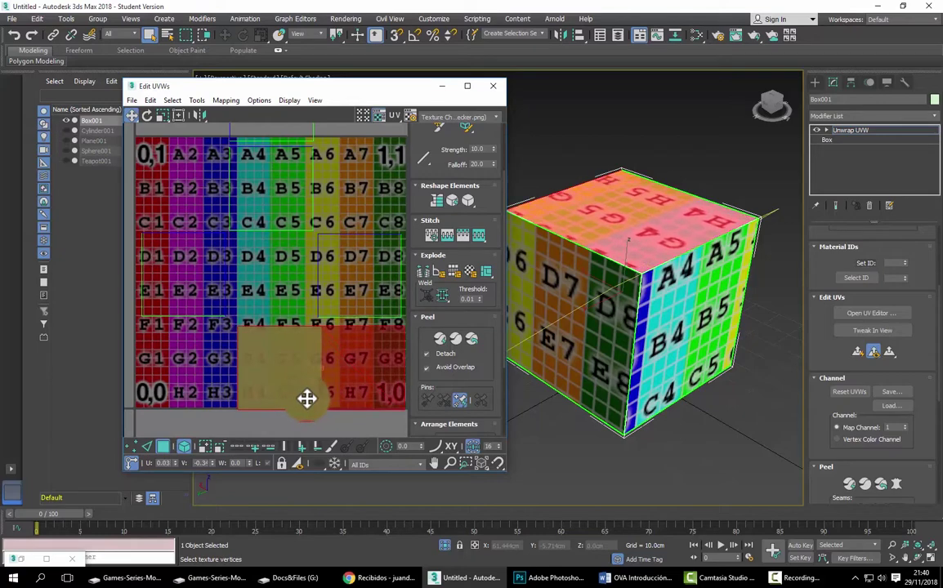
pyautogui.moveTo(288, 393); pyautogui.dragTo(384, 394)
pyautogui.moveTo(564, 372)
pyautogui.keyDown('alt'); pyautogui.mouseDown(button='middle')
pyautogui.moveTo(709, 372)
pyautogui.moveTo(621, 371)
pyautogui.mouseUp(button='middle'); pyautogui.keyUp('alt')
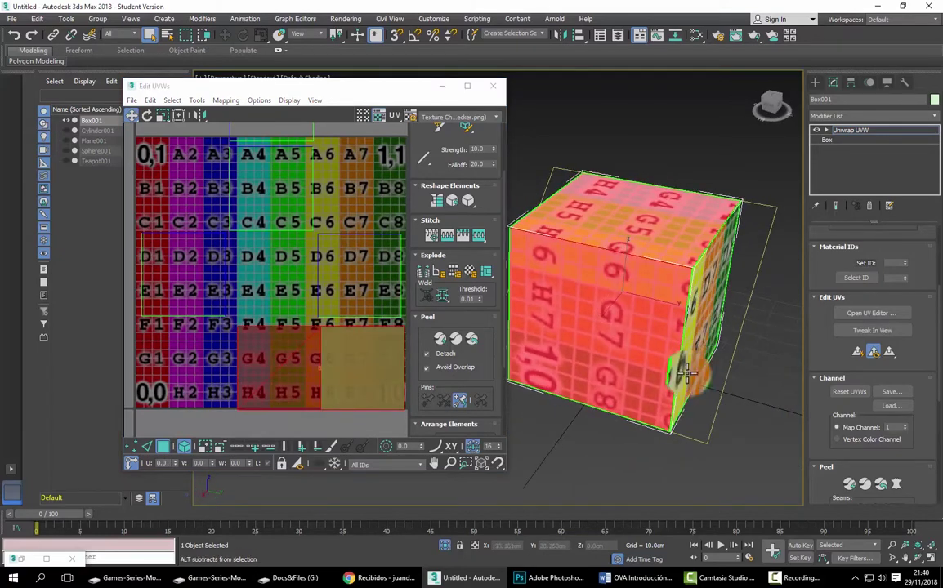
pyautogui.moveTo(388, 367); pyautogui.dragTo(315, 385)
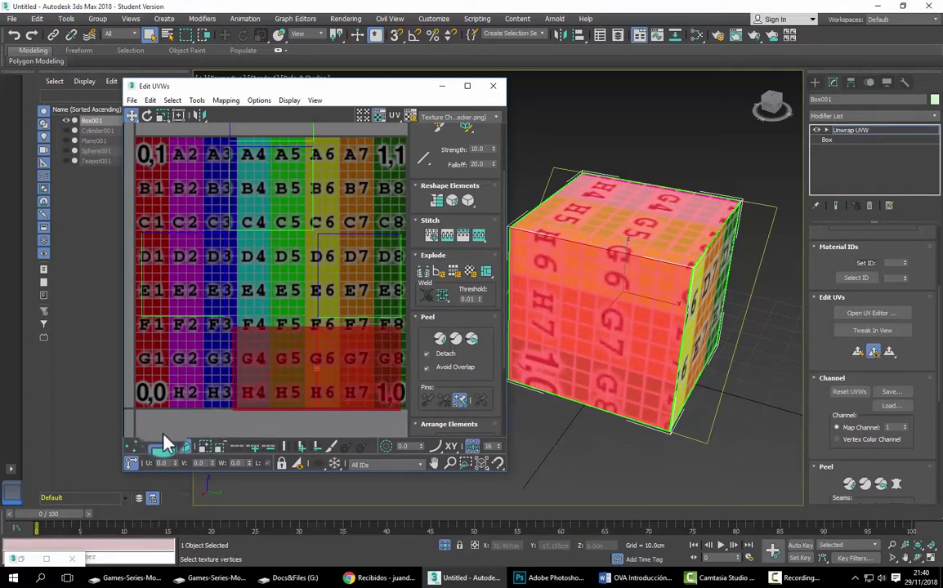
pyautogui.moveTo(211, 379); pyautogui.dragTo(243, 357)
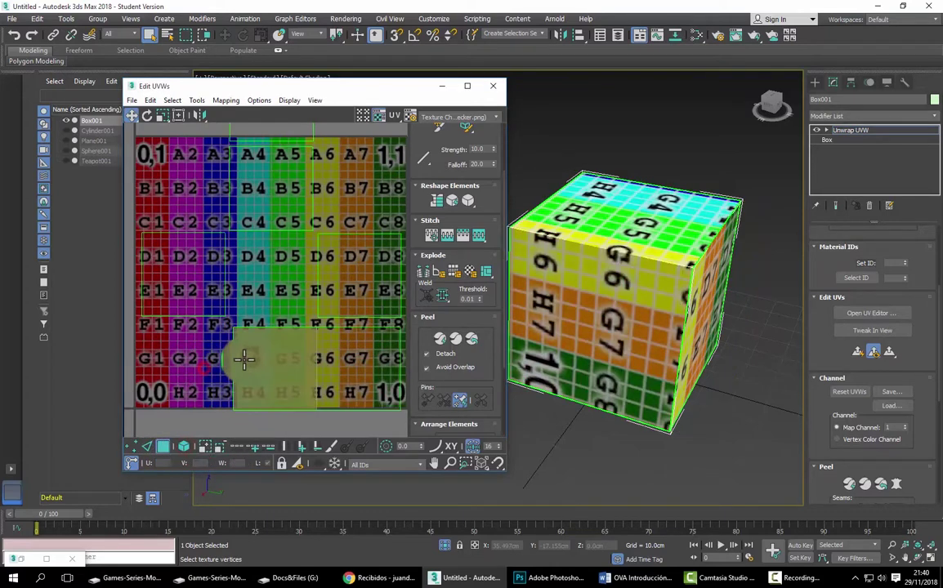
pyautogui.click(181, 421)
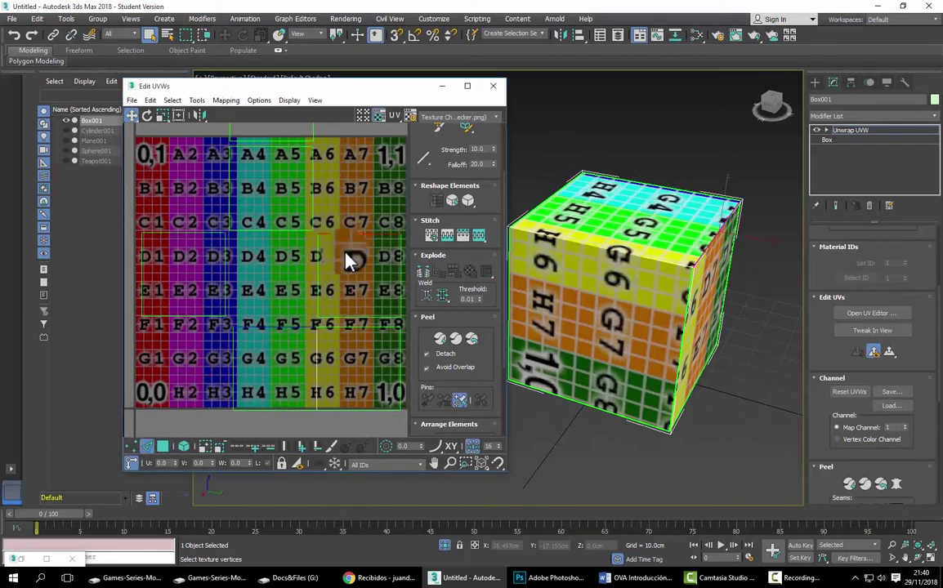
# Step: In Polygon mode, select the face mapped near G5 and rotate its UVs to reorient the G–H lettering
pyautogui.moveTo(292, 401); pyautogui.dragTo(284, 376)
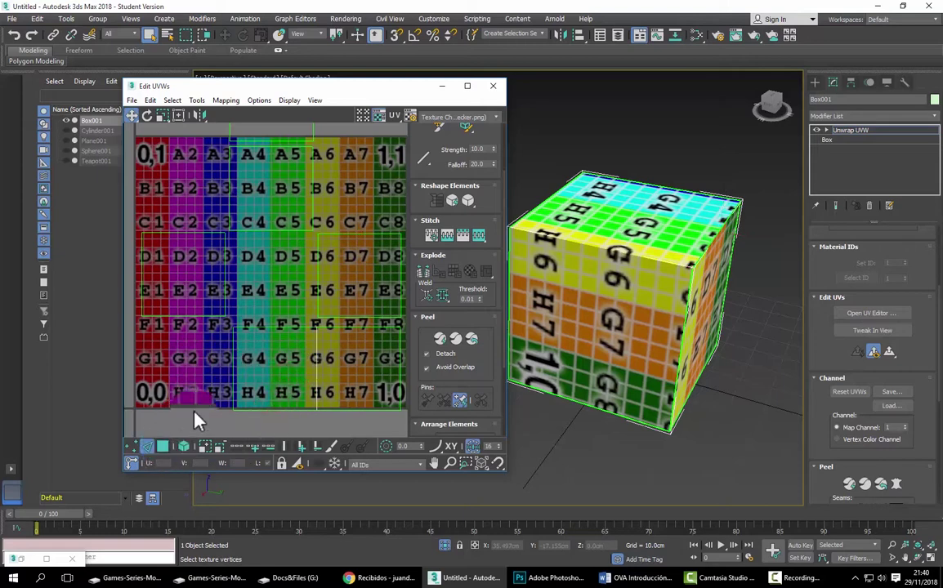
pyautogui.click(178, 446)
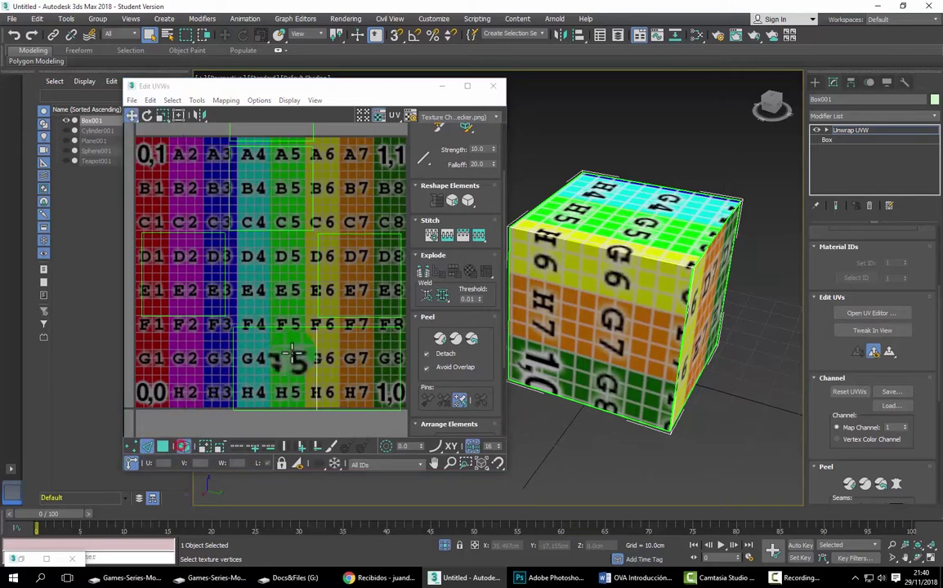
pyautogui.click(253, 322)
pyautogui.click(148, 116)
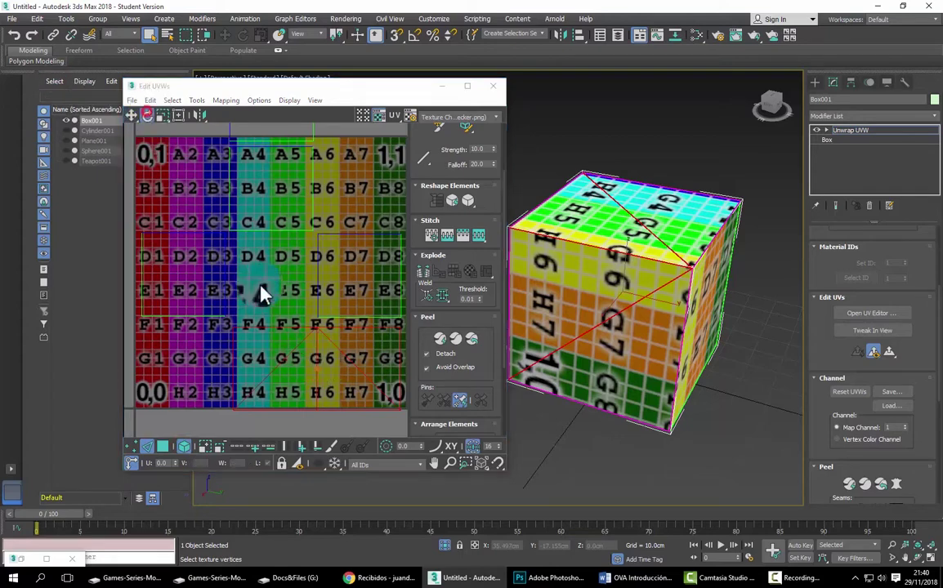
pyautogui.moveTo(277, 361); pyautogui.dragTo(286, 303)
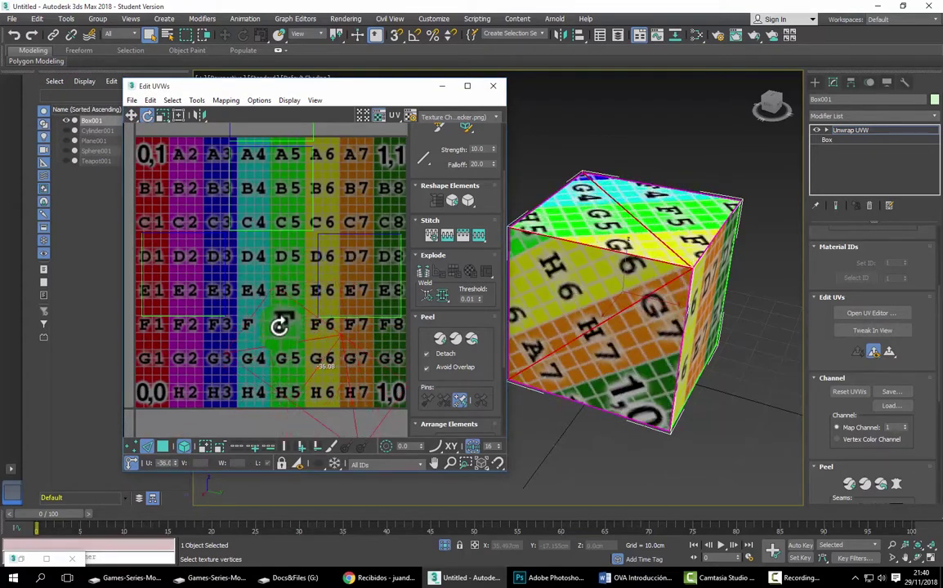
pyautogui.moveTo(286, 302); pyautogui.dragTo(294, 359)
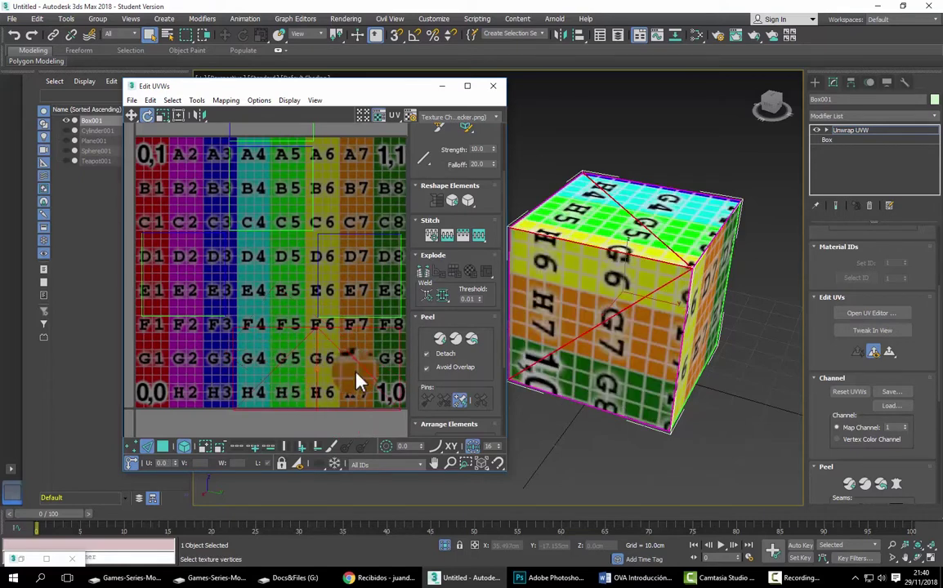
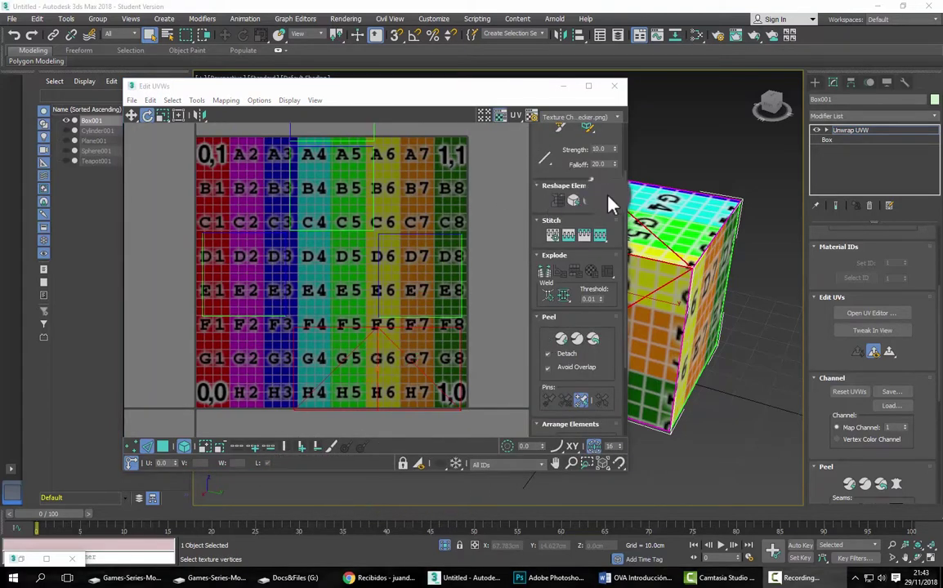
# Step: Rotate the selected UV piece counter-clockwise and move it down onto G5/H5
pyautogui.moveTo(551, 143); pyautogui.dragTo(543, 205)
pyautogui.scroll(1, 543, 206)
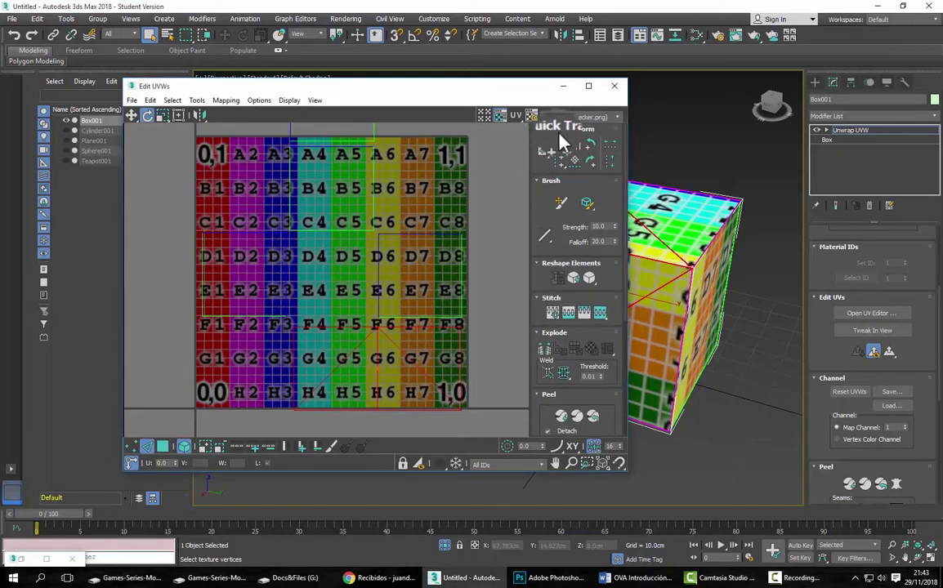
pyautogui.click(592, 166)
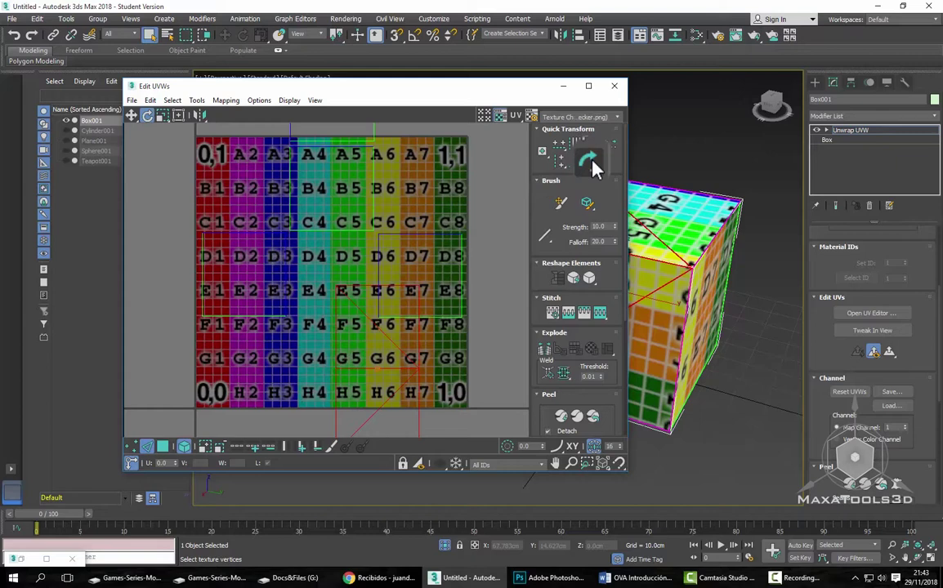
pyautogui.click(593, 154)
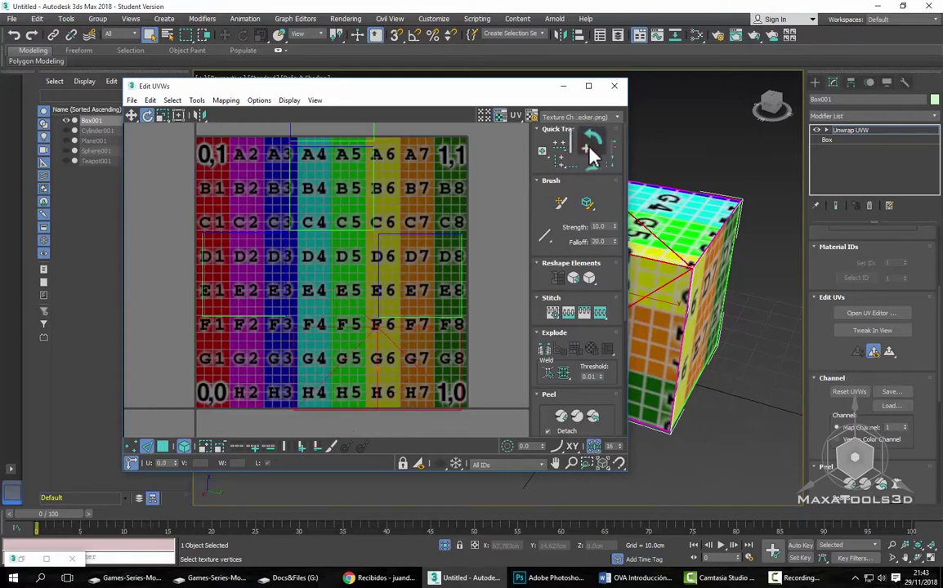
pyautogui.click(589, 153)
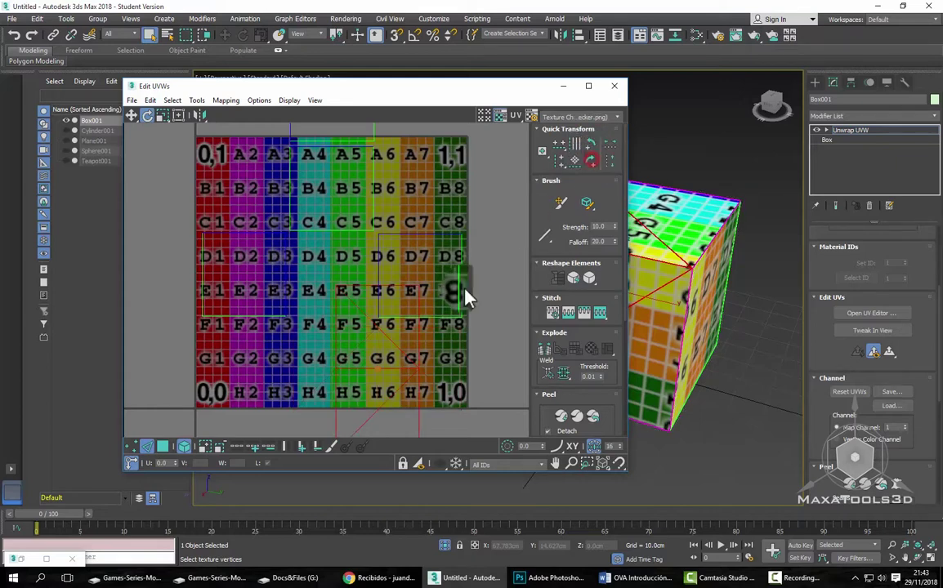
pyautogui.click(132, 115)
pyautogui.moveTo(345, 298)
pyautogui.mouseDown()
pyautogui.moveTo(349, 370)
pyautogui.moveTo(307, 322)
pyautogui.mouseUp()
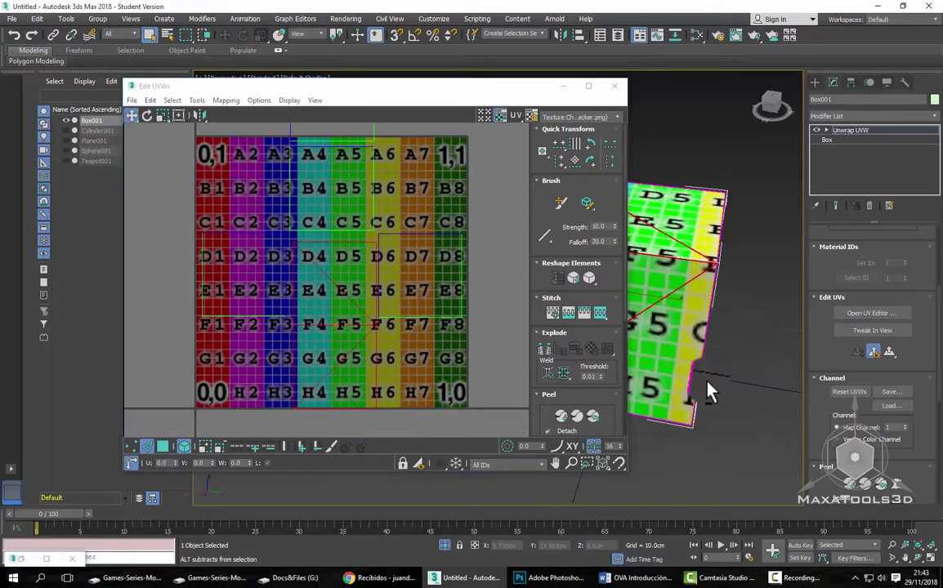
# Step: Orbit the cube to inspect the new mapping and clear the face selection
pyautogui.keyDown('alt'); pyautogui.moveTo(637, 341); pyautogui.dragTo(661, 372, button='middle'); pyautogui.keyUp('alt')
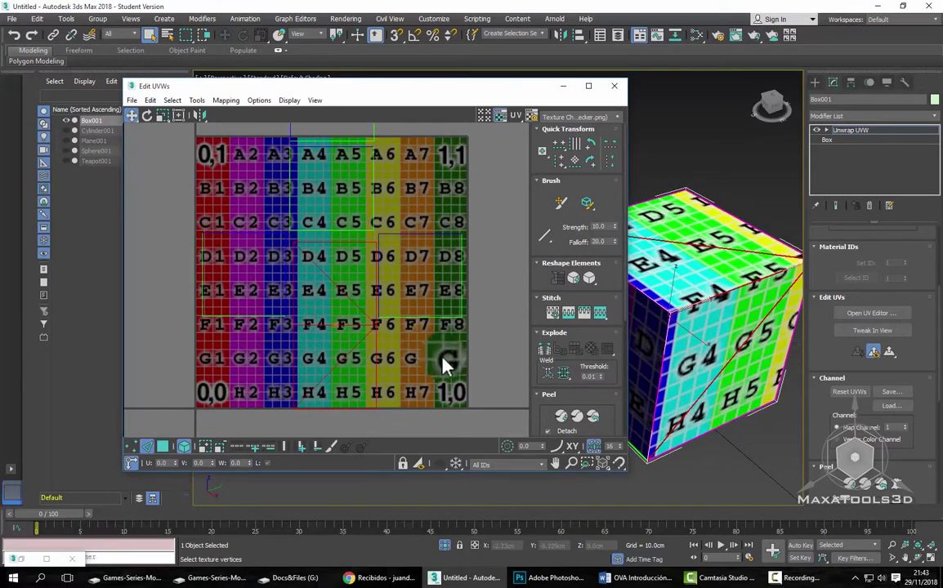
pyautogui.moveTo(399, 349); pyautogui.dragTo(431, 343, button='middle')
pyautogui.keyDown('alt'); pyautogui.moveTo(645, 380); pyautogui.dragTo(694, 416, button='middle'); pyautogui.keyUp('alt')
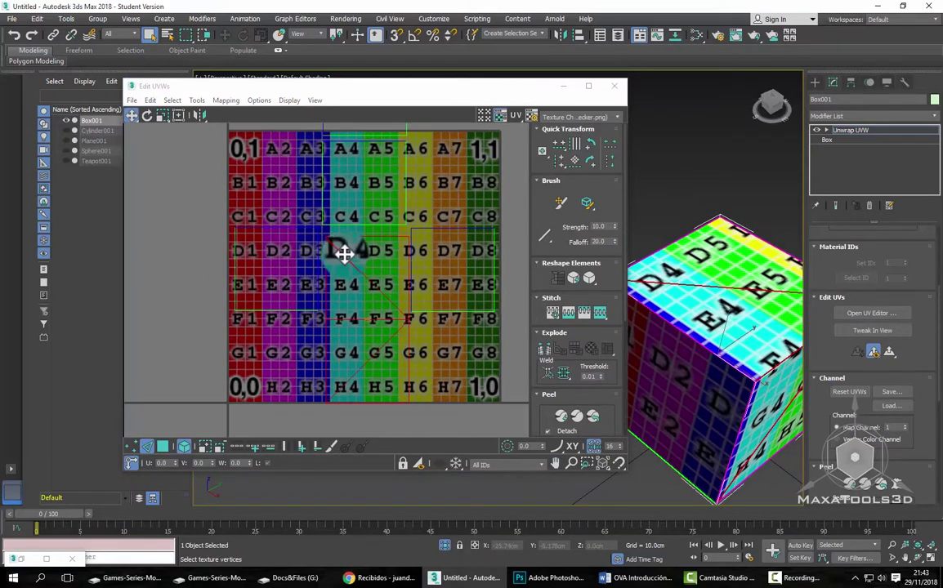
pyautogui.scroll(5, 650, 403)
pyautogui.scroll(-5, 637, 395)
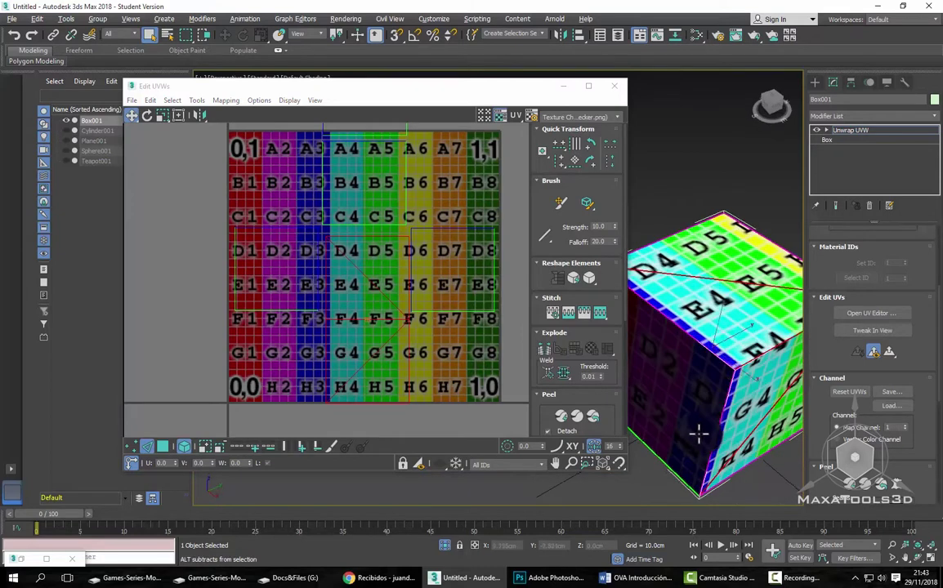
pyautogui.keyDown('alt'); pyautogui.moveTo(699, 434); pyautogui.dragTo(694, 428, button='middle'); pyautogui.keyUp('alt')
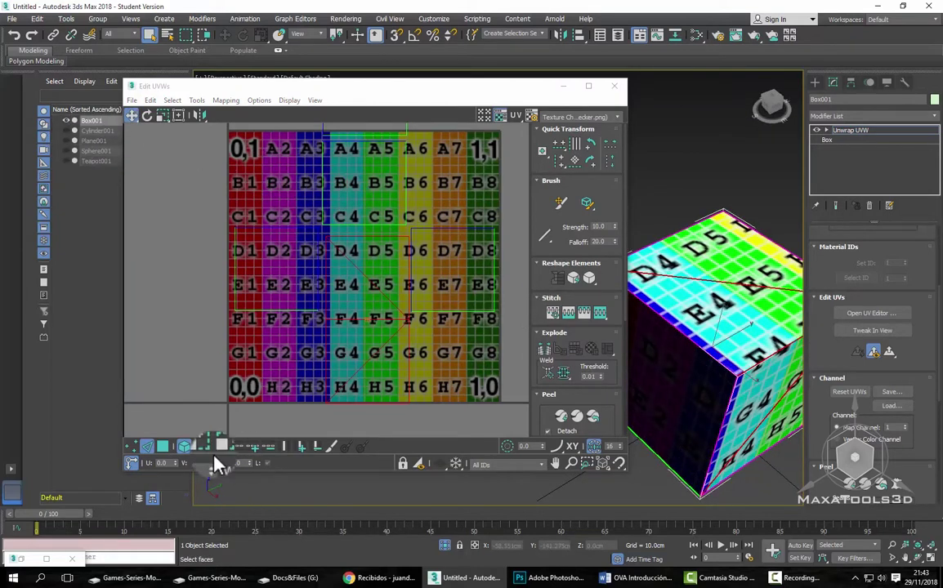
pyautogui.click(183, 446)
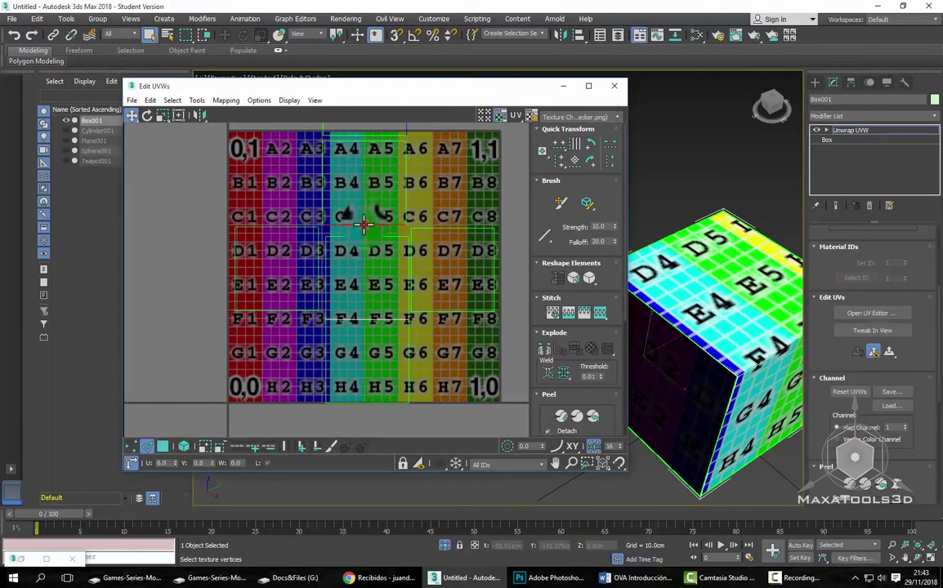
pyautogui.moveTo(711, 339)
pyautogui.keyDown('alt'); pyautogui.mouseDown(button='middle')
pyautogui.moveTo(783, 359)
pyautogui.moveTo(753, 315)
pyautogui.mouseUp(button='middle'); pyautogui.keyUp('alt')
pyautogui.moveTo(458, 254); pyautogui.dragTo(458, 316, button='middle')
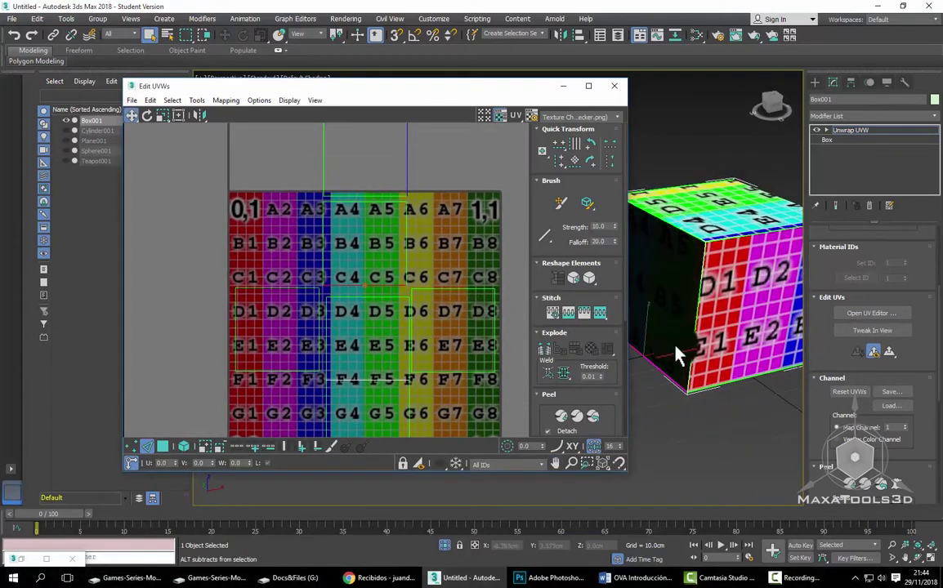
pyautogui.keyDown('alt'); pyautogui.moveTo(674, 353); pyautogui.dragTo(656, 414, button='middle'); pyautogui.keyUp('alt')
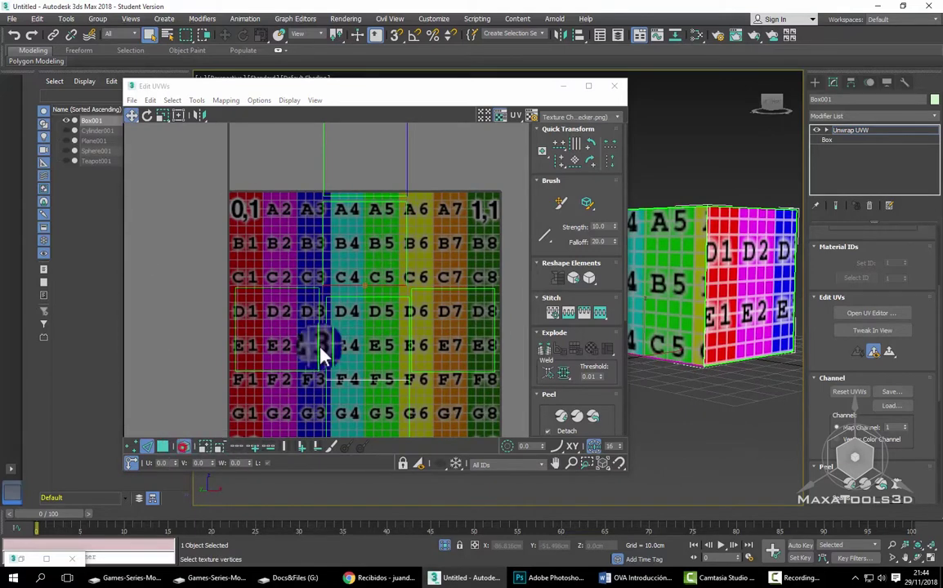
# Step: Select the UV piece around A4–B5 and move it over C4/D5
pyautogui.click(406, 250)
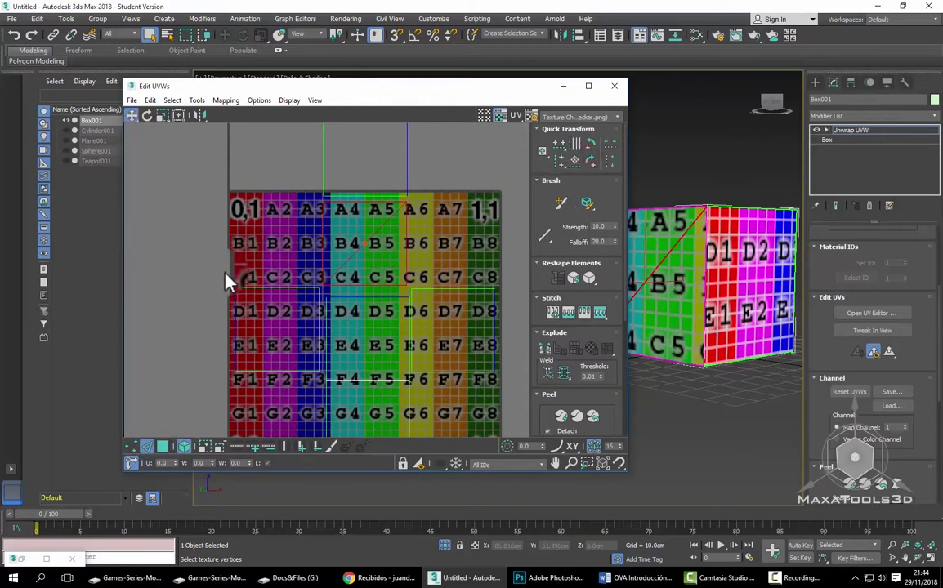
pyautogui.moveTo(368, 299)
pyautogui.mouseDown()
pyautogui.moveTo(371, 306)
pyautogui.moveTo(354, 298)
pyautogui.mouseUp()
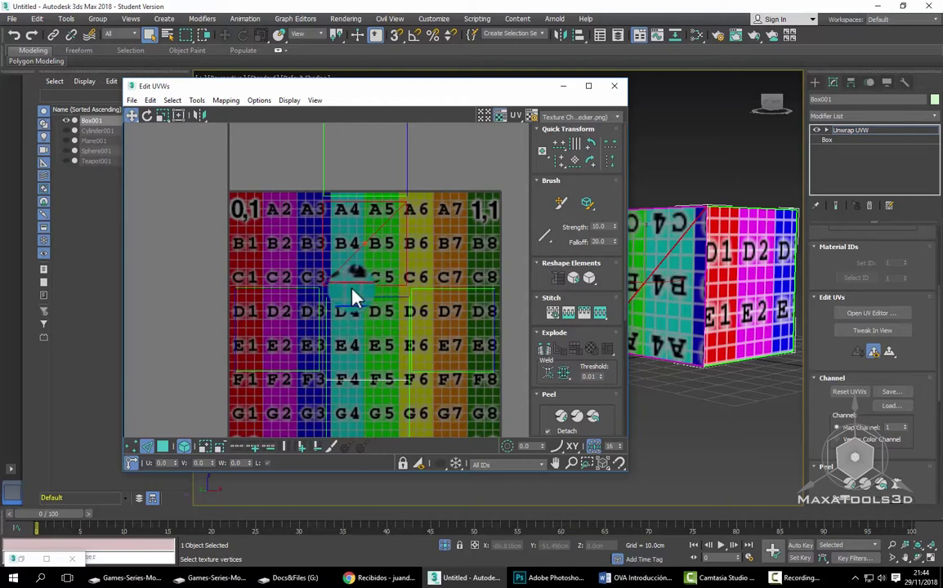
pyautogui.scroll(3, 349, 296)
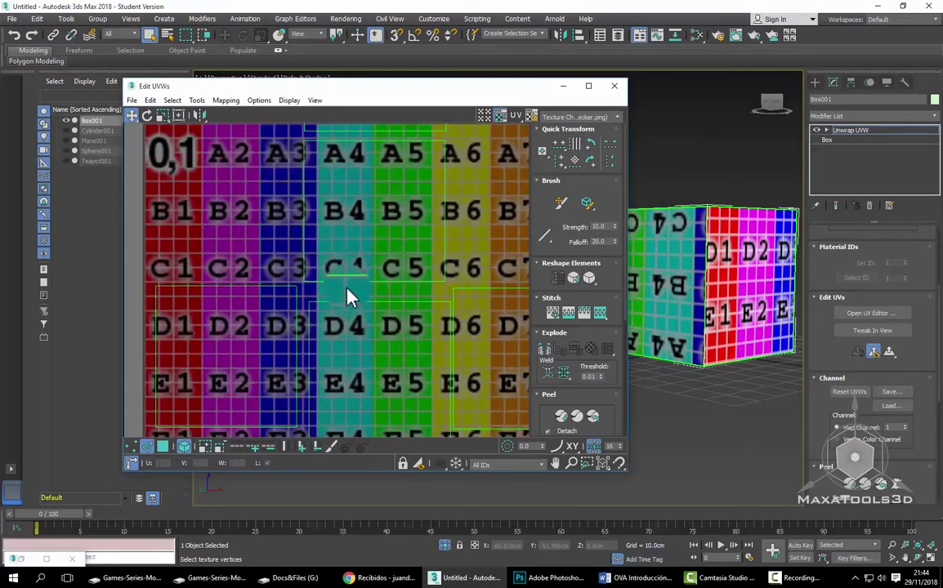
# Step: Switch to UV edge selection and pick a single shared horizontal edge near C4/B5
pyautogui.click(147, 446)
pyautogui.click(395, 281)
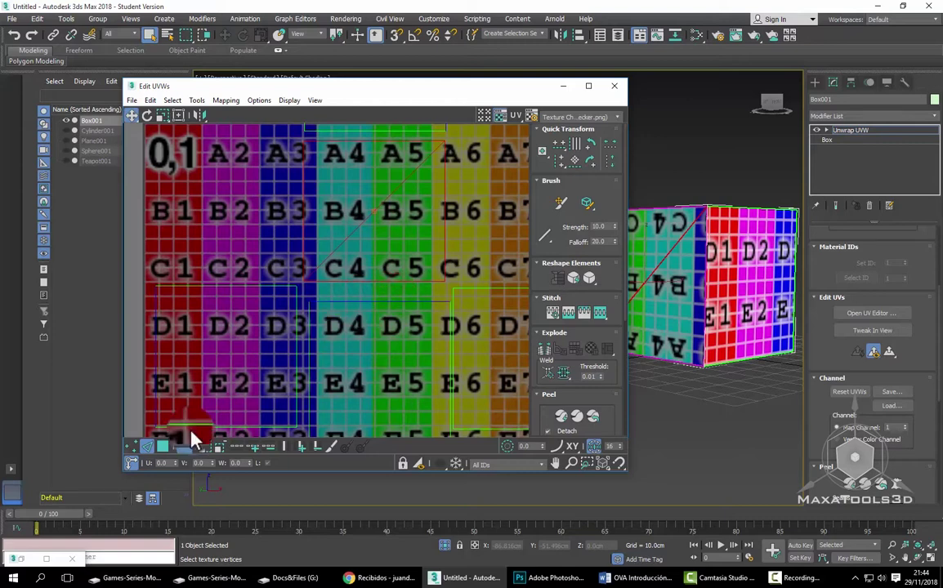
pyautogui.click(342, 299)
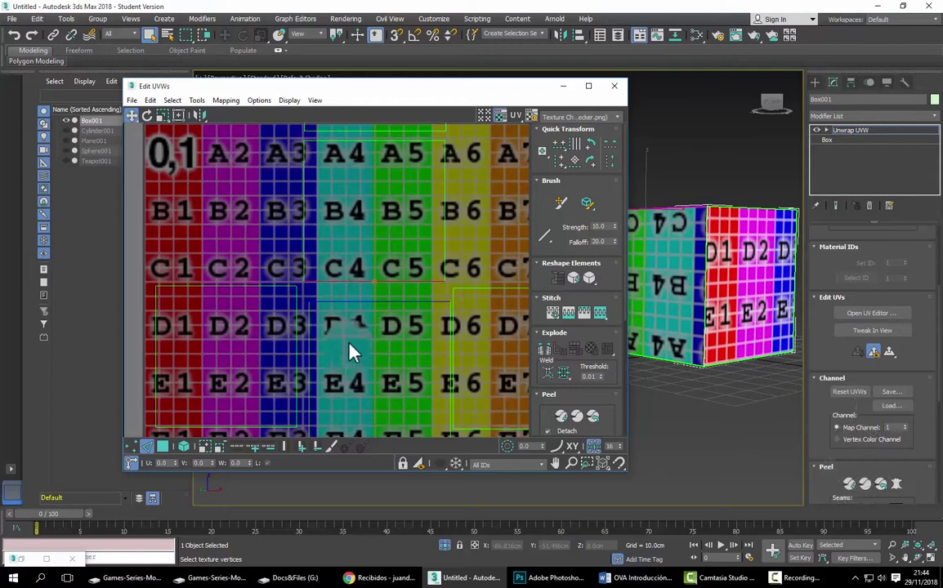
pyautogui.scroll(-2, 315, 326)
pyautogui.click(145, 453)
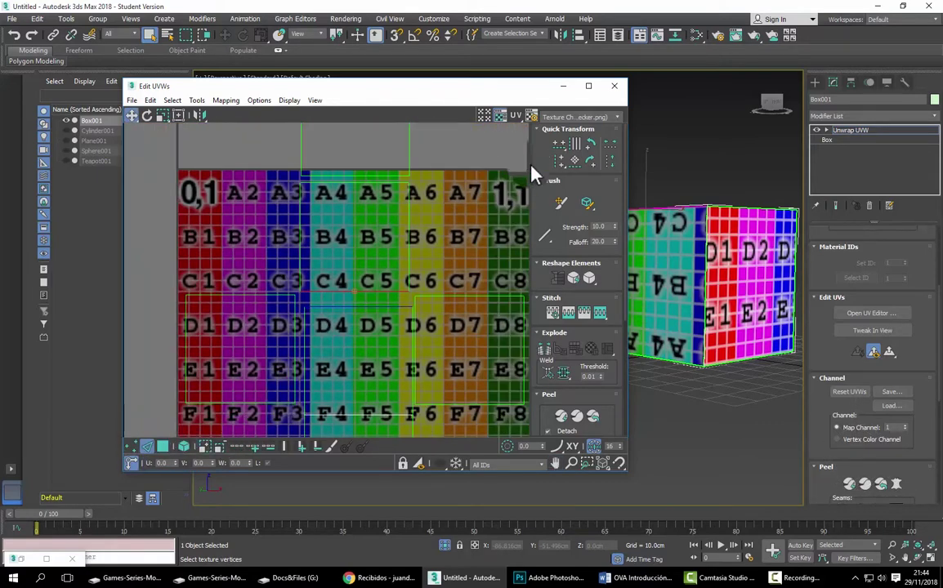
# Step: Stitch the selected edge to its partner and reframe the checker layout
pyautogui.click(602, 317)
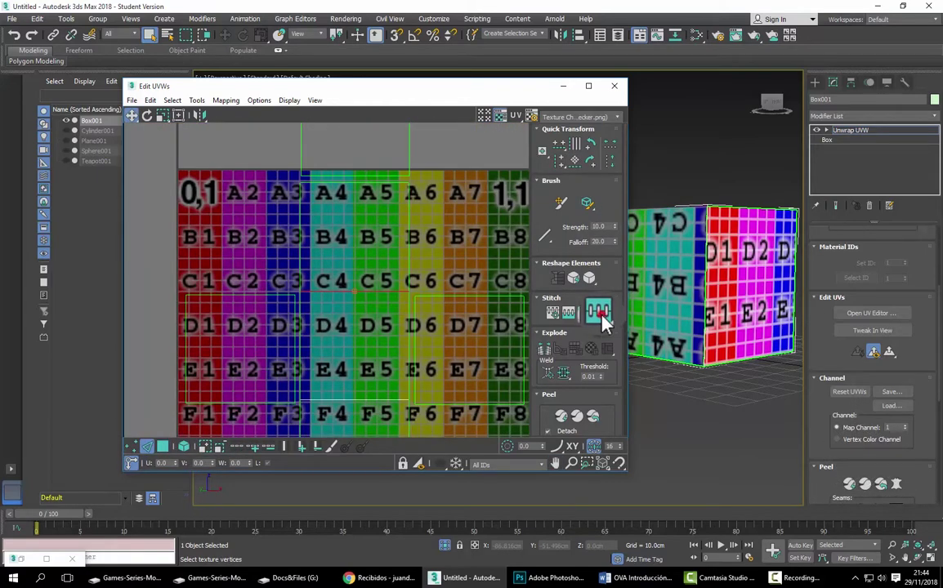
pyautogui.moveTo(490, 270); pyautogui.dragTo(438, 226, button='middle')
pyautogui.scroll(-2, 438, 226)
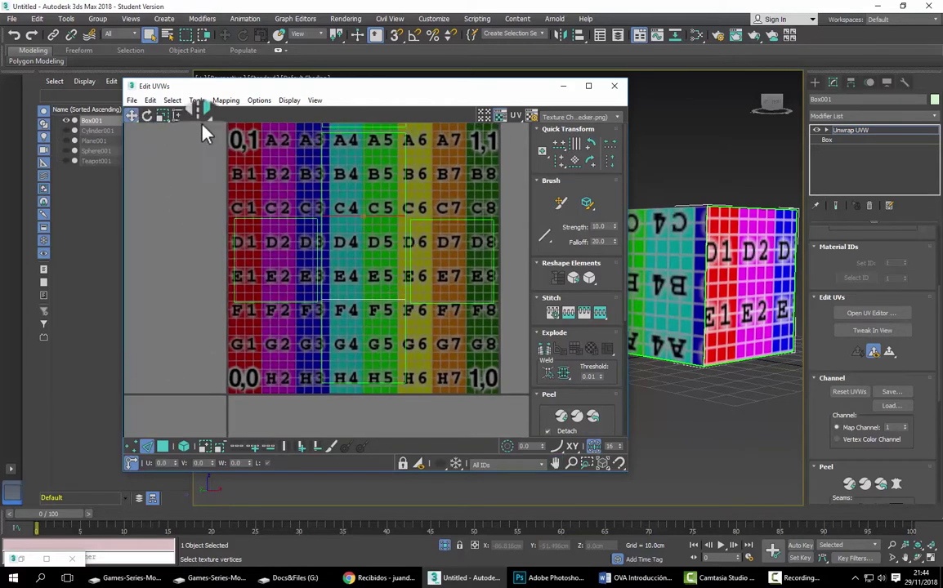
# Step: Select and nudge the UV vertices near E5/F5, checking the cube's top
pyautogui.click(184, 446)
pyautogui.click(370, 299)
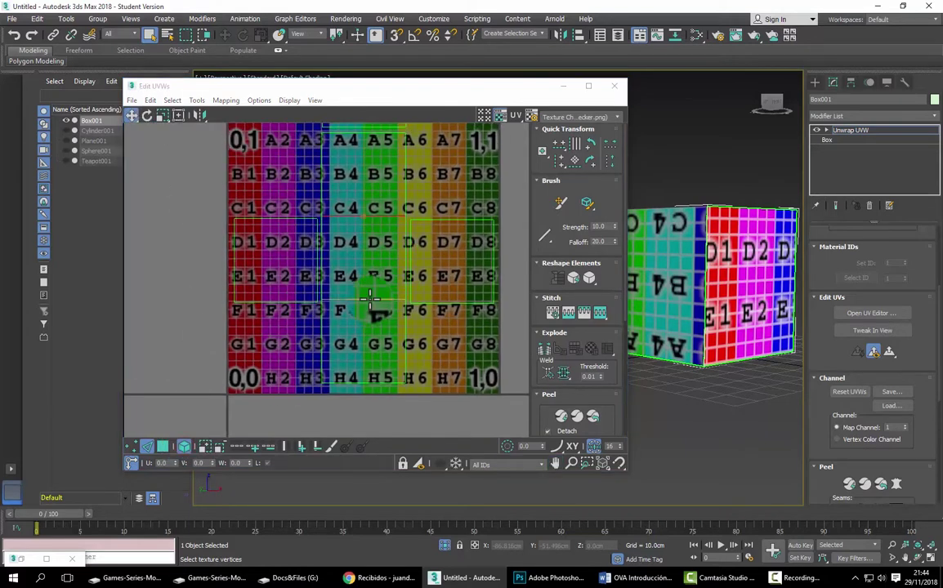
pyautogui.moveTo(370, 299)
pyautogui.mouseDown()
pyautogui.moveTo(351, 336)
pyautogui.moveTo(362, 292)
pyautogui.moveTo(372, 301)
pyautogui.mouseUp()
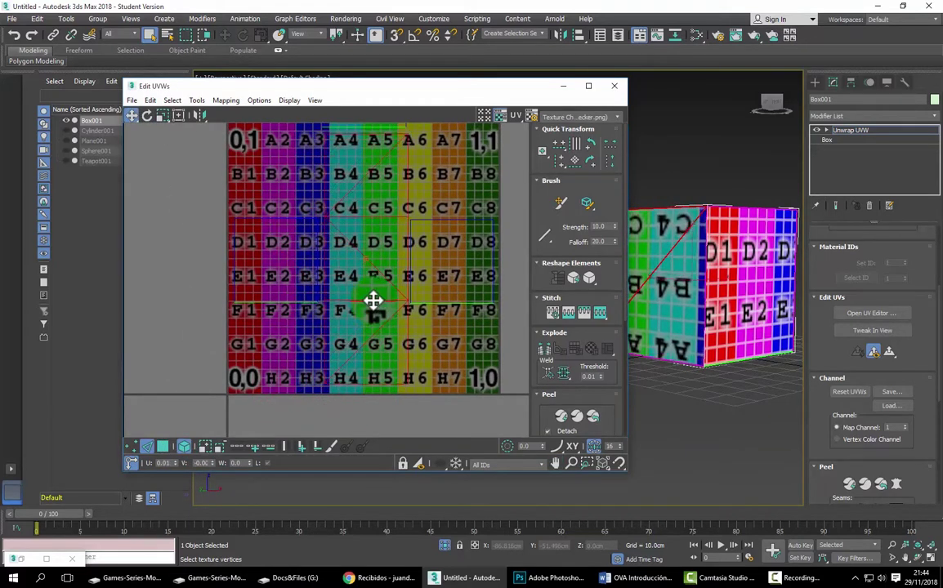
pyautogui.moveTo(633, 270)
pyautogui.keyDown('alt'); pyautogui.mouseDown(button='middle')
pyautogui.moveTo(722, 377)
pyautogui.moveTo(721, 360)
pyautogui.moveTo(687, 379)
pyautogui.mouseUp(button='middle'); pyautogui.keyUp('alt')
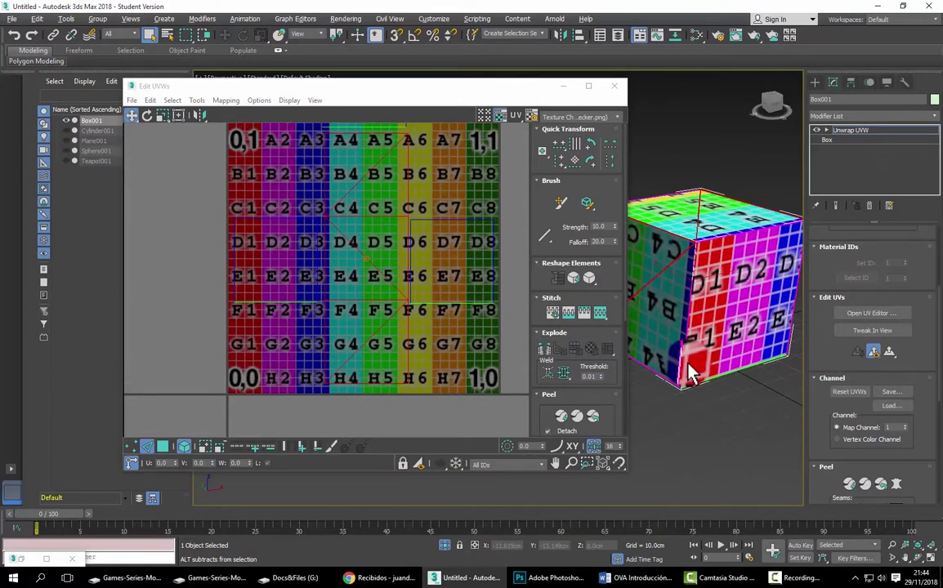
pyautogui.click(361, 197)
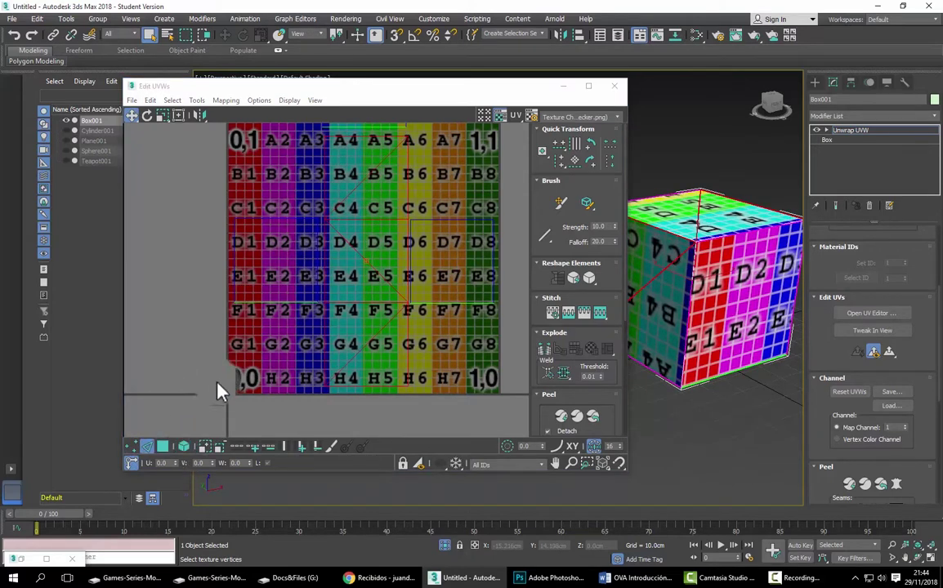
pyautogui.scroll(4, 412, 268)
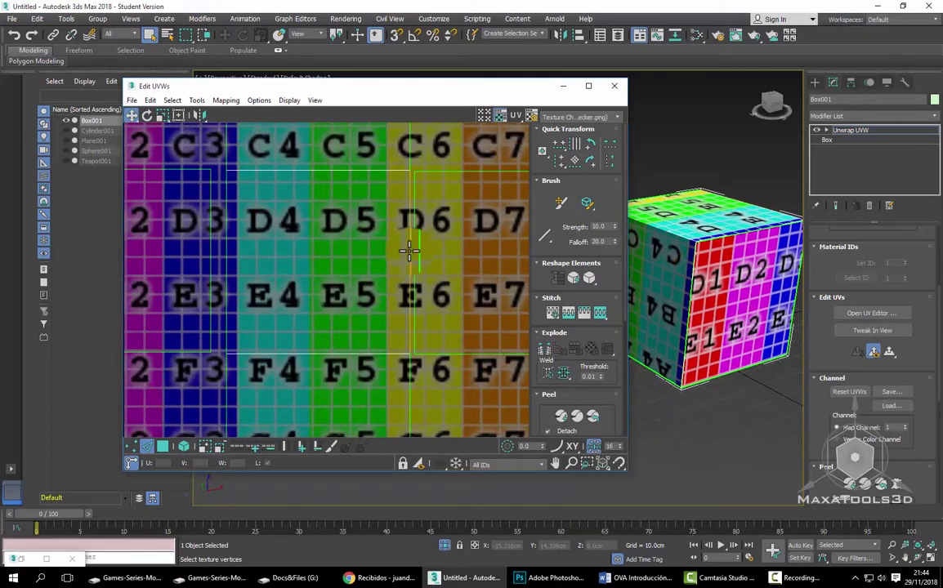
pyautogui.scroll(-2, 374, 316)
pyautogui.scroll(-2, 358, 315)
pyautogui.scroll(-2, 357, 315)
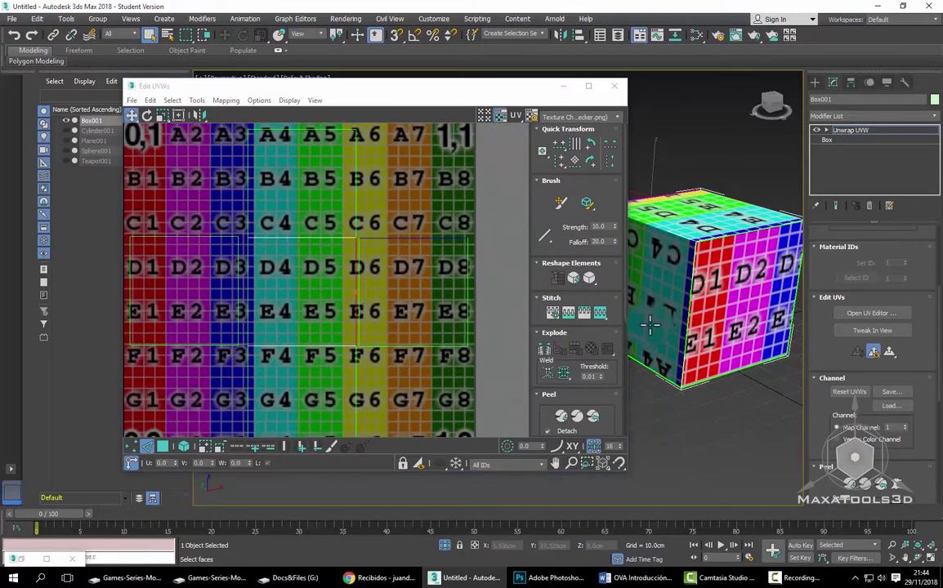
# Step: Move the selected piece from C6 down to D6 and stitch its edges together
pyautogui.moveTo(653, 326)
pyautogui.keyDown('alt'); pyautogui.mouseDown(button='middle')
pyautogui.moveTo(633, 351)
pyautogui.moveTo(662, 368)
pyautogui.moveTo(757, 253)
pyautogui.moveTo(609, 353)
pyautogui.moveTo(728, 347)
pyautogui.moveTo(692, 332)
pyautogui.moveTo(712, 337)
pyautogui.moveTo(709, 302)
pyautogui.moveTo(789, 332)
pyautogui.moveTo(746, 332)
pyautogui.mouseUp(button='middle'); pyautogui.keyUp('alt')
pyautogui.scroll(-2, 408, 270)
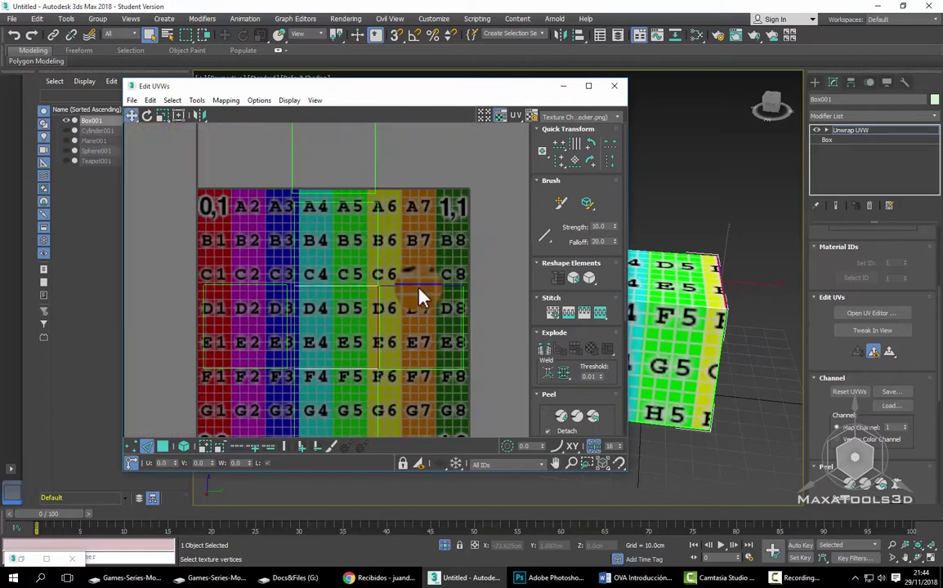
pyautogui.scroll(1, 413, 278)
pyautogui.scroll(2, 410, 273)
pyautogui.moveTo(294, 157)
pyautogui.mouseDown(button='middle')
pyautogui.moveTo(303, 208)
pyautogui.moveTo(293, 239)
pyautogui.mouseUp(button='middle')
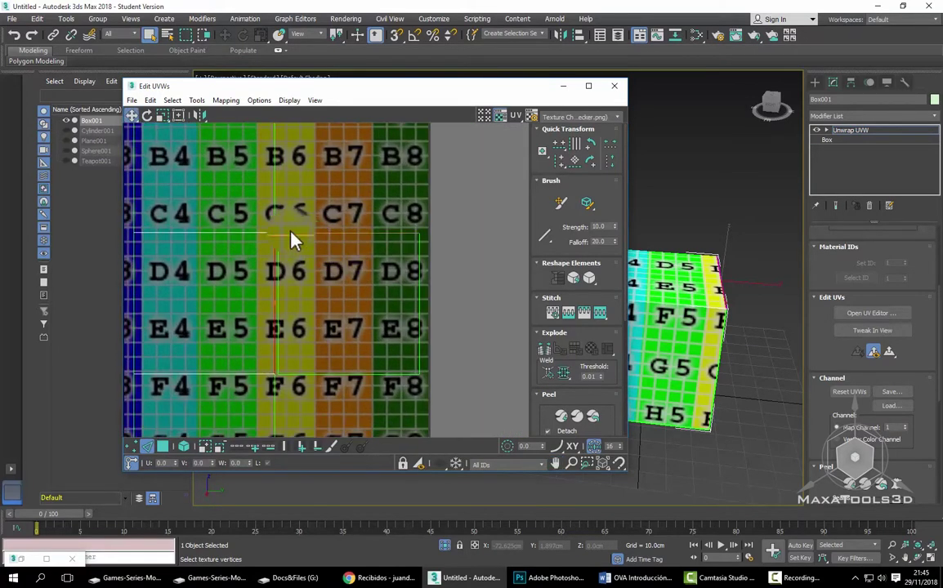
pyautogui.moveTo(291, 231)
pyautogui.mouseDown()
pyautogui.moveTo(271, 257)
pyautogui.moveTo(403, 234)
pyautogui.moveTo(324, 266)
pyautogui.mouseUp()
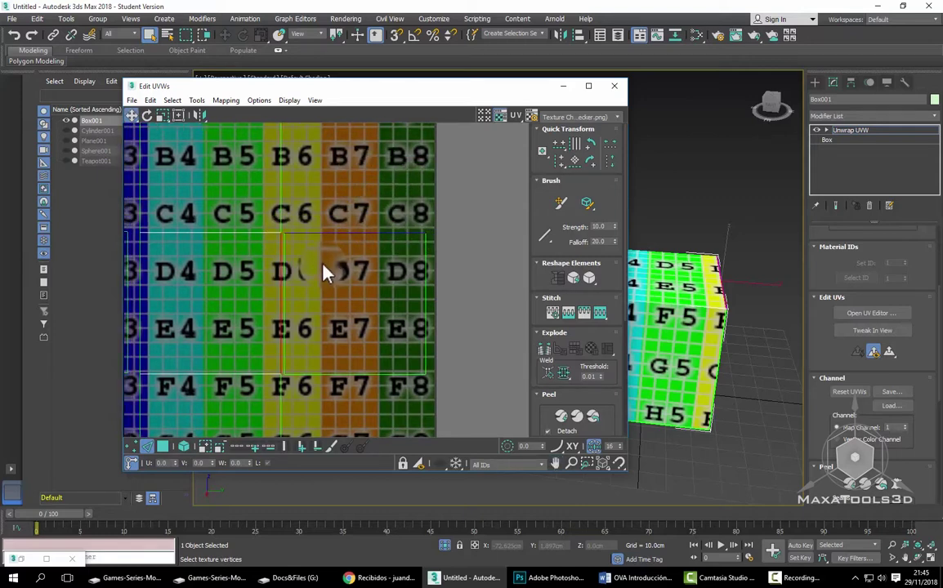
pyautogui.click(600, 314)
pyautogui.scroll(-3, 387, 311)
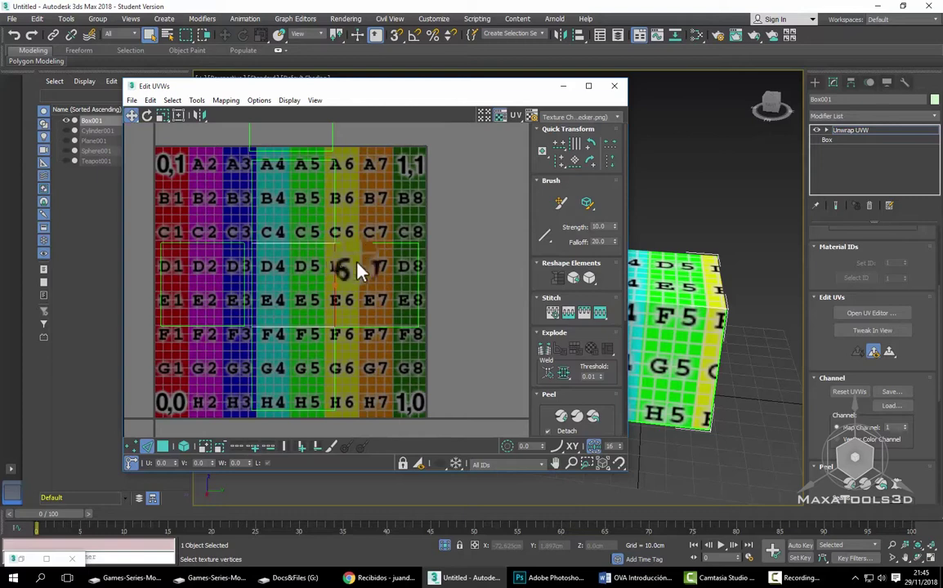
pyautogui.moveTo(358, 267); pyautogui.dragTo(413, 272, button='middle')
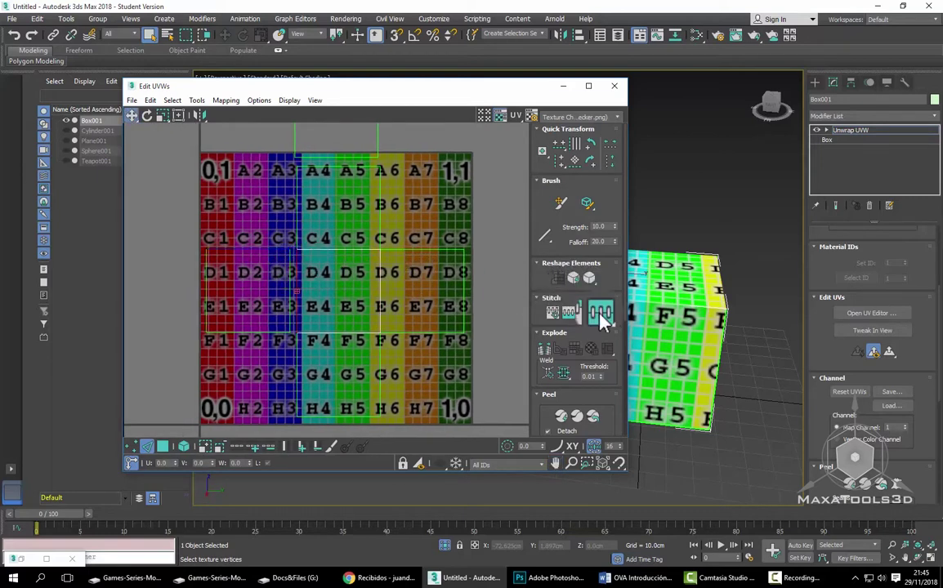
pyautogui.scroll(-3, 362, 302)
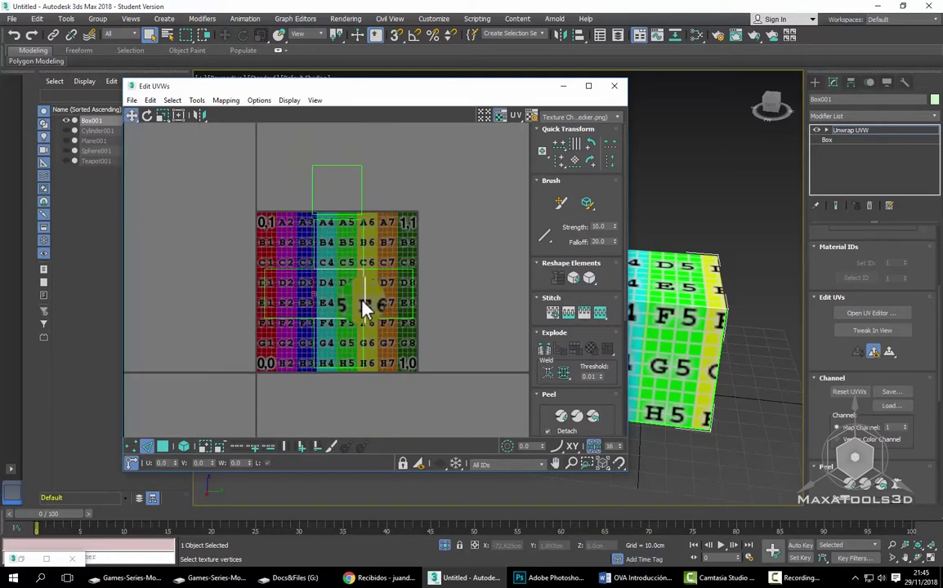
# Step: Inspect the cube's mapped faces and the UV layout, then deselect all UV vertices
pyautogui.scroll(2, 392, 294)
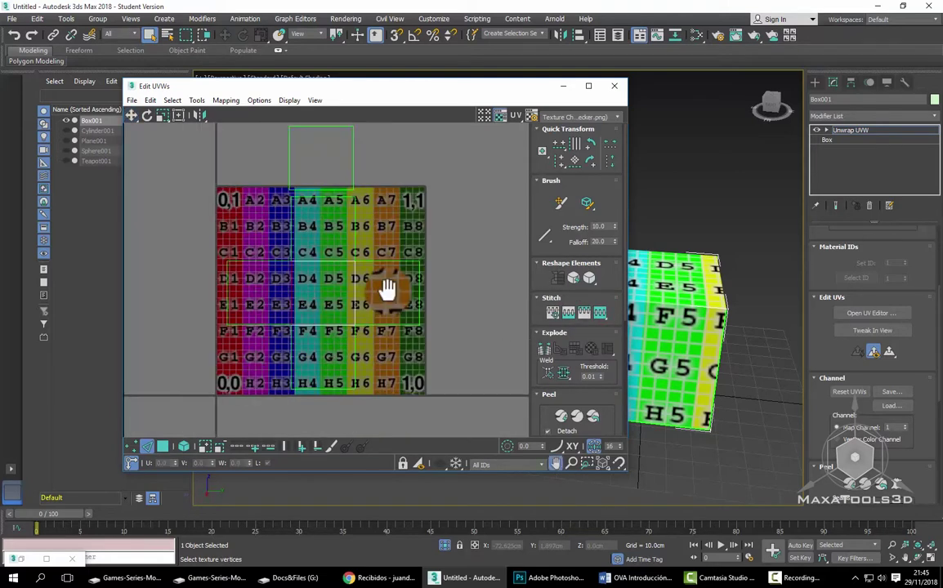
pyautogui.scroll(1, 359, 290)
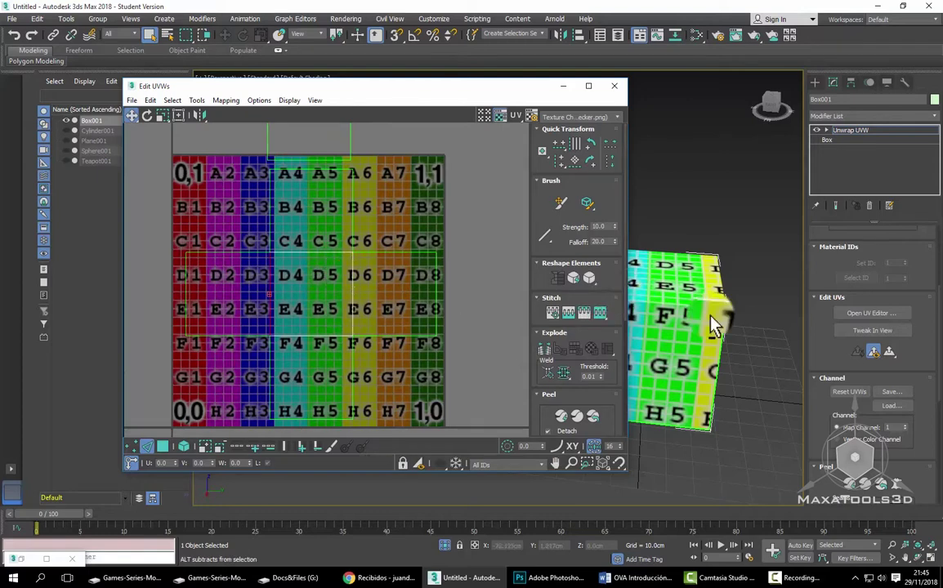
pyautogui.keyDown('alt'); pyautogui.moveTo(715, 314); pyautogui.dragTo(722, 310, button='middle'); pyautogui.keyUp('alt')
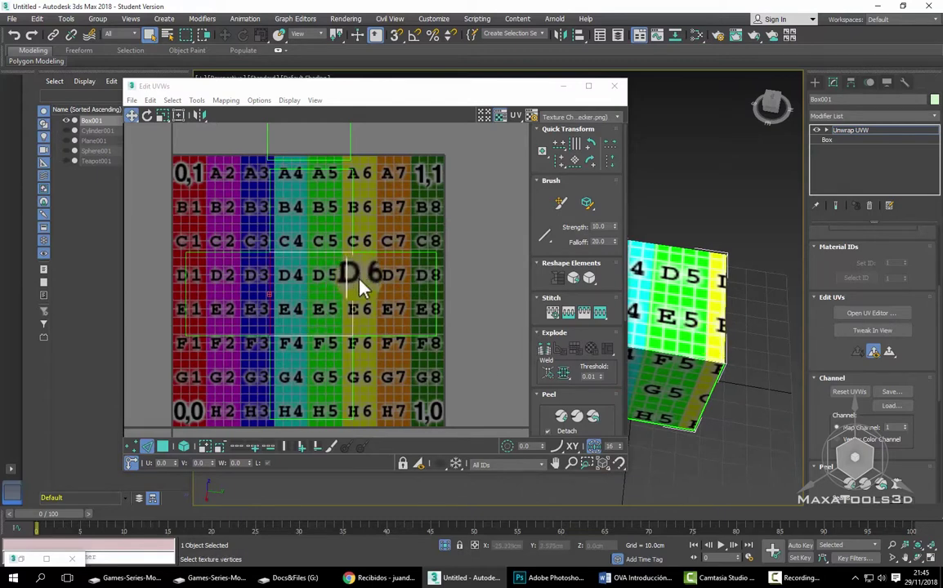
pyautogui.moveTo(633, 315)
pyautogui.keyDown('alt'); pyautogui.mouseDown(button='middle')
pyautogui.moveTo(645, 288)
pyautogui.moveTo(488, 379)
pyautogui.mouseUp(button='middle'); pyautogui.keyUp('alt')
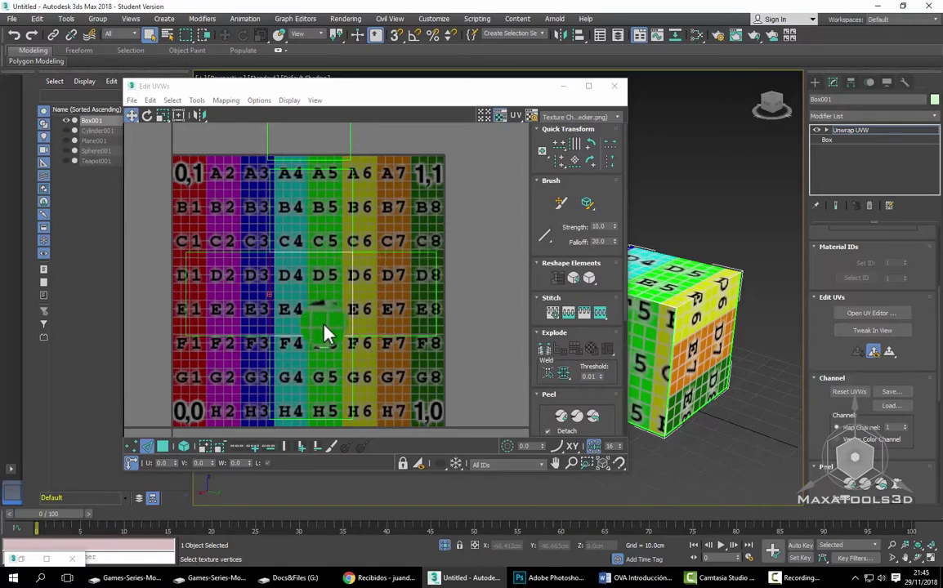
pyautogui.moveTo(324, 334); pyautogui.dragTo(363, 335, button='middle')
pyautogui.moveTo(274, 337); pyautogui.dragTo(276, 368, button='middle')
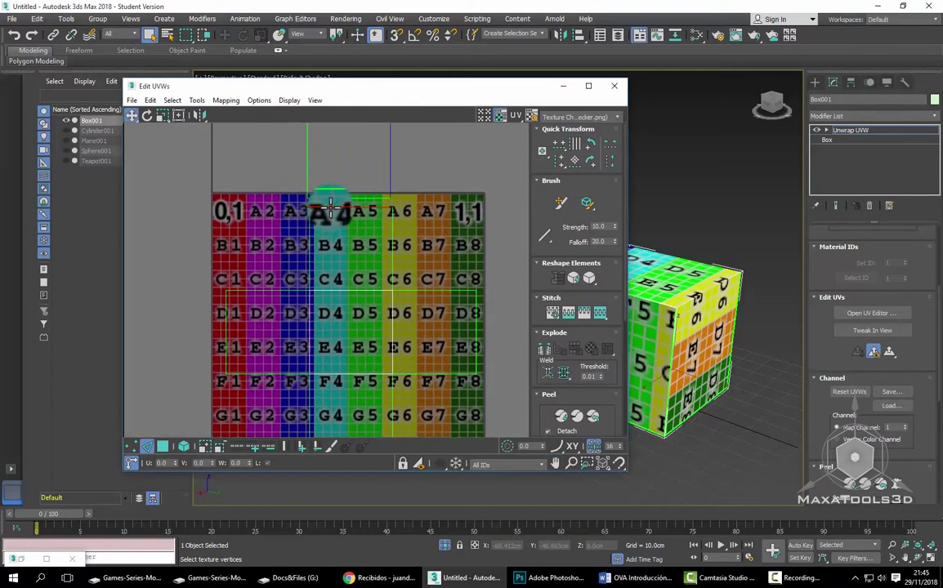
pyautogui.moveTo(315, 273)
pyautogui.mouseDown(button='middle')
pyautogui.moveTo(302, 284)
pyautogui.moveTo(347, 237)
pyautogui.mouseUp(button='middle')
pyautogui.scroll(-2, 351, 286)
pyautogui.scroll(-1, 245, 245)
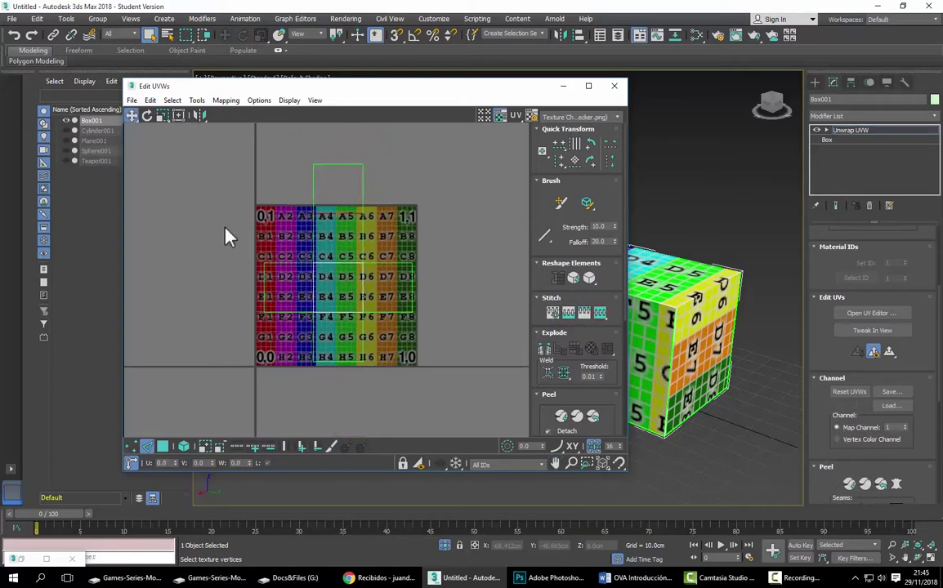
pyautogui.moveTo(312, 295); pyautogui.dragTo(307, 285, button='middle')
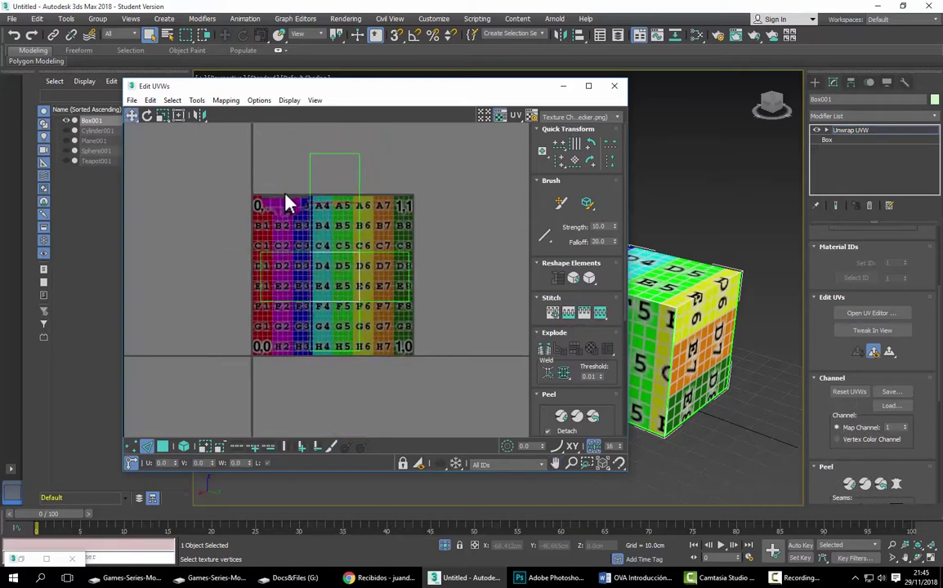
pyautogui.click(348, 229)
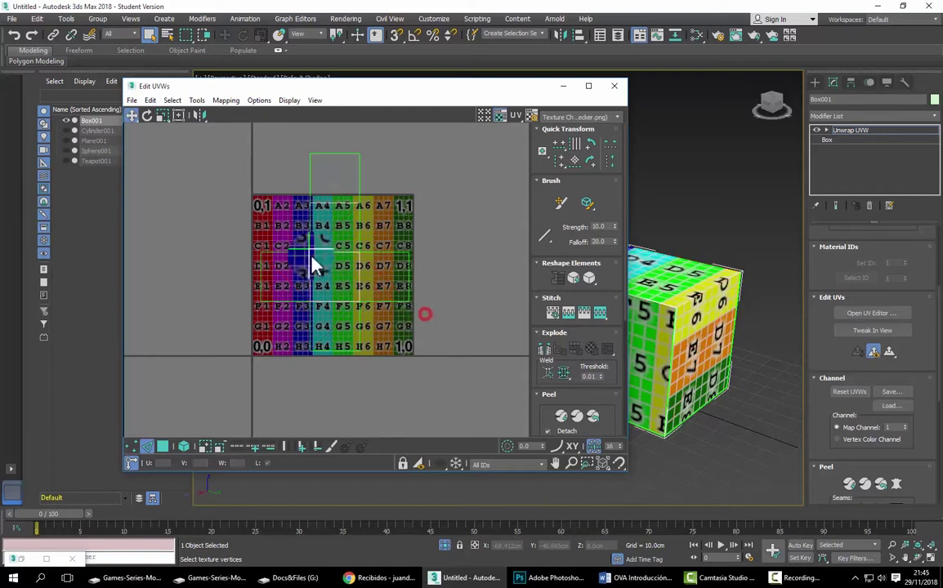
pyautogui.moveTo(282, 204); pyautogui.dragTo(277, 200, button='middle')
# Step: Pack the UV pieces with Pack Custom, then Pack Normalize them into the texture square
pyautogui.scroll(-2, 277, 201)
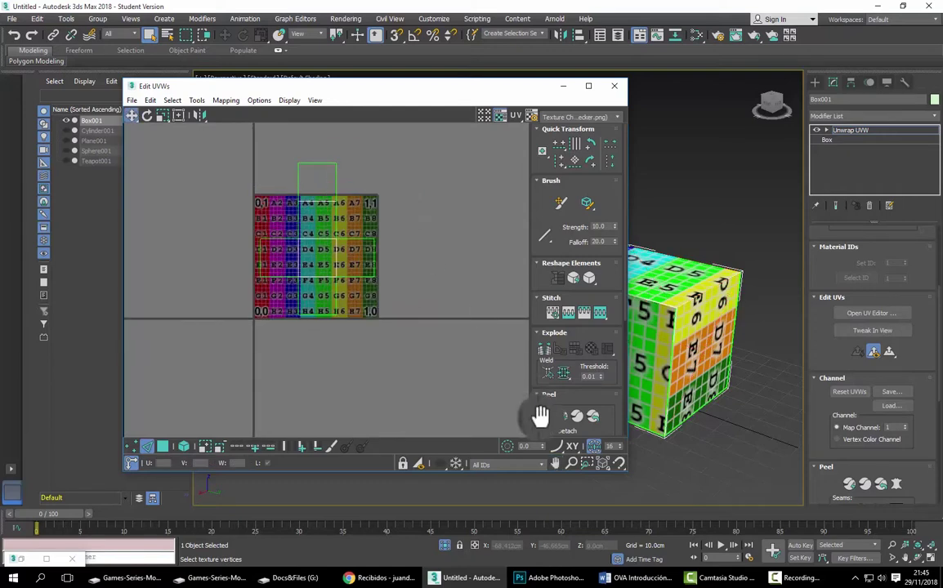
pyautogui.moveTo(537, 414); pyautogui.dragTo(537, 245)
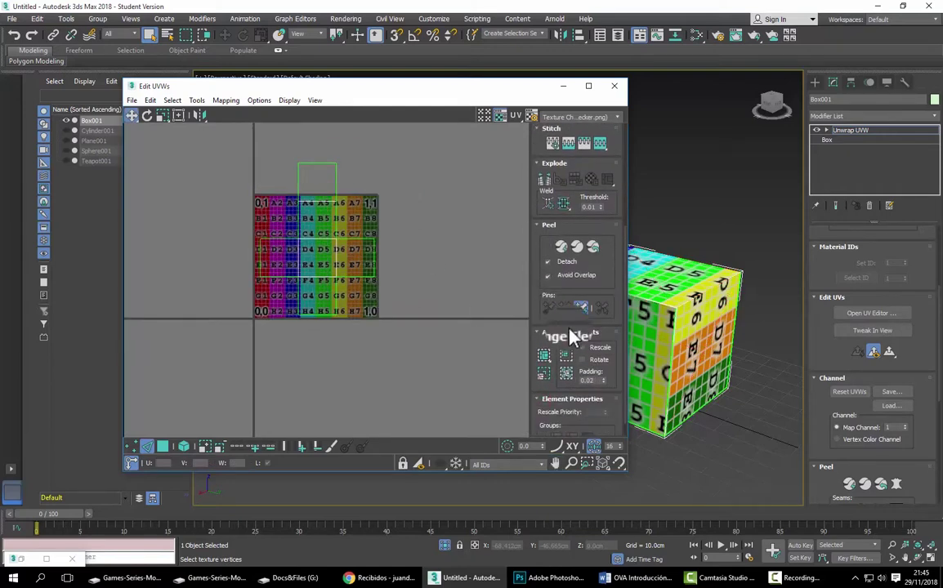
pyautogui.click(565, 354)
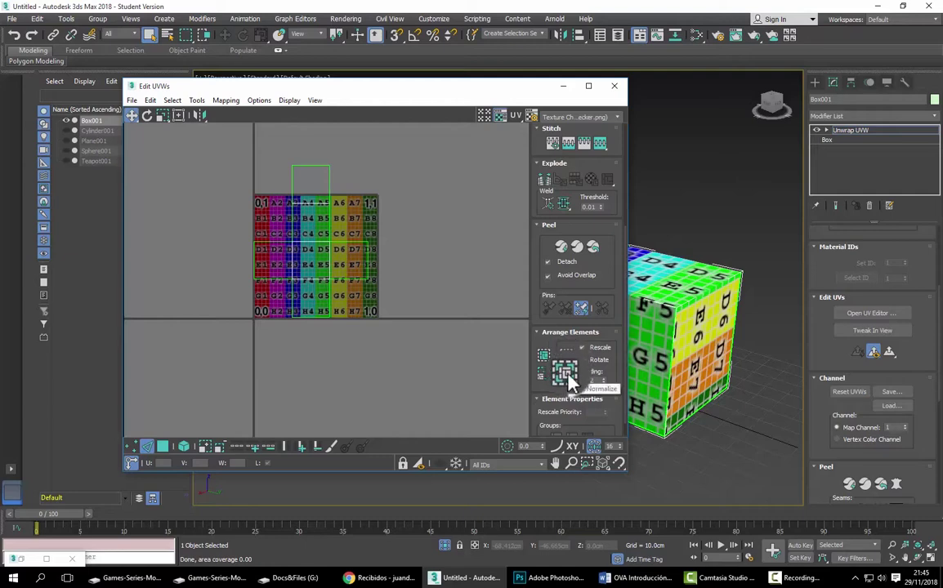
pyautogui.click(566, 372)
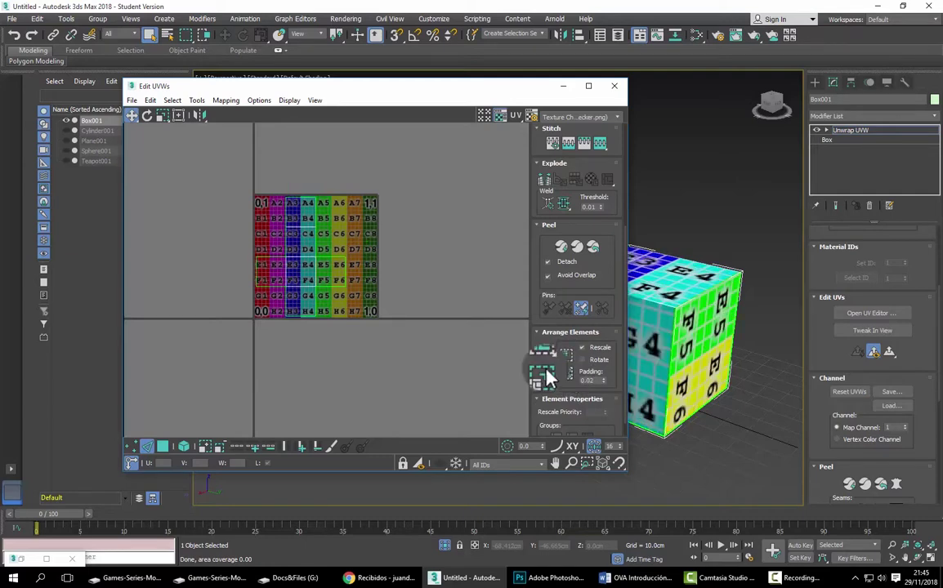
# Step: Undo an accidental move of the selected UV vertices
pyautogui.scroll(2, 326, 305)
pyautogui.scroll(3, 303, 292)
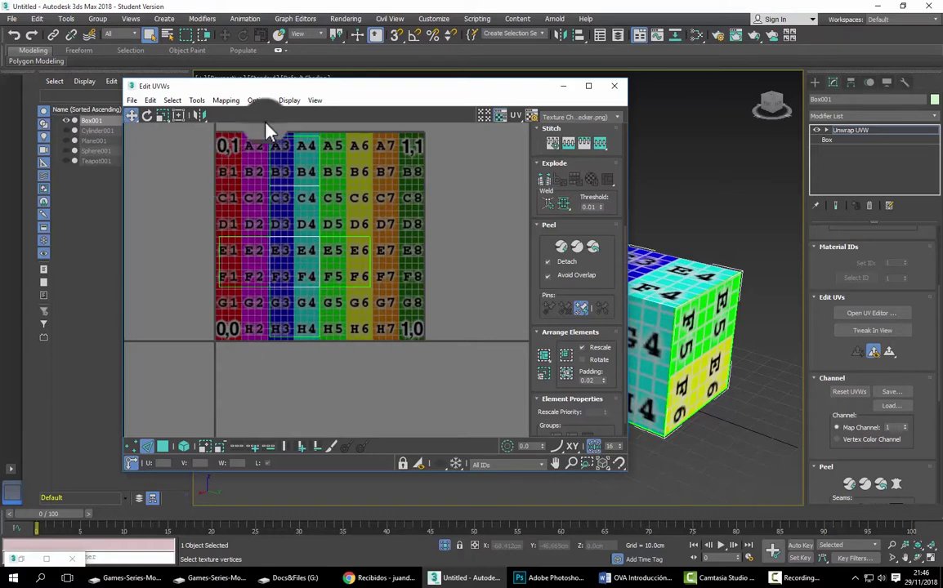
pyautogui.moveTo(337, 235); pyautogui.dragTo(278, 240)
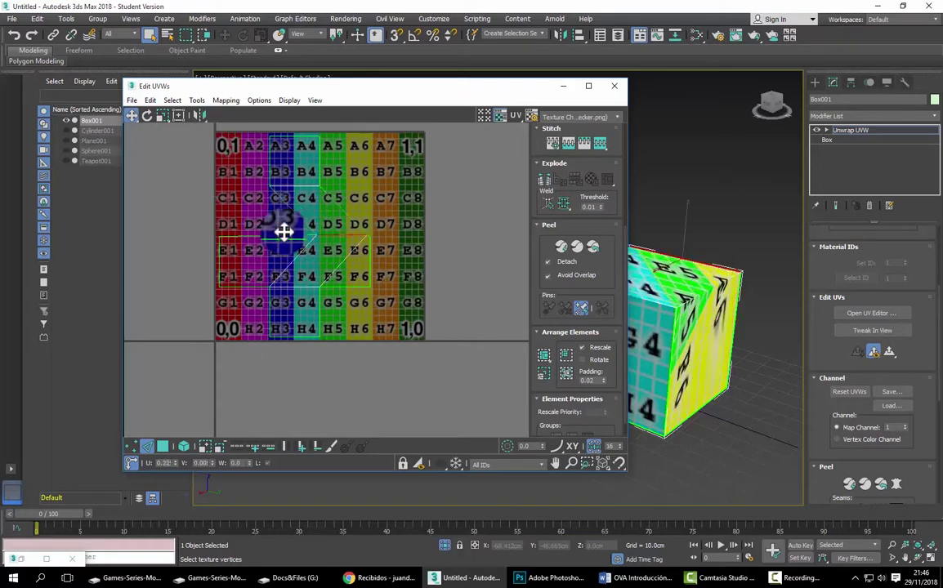
pyautogui.hotkey('ctrl', 'z')
# Step: In polygon mode, move a UV face onto another checker area, then select a different face
pyautogui.click(184, 446)
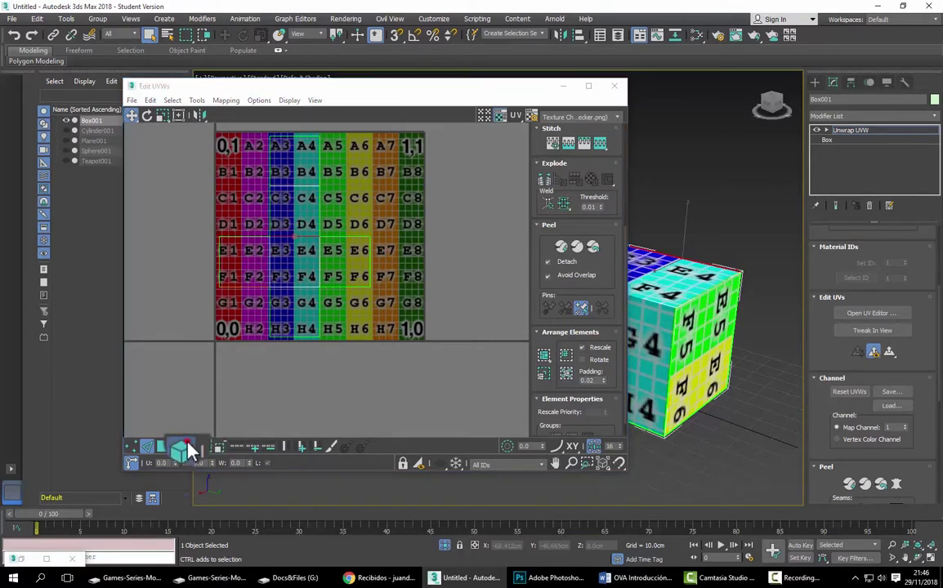
pyautogui.click(311, 278)
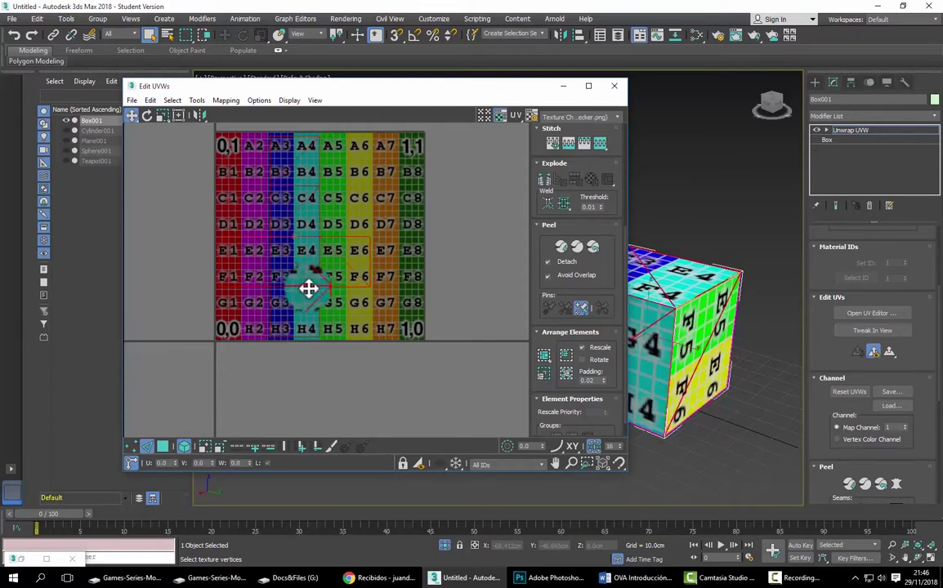
pyautogui.moveTo(307, 288)
pyautogui.mouseDown()
pyautogui.moveTo(334, 288)
pyautogui.moveTo(294, 284)
pyautogui.moveTo(330, 289)
pyautogui.mouseUp()
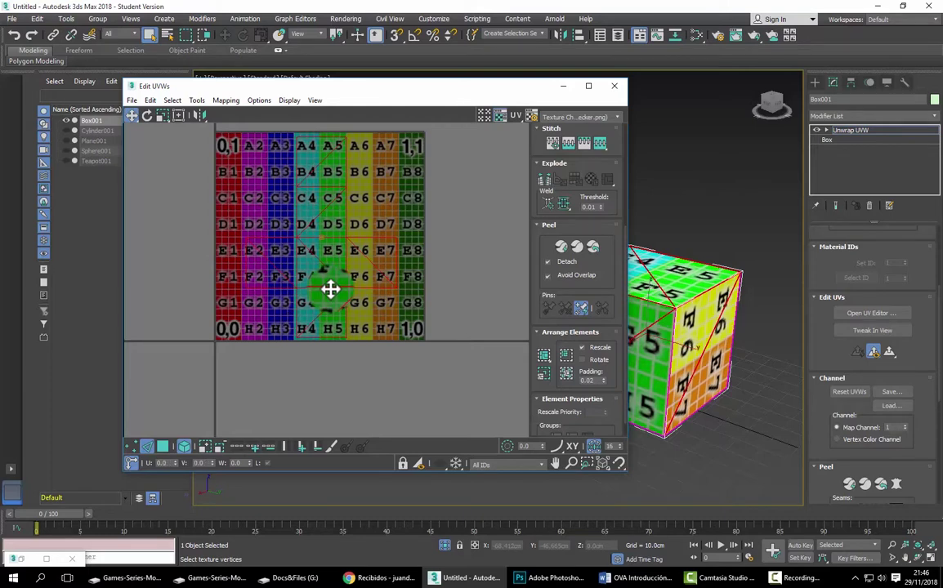
pyautogui.click(313, 137)
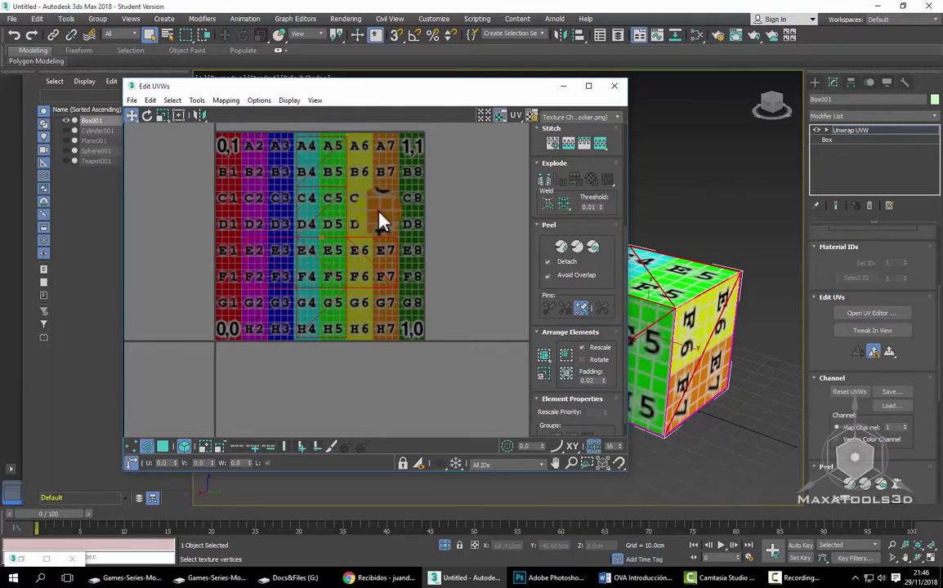
pyautogui.moveTo(359, 310); pyautogui.dragTo(392, 351, button='middle')
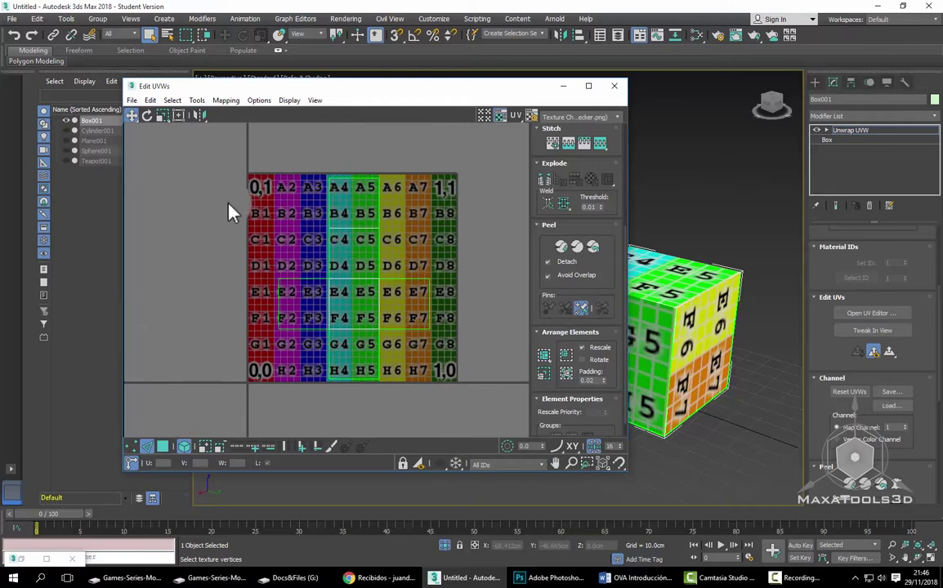
pyautogui.scroll(2, 351, 249)
pyautogui.scroll(1, 353, 269)
pyautogui.moveTo(349, 273); pyautogui.dragTo(352, 276, button='middle')
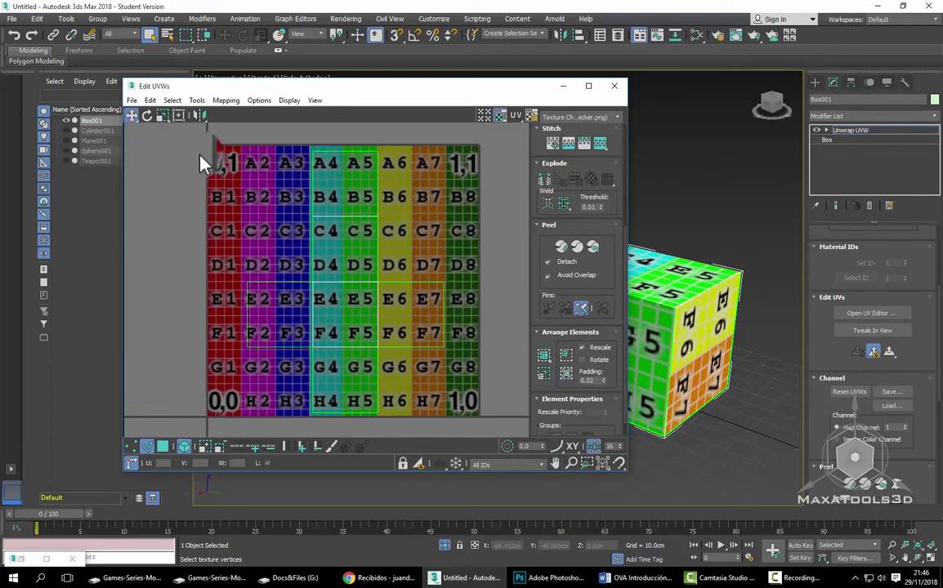
pyautogui.click(200, 100)
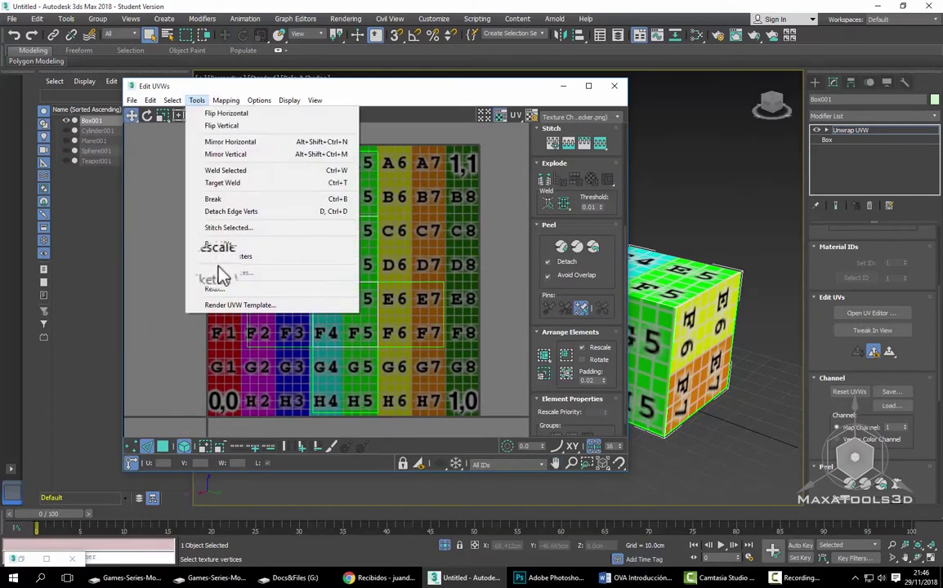
# Step: Render a 1024 × 1024 UVW template of Box001's layout
pyautogui.click(232, 307)
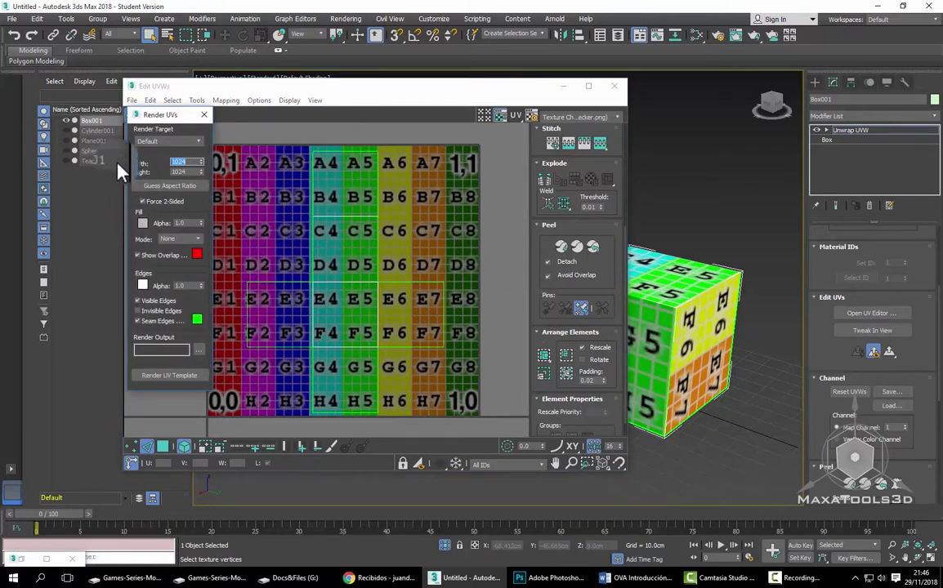
pyautogui.press('Tab')
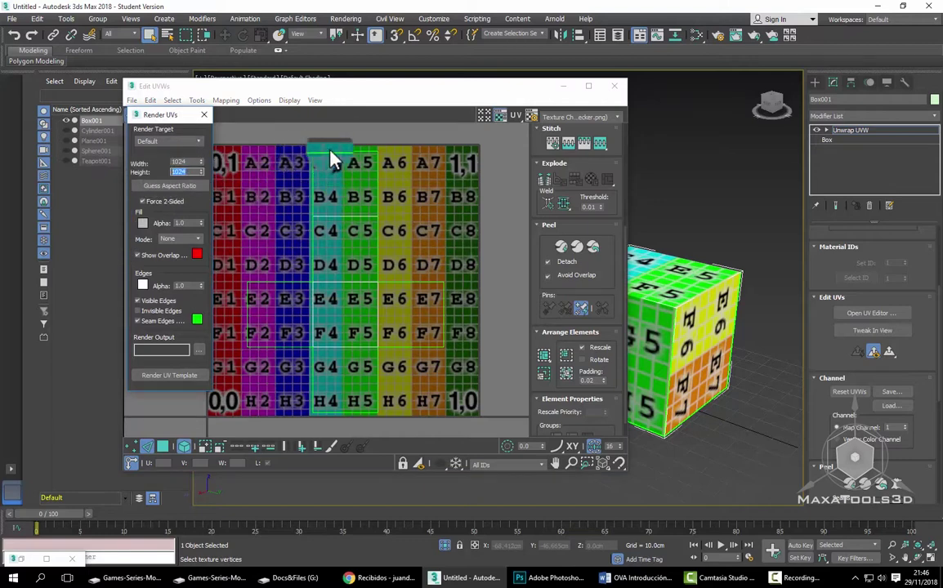
pyautogui.click(158, 377)
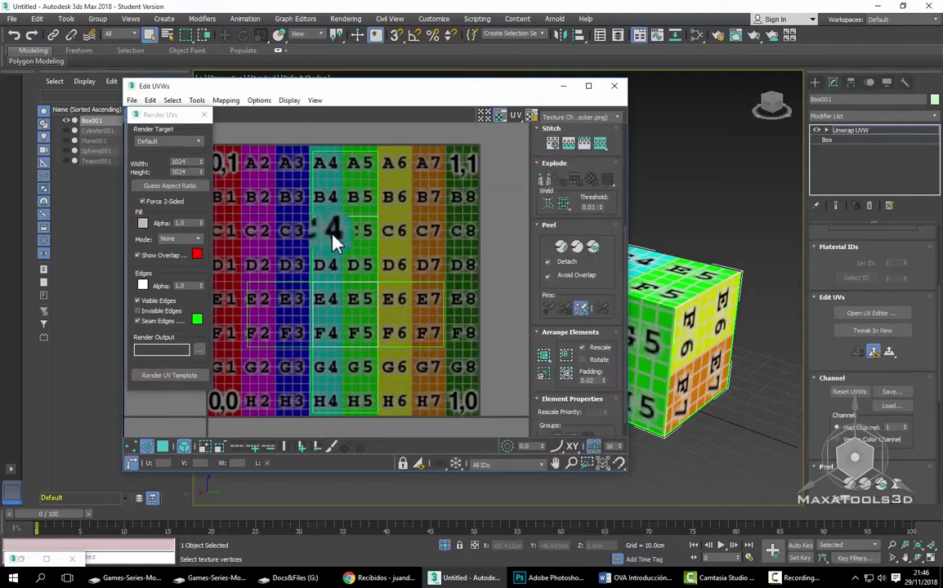
pyautogui.moveTo(372, 102)
pyautogui.mouseDown()
pyautogui.moveTo(205, 341)
pyautogui.moveTo(248, 238)
pyautogui.mouseUp()
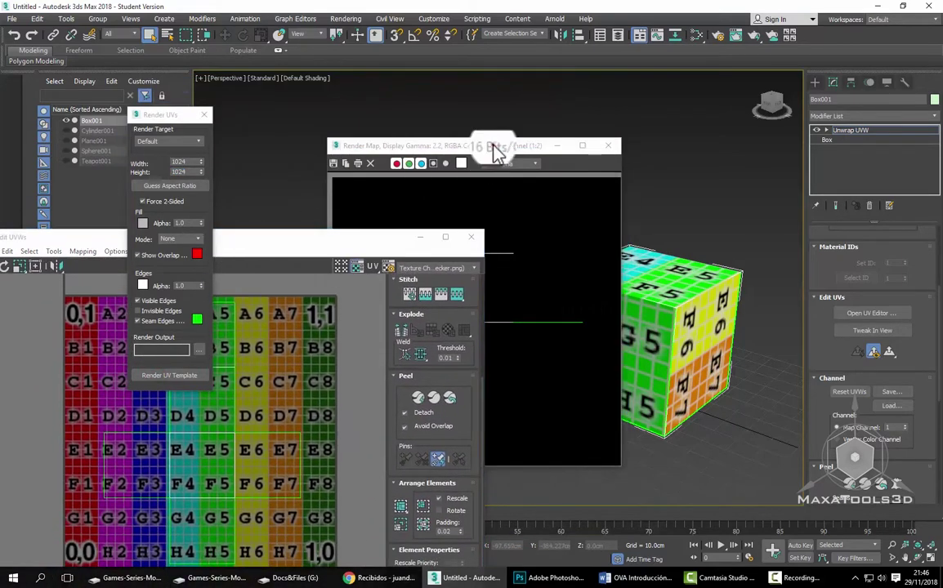
# Step: View the outline-only UV template render at full size
pyautogui.moveTo(496, 151); pyautogui.dragTo(618, 120)
pyautogui.keyDown('ctrl'); pyautogui.click(640, 275); pyautogui.keyUp('ctrl')
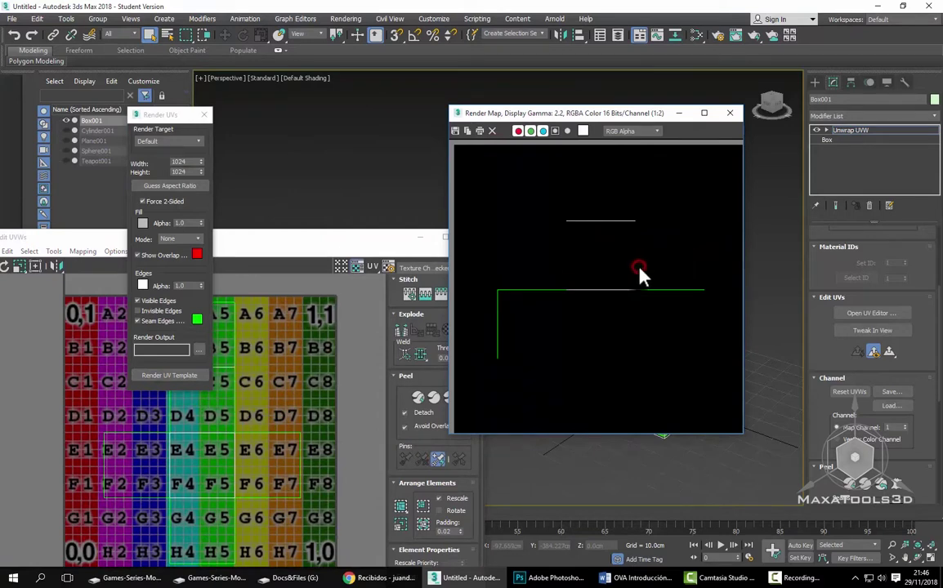
pyautogui.moveTo(600, 272); pyautogui.dragTo(531, 164, button='middle')
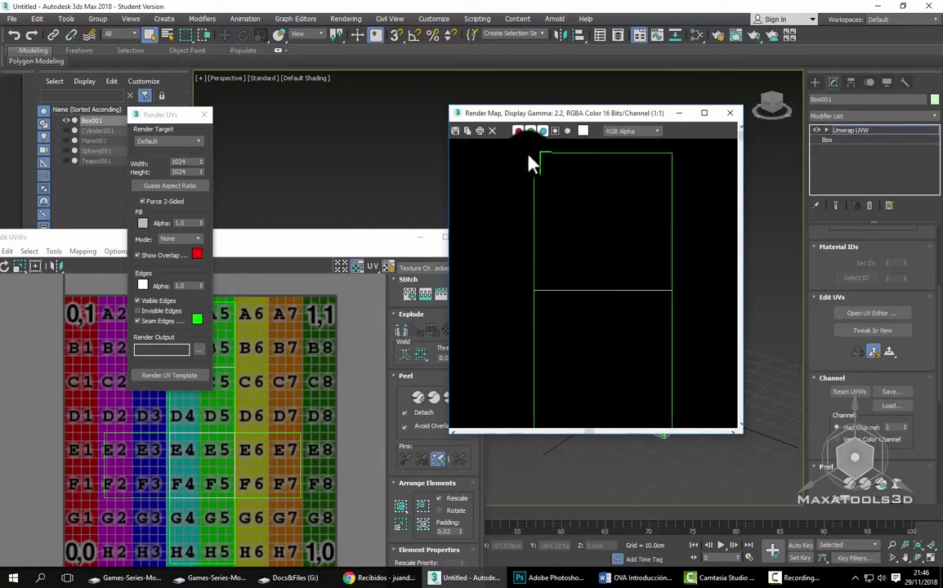
pyautogui.moveTo(657, 256); pyautogui.dragTo(646, 358, button='middle')
pyautogui.scroll(-2, 642, 339)
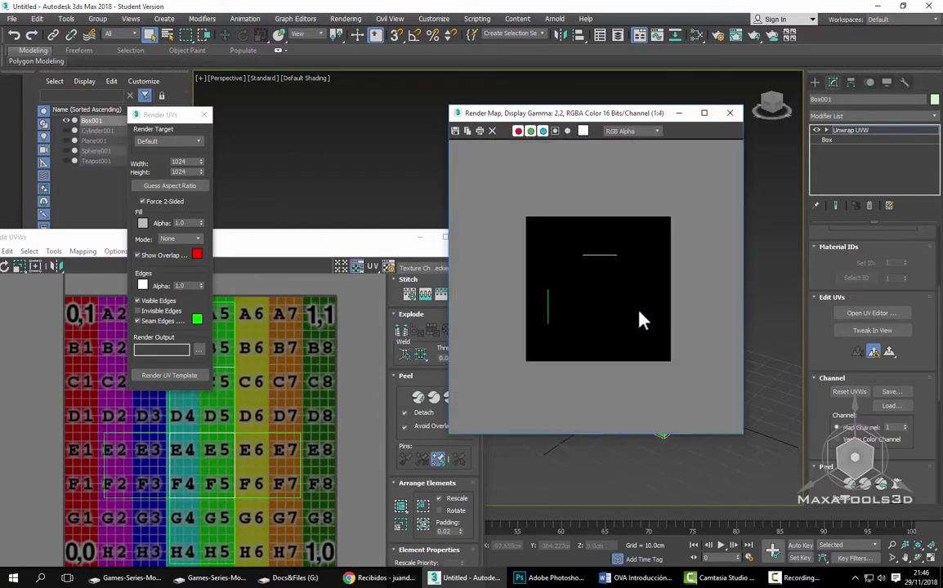
pyautogui.scroll(1, 642, 325)
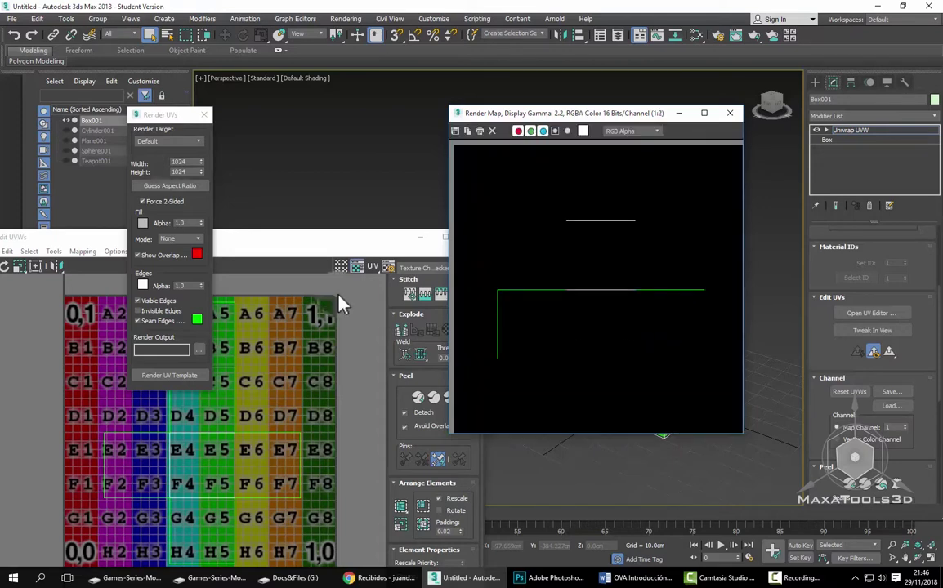
# Step: Render two more UV templates, one with Solid fill and one with Normal fill
pyautogui.click(196, 240)
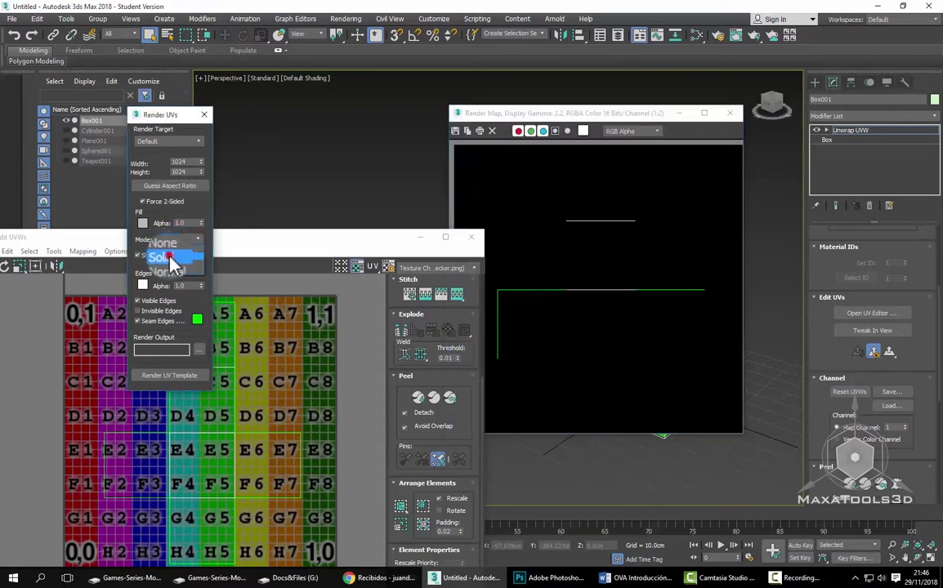
pyautogui.click(168, 257)
pyautogui.click(169, 375)
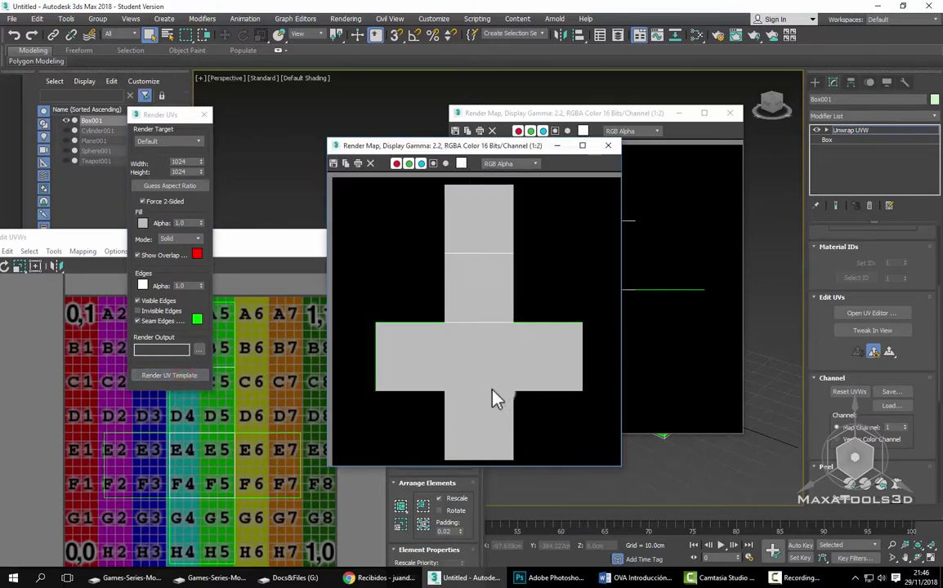
pyautogui.click(196, 239)
pyautogui.click(183, 265)
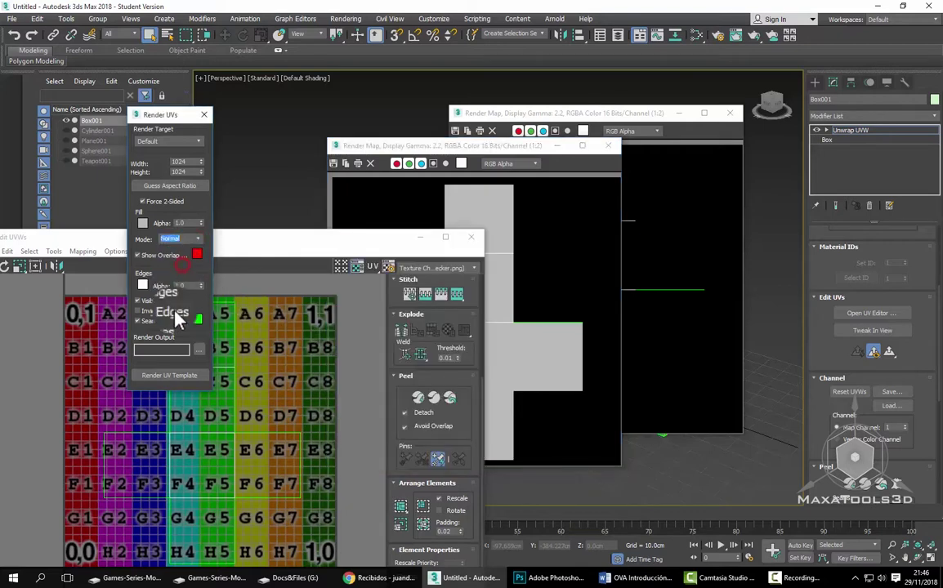
pyautogui.click(168, 375)
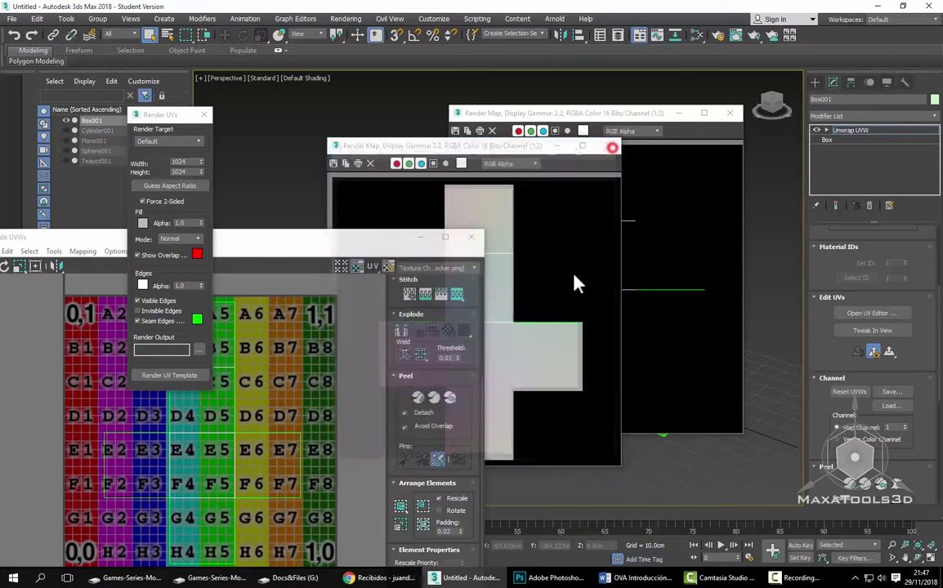
# Step: Arrange the Render Map windows to compare the outline, solid and normal renders
pyautogui.moveTo(639, 116); pyautogui.dragTo(677, 169)
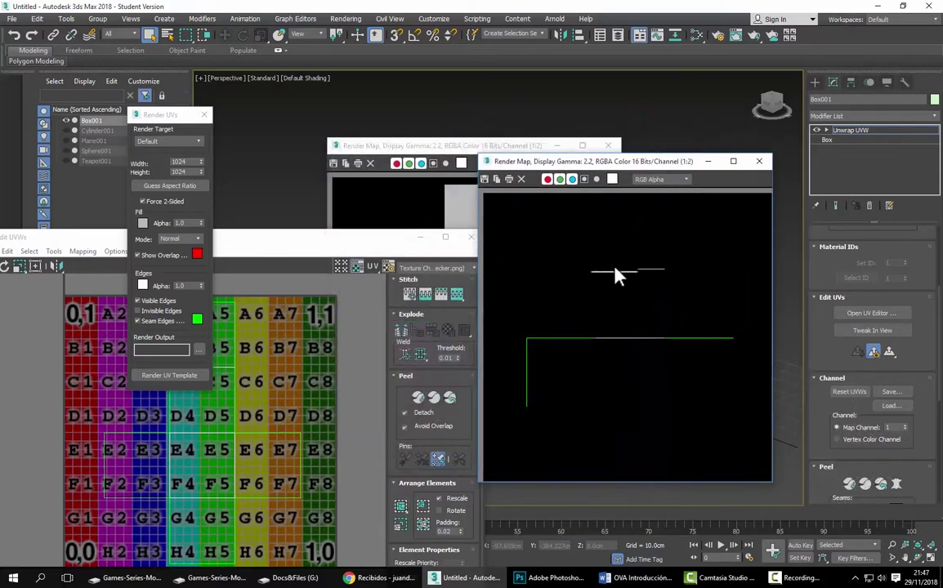
pyautogui.keyDown('ctrl'); pyautogui.click(616, 295); pyautogui.keyUp('ctrl')
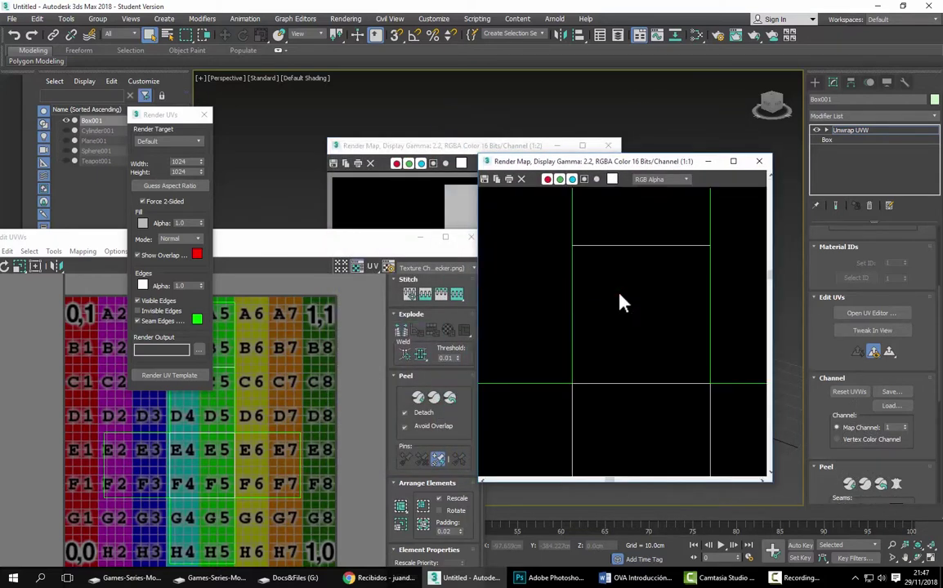
pyautogui.click(406, 146)
pyautogui.moveTo(407, 151); pyautogui.dragTo(340, 130)
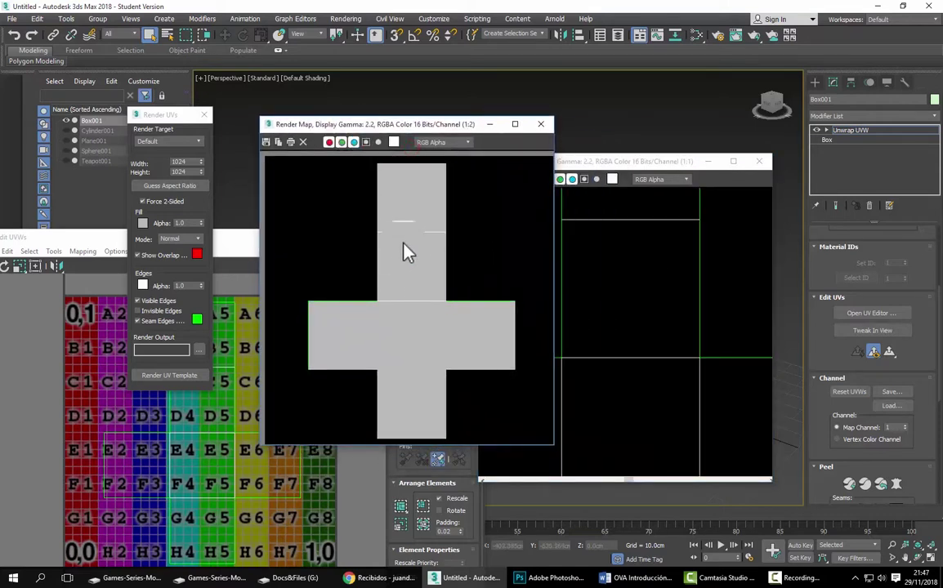
pyautogui.moveTo(563, 161); pyautogui.dragTo(365, 126)
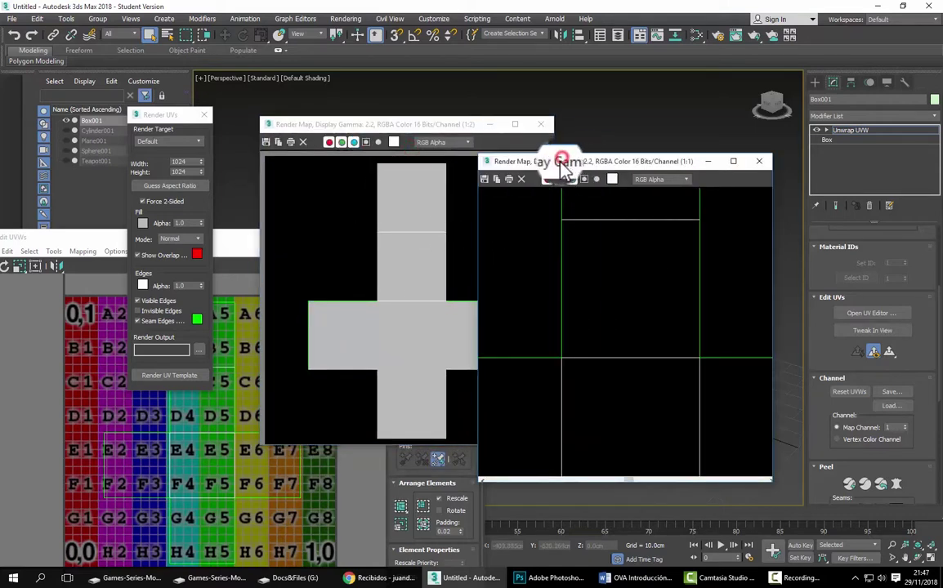
pyautogui.scroll(-1, 456, 233)
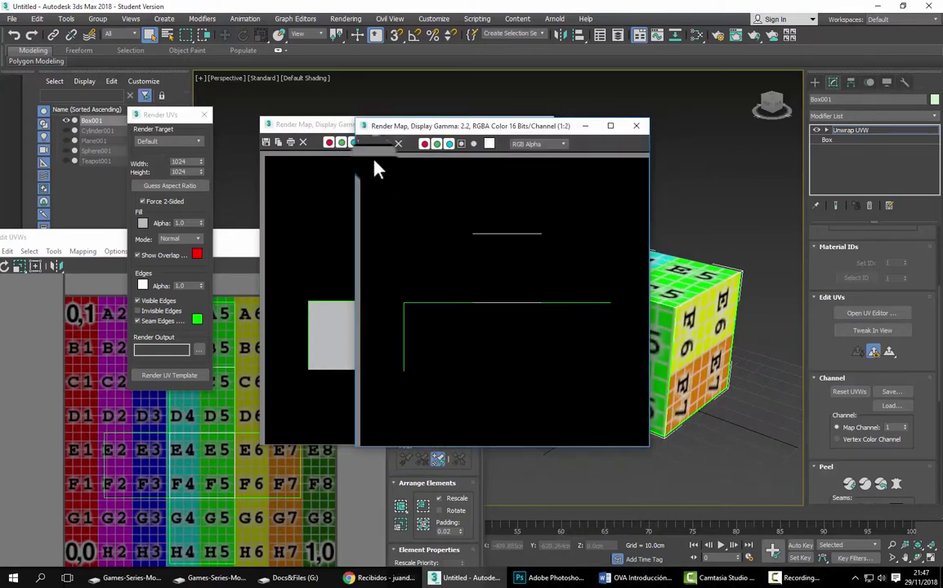
# Step: Save the UV template to the J: drive as the PNG 'Unwrap Cube', keeping its alpha channel
pyautogui.click(362, 143)
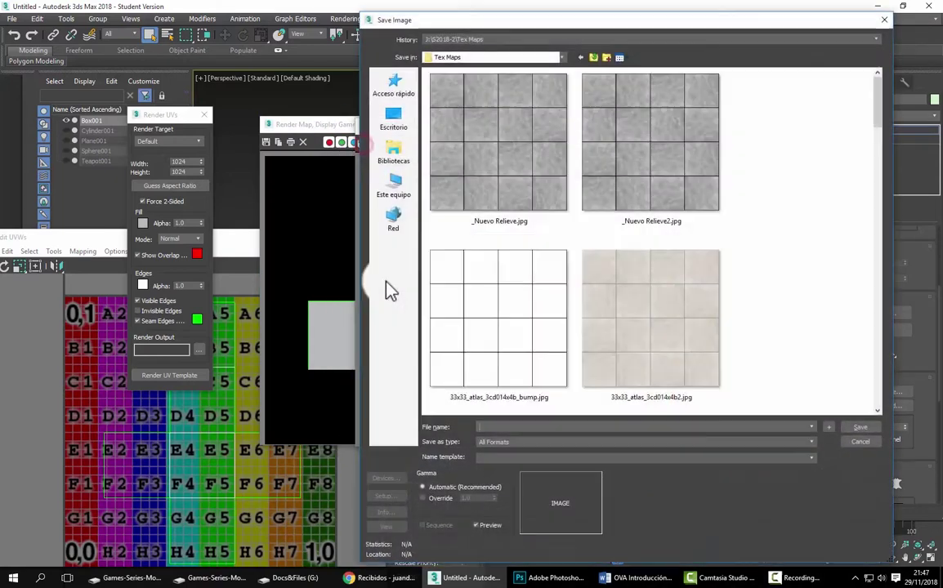
pyautogui.click(508, 58)
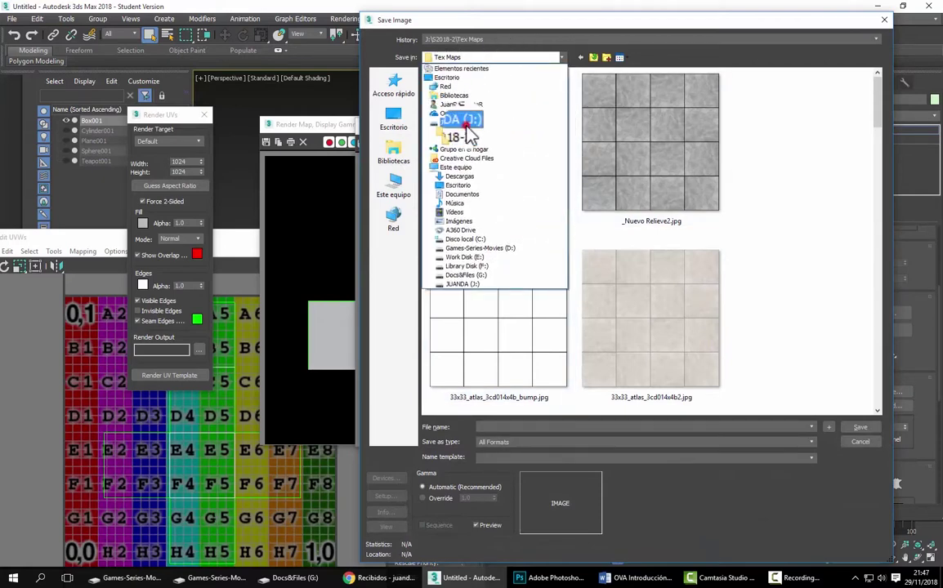
pyautogui.click(461, 121)
pyautogui.click(505, 424)
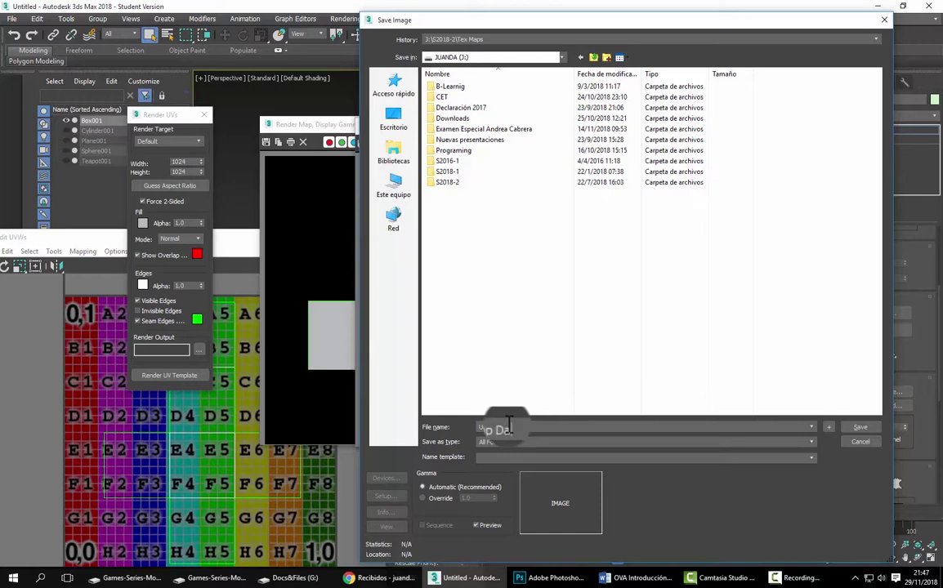
pyautogui.press('BackSpace')
pyautogui.press('BackSpace')
pyautogui.write('Cube')
pyautogui.click(486, 446)
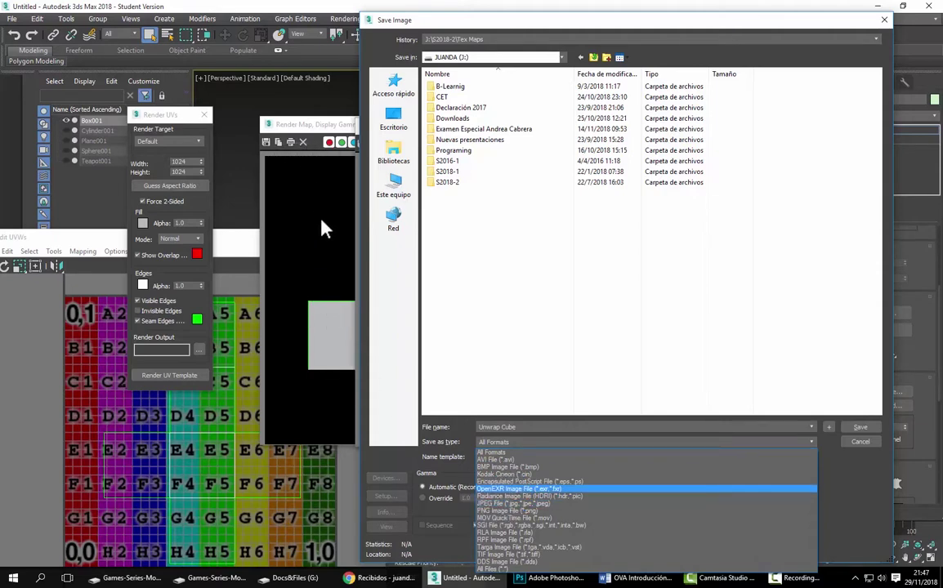
pyautogui.click(490, 510)
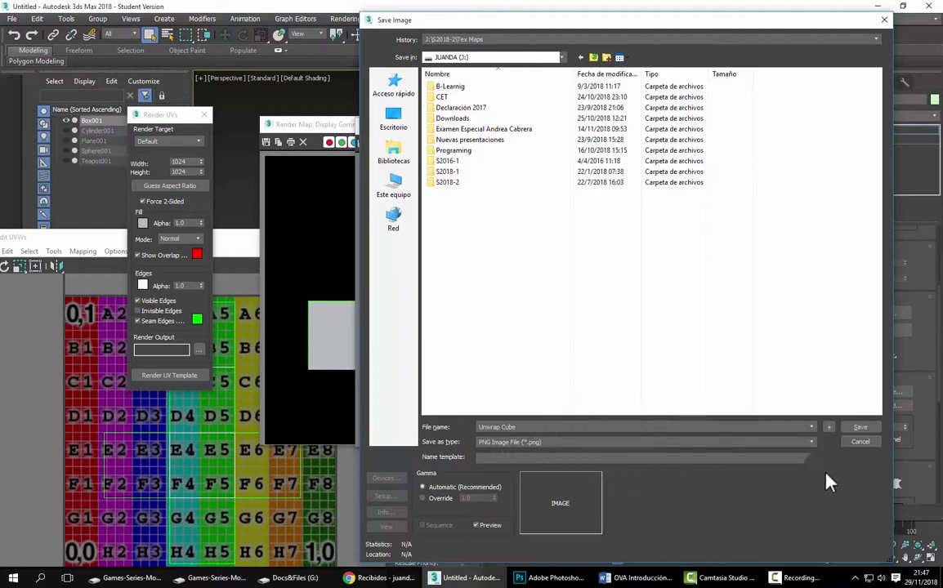
pyautogui.click(860, 428)
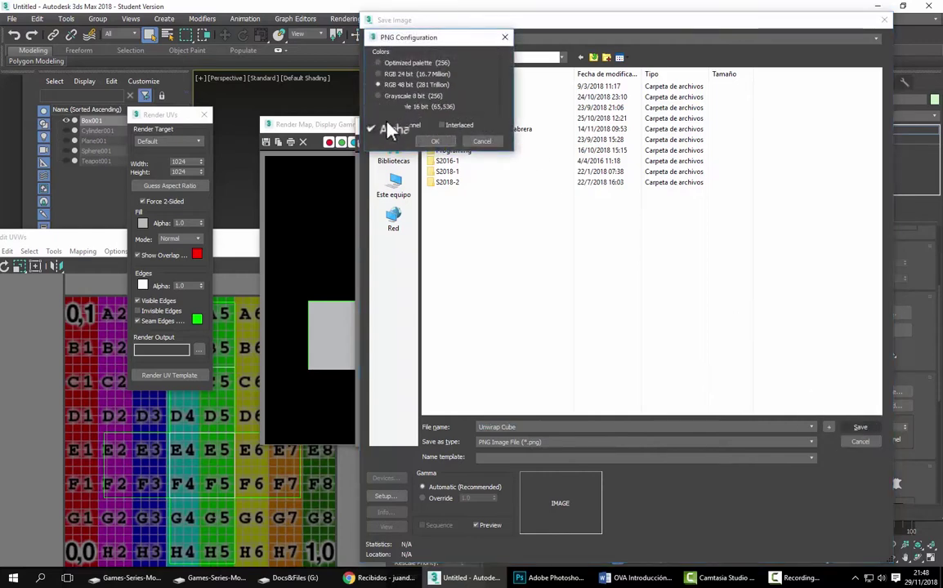
pyautogui.click(432, 140)
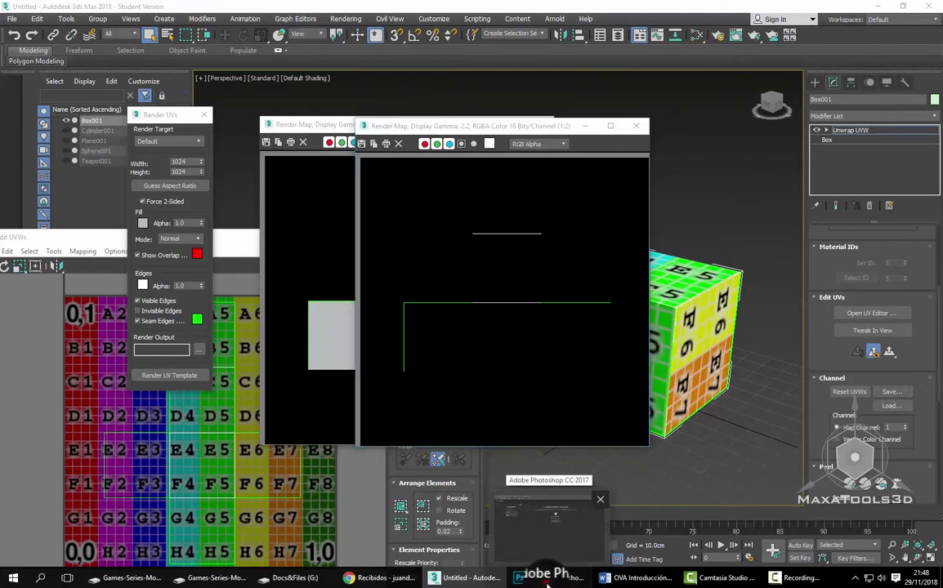
# Step: Open Unwrap Cube.png from the J: drive in Photoshop, accepting the missing colour profile
pyautogui.click(546, 578)
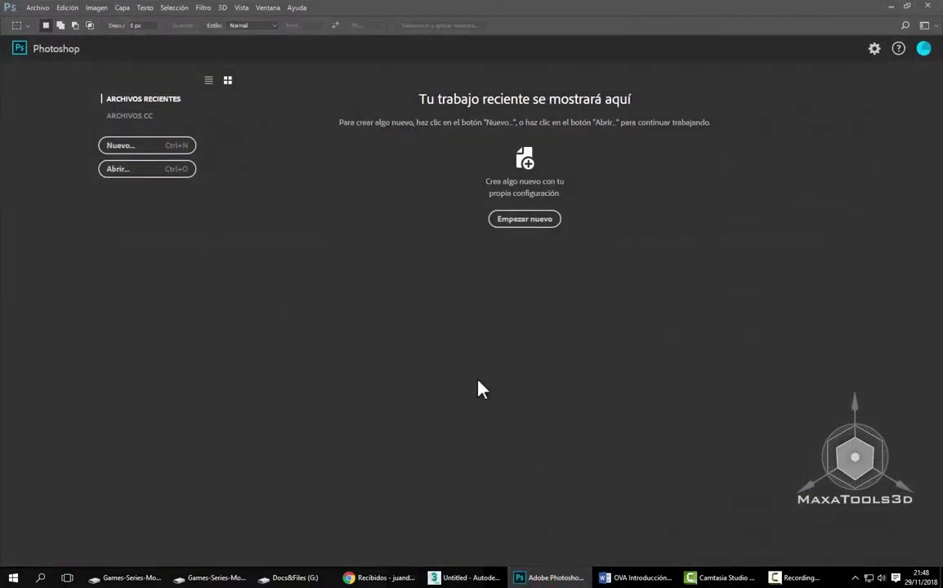
pyautogui.click(139, 169)
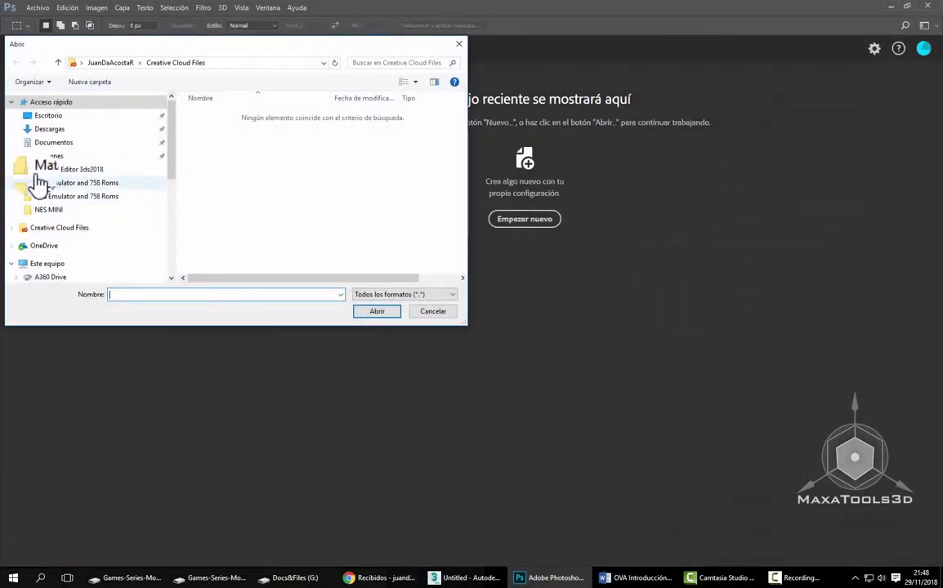
pyautogui.scroll(-1, 74, 237)
pyautogui.scroll(-1, 69, 262)
pyautogui.scroll(-2, 72, 262)
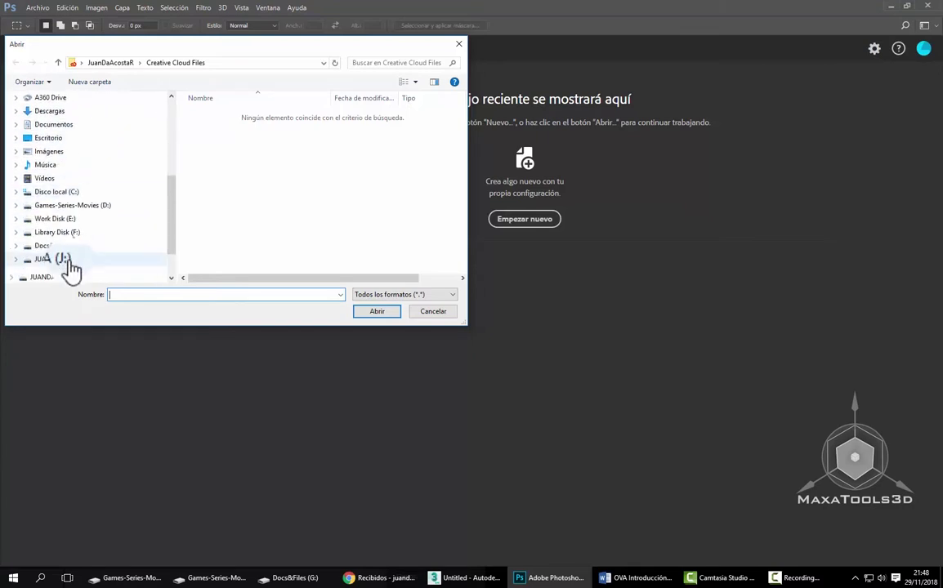
pyautogui.scroll(-1, 65, 250)
pyautogui.click(51, 205)
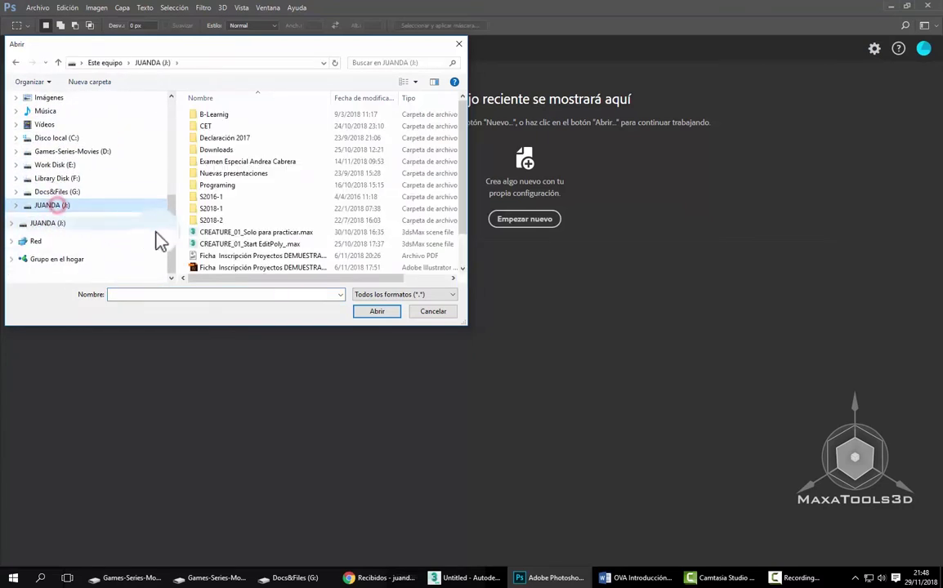
pyautogui.scroll(-1, 274, 258)
pyautogui.click(214, 267)
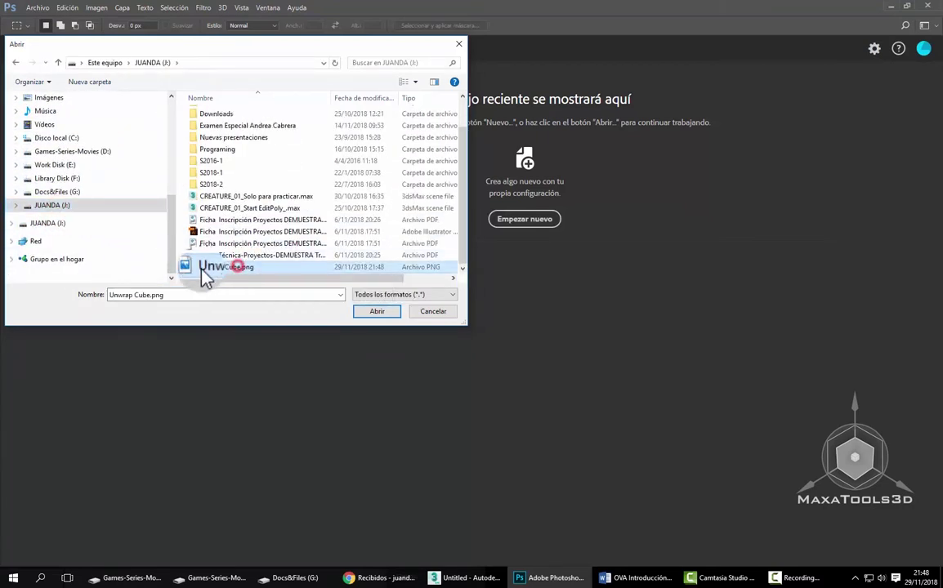
pyautogui.click(372, 312)
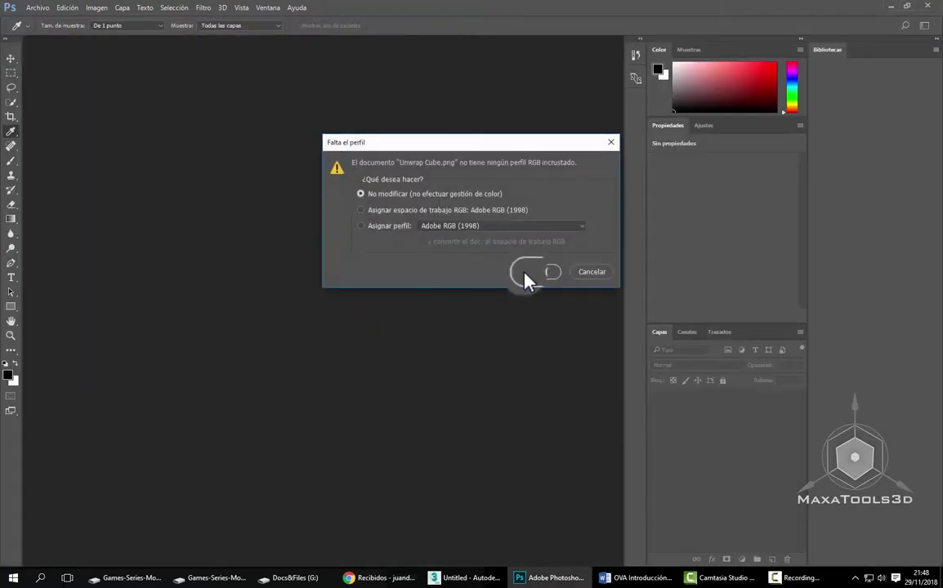
pyautogui.click(525, 276)
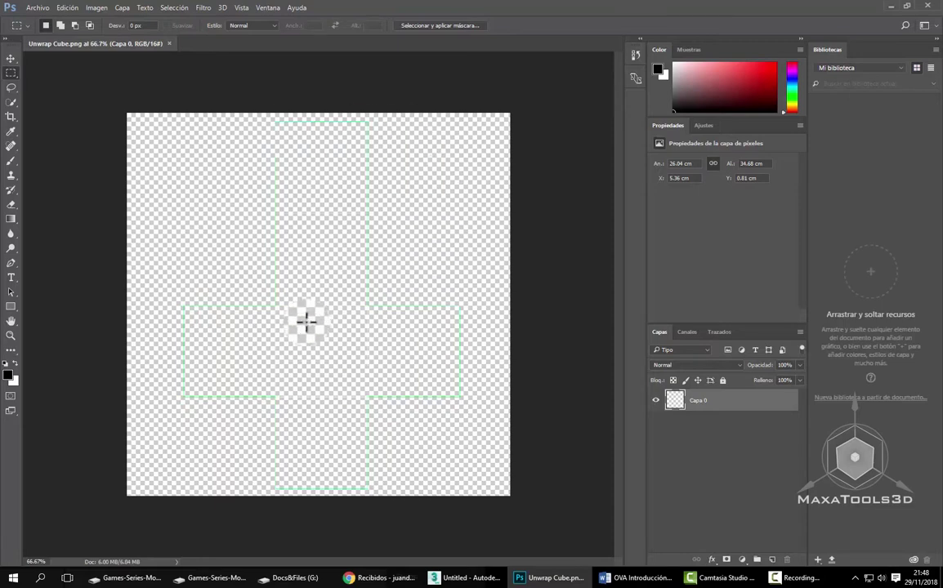
# Step: Set the Transparencia y gama grid colours to Oscuro in Photoshop's preferences
pyautogui.click(65, 8)
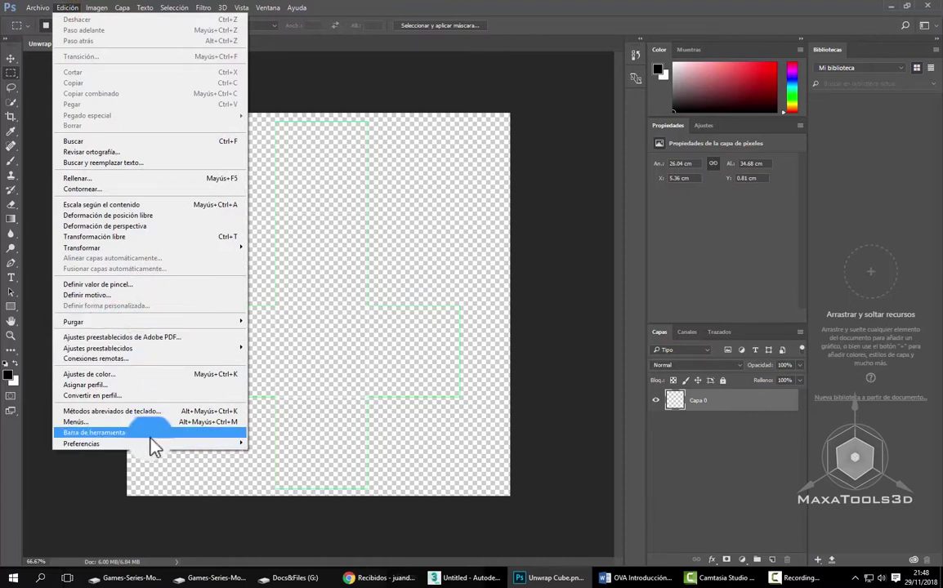
pyautogui.click(82, 444)
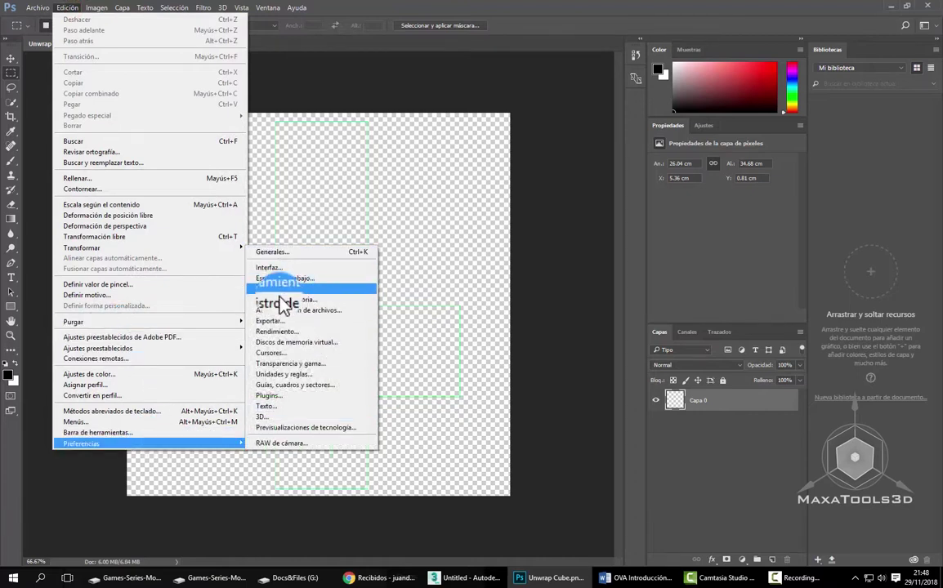
pyautogui.click(318, 365)
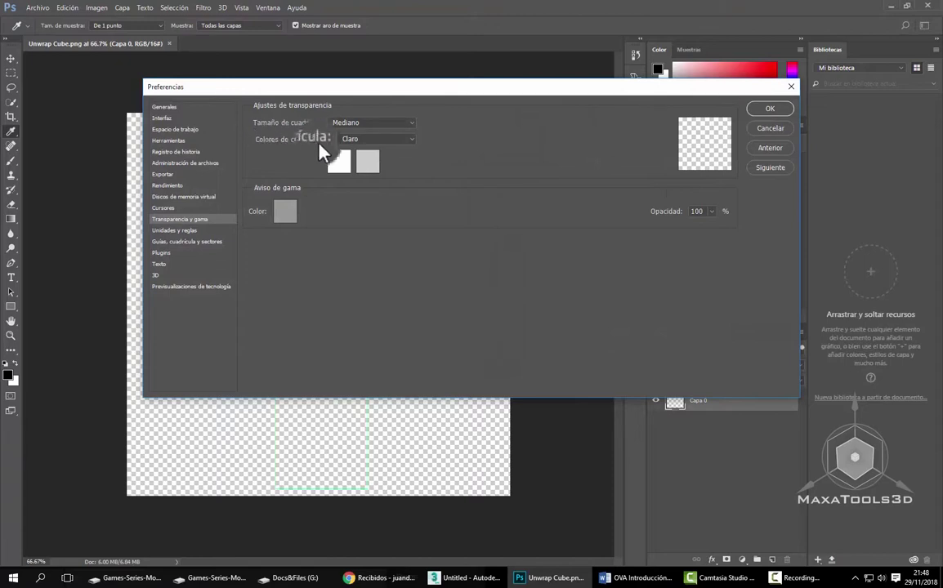
pyautogui.click(350, 139)
pyautogui.click(347, 196)
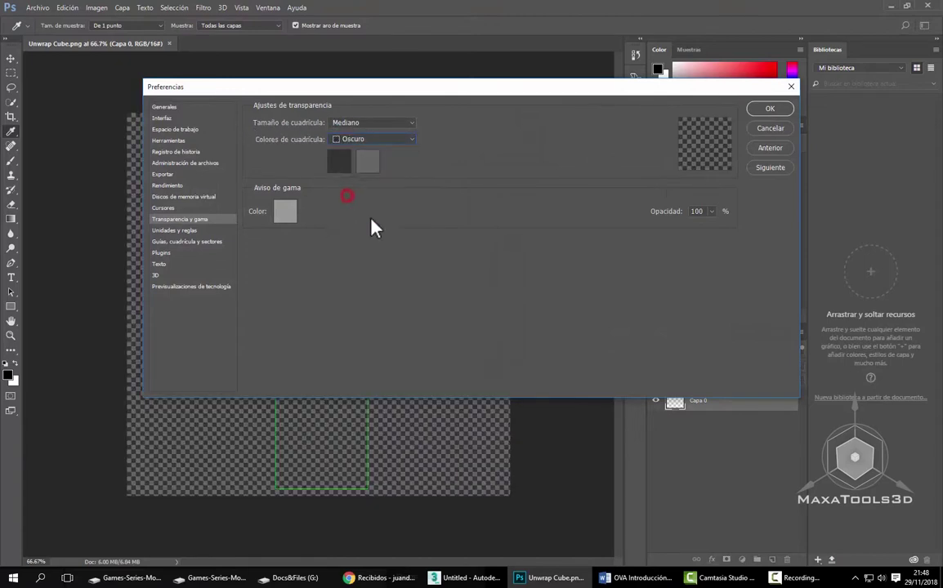
pyautogui.click(770, 109)
pyautogui.press('m')
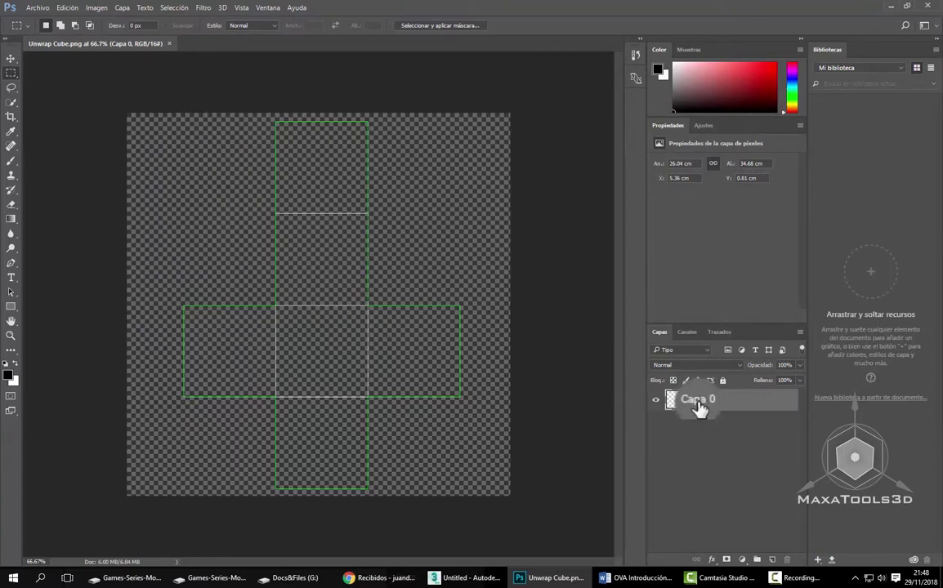
# Step: Add a new empty layer, Capa 1, above Capa 0 and select the Paint Bucket tool
pyautogui.moveTo(700, 405)
pyautogui.mouseDown()
pyautogui.moveTo(702, 413)
pyautogui.moveTo(722, 381)
pyautogui.mouseUp()
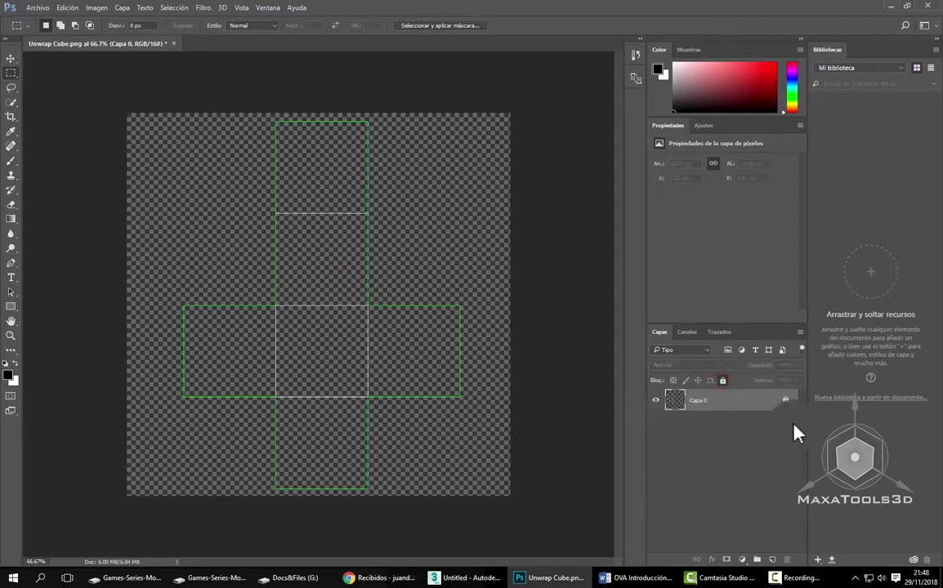
pyautogui.click(800, 332)
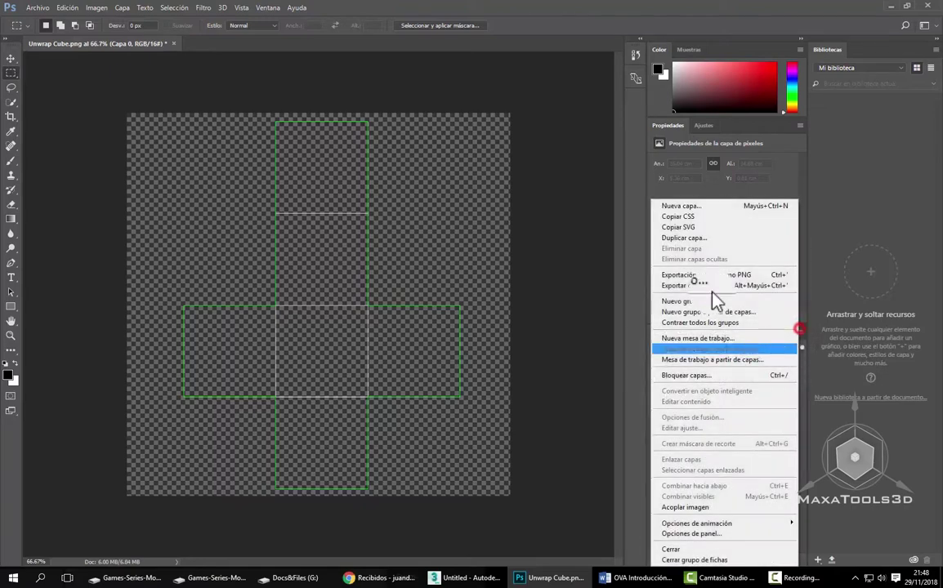
pyautogui.click(663, 204)
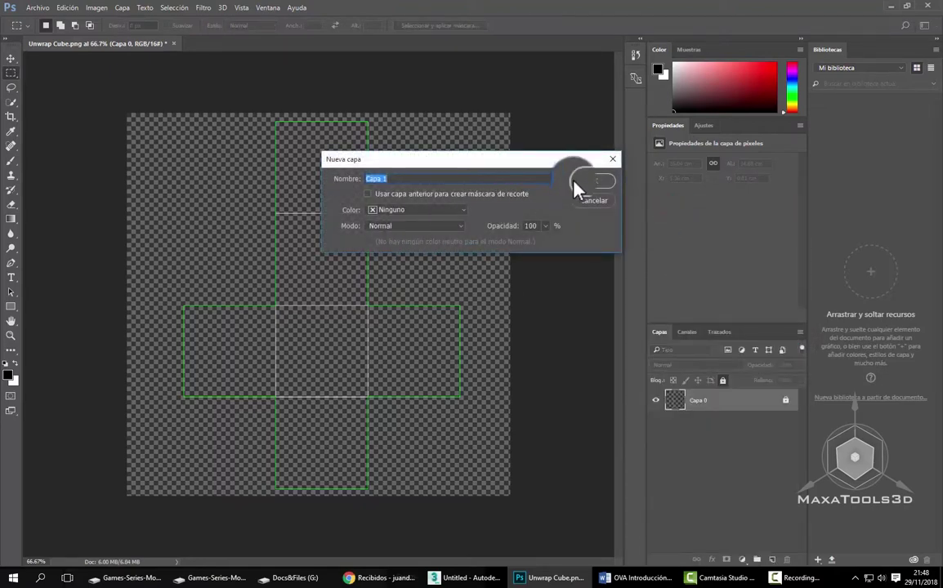
pyautogui.click(573, 181)
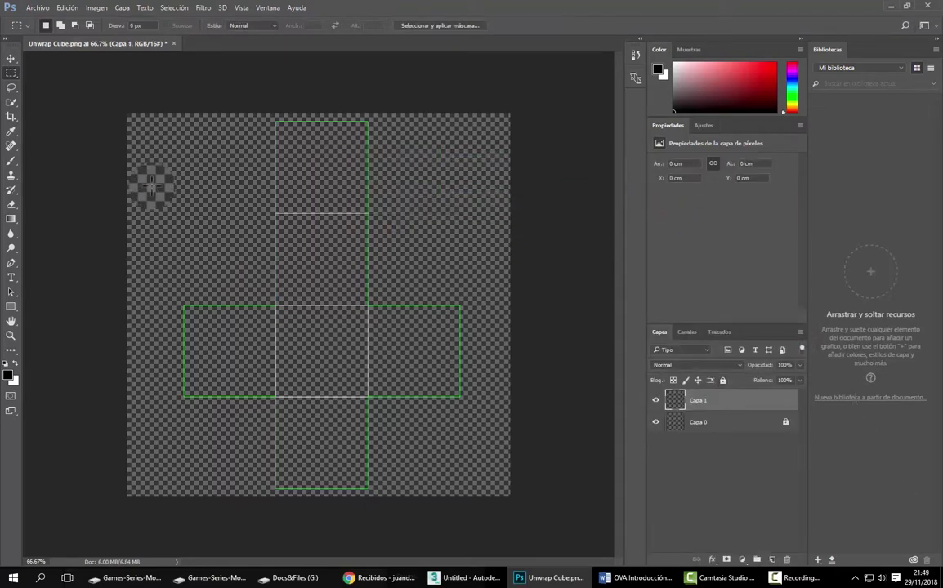
pyautogui.click(11, 216)
pyautogui.click(49, 227)
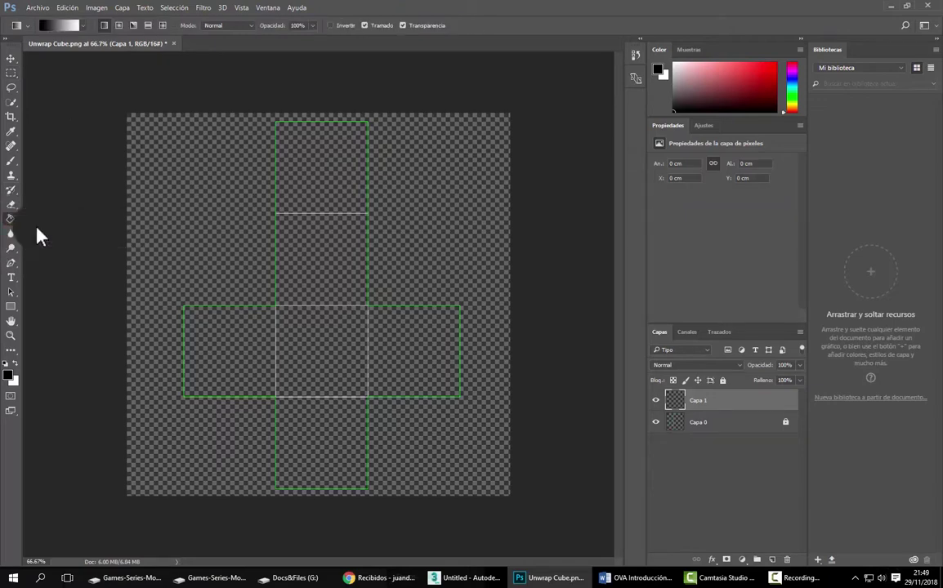
# Step: Set the foreground colour to red (ff3e3e), undoing the accidental full-layer fill
pyautogui.click(9, 375)
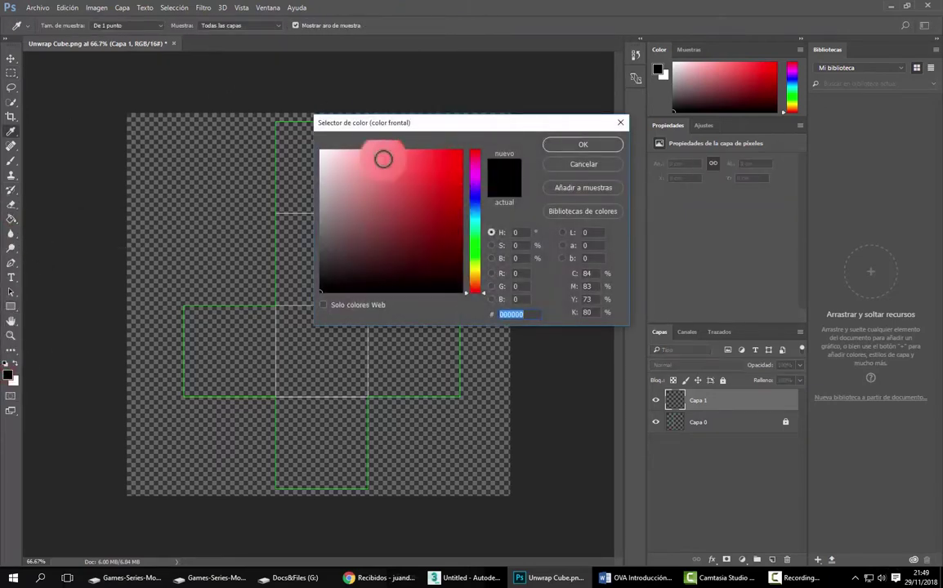
pyautogui.click(383, 160)
pyautogui.click(575, 145)
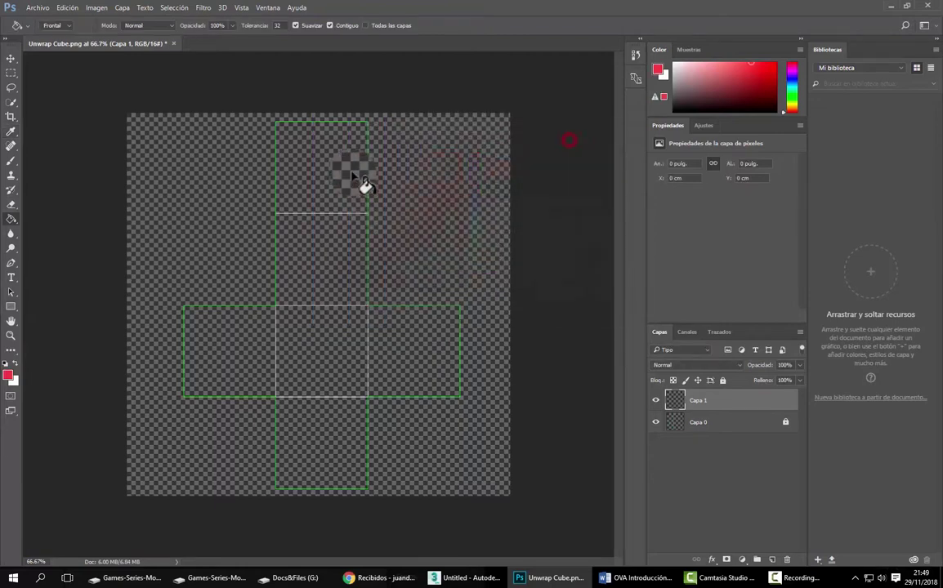
pyautogui.click(281, 148)
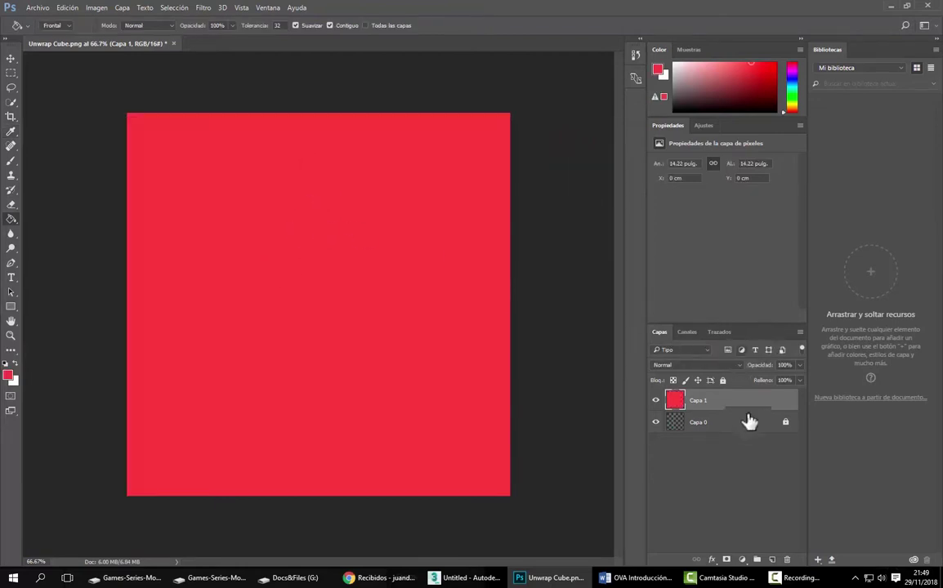
pyautogui.hotkey('ctrl', 'z')
# Step: Marquee-select the top 8.01 x 8.01 cm square of the cube net and make Capa 1 active
pyautogui.click(716, 423)
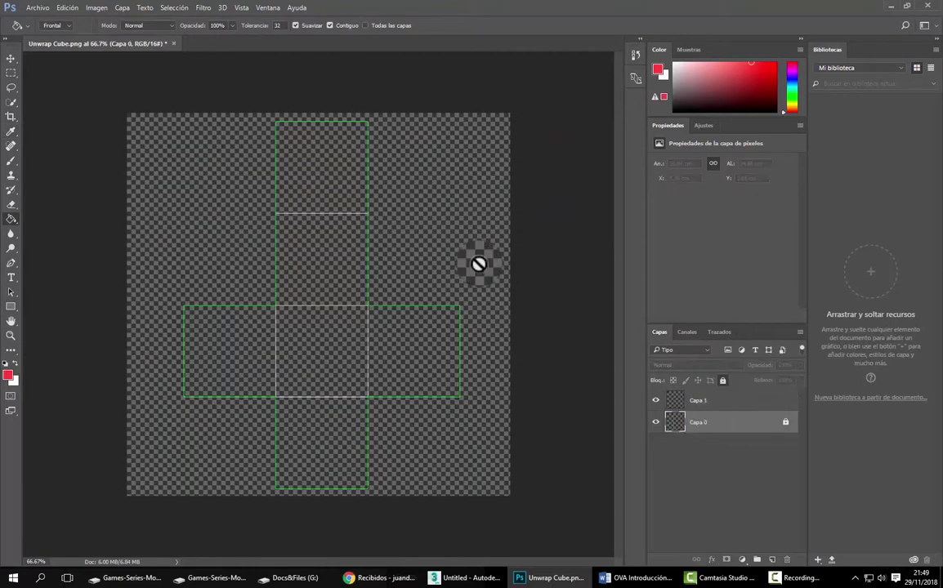
pyautogui.click(11, 72)
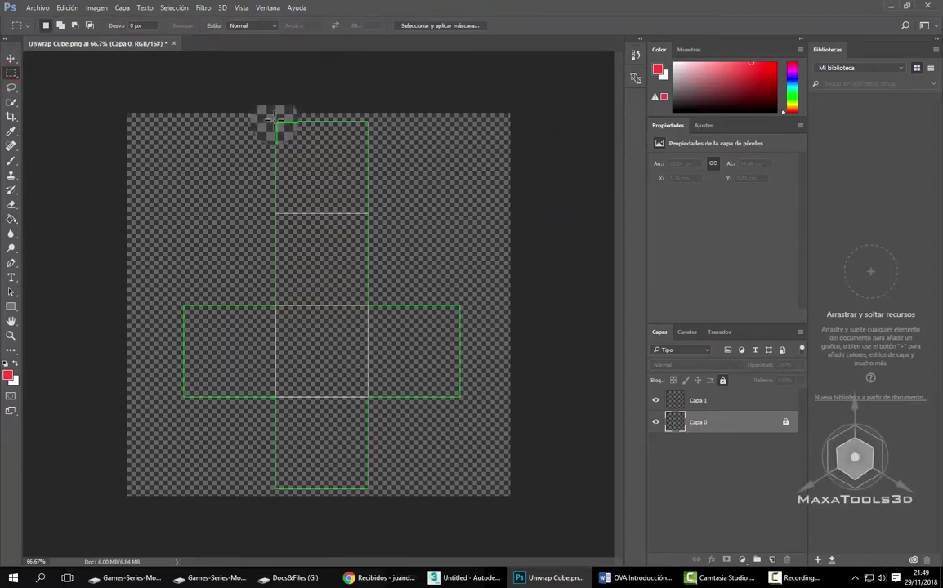
pyautogui.keyDown('ctrl'); pyautogui.click(674, 422); pyautogui.keyUp('ctrl')
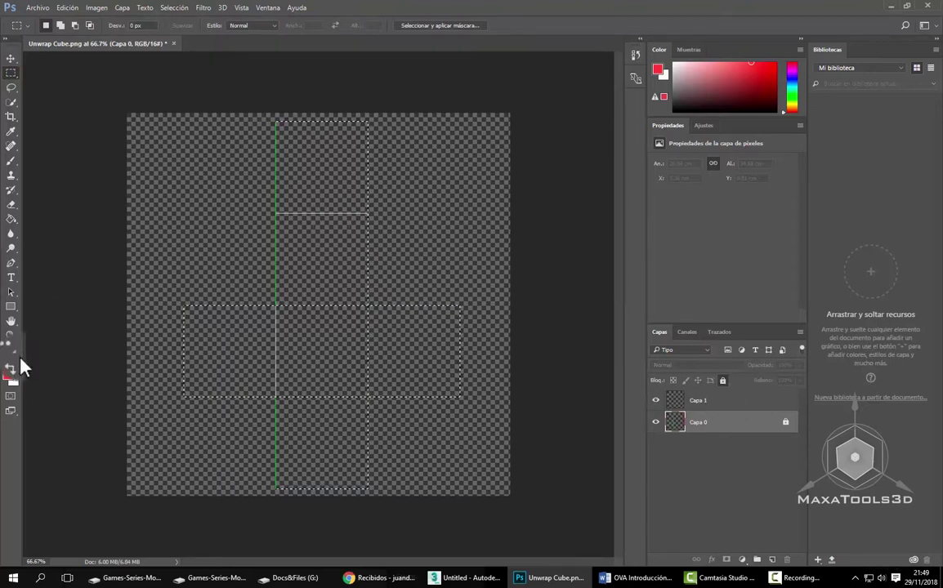
pyautogui.click(9, 375)
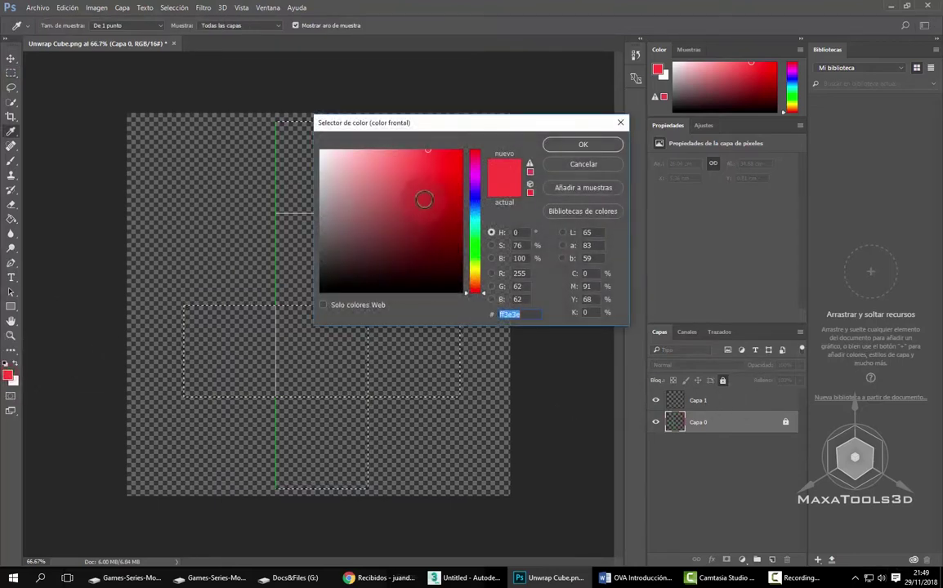
pyautogui.click(564, 147)
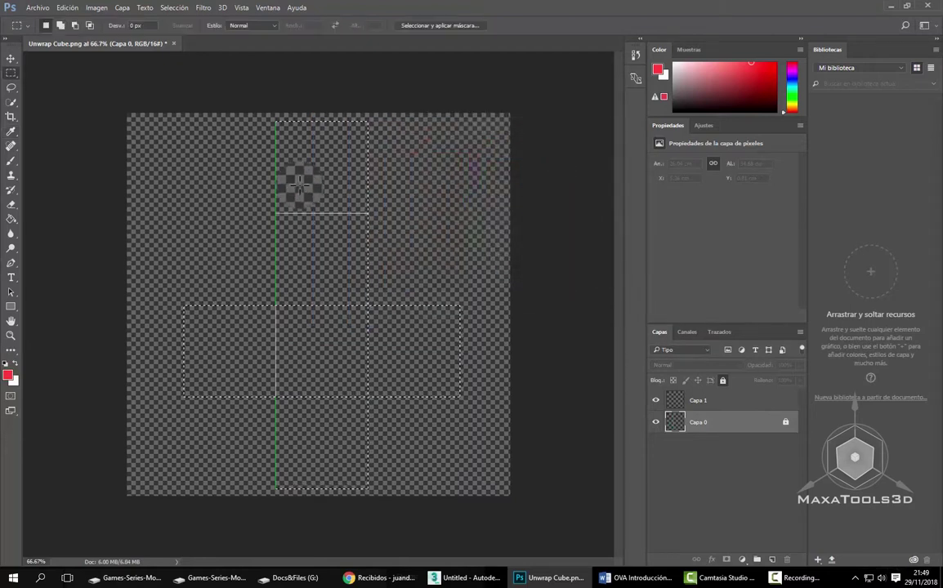
pyautogui.click(181, 144)
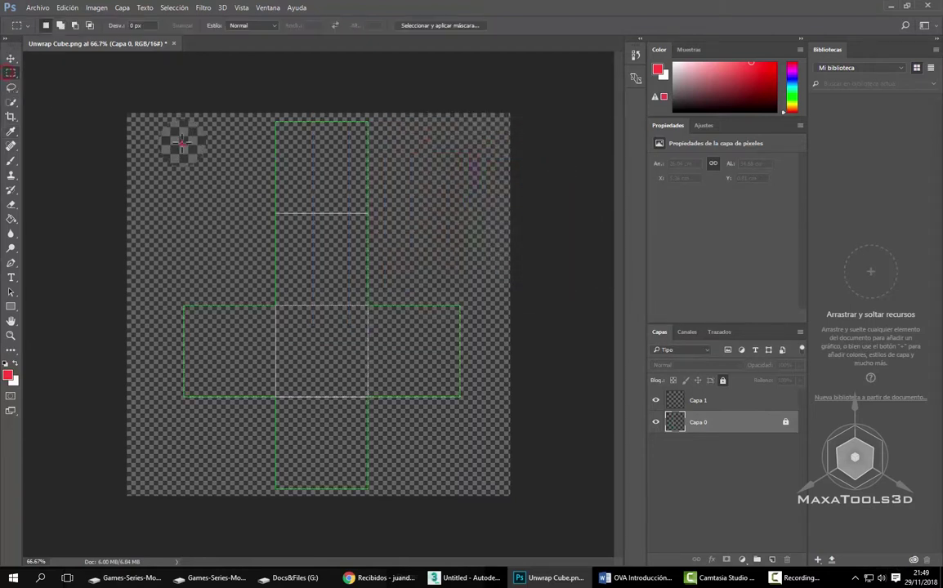
pyautogui.moveTo(275, 121); pyautogui.dragTo(367, 214)
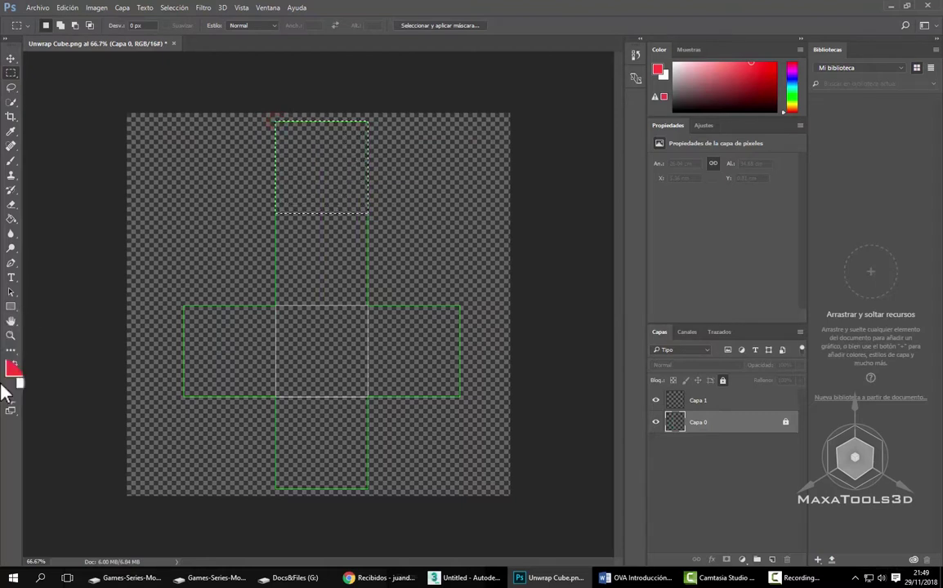
pyautogui.click(714, 400)
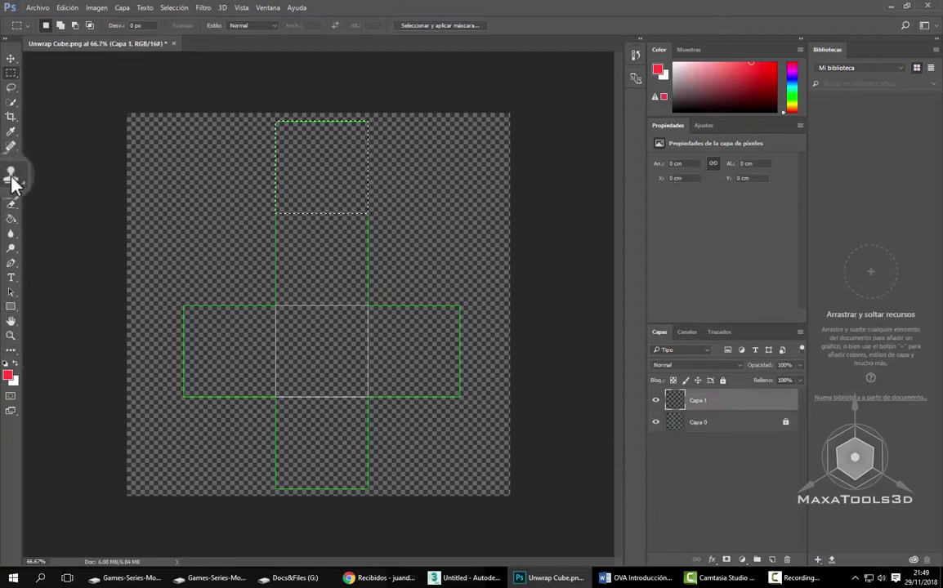
# Step: Fill the top square red and Alt-drag a copy into the square below
pyautogui.click(11, 219)
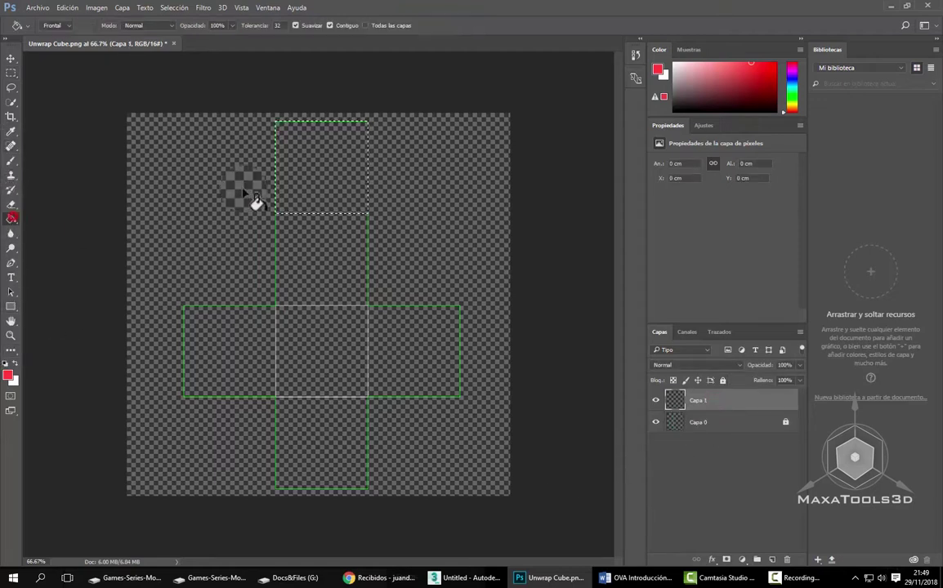
pyautogui.click(299, 168)
pyautogui.click(11, 59)
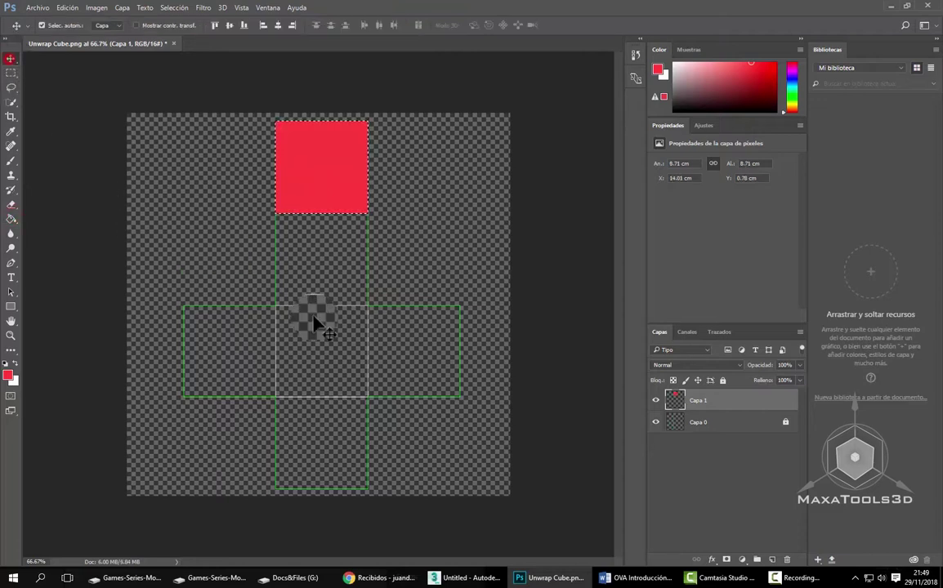
pyautogui.hotkey('ctrl', 'd')
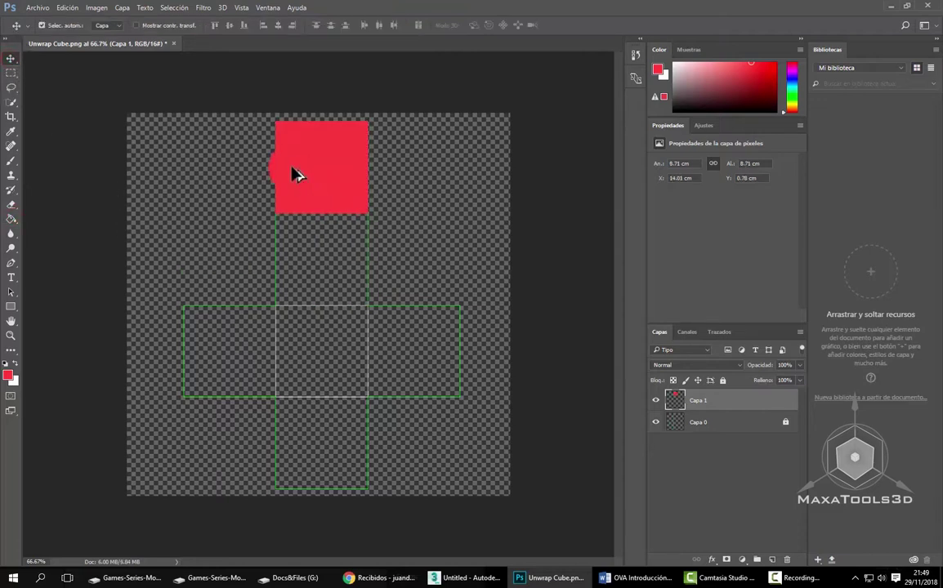
pyautogui.keyDown('alt'); pyautogui.moveTo(319, 185); pyautogui.dragTo(324, 261); pyautogui.keyUp('alt')
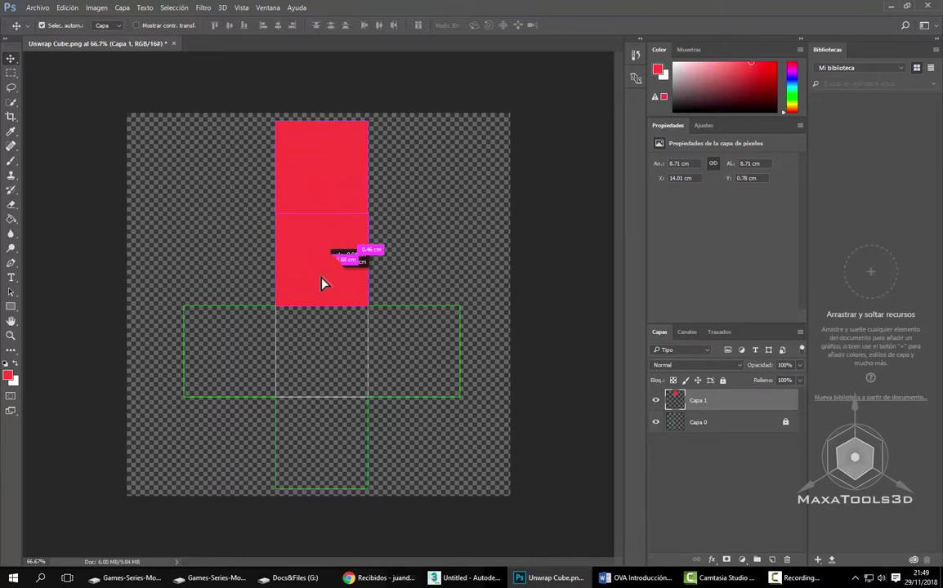
pyautogui.keyDown('alt'); pyautogui.moveTo(323, 283); pyautogui.dragTo(326, 286); pyautogui.keyUp('alt')
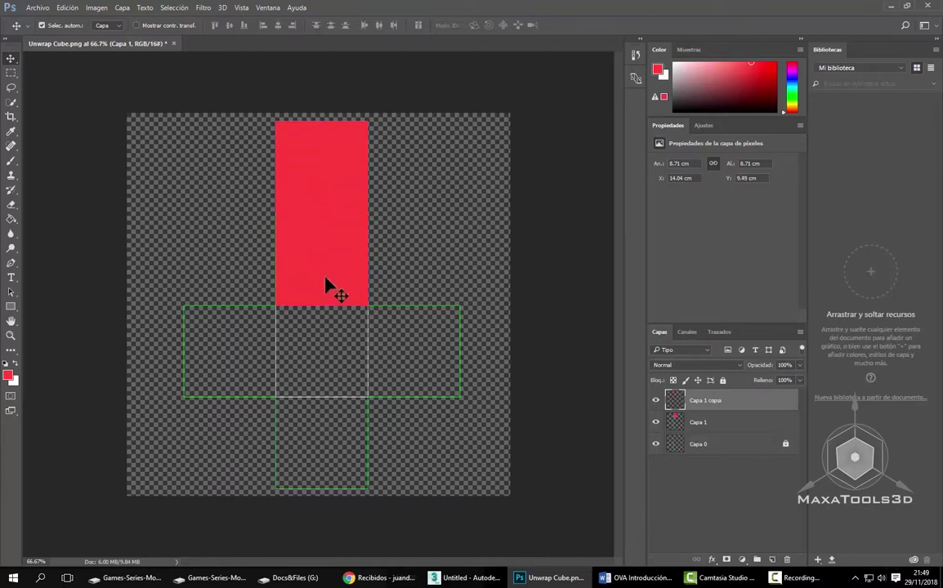
# Step: Recolour the copy pink (e885e0) and duplicate it onto the centre square
pyautogui.keyDown('ctrl'); pyautogui.click(675, 399); pyautogui.keyUp('ctrl')
pyautogui.click(9, 378)
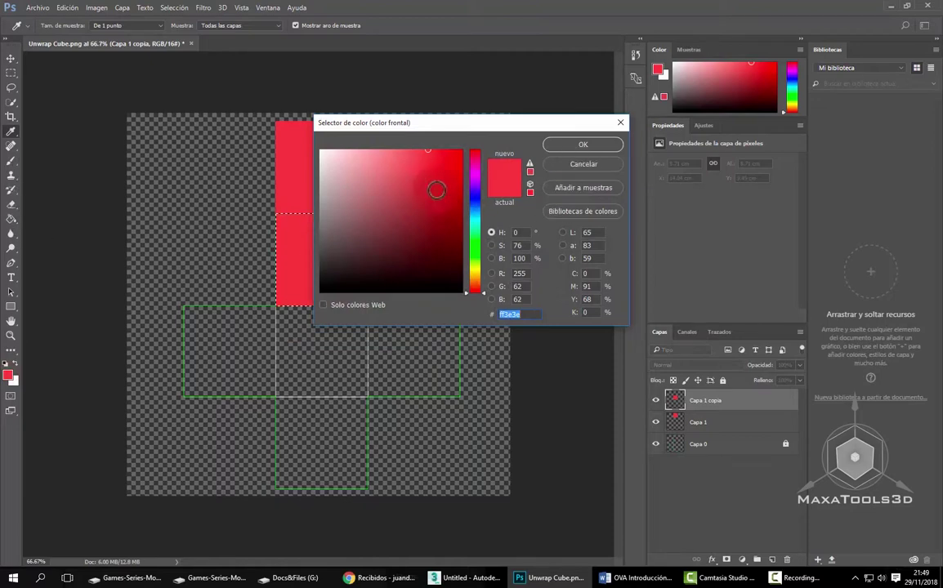
pyautogui.click(380, 163)
pyautogui.moveTo(480, 190); pyautogui.dragTo(476, 181)
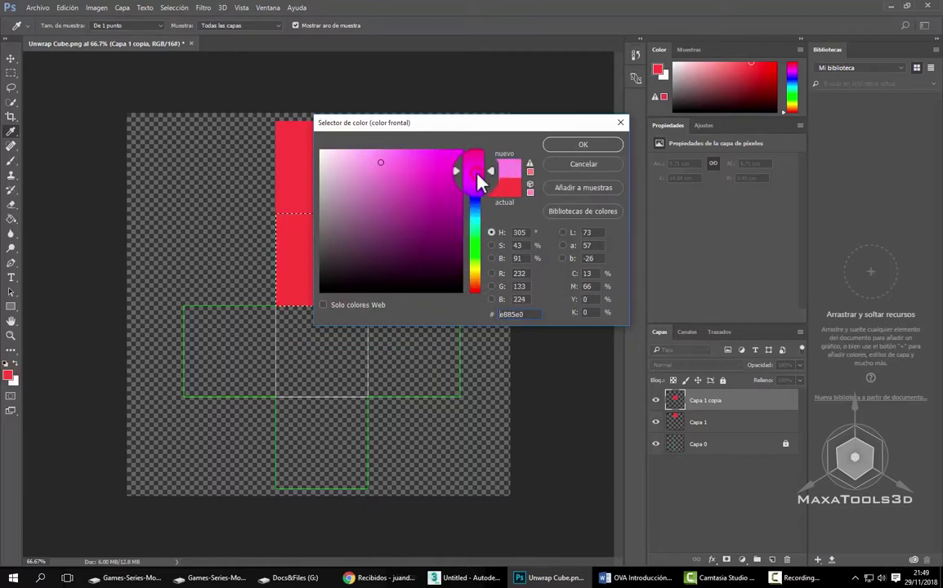
pyautogui.click(568, 144)
pyautogui.press('v')
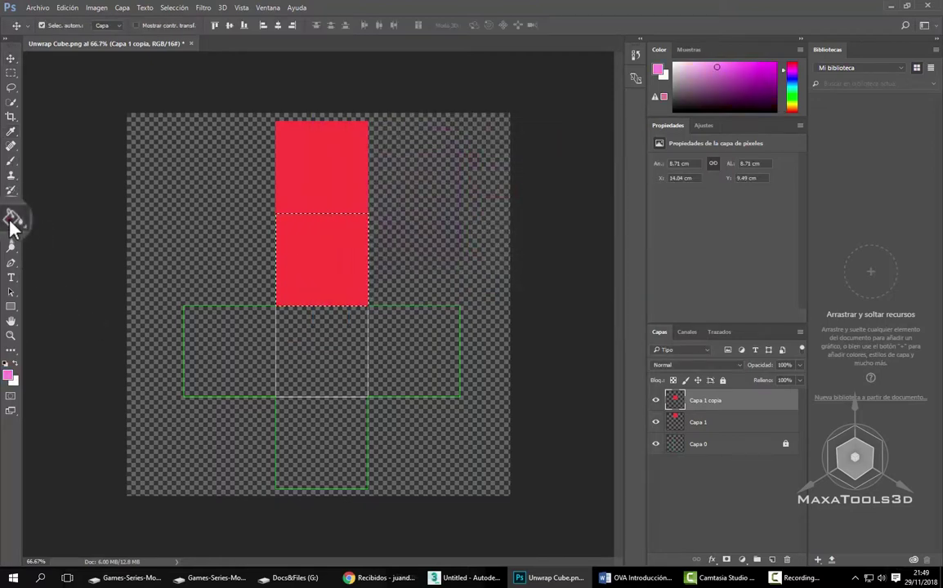
pyautogui.click(12, 218)
pyautogui.click(290, 260)
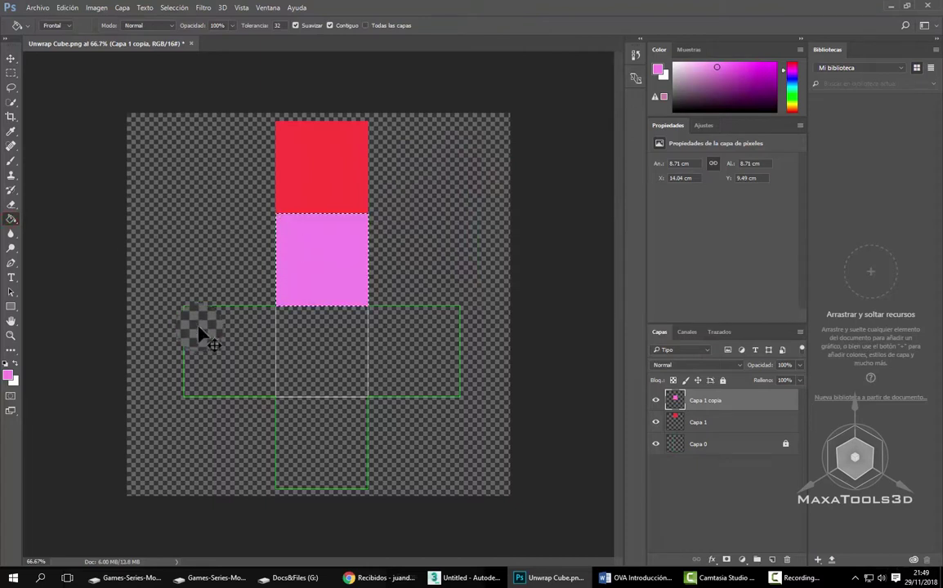
pyautogui.click(10, 58)
pyautogui.hotkey('ctrl', 'd')
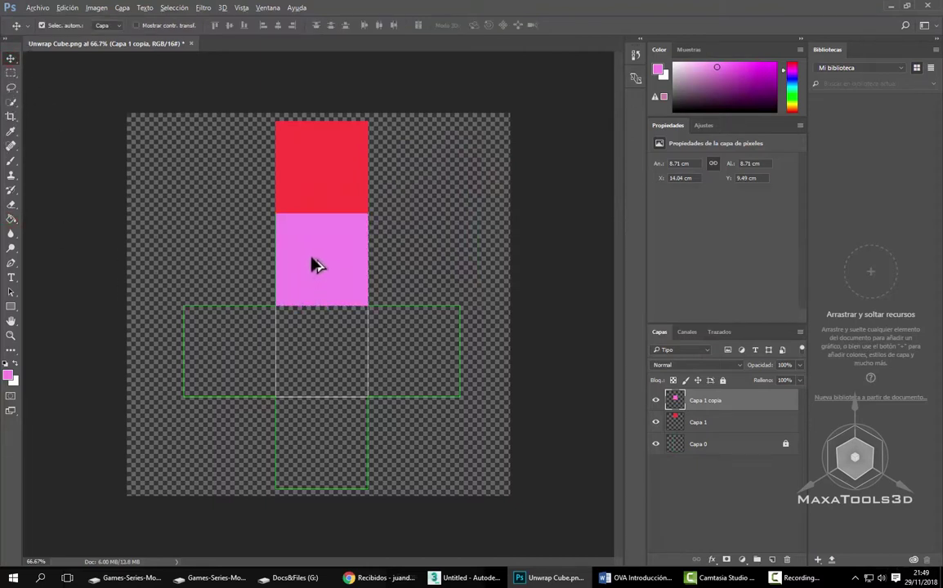
pyautogui.keyDown('alt'); pyautogui.moveTo(312, 258); pyautogui.dragTo(314, 351); pyautogui.keyUp('alt')
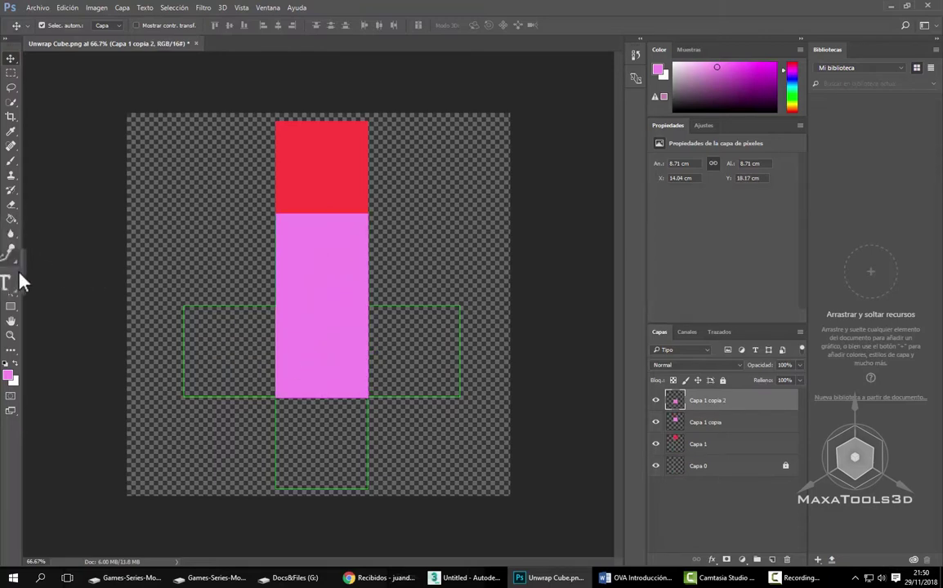
# Step: Recolour the centre square lavender-blue (8585e8) and copy it into the bottom cell
pyautogui.click(7, 373)
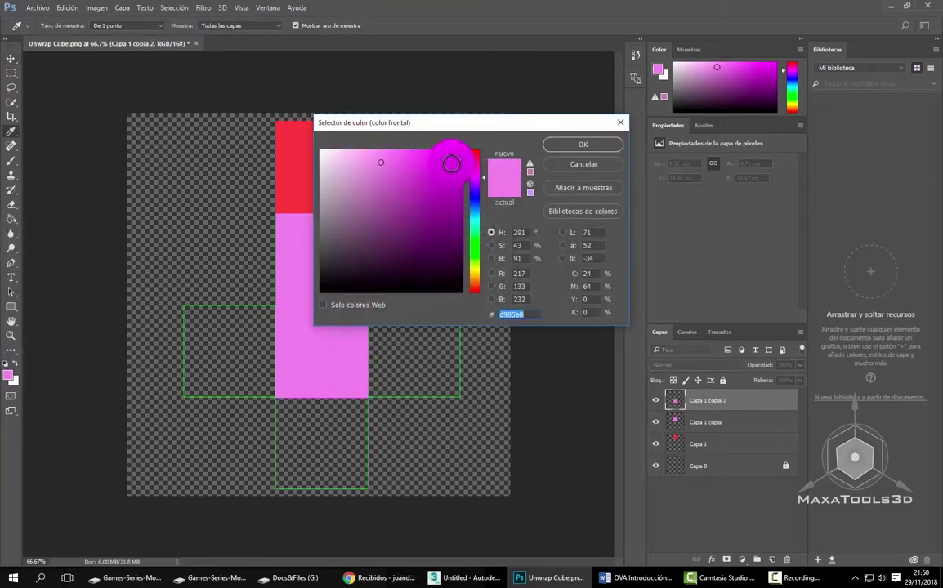
pyautogui.moveTo(482, 187); pyautogui.dragTo(483, 201)
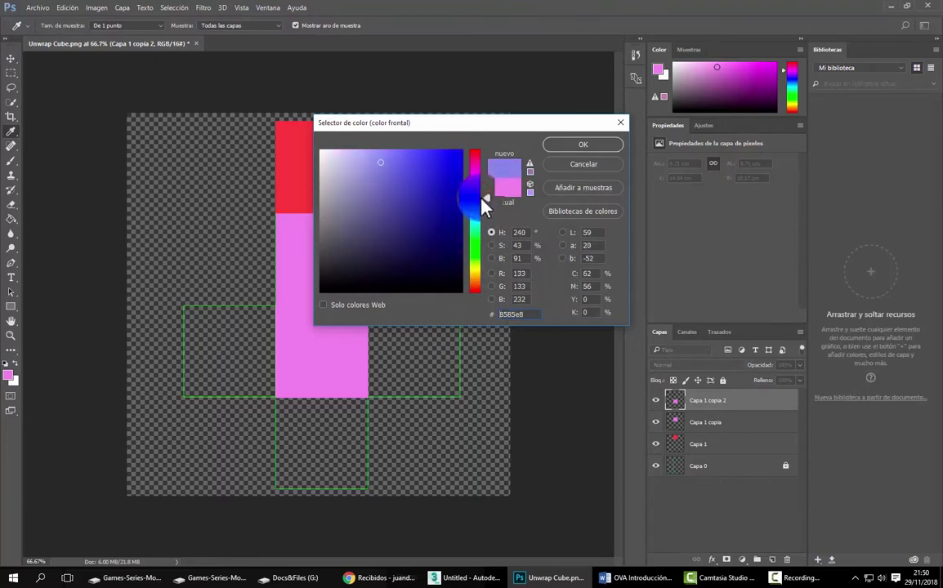
pyautogui.click(582, 144)
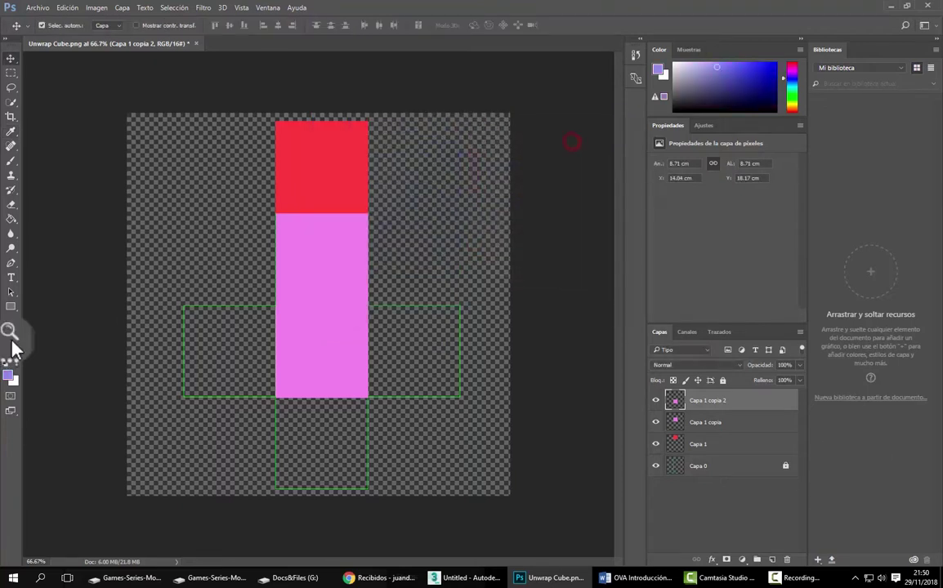
pyautogui.click(11, 219)
pyautogui.click(311, 330)
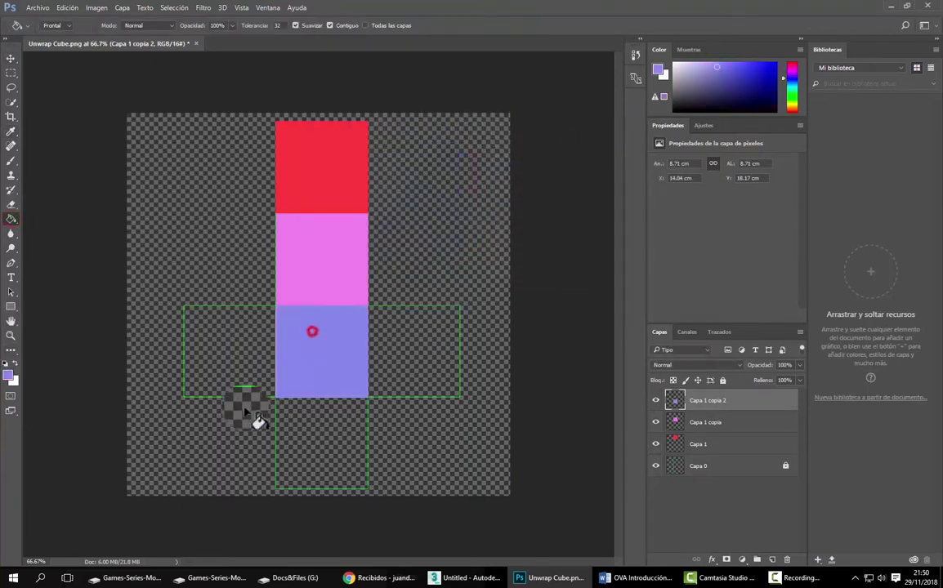
pyautogui.press('v')
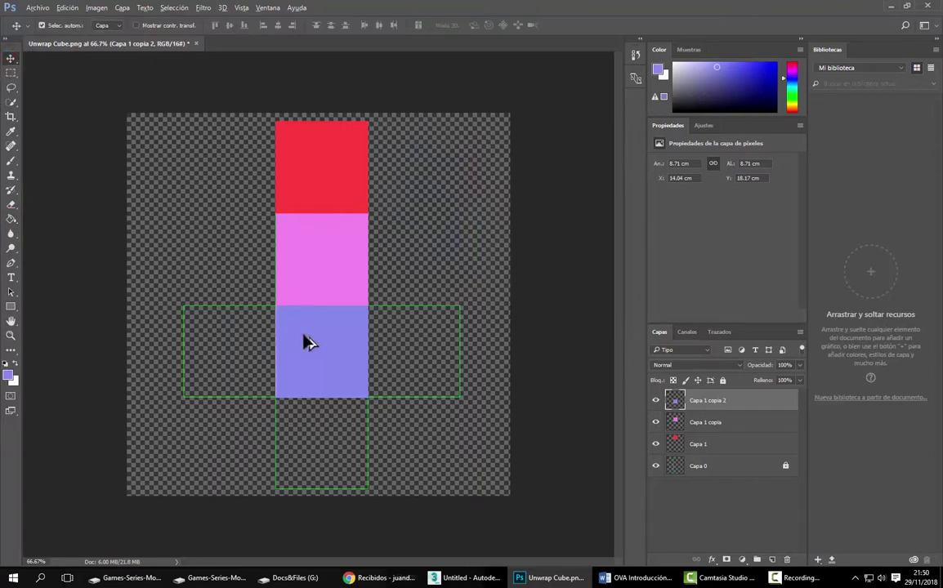
pyautogui.keyDown('alt'); pyautogui.moveTo(308, 343); pyautogui.dragTo(307, 435); pyautogui.keyUp('alt')
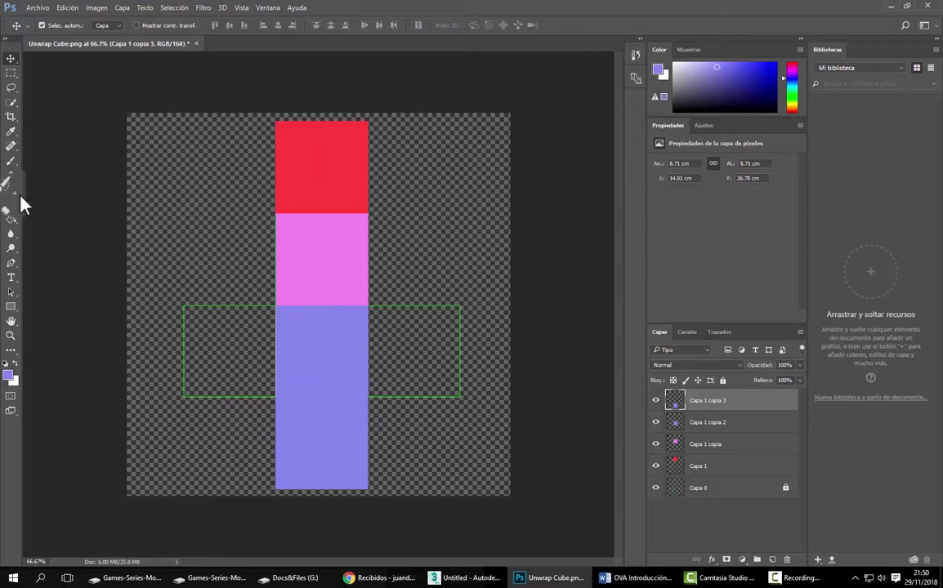
# Step: Fill the bottom square cyan and copy it into the right cell
pyautogui.press('i')
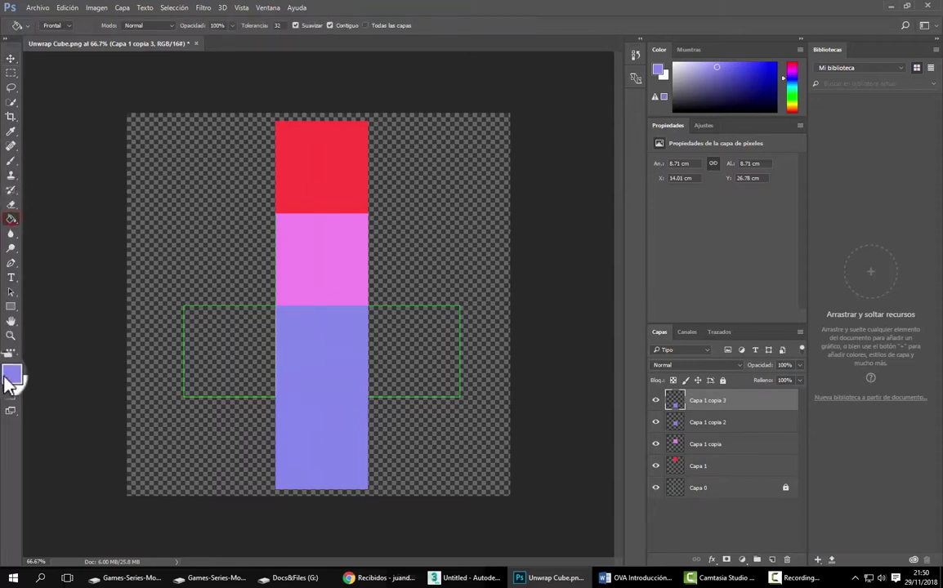
pyautogui.click(9, 375)
pyautogui.click(478, 220)
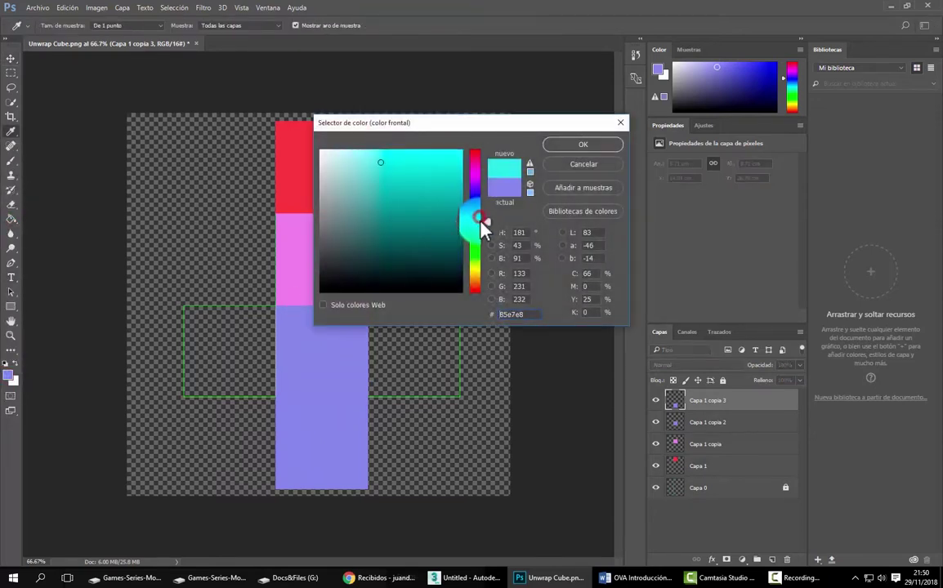
pyautogui.click(577, 147)
pyautogui.press('g')
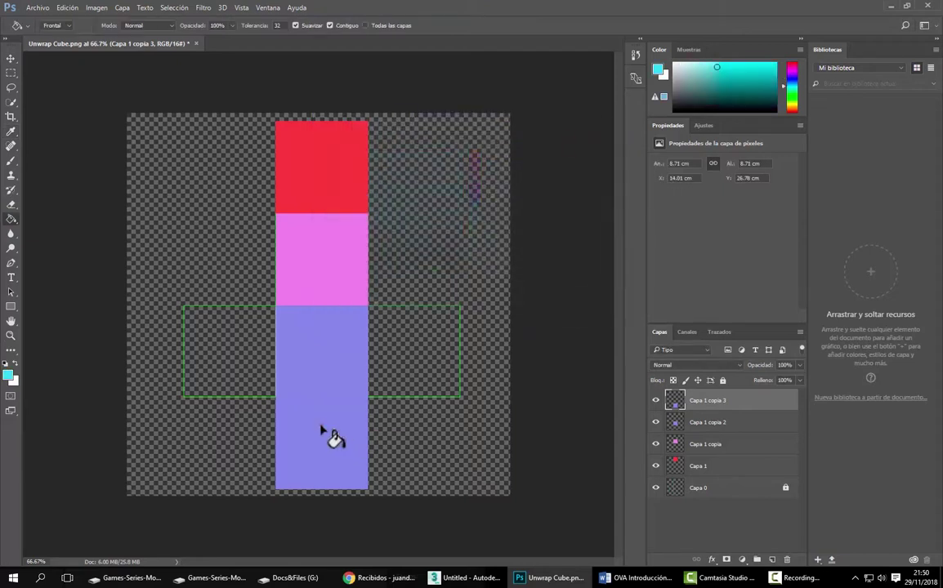
pyautogui.click(321, 425)
pyautogui.click(10, 60)
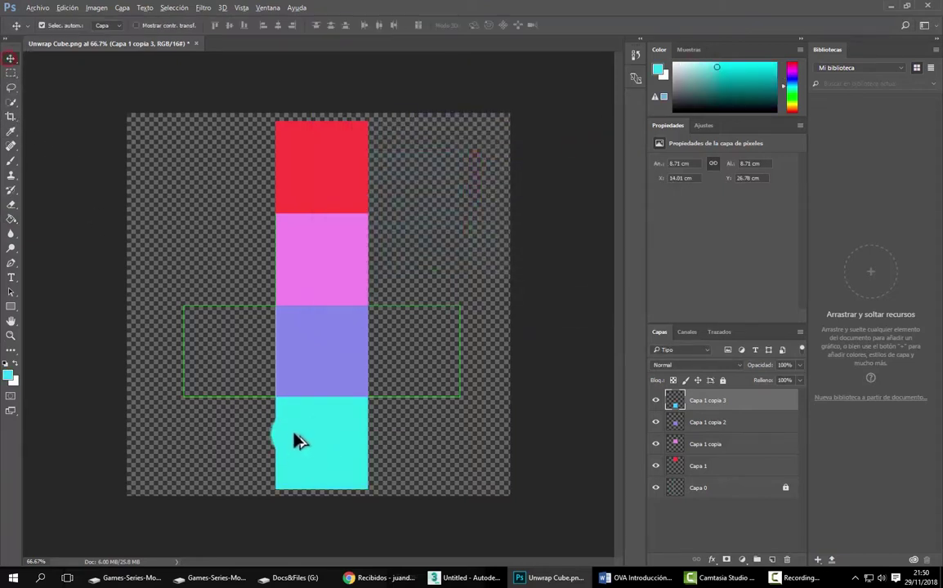
pyautogui.keyDown('alt'); pyautogui.moveTo(296, 439); pyautogui.dragTo(388, 347); pyautogui.keyUp('alt')
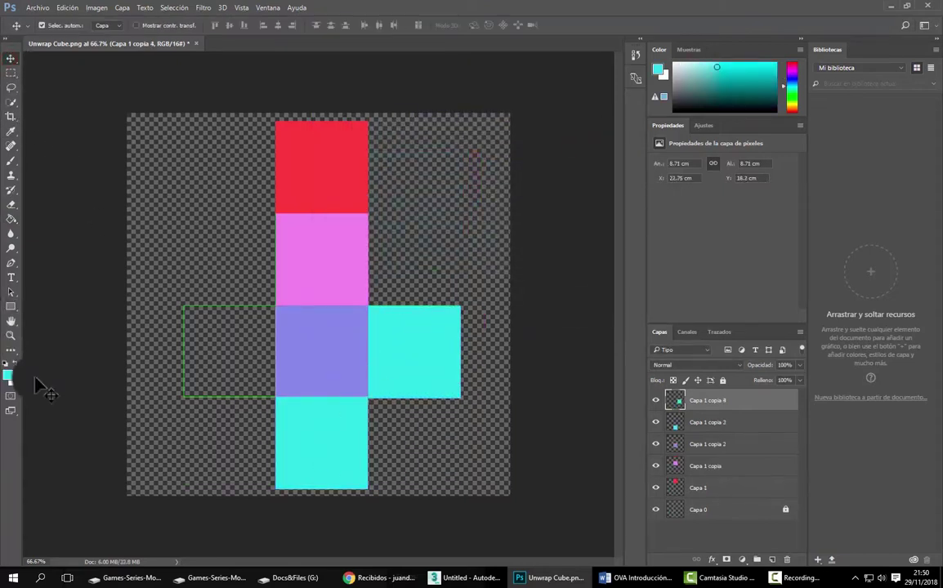
# Step: Recolour the right square green and copy it into the left cell
pyautogui.click(9, 375)
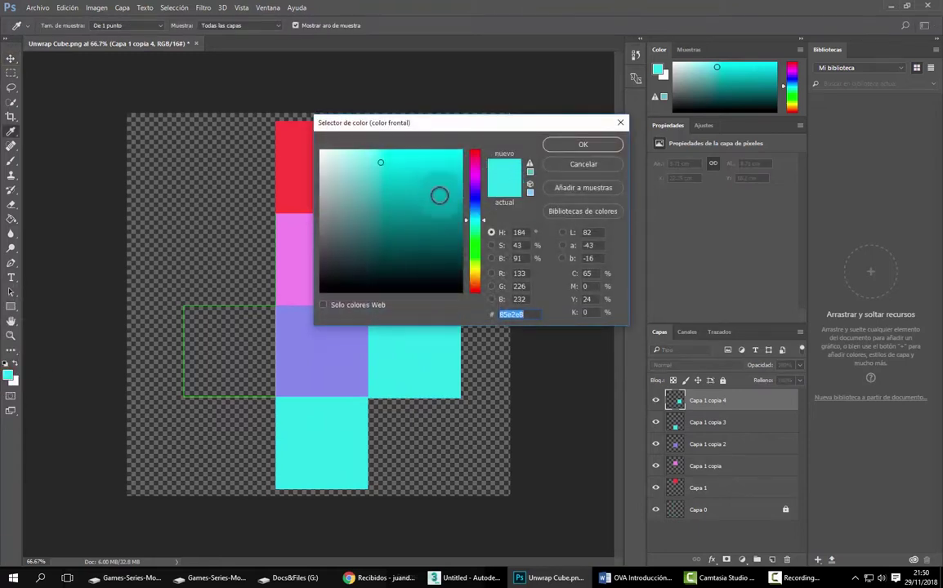
pyautogui.moveTo(474, 242); pyautogui.dragTo(477, 248)
pyautogui.moveTo(400, 151); pyautogui.dragTo(413, 155)
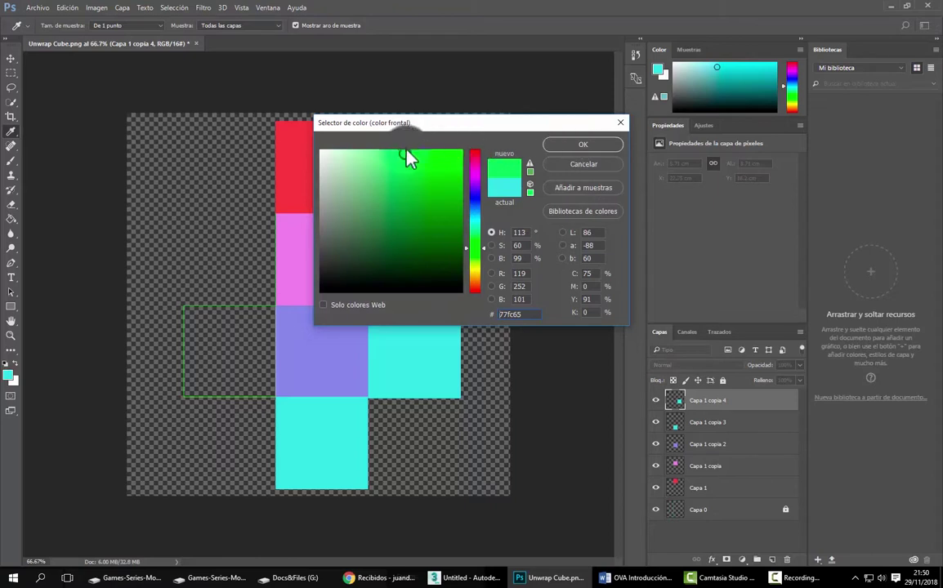
pyautogui.click(399, 153)
pyautogui.click(570, 145)
pyautogui.press('v')
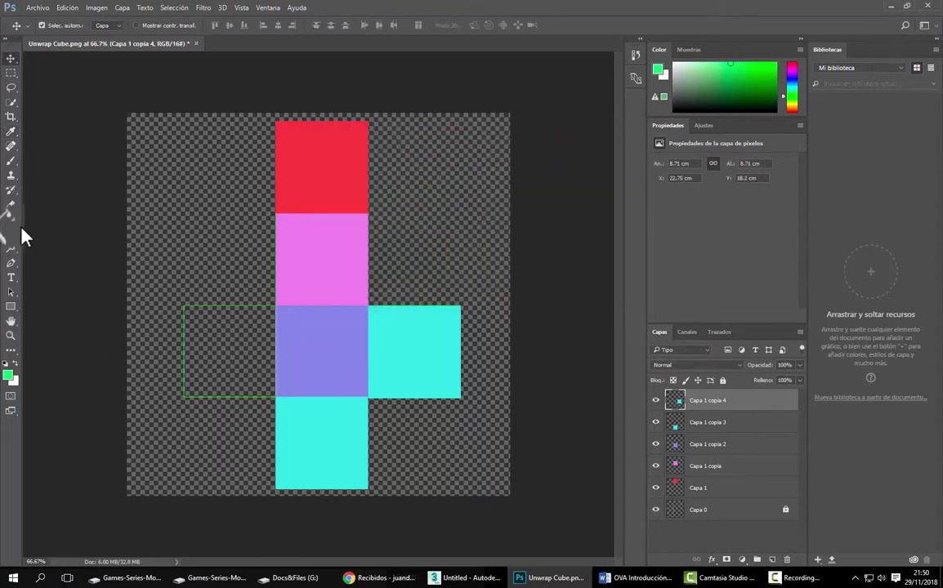
pyautogui.click(12, 219)
pyautogui.click(419, 329)
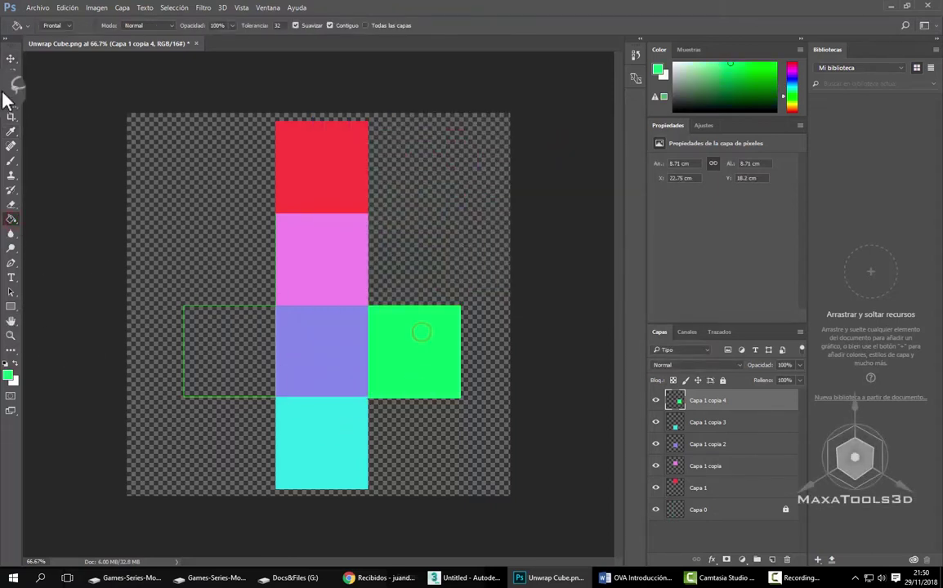
pyautogui.click(5, 58)
pyautogui.keyDown('alt'); pyautogui.moveTo(395, 372); pyautogui.dragTo(217, 373); pyautogui.keyUp('alt')
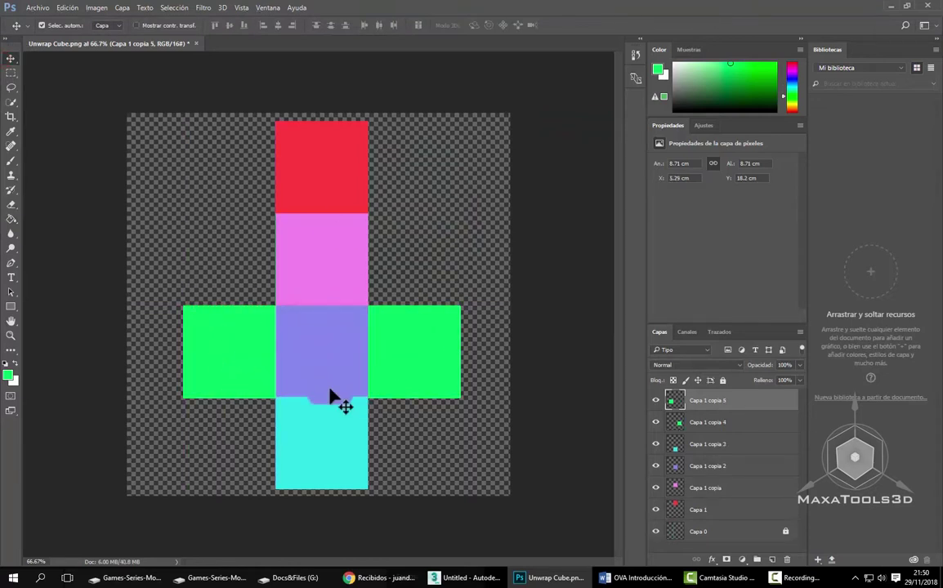
# Step: Fill the left square yellow (fae86f) and move Capa 0 to the top of the layers
pyautogui.click(12, 372)
pyautogui.moveTo(483, 258); pyautogui.dragTo(487, 256)
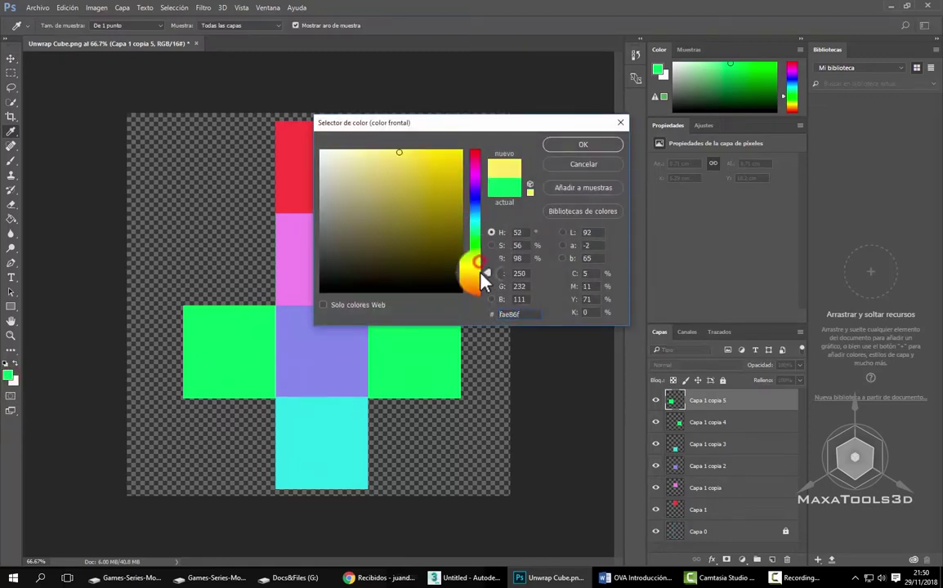
pyautogui.click(566, 149)
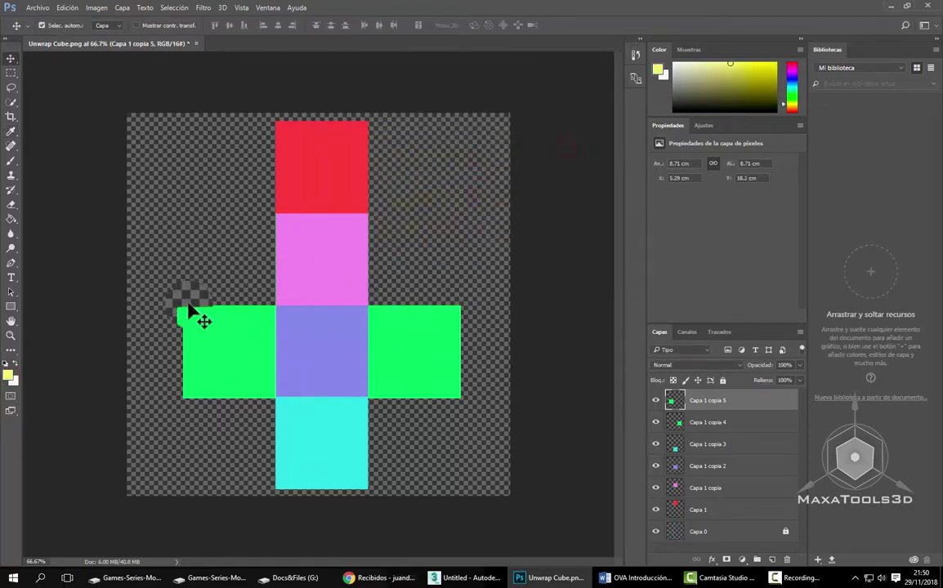
pyautogui.click(12, 219)
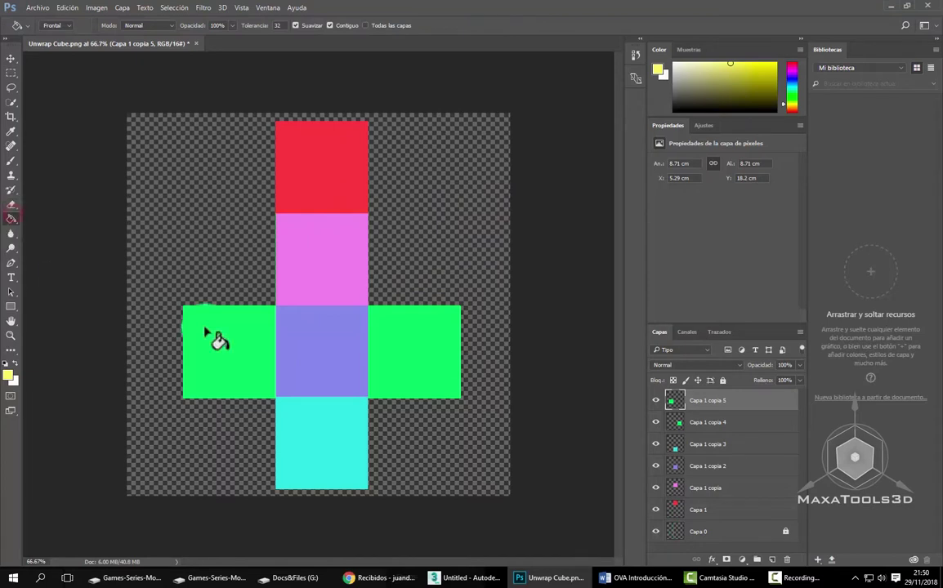
pyautogui.click(252, 347)
pyautogui.click(11, 59)
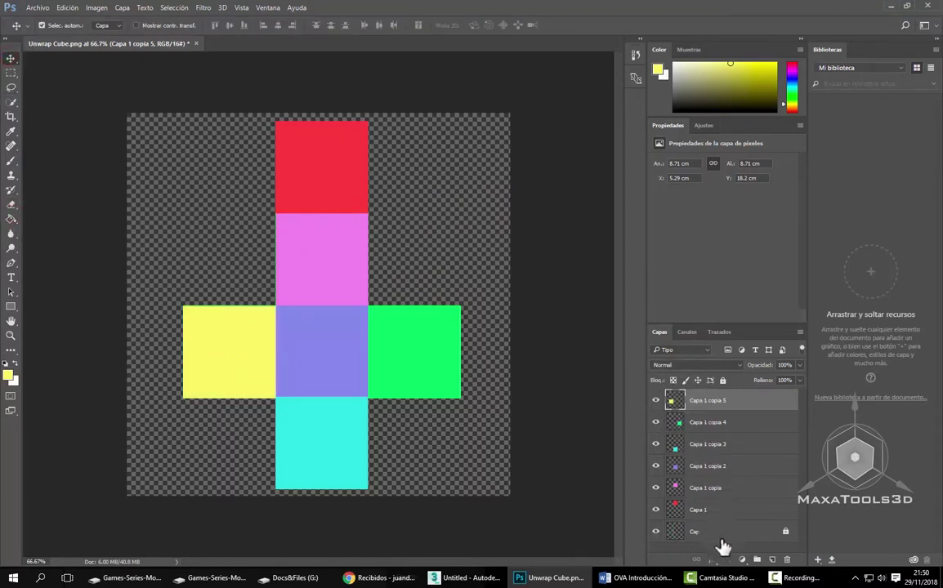
pyautogui.moveTo(692, 399)
pyautogui.mouseDown()
pyautogui.moveTo(710, 391)
pyautogui.moveTo(735, 430)
pyautogui.mouseUp()
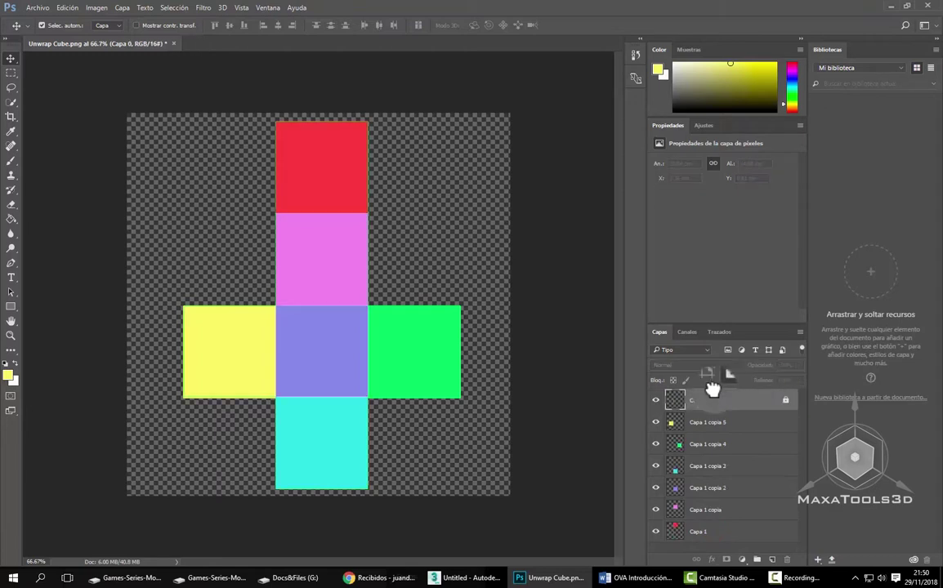
# Step: Zoom in and nudge the yellow and purple squares into exact alignment
pyautogui.moveTo(507, 384); pyautogui.dragTo(276, 371)
pyautogui.click(11, 334)
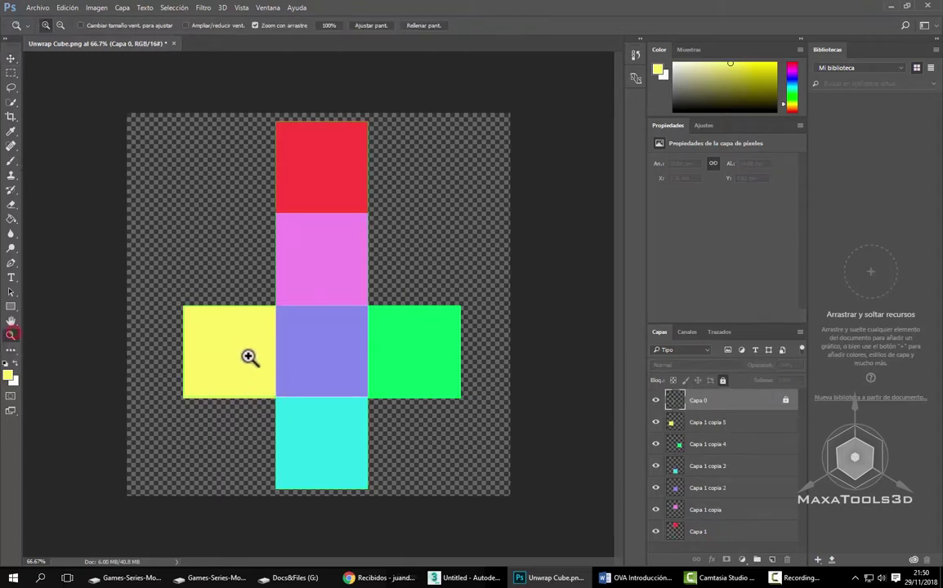
pyautogui.click(248, 359)
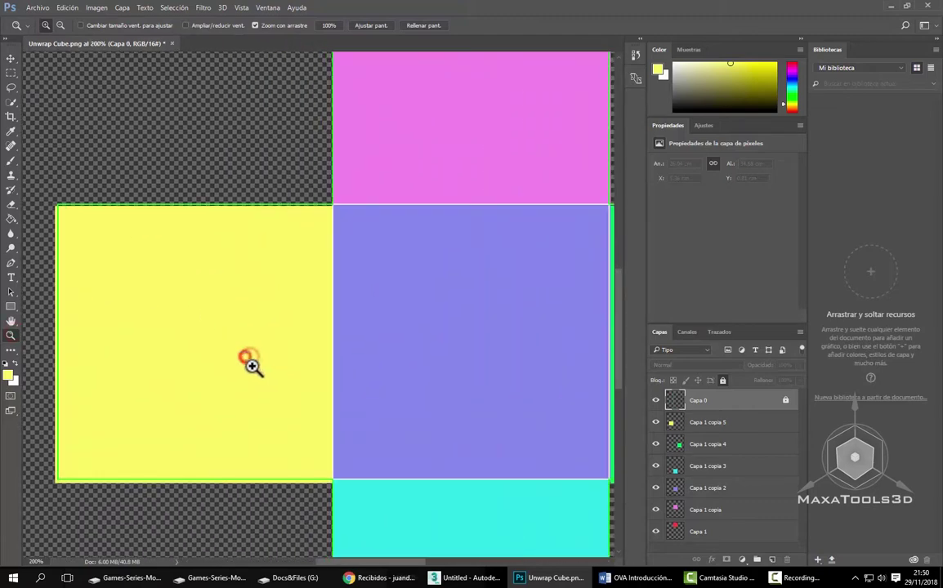
pyautogui.click(11, 59)
pyautogui.click(166, 272)
pyautogui.moveTo(168, 274); pyautogui.dragTo(169, 274)
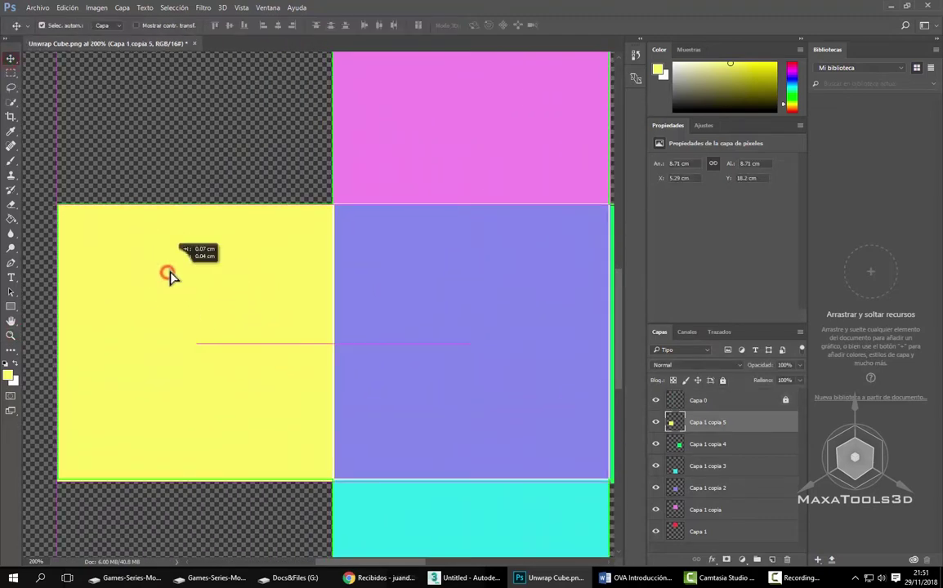
pyautogui.rightClick(382, 318)
pyautogui.click(405, 321)
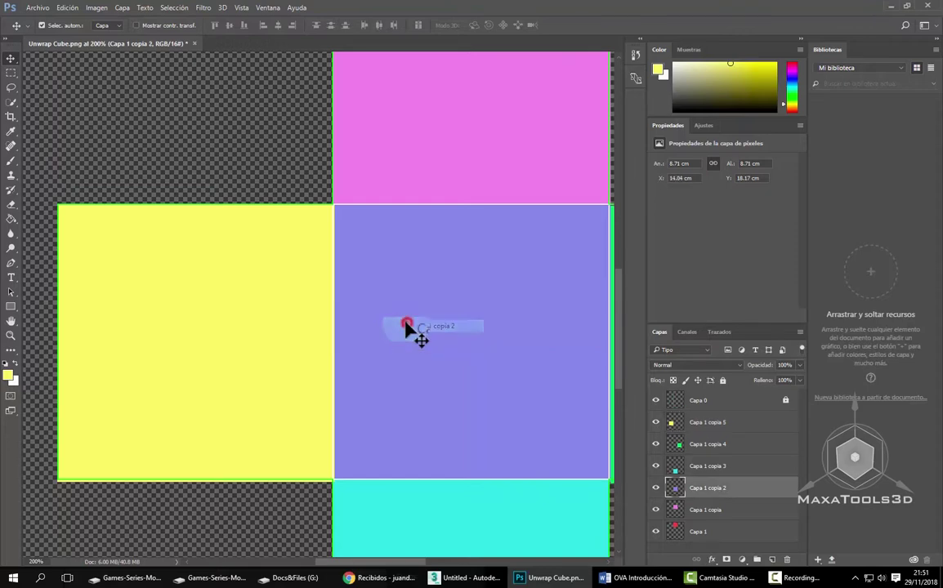
pyautogui.moveTo(406, 322); pyautogui.dragTo(210, 274)
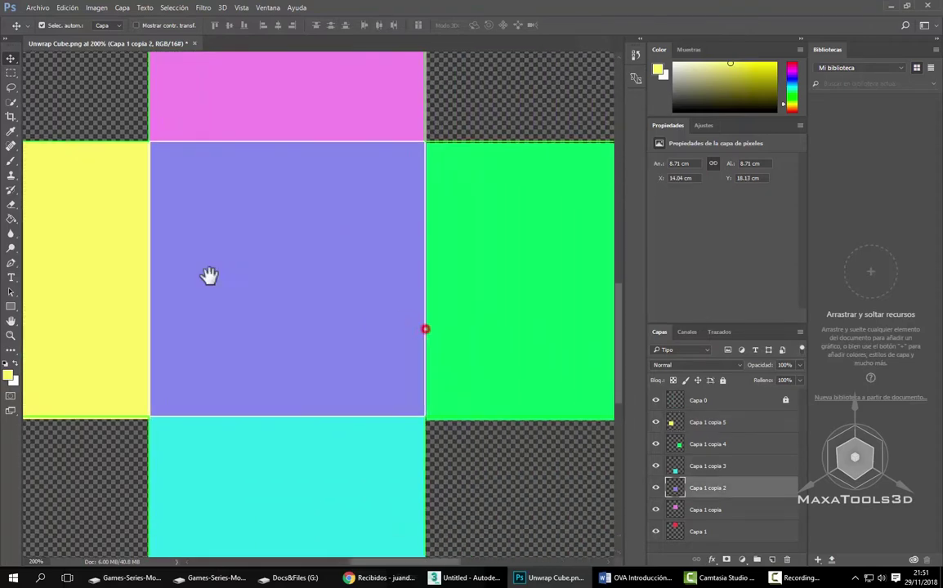
# Step: Align the pink square's layer Capa 1 copia and fit the whole cube net on screen
pyautogui.moveTo(523, 282)
pyautogui.mouseDown()
pyautogui.moveTo(252, 270)
pyautogui.moveTo(295, 284)
pyautogui.moveTo(372, 423)
pyautogui.mouseUp()
pyautogui.rightClick(272, 274)
pyautogui.click(296, 283)
pyautogui.moveTo(228, 229)
pyautogui.mouseDown()
pyautogui.moveTo(326, 281)
pyautogui.moveTo(301, 242)
pyautogui.moveTo(299, 268)
pyautogui.mouseUp()
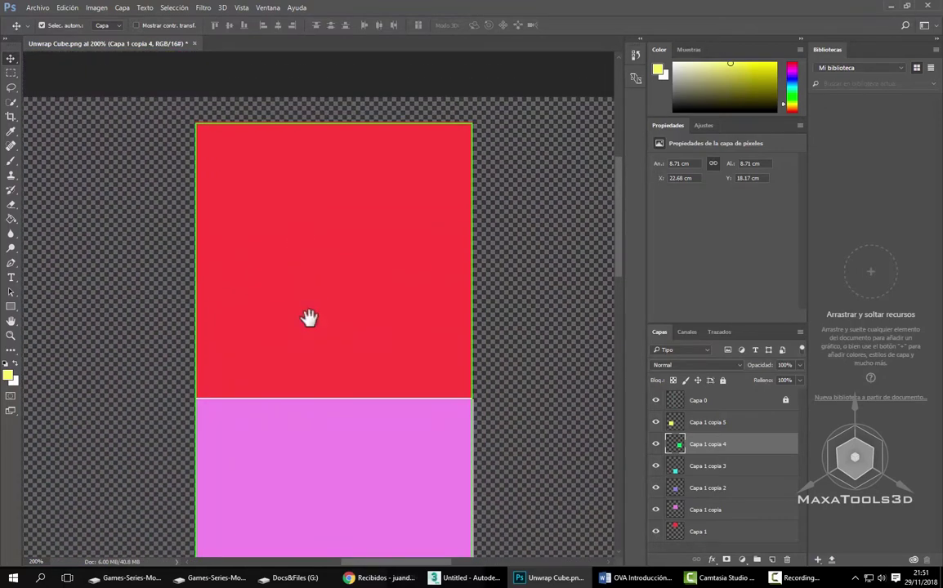
pyautogui.moveTo(308, 318); pyautogui.dragTo(305, 150)
pyautogui.rightClick(280, 280)
pyautogui.click(289, 285)
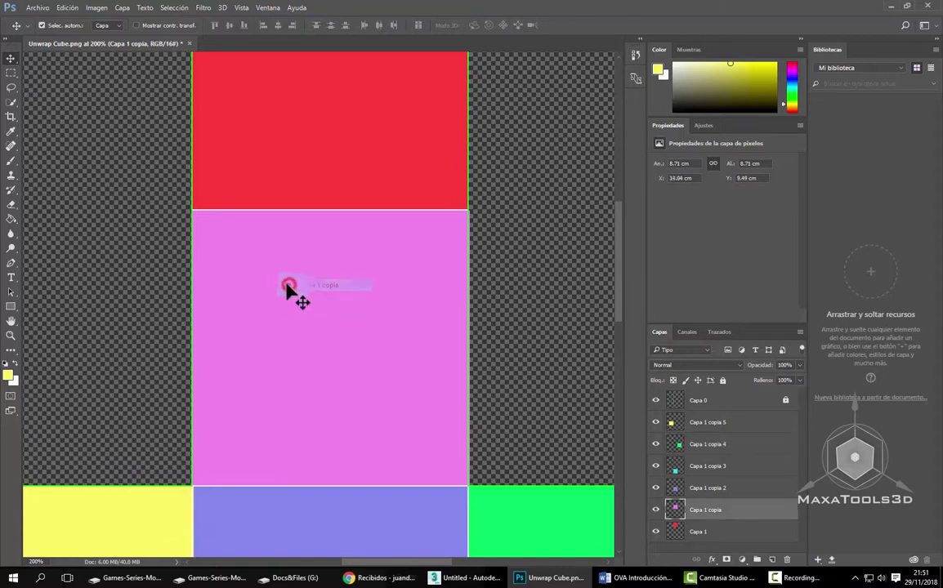
pyautogui.moveTo(287, 290); pyautogui.dragTo(290, 292)
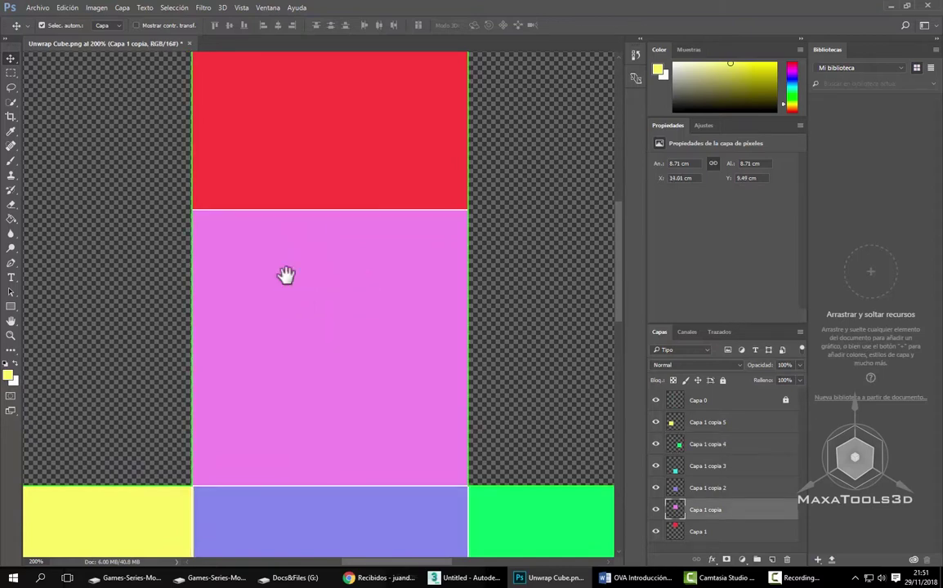
pyautogui.rightClick(286, 275)
pyautogui.click(299, 281)
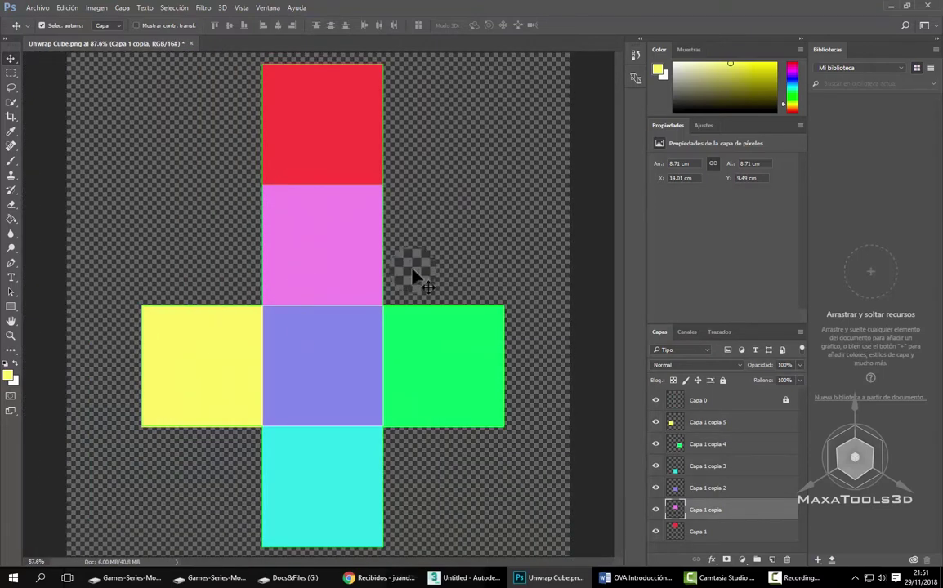
# Step: Create layer Capa 2 at the bottom of the stack and fill it white
pyautogui.click(798, 329)
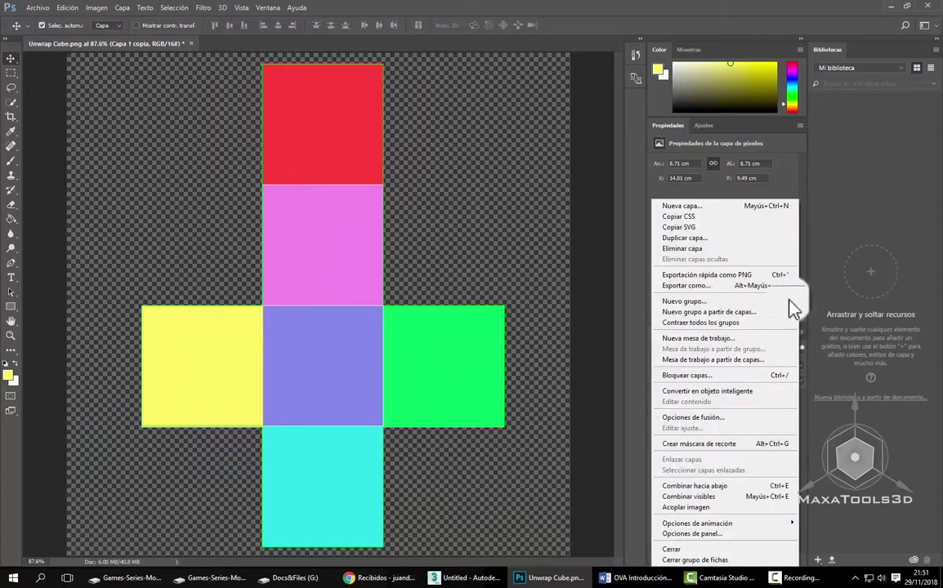
pyautogui.click(694, 185)
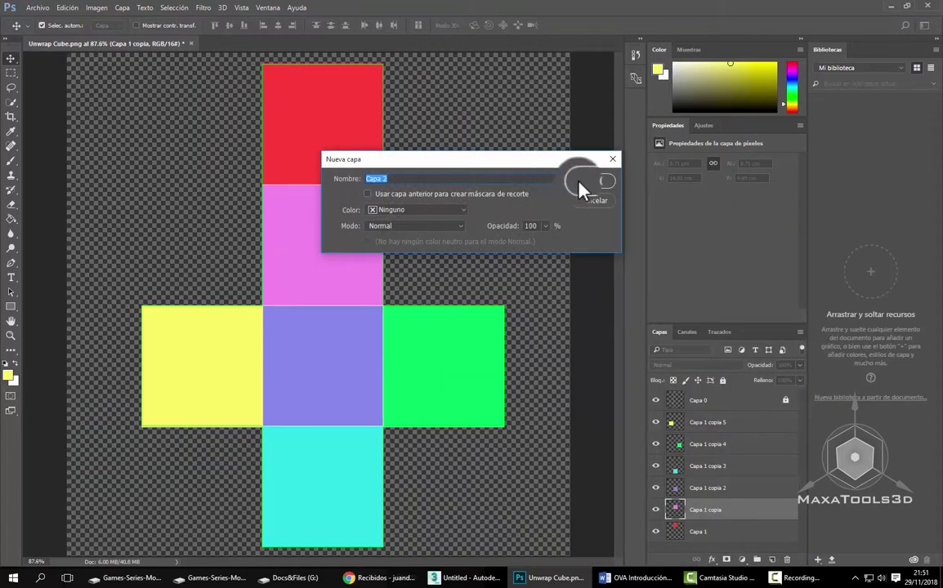
pyautogui.click(579, 184)
pyautogui.moveTo(704, 504)
pyautogui.mouseDown()
pyautogui.moveTo(715, 539)
pyautogui.moveTo(717, 520)
pyautogui.moveTo(725, 538)
pyautogui.moveTo(716, 546)
pyautogui.mouseUp()
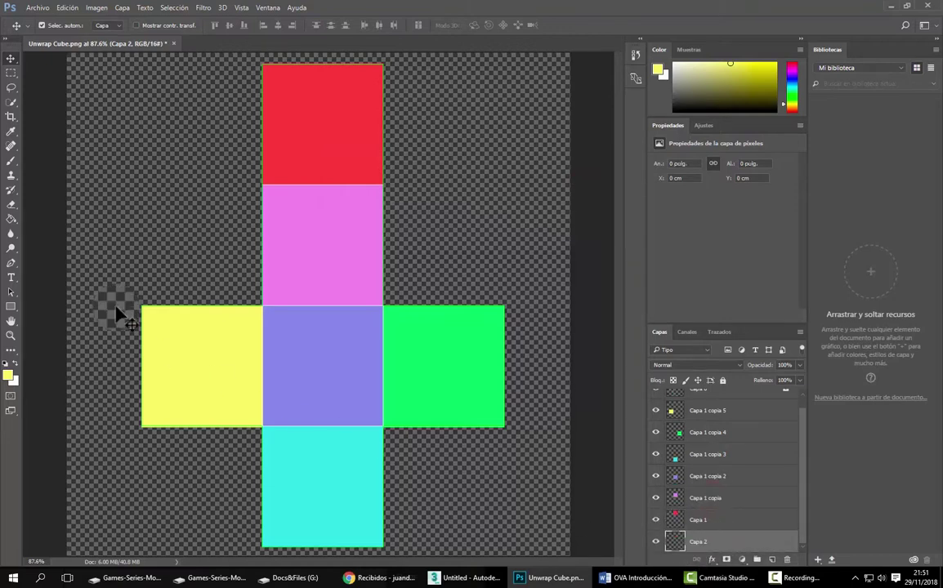
pyautogui.click(16, 364)
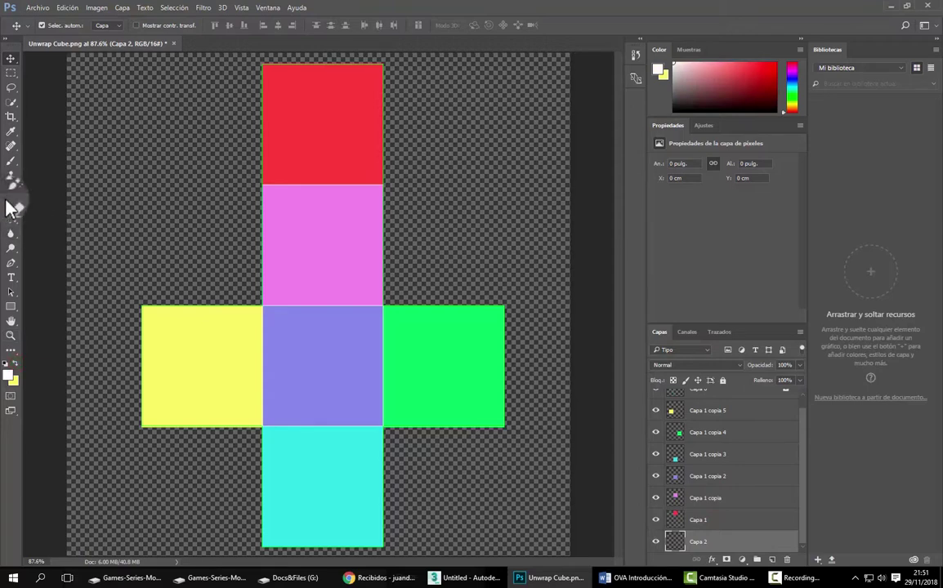
pyautogui.click(11, 218)
pyautogui.click(179, 213)
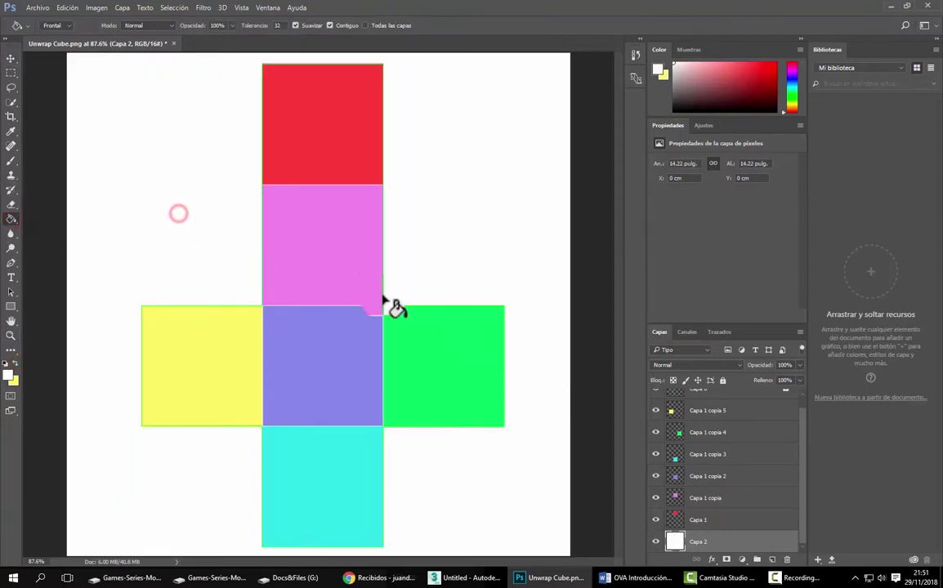
pyautogui.click(11, 59)
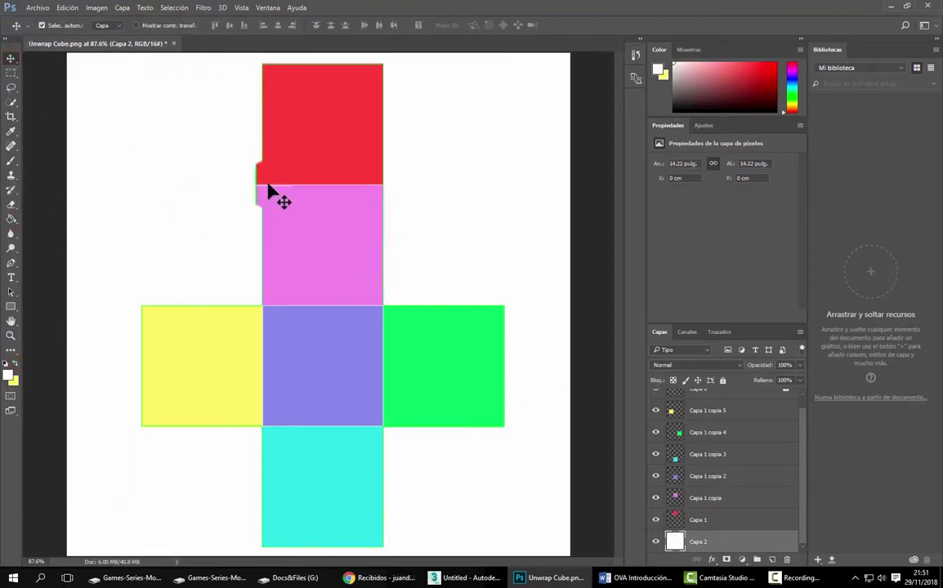
# Step: Fit the canvas to the window and try a small elliptical selection on the pink square, undoing the move
pyautogui.click(10, 335)
pyautogui.rightClick(196, 346)
pyautogui.click(218, 357)
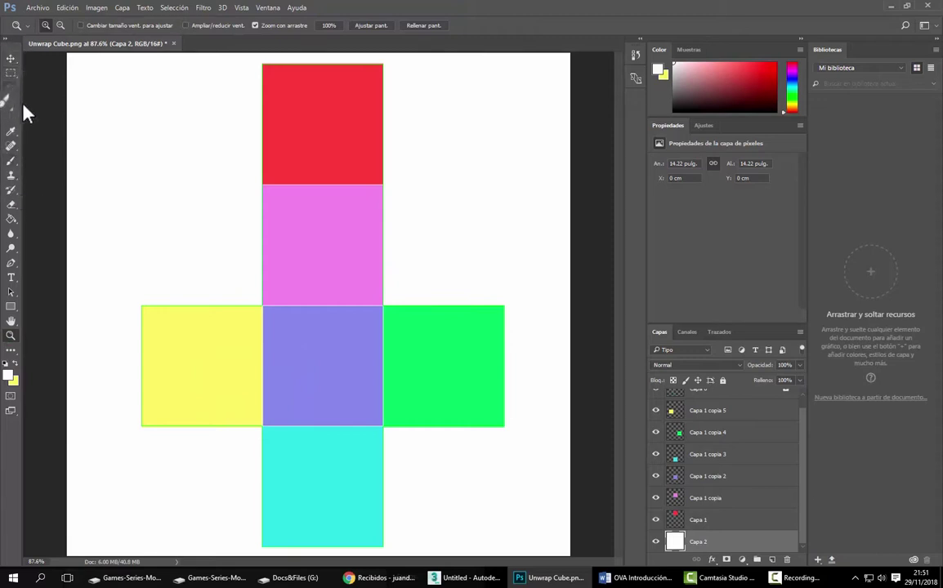
pyautogui.rightClick(18, 75)
pyautogui.click(65, 77)
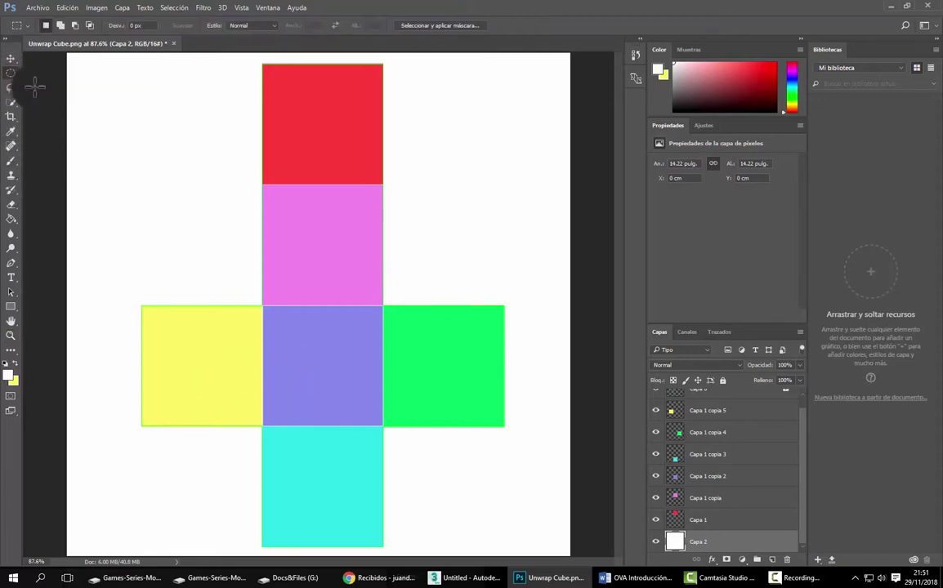
pyautogui.moveTo(288, 231); pyautogui.dragTo(304, 220)
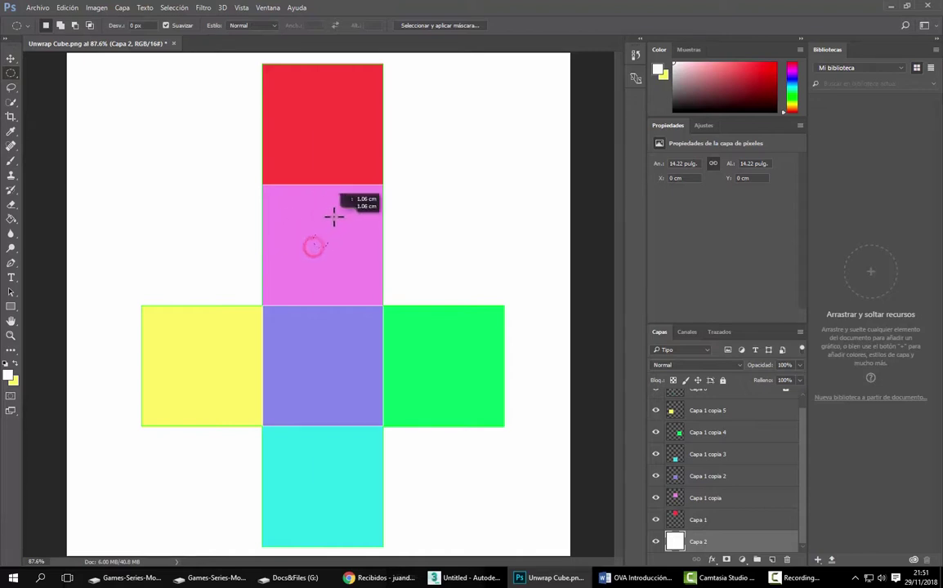
pyautogui.moveTo(324, 220); pyautogui.dragTo(330, 220)
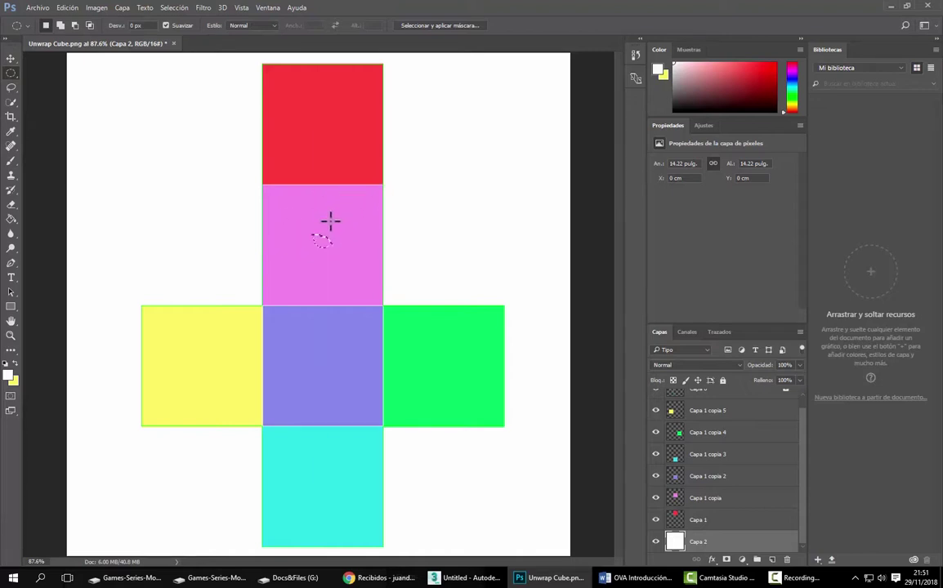
pyautogui.click(13, 58)
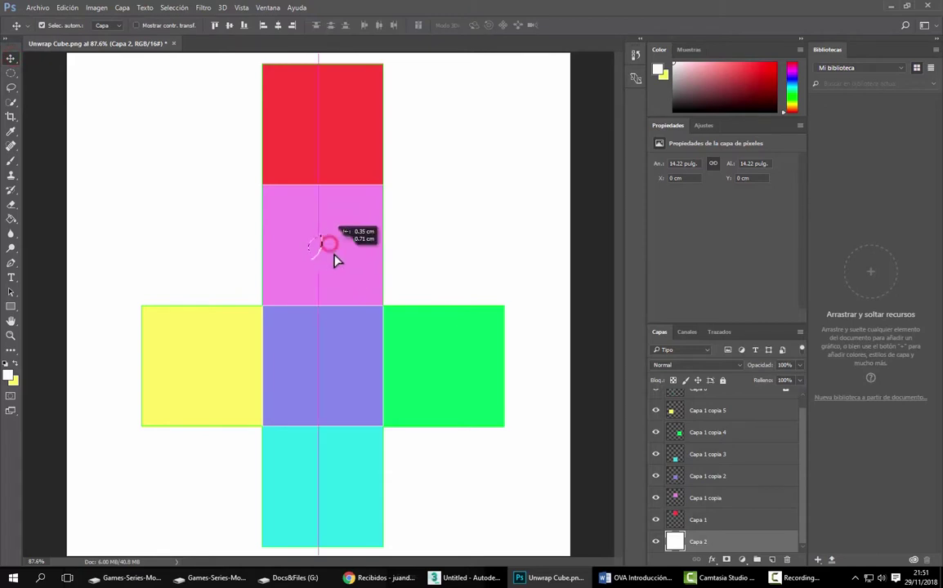
pyautogui.moveTo(334, 259); pyautogui.dragTo(325, 254)
pyautogui.moveTo(314, 214); pyautogui.dragTo(315, 215)
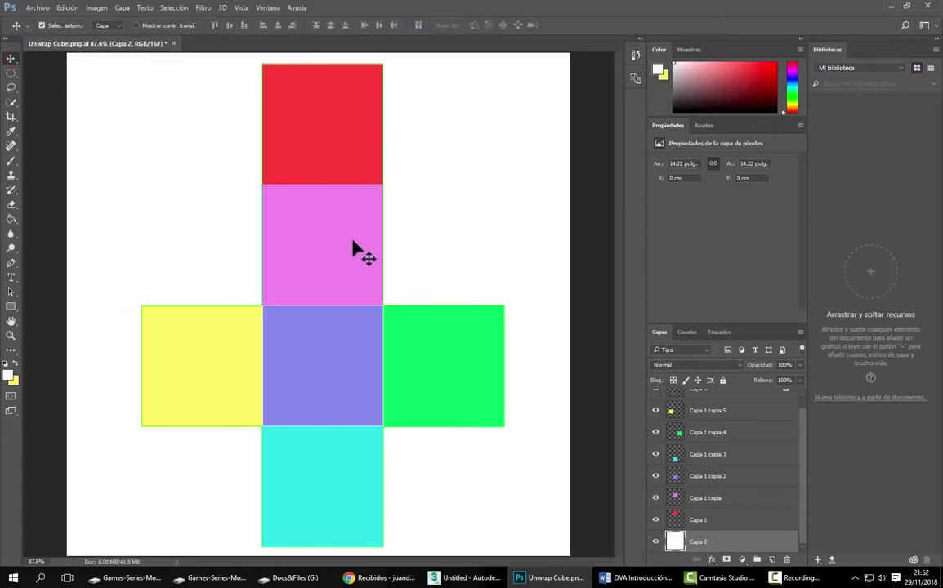
pyautogui.hotkey('ctrl', 'z')
# Step: Hide Capa 0's green outlines and choose Library Disk (F:) as the Save As location
pyautogui.click(655, 401)
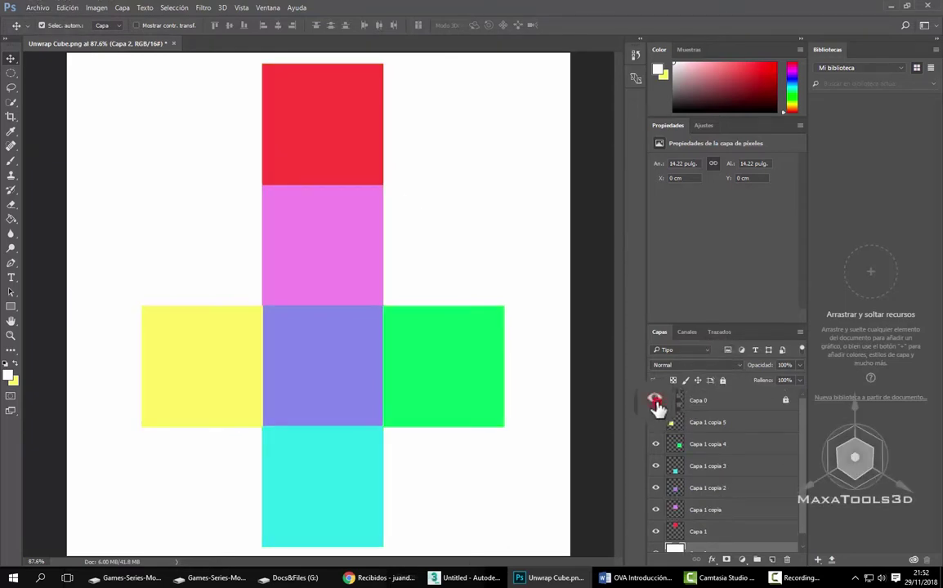
pyautogui.click(38, 10)
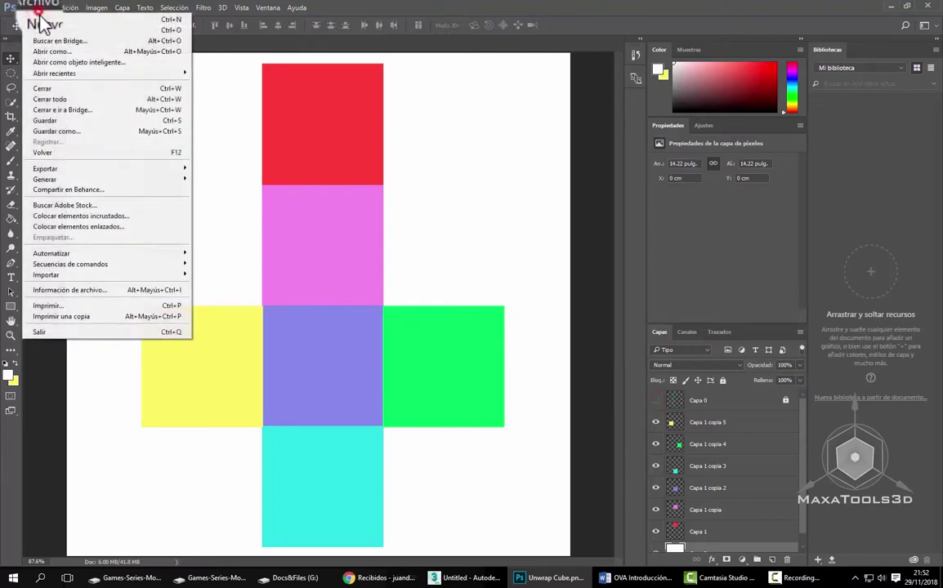
pyautogui.click(49, 117)
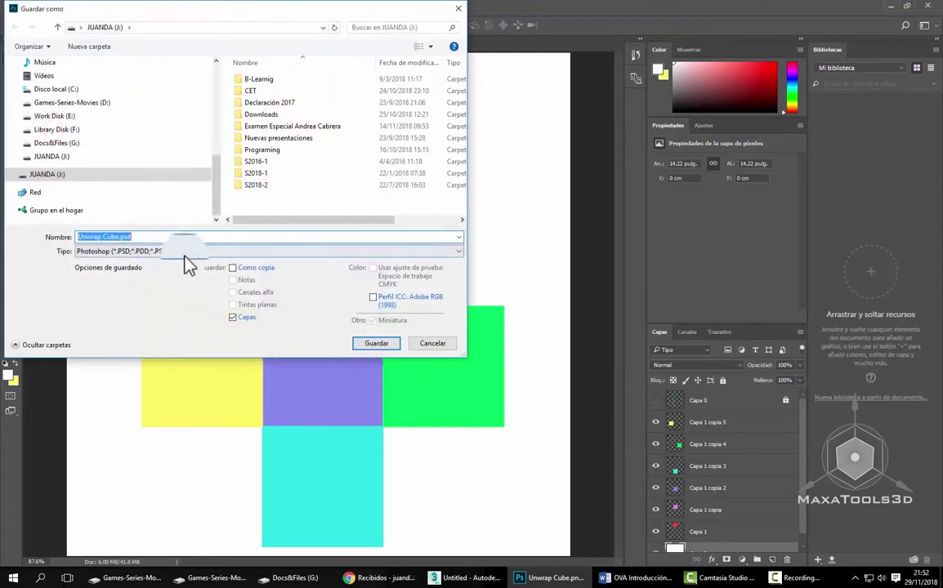
pyautogui.moveTo(46, 174)
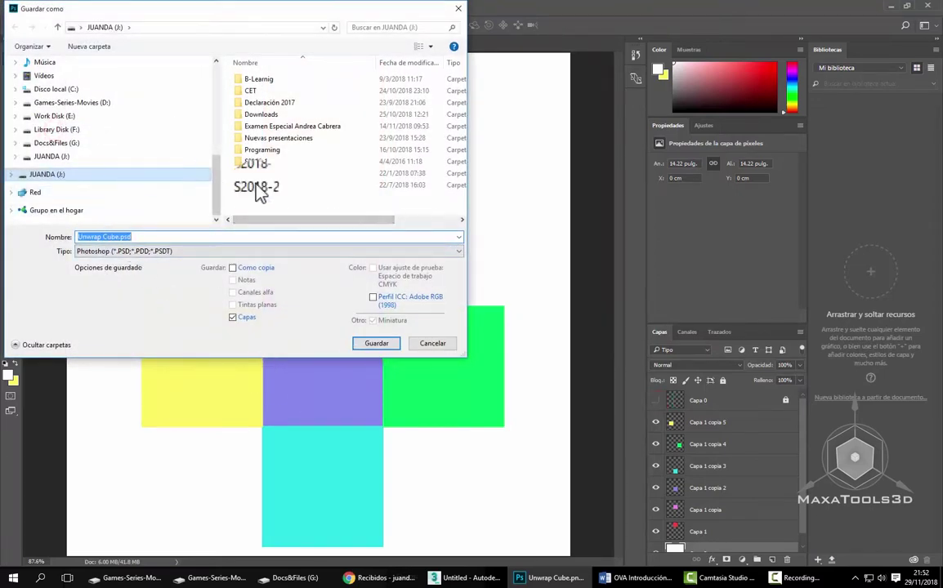
pyautogui.click(50, 129)
pyautogui.click(53, 143)
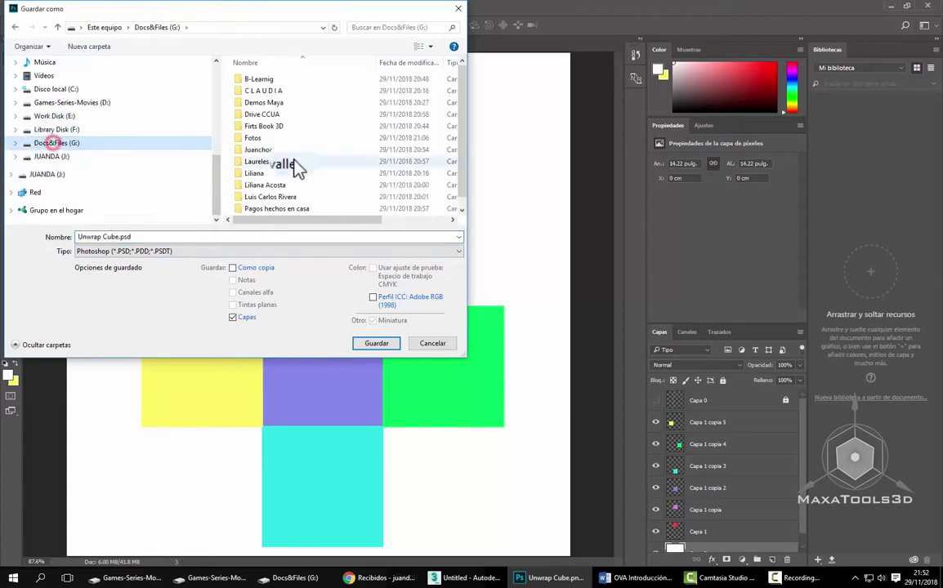
pyautogui.scroll(1, 249, 148)
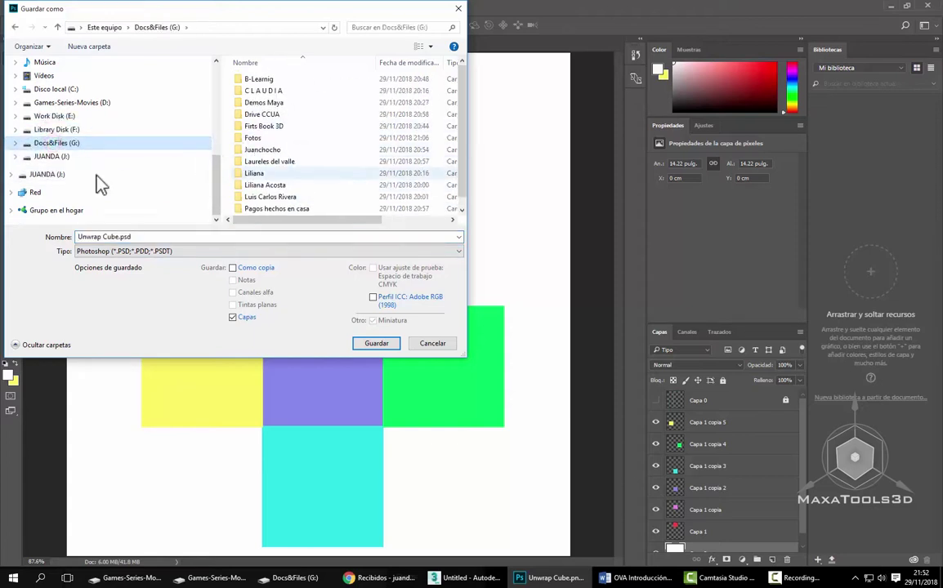
pyautogui.click(48, 155)
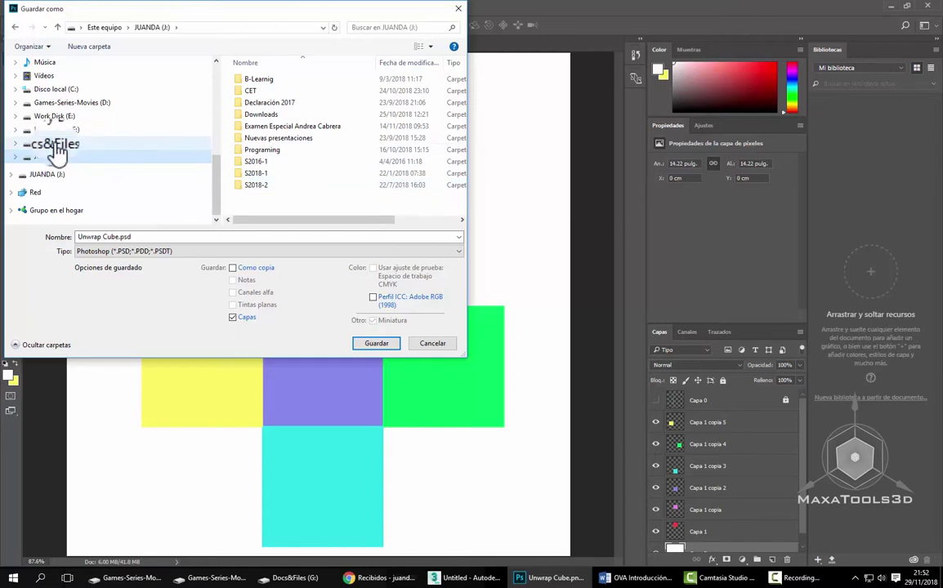
pyautogui.click(50, 129)
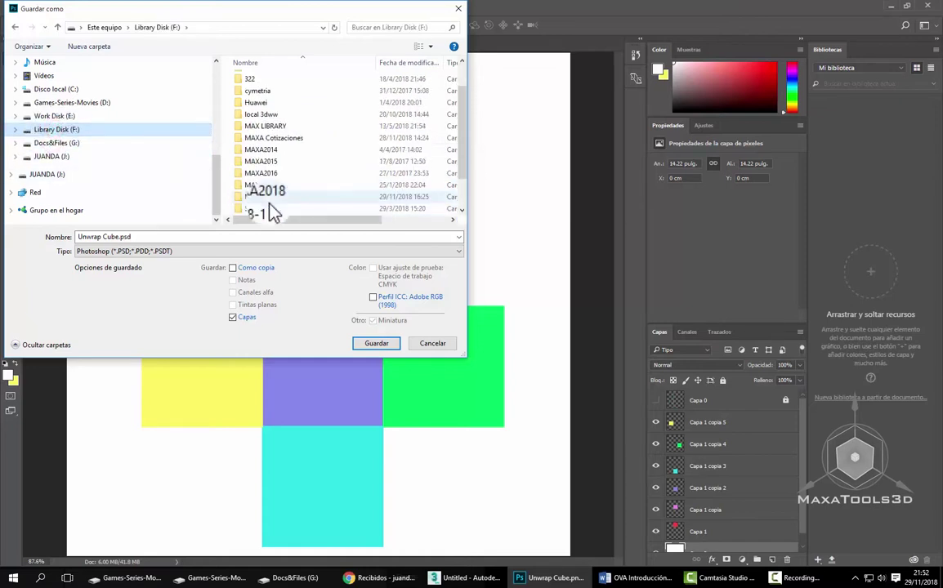
pyautogui.scroll(-1, 271, 192)
# Step: Browse to MAXA2018 > MaxaTools 2018 > UnWrap and save as Unwrap Cube.psd
pyautogui.doubleClick(259, 161)
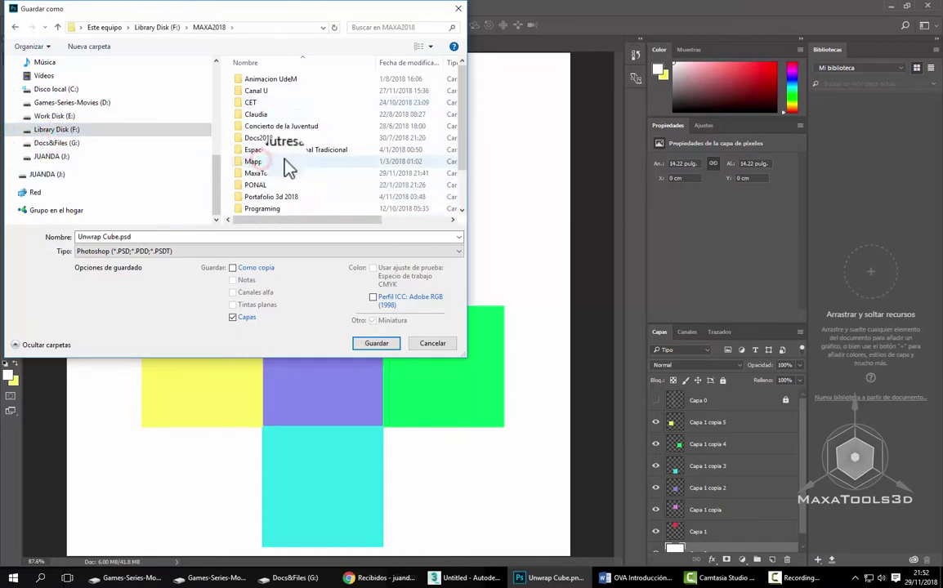
pyautogui.scroll(-1, 284, 173)
pyautogui.doubleClick(274, 138)
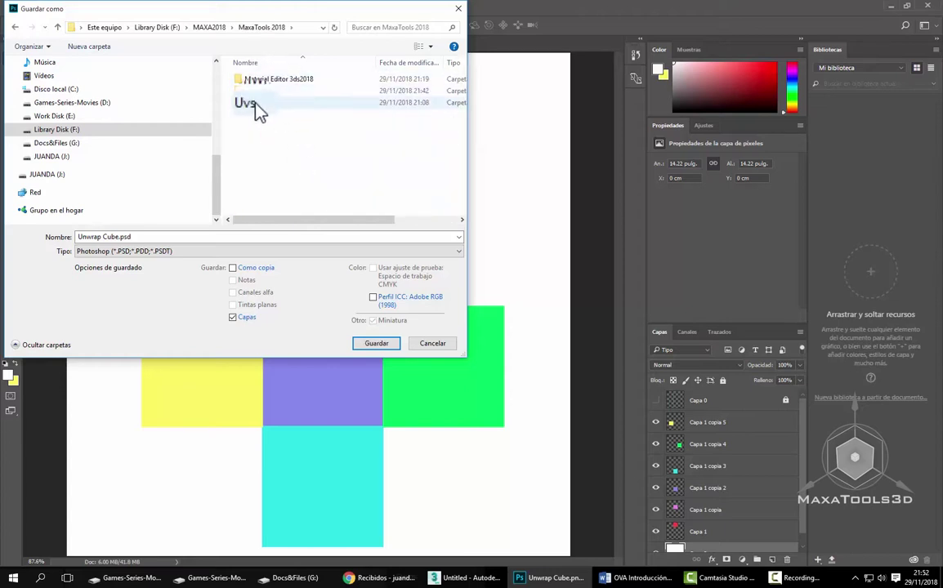
pyautogui.click(256, 92)
pyautogui.doubleClick(256, 91)
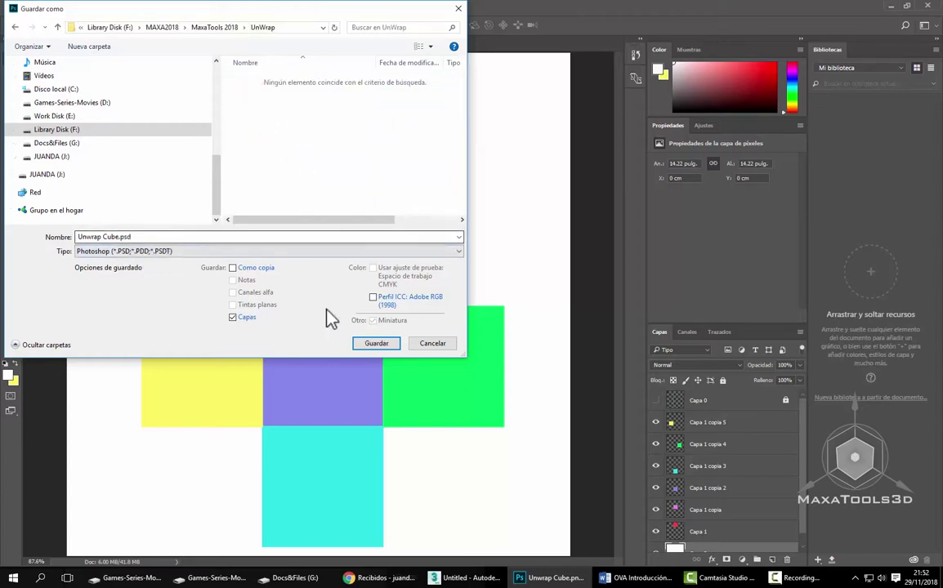
pyautogui.click(381, 347)
# Step: Finish the PSD save, then save a PNG copy as Unwrap Cube.png with default PNG options
pyautogui.click(627, 174)
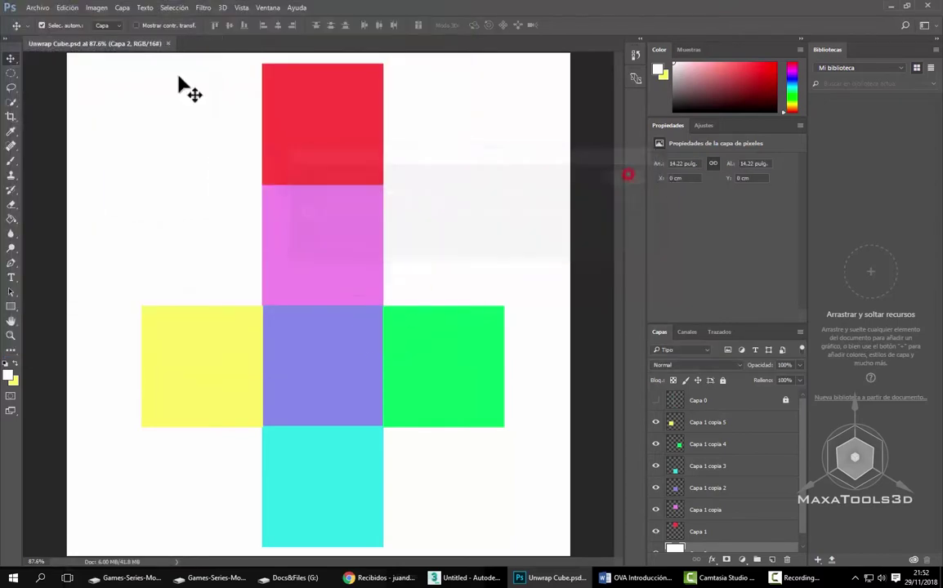
pyautogui.click(38, 7)
pyautogui.click(69, 123)
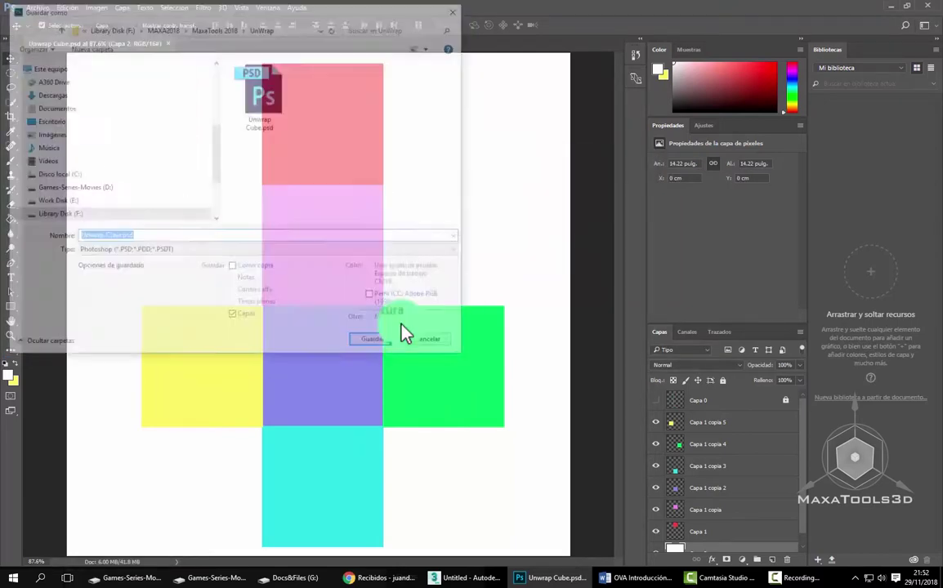
pyautogui.click(253, 251)
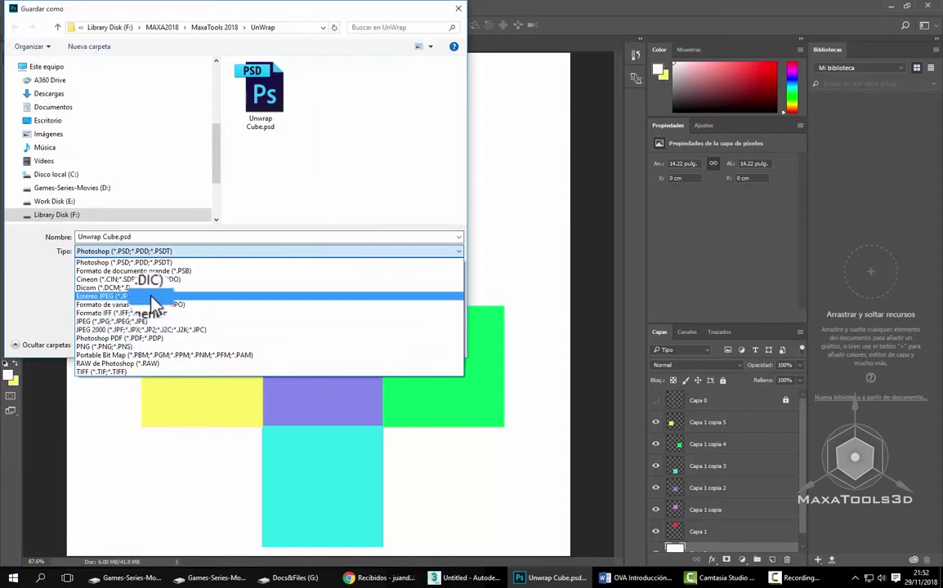
pyautogui.click(137, 321)
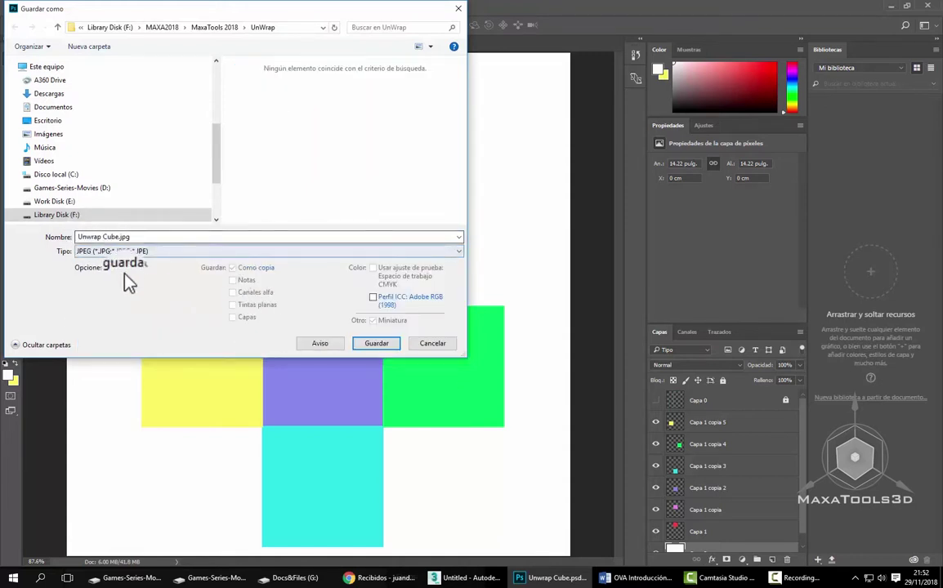
pyautogui.click(233, 253)
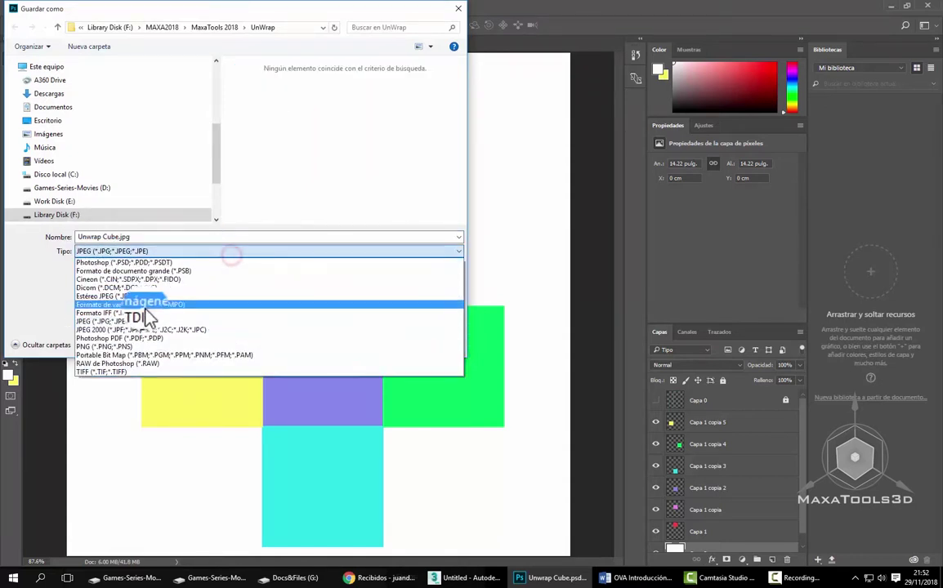
pyautogui.click(135, 346)
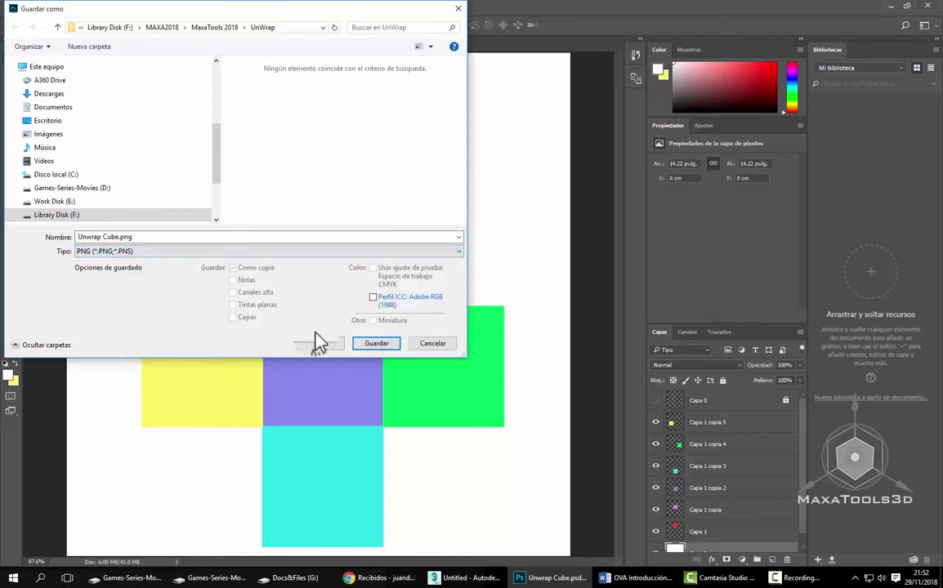
pyautogui.click(369, 347)
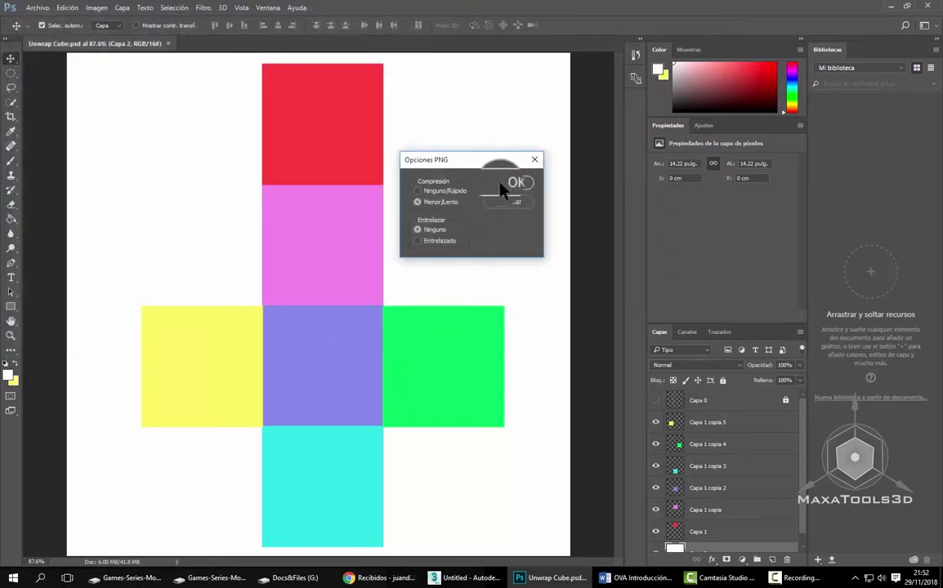
pyautogui.click(502, 188)
# Step: Return to 3ds Max, close both render previews and open the Slate Material Editor
pyautogui.click(463, 578)
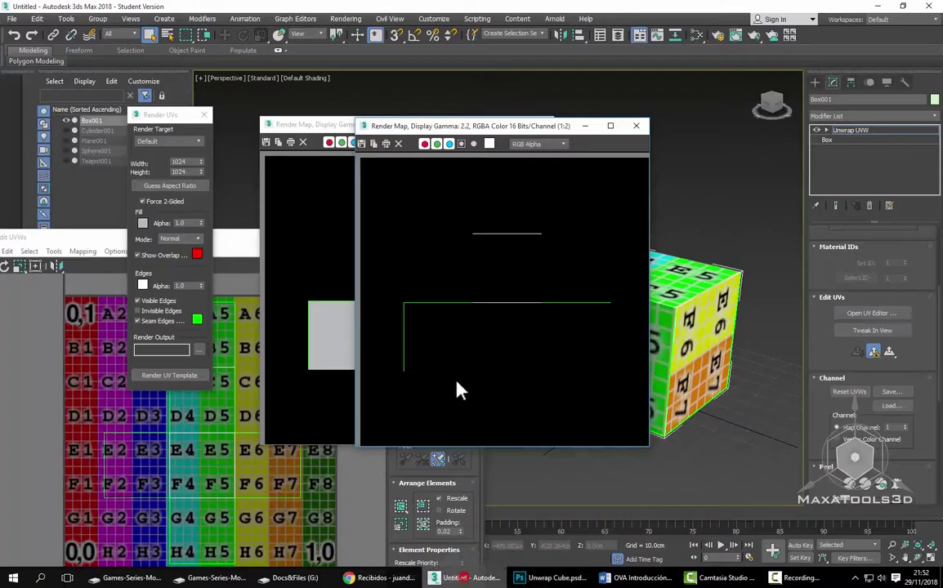
pyautogui.click(635, 125)
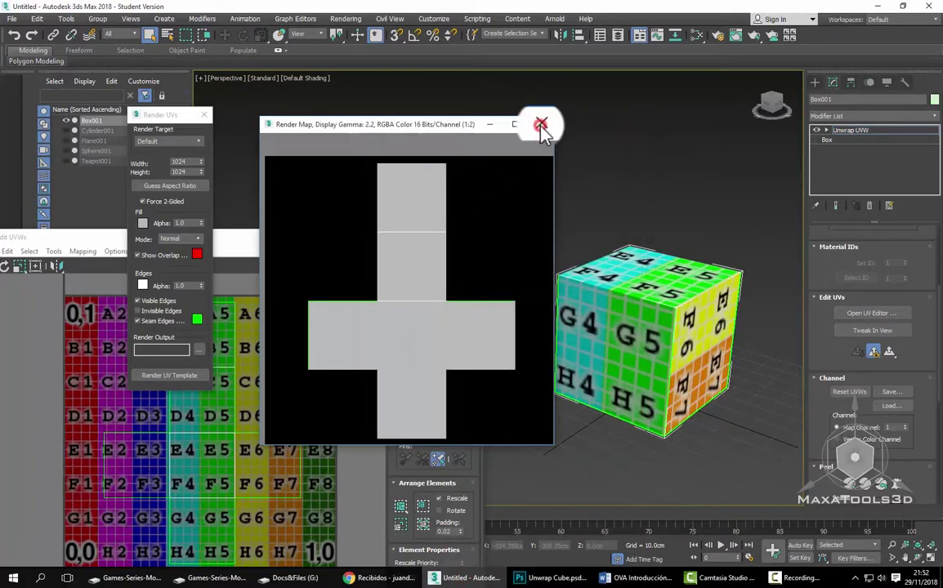
pyautogui.click(540, 125)
pyautogui.click(693, 37)
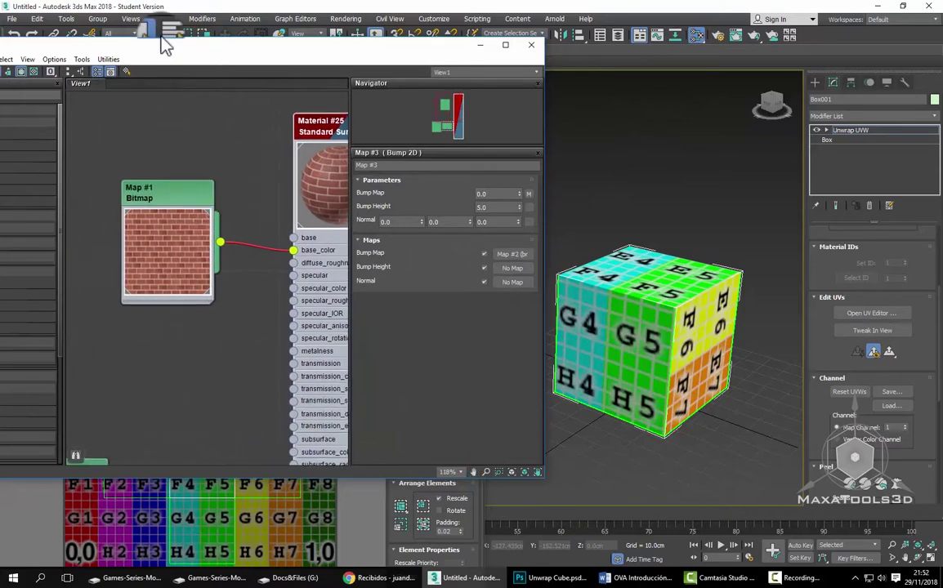
pyautogui.moveTo(227, 52)
pyautogui.mouseDown()
pyautogui.moveTo(392, 60)
pyautogui.moveTo(309, 54)
pyautogui.mouseUp()
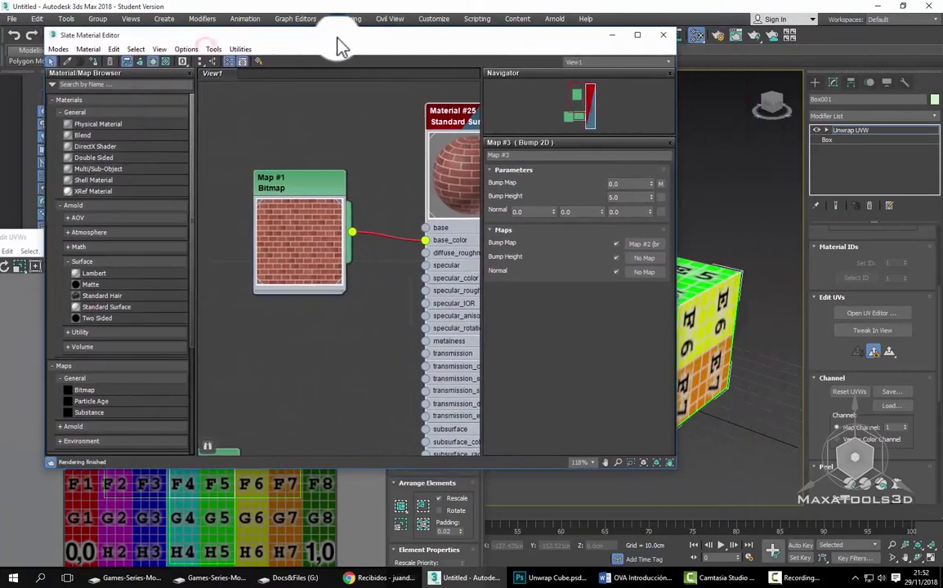
# Step: Add a Standard Surface material node (Material #26) and a Bitmap texture node
pyautogui.moveTo(366, 280)
pyautogui.mouseDown(button='middle')
pyautogui.moveTo(288, 257)
pyautogui.moveTo(97, 327)
pyautogui.mouseUp(button='middle')
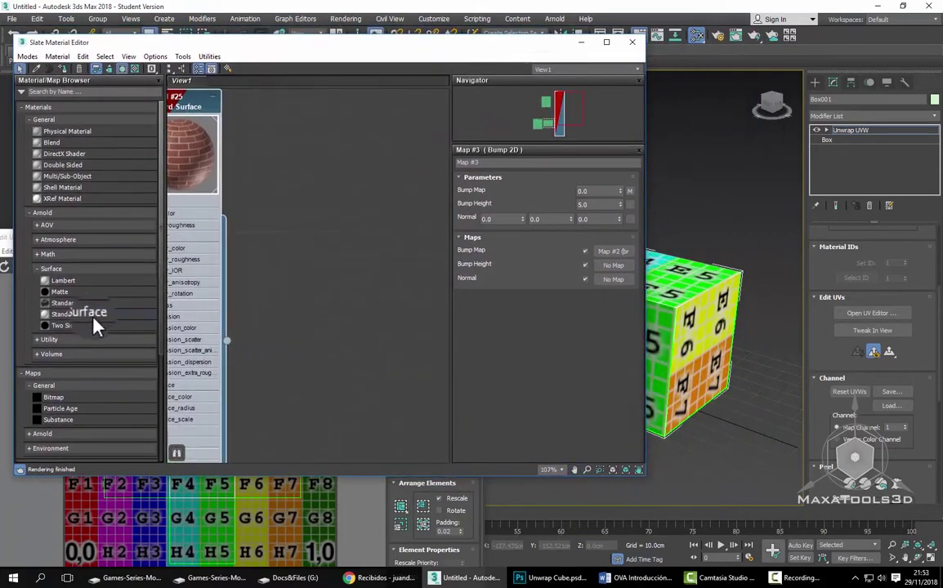
pyautogui.moveTo(352, 175)
pyautogui.mouseDown()
pyautogui.moveTo(381, 169)
pyautogui.moveTo(339, 155)
pyautogui.mouseUp()
pyautogui.moveTo(389, 151); pyautogui.dragTo(354, 210, button='middle')
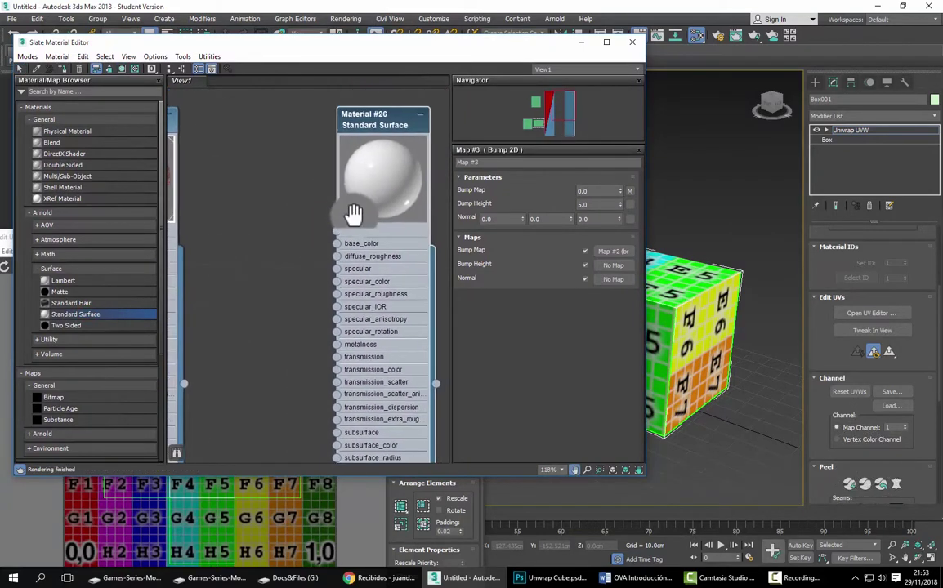
pyautogui.scroll(-1, 360, 236)
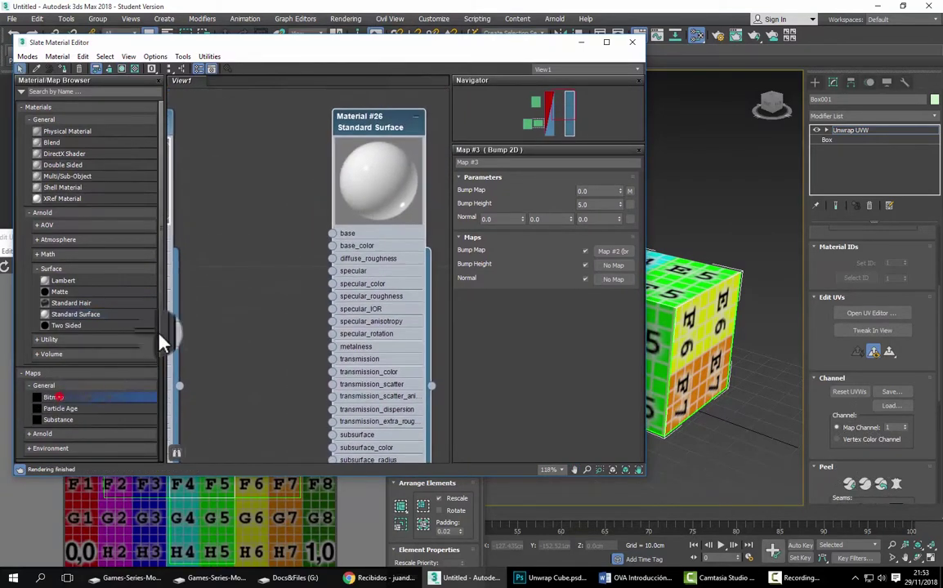
pyautogui.moveTo(161, 341); pyautogui.dragTo(263, 277)
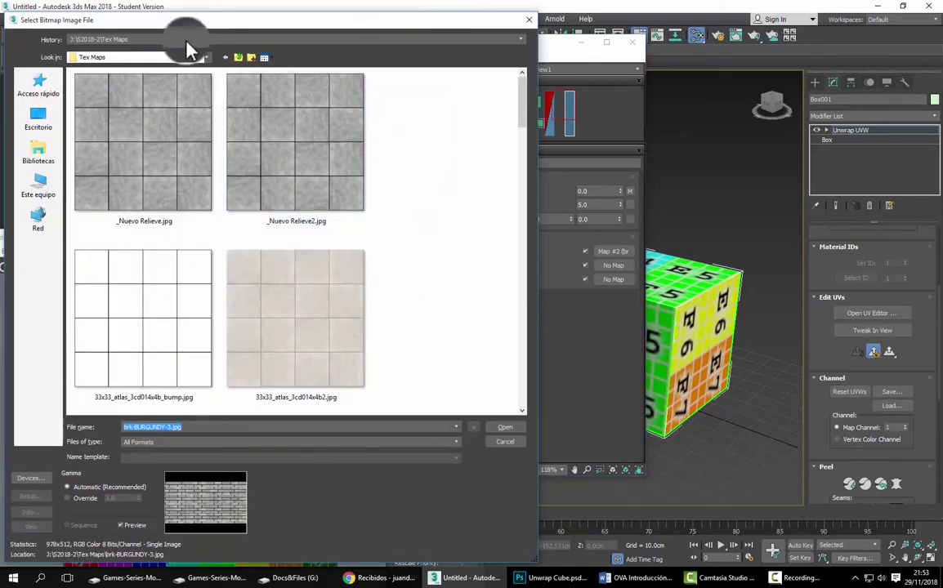
# Step: Load Unwrap Cube.png from F:\MAXA2018\MaxaTools 2018\UnWrap into the Bitmap node
pyautogui.click(168, 57)
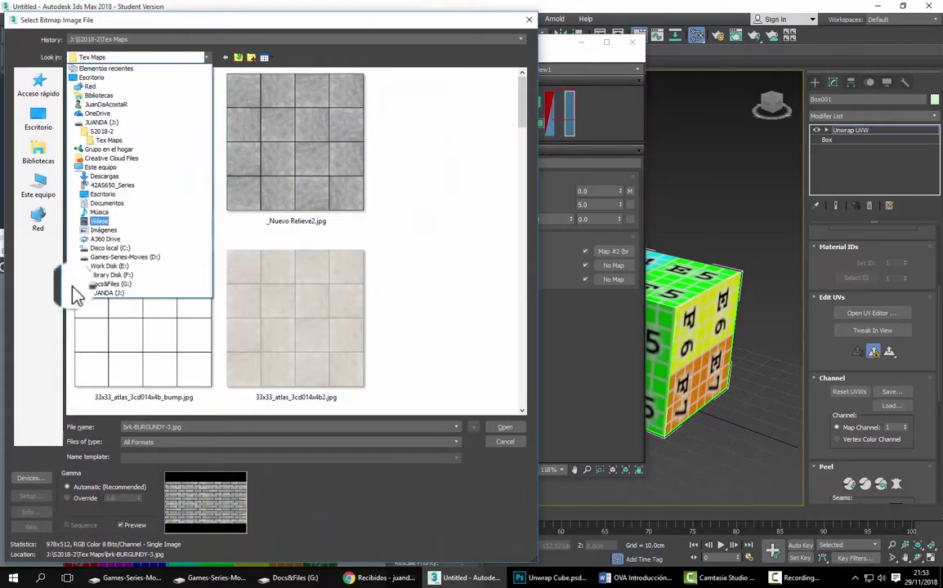
pyautogui.click(114, 288)
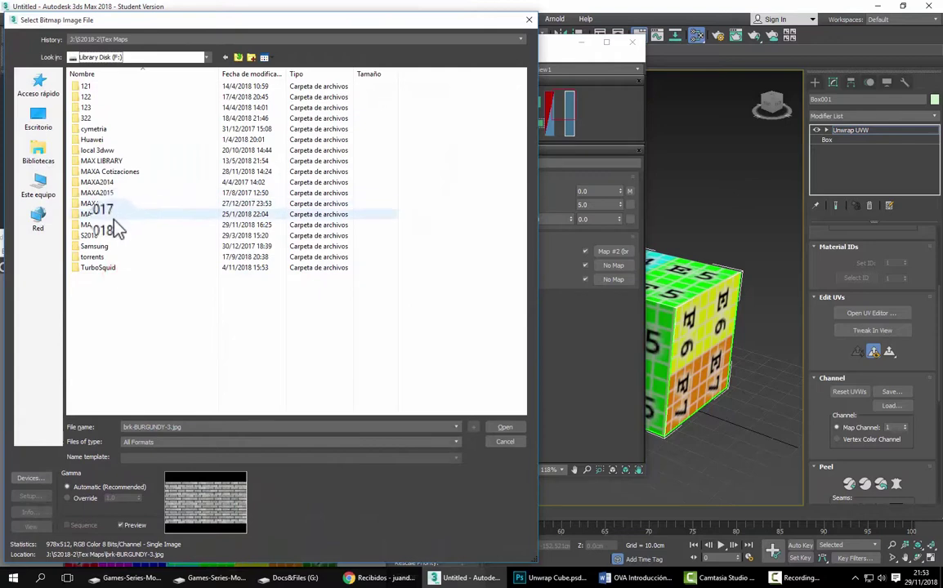
pyautogui.click(109, 226)
pyautogui.doubleClick(111, 227)
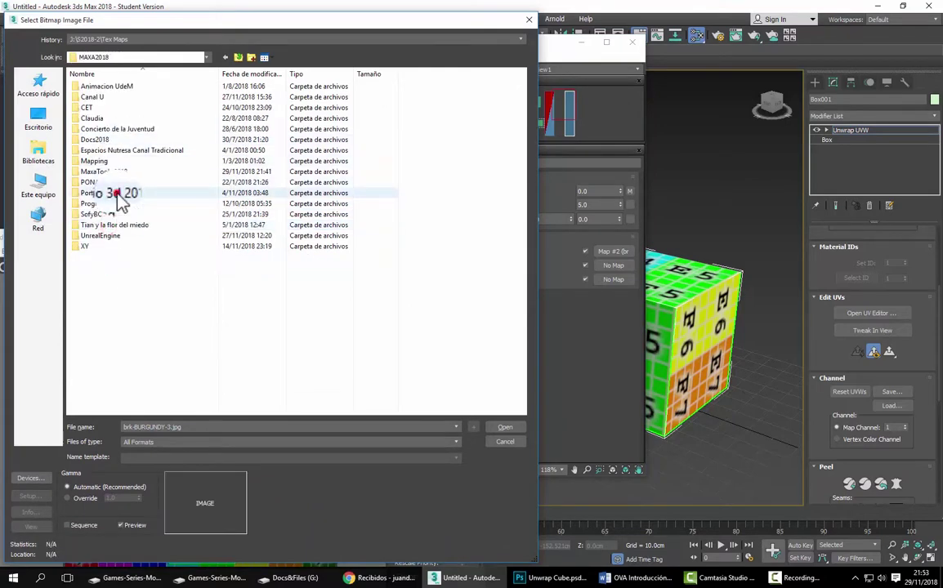
pyautogui.doubleClick(117, 193)
pyautogui.click(239, 58)
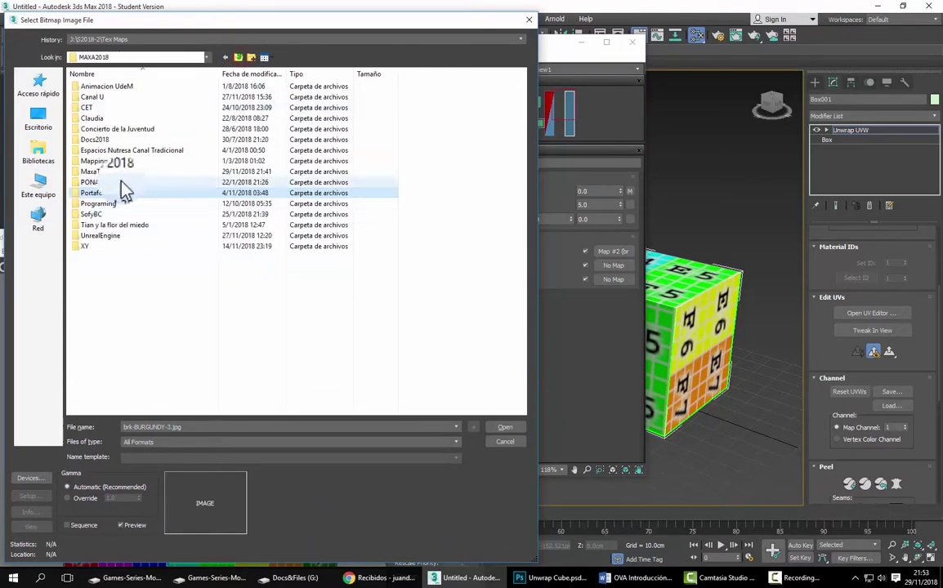
pyautogui.doubleClick(112, 155)
pyautogui.doubleClick(92, 96)
pyautogui.click(99, 119)
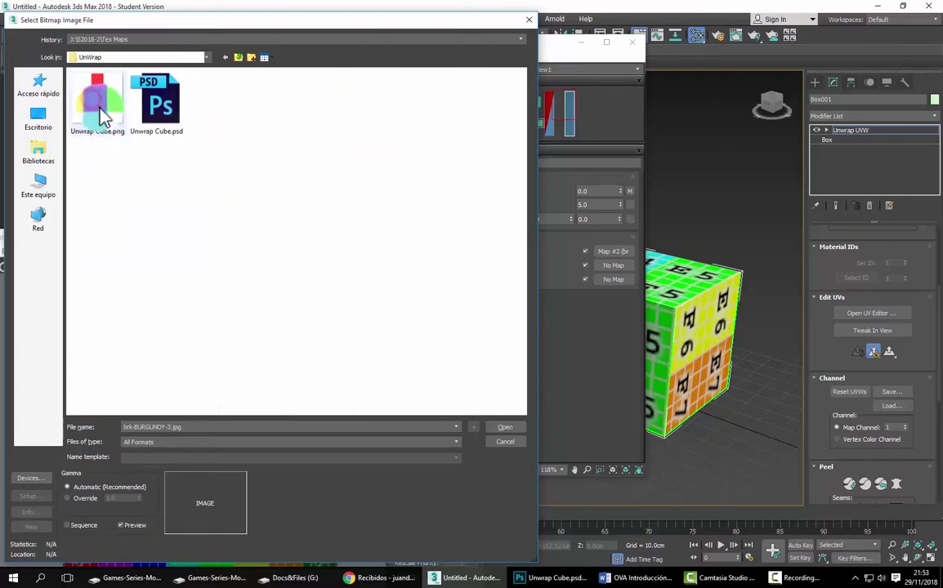
pyautogui.click(492, 433)
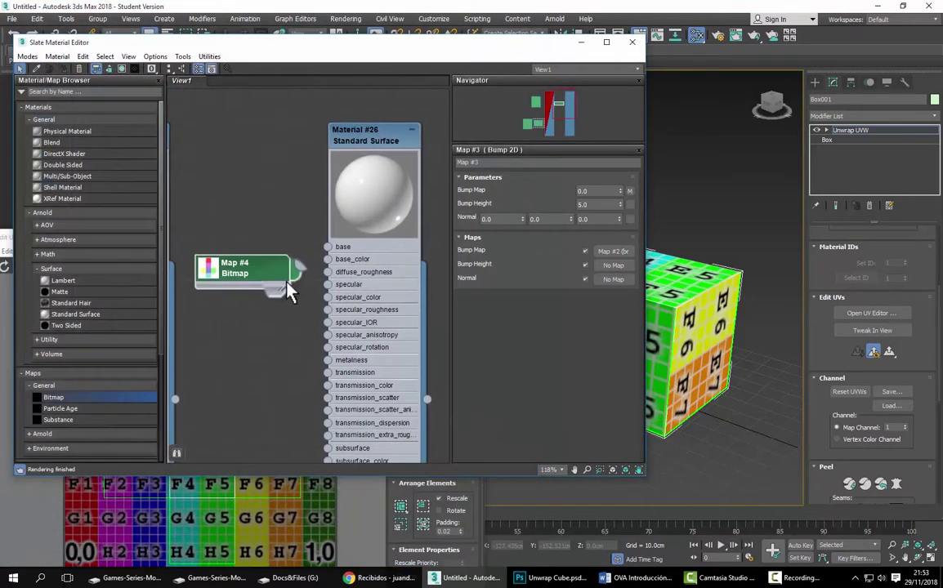
# Step: Wire the bitmap into base_color, assign the material to the cube and close both editors
pyautogui.moveTo(329, 277); pyautogui.dragTo(330, 274)
pyautogui.scroll(-2, 368, 304)
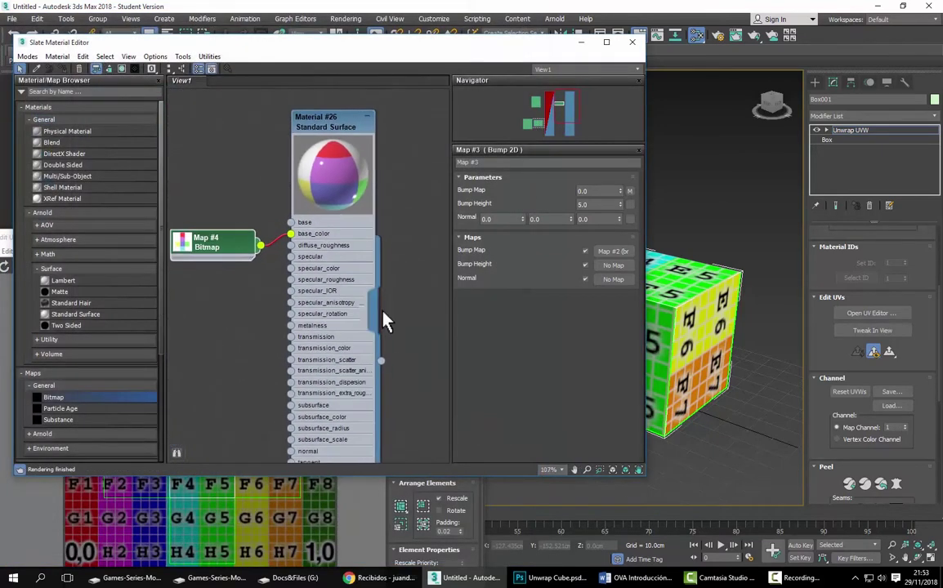
pyautogui.click(701, 341)
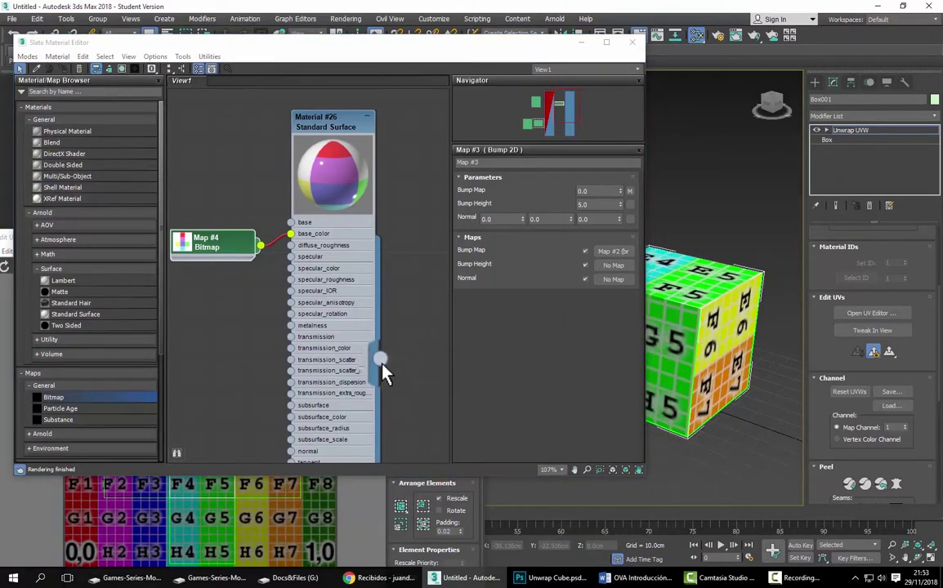
pyautogui.moveTo(381, 365); pyautogui.dragTo(684, 365)
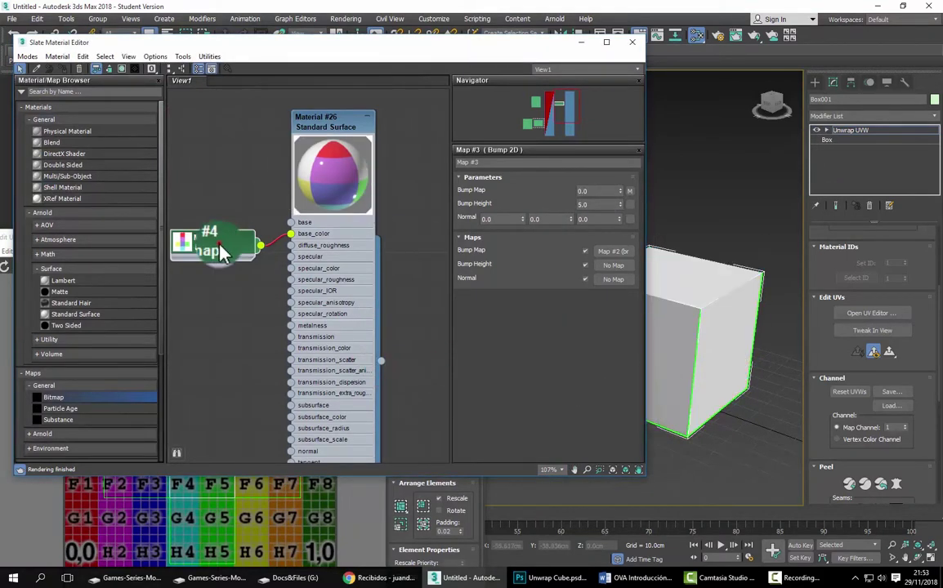
pyautogui.click(632, 41)
pyautogui.click(465, 242)
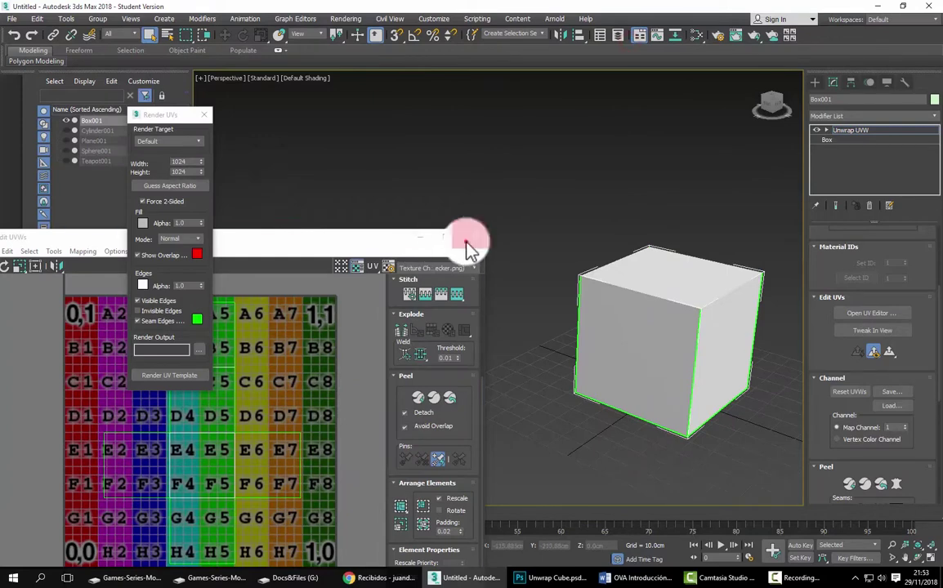
# Step: Set viewport Materials to Shaded with Maps and view the coloured cube with it deselected
pyautogui.click(255, 79)
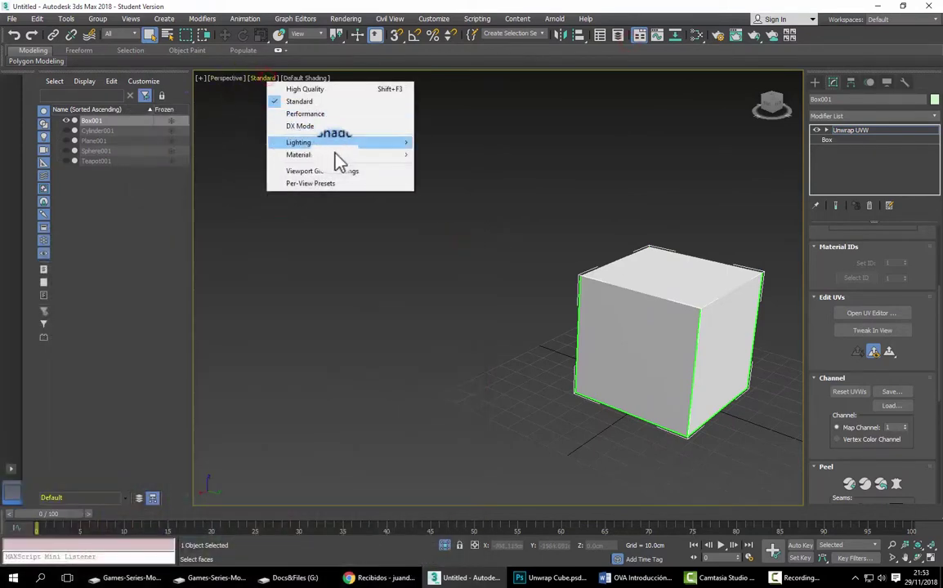
pyautogui.moveTo(300, 154)
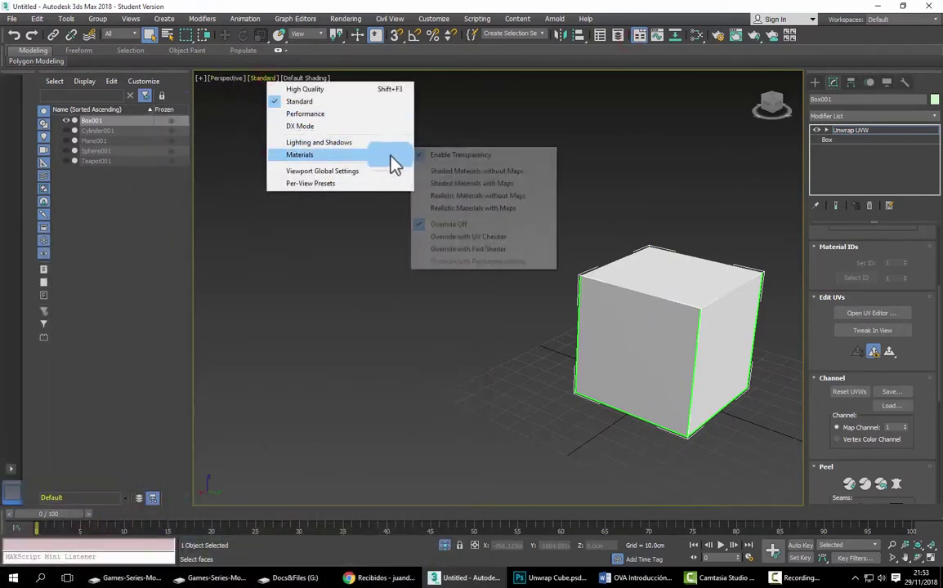
pyautogui.click(464, 182)
pyautogui.moveTo(547, 310)
pyautogui.mouseDown(button='middle')
pyautogui.moveTo(406, 300)
pyautogui.moveTo(265, 237)
pyautogui.moveTo(328, 285)
pyautogui.mouseUp(button='middle')
pyautogui.click(818, 82)
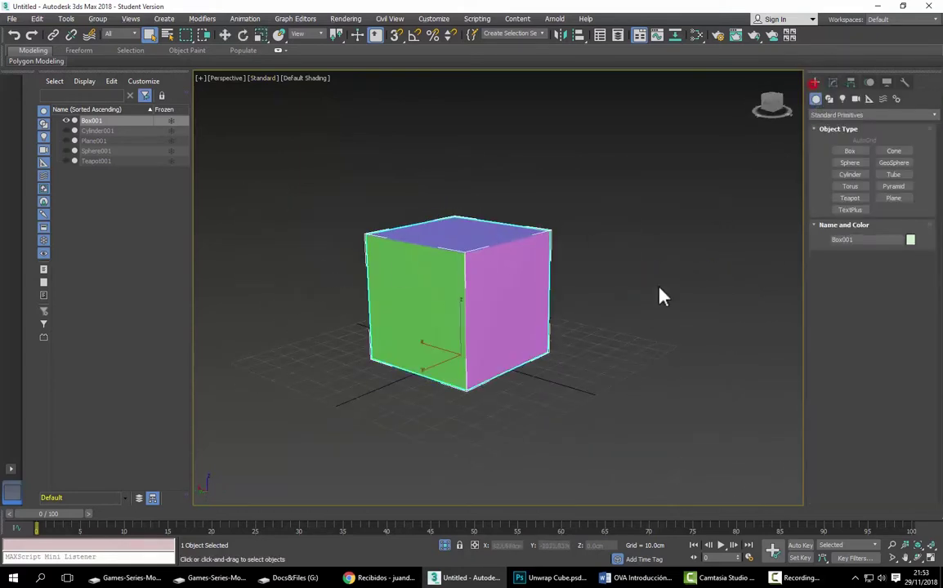
pyautogui.click(658, 296)
pyautogui.moveTo(515, 320)
pyautogui.mouseDown(button='middle')
pyautogui.moveTo(530, 298)
pyautogui.moveTo(330, 357)
pyautogui.moveTo(355, 253)
pyautogui.moveTo(350, 351)
pyautogui.moveTo(449, 316)
pyautogui.moveTo(475, 161)
pyautogui.moveTo(540, 448)
pyautogui.mouseUp(button='middle')
# Step: Back in Photoshop, draw a small elliptical selection in the purple square's centre
pyautogui.click(531, 298)
pyautogui.click(549, 580)
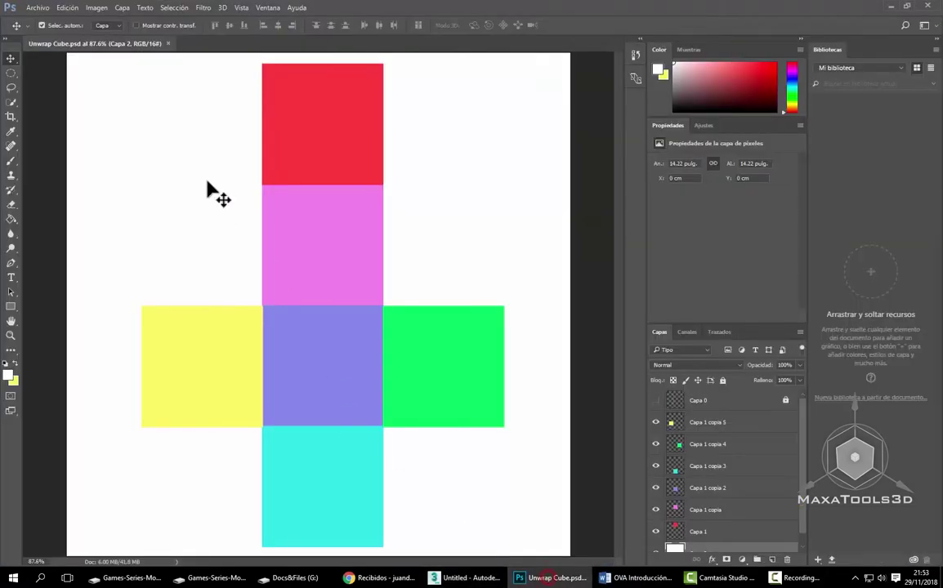
pyautogui.click(11, 72)
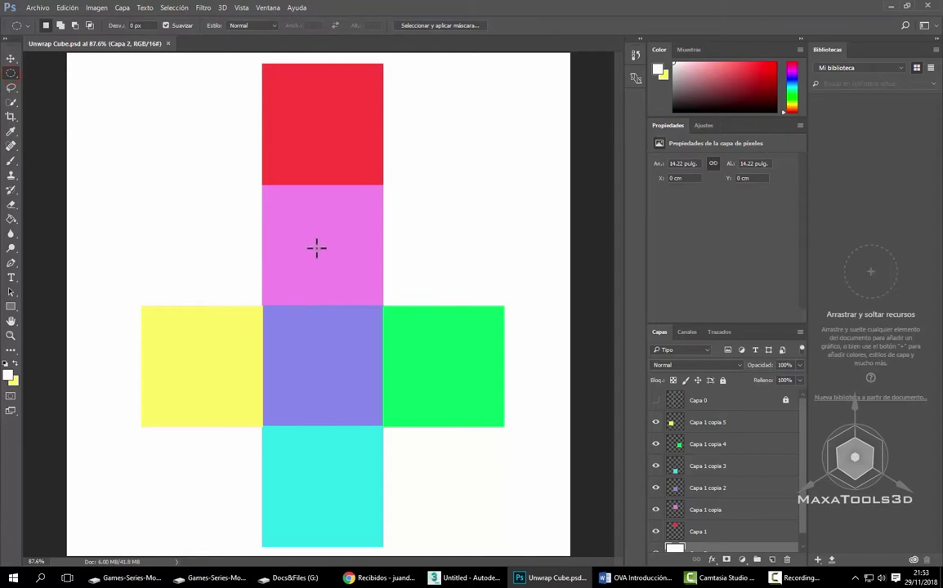
pyautogui.moveTo(319, 368); pyautogui.dragTo(344, 345)
pyautogui.moveTo(336, 347)
pyautogui.mouseDown()
pyautogui.moveTo(344, 335)
pyautogui.moveTo(331, 374)
pyautogui.mouseUp()
# Step: On a new layer Capa 3, fill the circle black and move it just below Capa 0
pyautogui.click(802, 330)
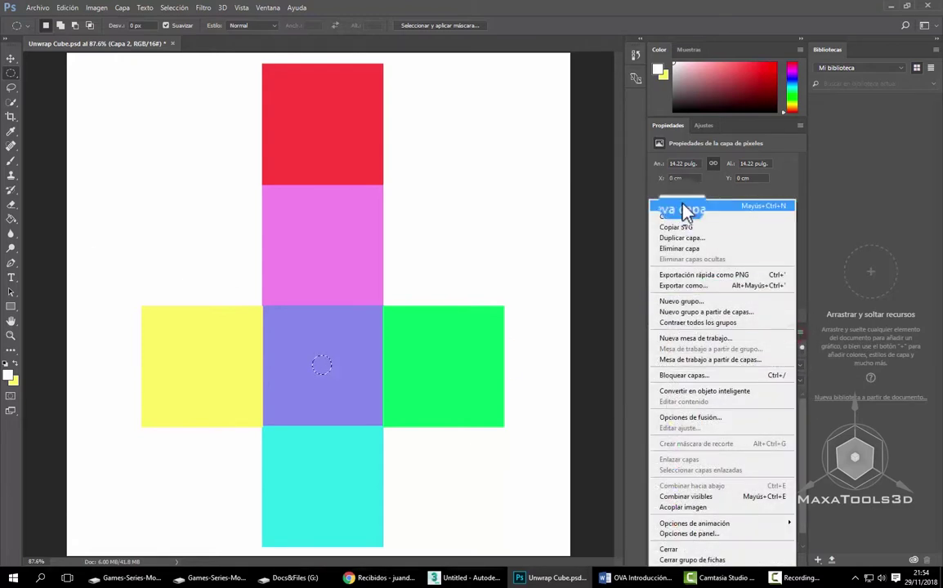
pyautogui.click(683, 208)
pyautogui.click(588, 183)
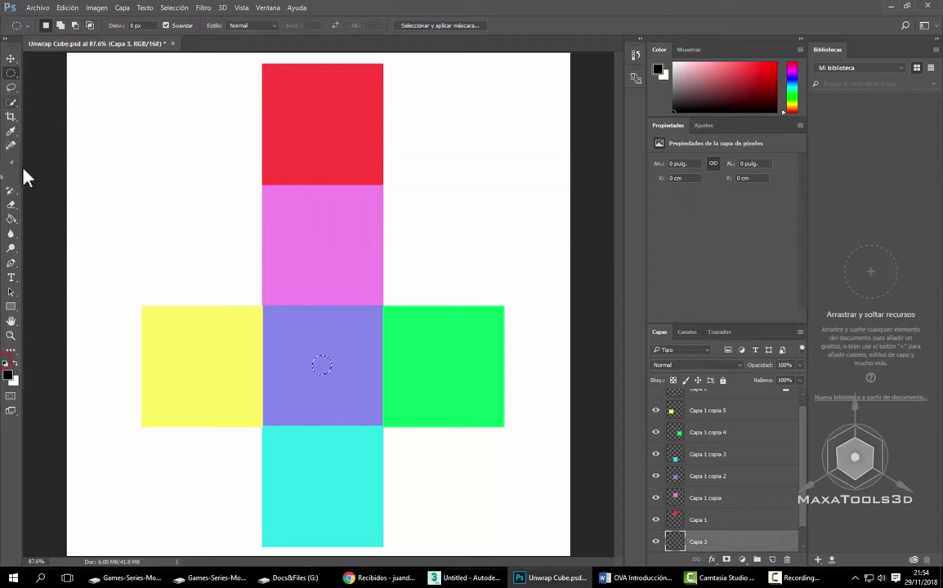
pyautogui.click(11, 219)
pyautogui.click(316, 360)
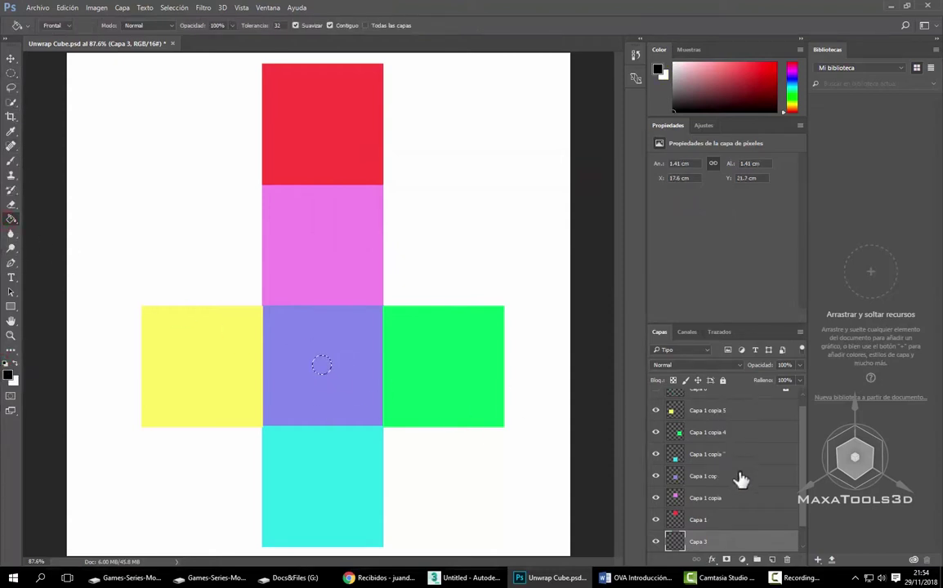
pyautogui.moveTo(705, 530); pyautogui.dragTo(717, 417)
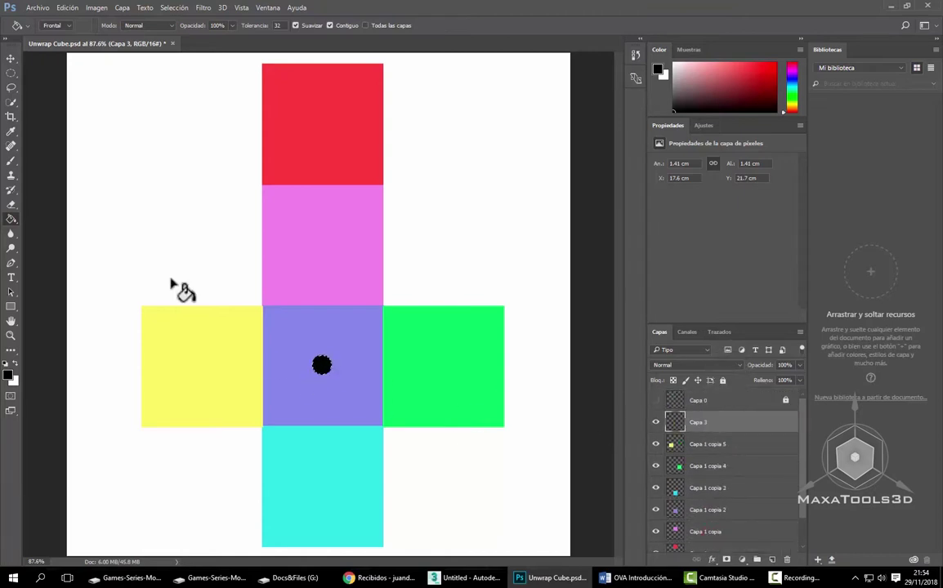
pyautogui.click(11, 58)
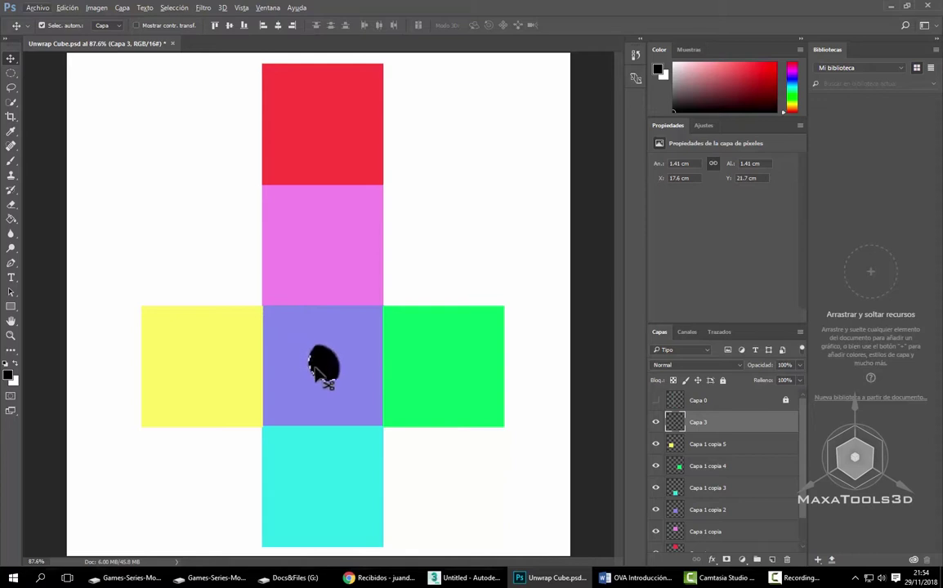
# Step: Duplicate the dot into two columns of three on red, then copy three onto green for rotating
pyautogui.hotkey('ctrl', 'z')
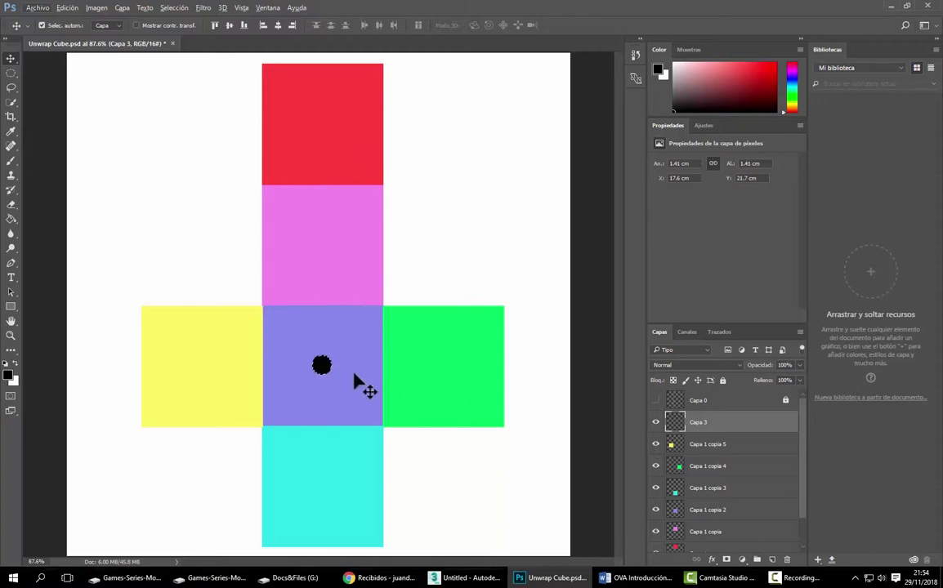
pyautogui.moveTo(325, 368)
pyautogui.mouseDown()
pyautogui.moveTo(292, 95)
pyautogui.moveTo(292, 133)
pyautogui.moveTo(312, 167)
pyautogui.mouseUp()
pyautogui.keyDown('shift'); pyautogui.click(706, 443); pyautogui.keyUp('shift')
pyautogui.keyDown('shift'); pyautogui.click(705, 463); pyautogui.keyUp('shift')
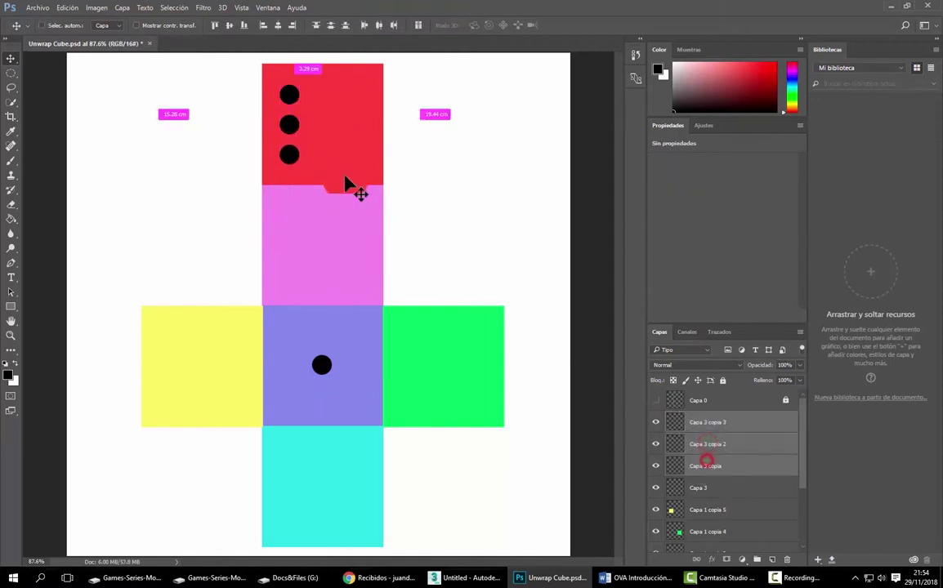
pyautogui.keyDown('alt'); pyautogui.moveTo(295, 127); pyautogui.dragTo(358, 129); pyautogui.keyUp('alt')
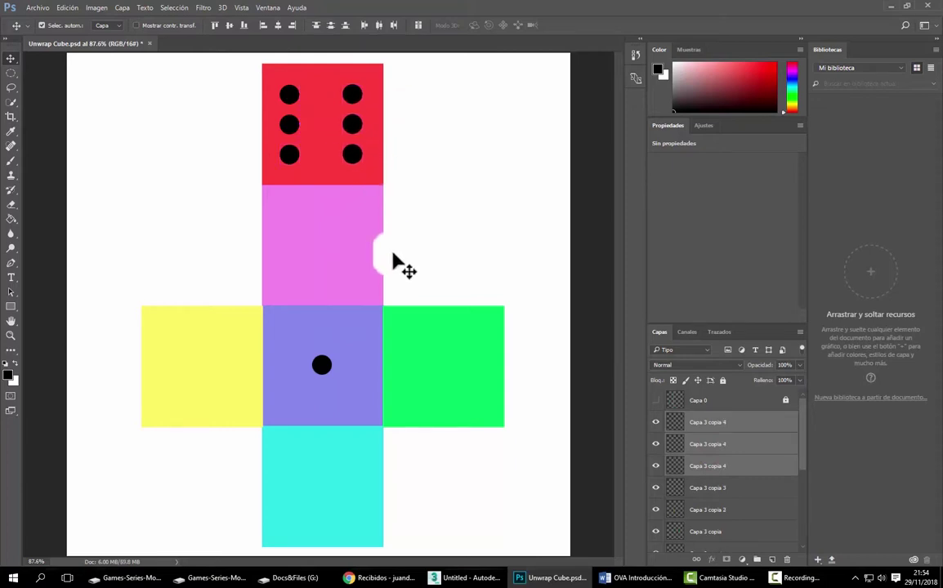
pyautogui.click(358, 128)
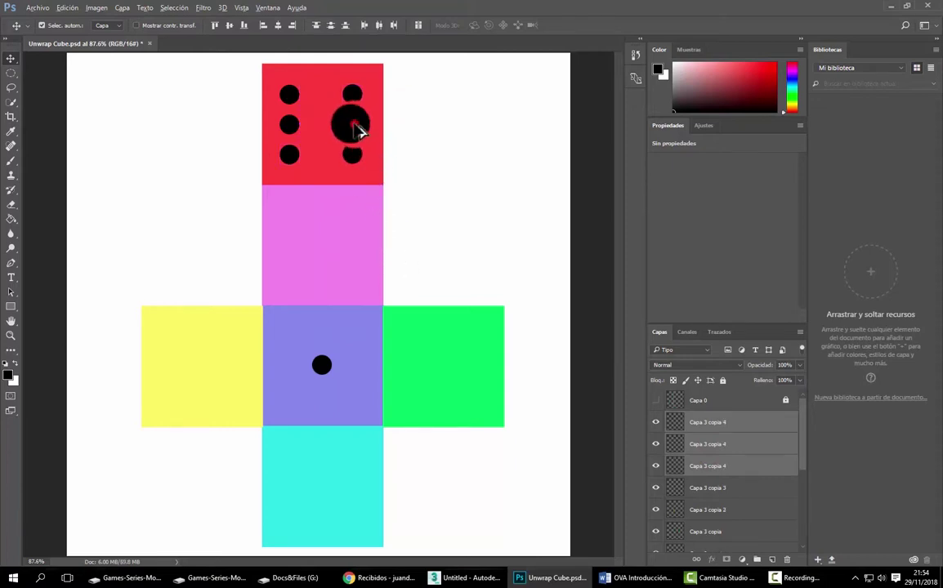
pyautogui.moveTo(358, 128)
pyautogui.keyDown('alt'); pyautogui.mouseDown()
pyautogui.moveTo(450, 375)
pyautogui.moveTo(462, 328)
pyautogui.moveTo(427, 314)
pyautogui.mouseUp(); pyautogui.keyUp('alt')
pyautogui.hotkey('ctrl', 't')
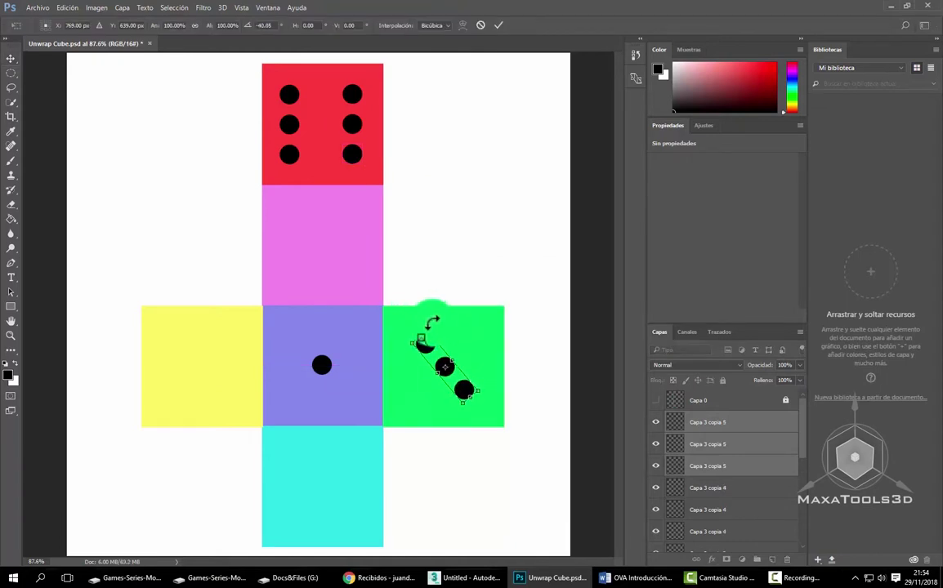
# Step: Commit the rotation and move two green-face dots to the upper-left and lower-right corners
pyautogui.press('Return')
pyautogui.rightClick(425, 348)
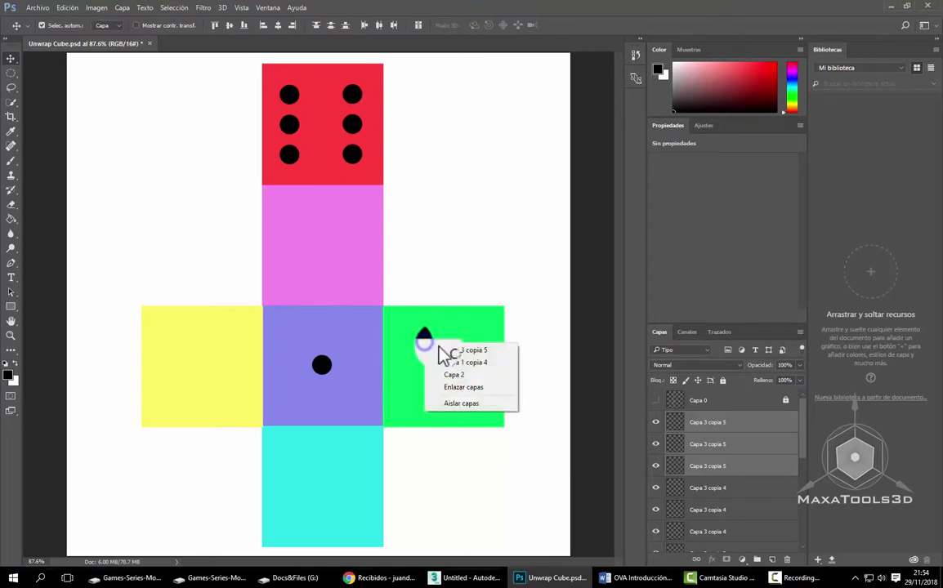
pyautogui.click(465, 373)
pyautogui.moveTo(426, 346); pyautogui.dragTo(415, 332)
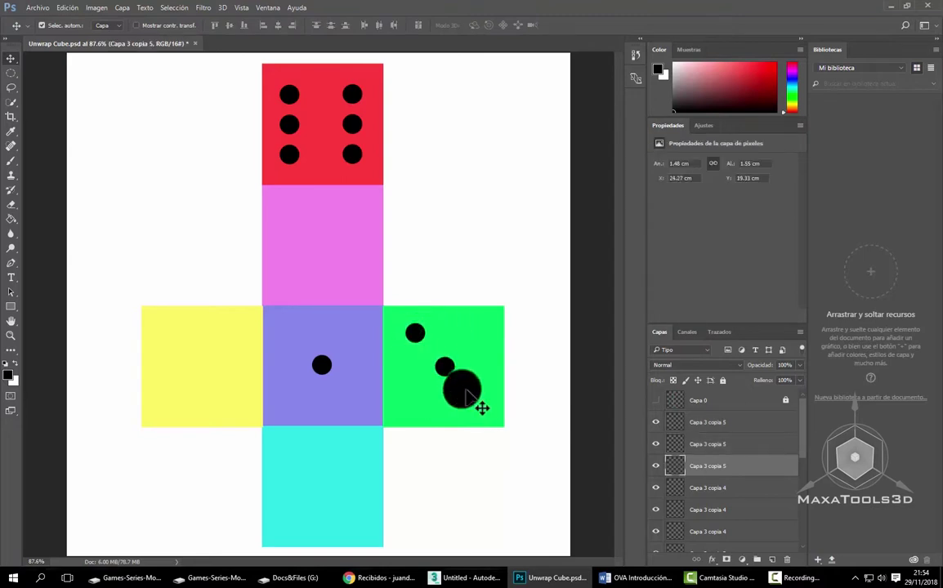
pyautogui.rightClick(467, 394)
pyautogui.click(475, 399)
pyautogui.moveTo(467, 396); pyautogui.dragTo(478, 405)
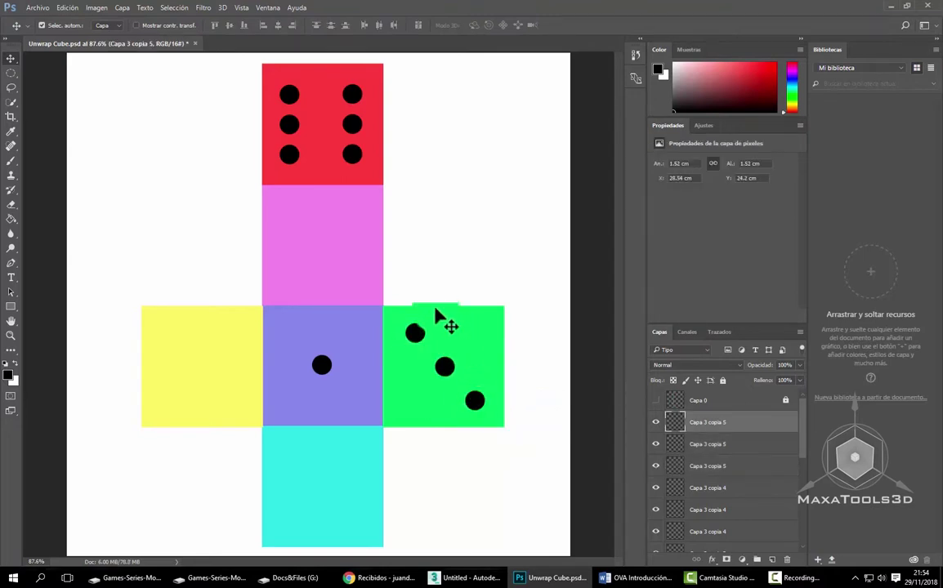
# Step: Reposition the remaining green-face dots so three sit on the diagonal
pyautogui.moveTo(437, 325); pyautogui.dragTo(415, 331)
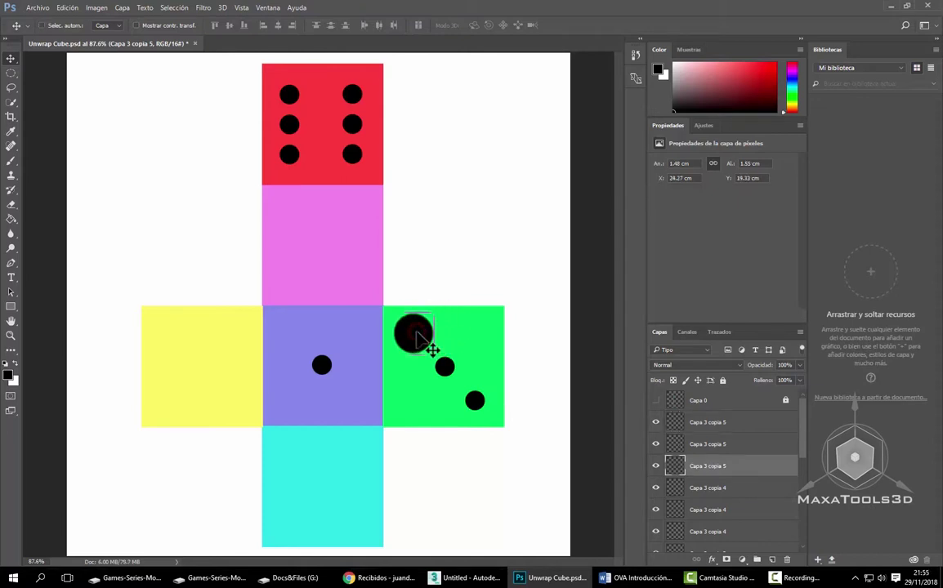
pyautogui.rightClick(419, 336)
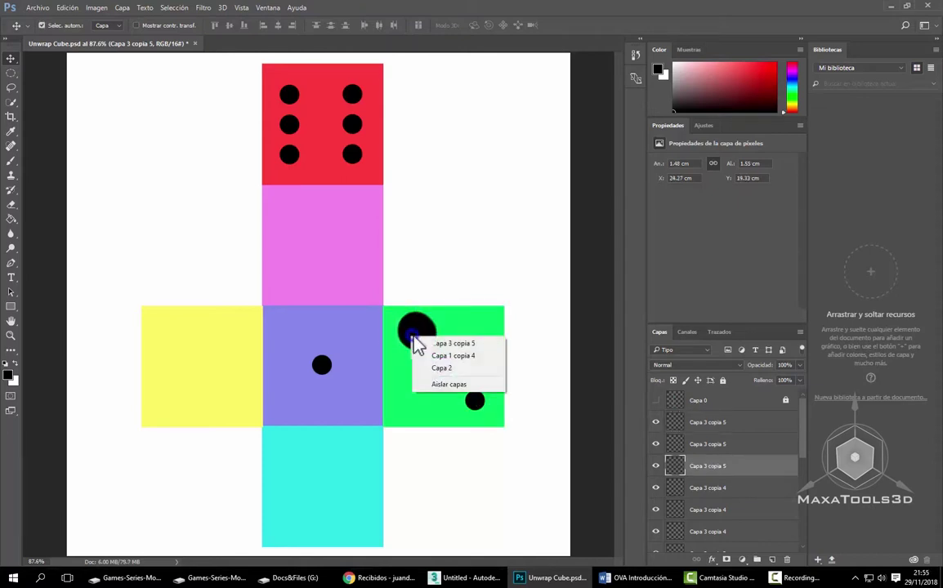
pyautogui.click(430, 344)
pyautogui.moveTo(431, 349)
pyautogui.mouseDown()
pyautogui.moveTo(484, 414)
pyautogui.moveTo(326, 405)
pyautogui.mouseUp()
pyautogui.rightClick(483, 411)
pyautogui.click(488, 411)
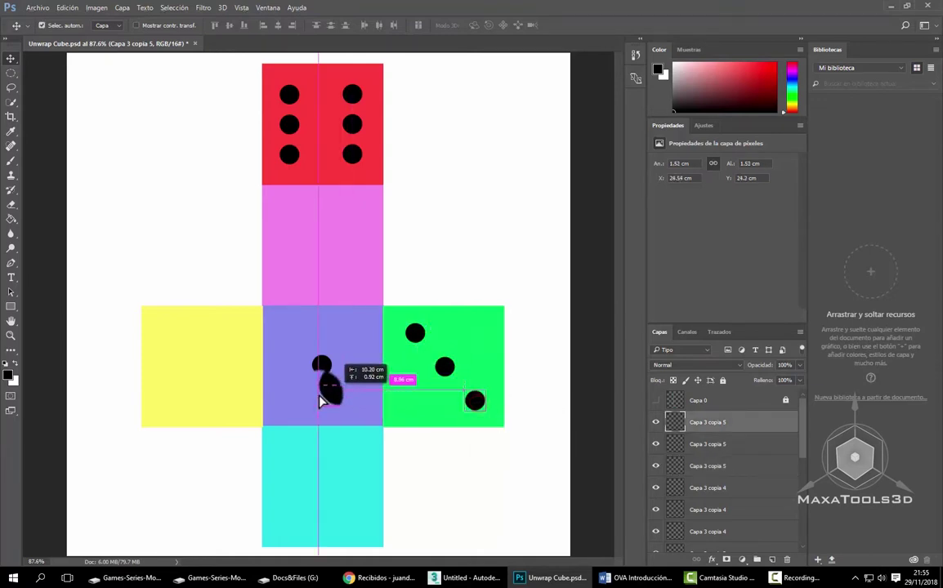
pyautogui.moveTo(674, 422)
pyautogui.mouseDown()
pyautogui.moveTo(685, 449)
pyautogui.moveTo(660, 474)
pyautogui.mouseUp()
# Step: Copy a pair of dots onto yellow, duplicate it and rotate about 90° to the other corners
pyautogui.click(712, 462)
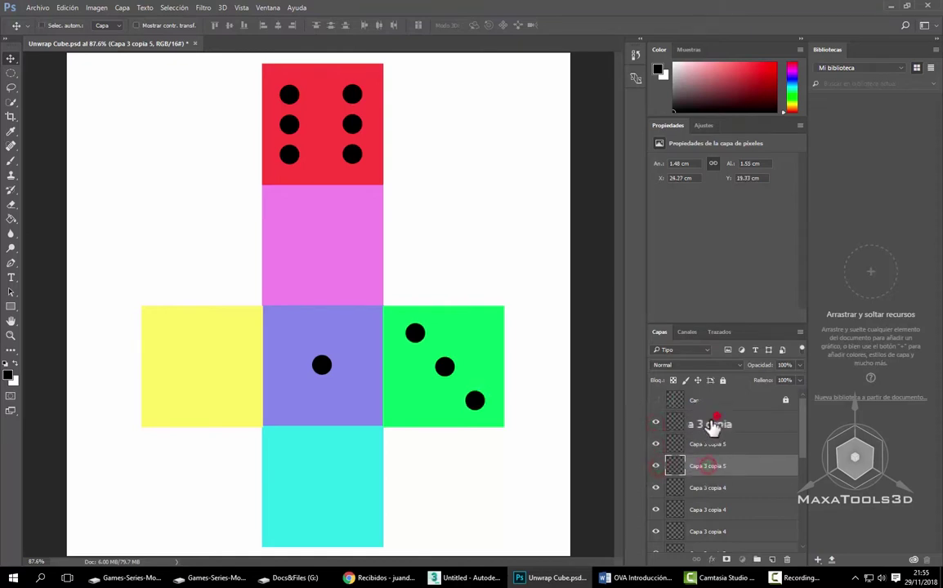
pyautogui.keyDown('ctrl'); pyautogui.click(711, 422); pyautogui.keyUp('ctrl')
pyautogui.moveTo(484, 395); pyautogui.dragTo(235, 410)
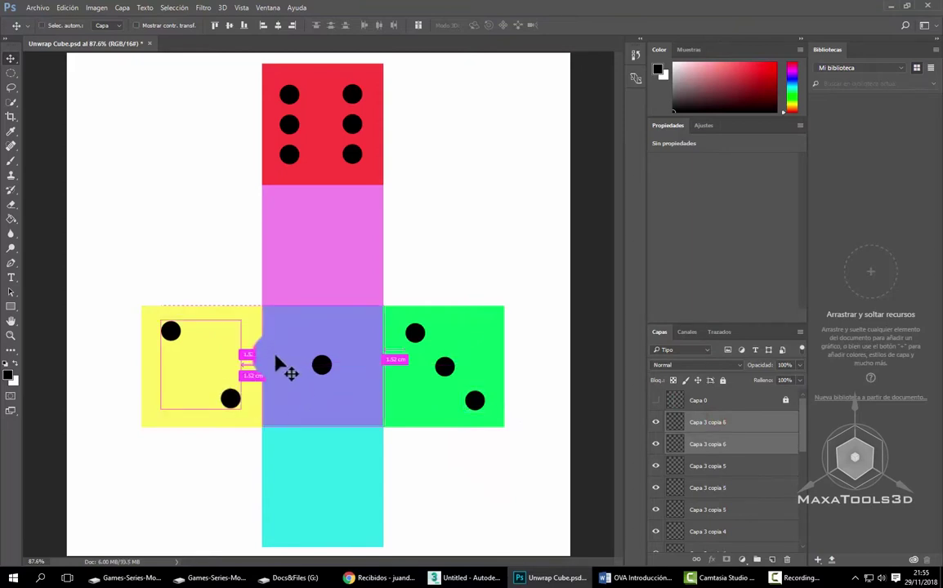
pyautogui.moveTo(280, 364)
pyautogui.keyDown('alt'); pyautogui.mouseDown()
pyautogui.moveTo(235, 400)
pyautogui.moveTo(228, 396)
pyautogui.mouseUp(); pyautogui.keyUp('alt')
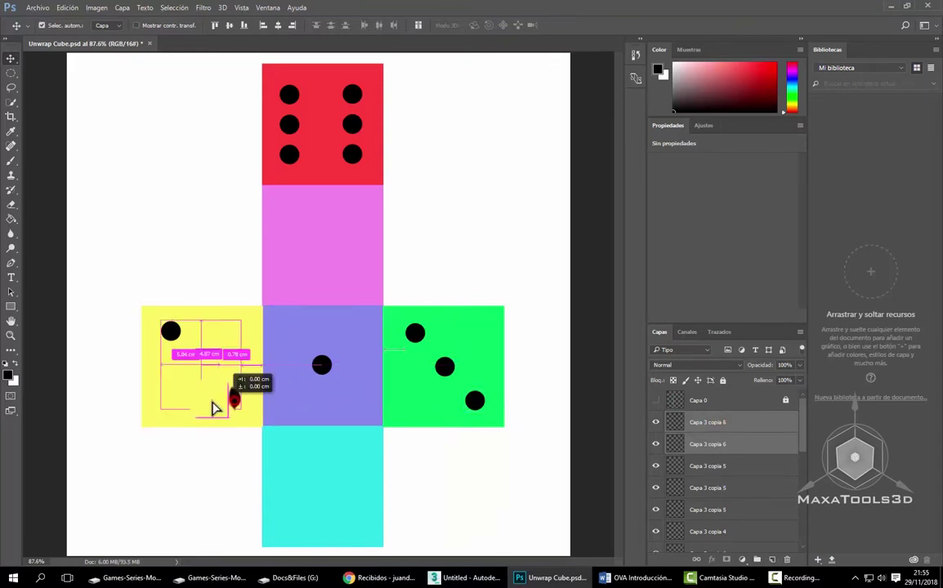
pyautogui.hotkey('ctrl', 't')
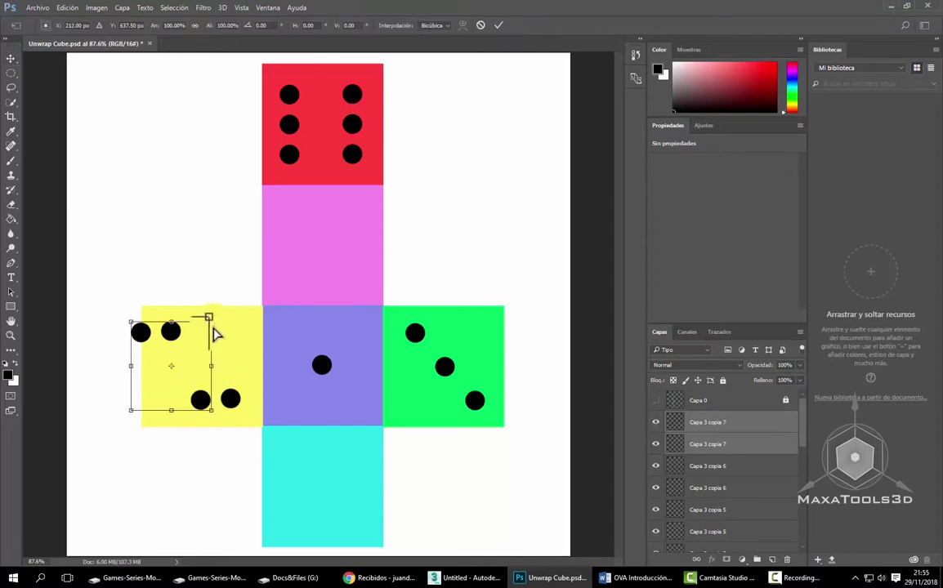
pyautogui.moveTo(221, 314); pyautogui.dragTo(242, 433)
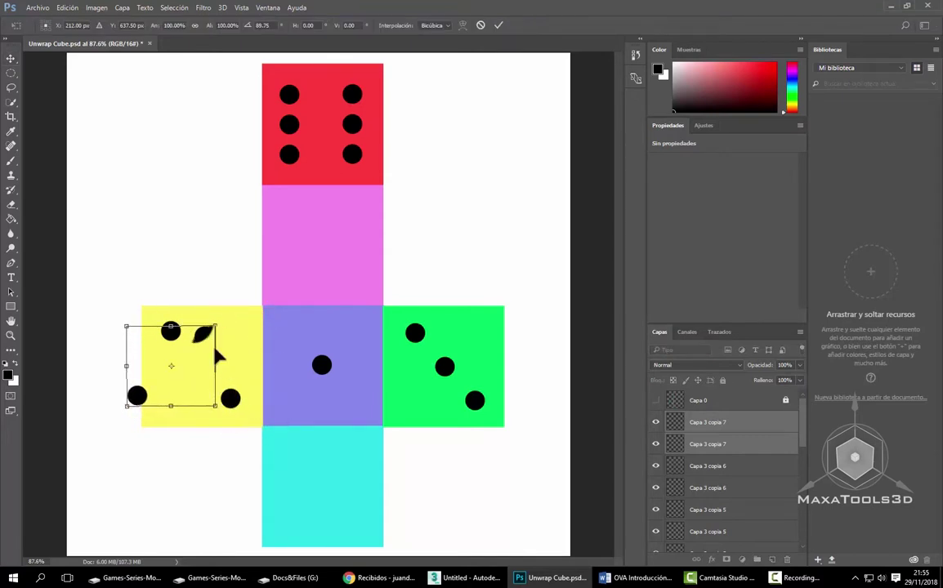
pyautogui.moveTo(209, 346); pyautogui.dragTo(242, 347)
pyautogui.press('Return')
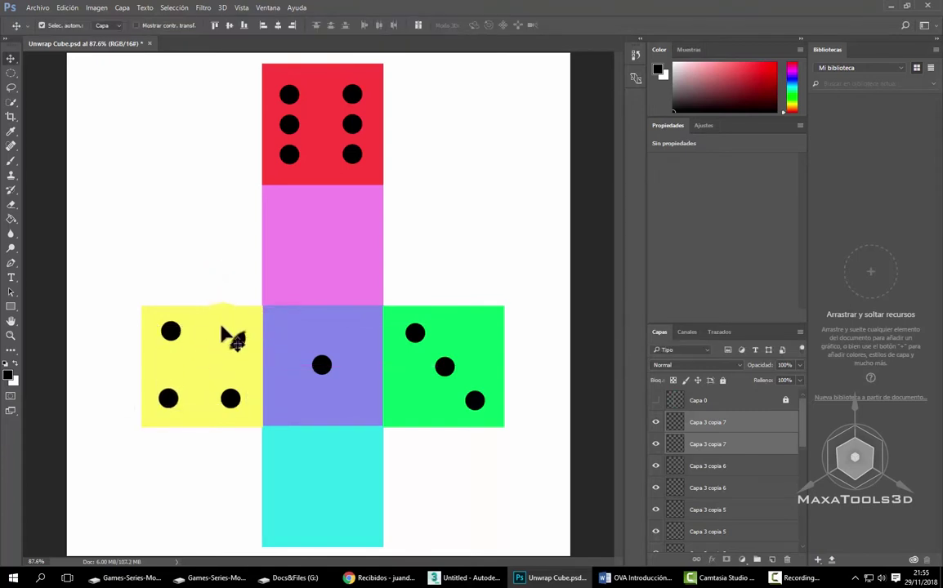
# Step: Nudge the yellow-face dots into line at the four corners
pyautogui.rightClick(250, 351)
pyautogui.click(252, 347)
pyautogui.moveTo(252, 357); pyautogui.dragTo(234, 339)
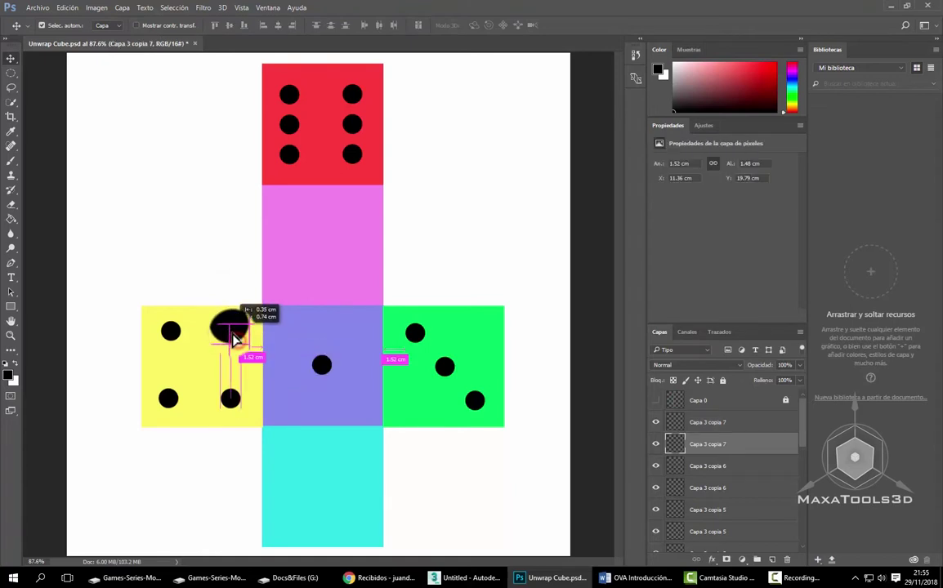
pyautogui.moveTo(173, 402)
pyautogui.mouseDown()
pyautogui.moveTo(188, 415)
pyautogui.moveTo(174, 396)
pyautogui.mouseUp()
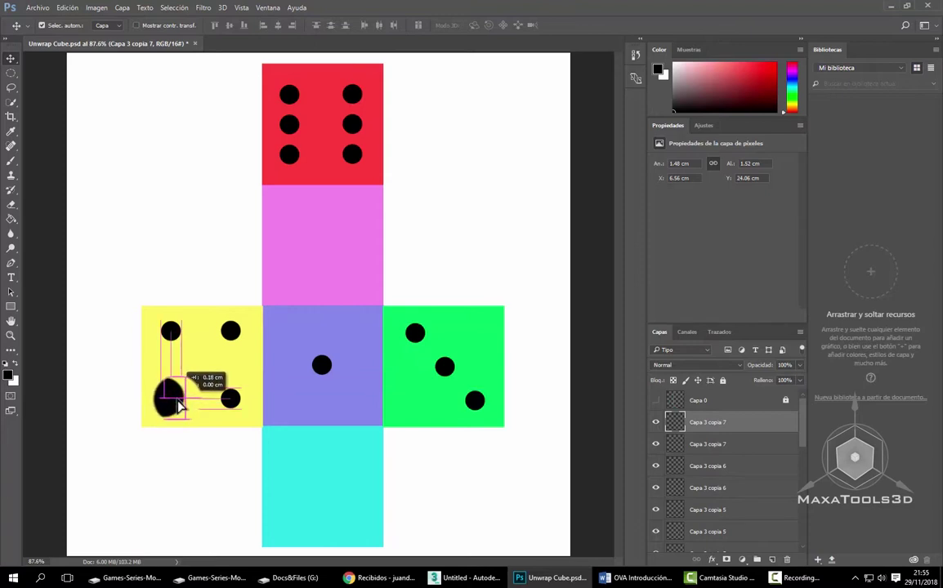
pyautogui.rightClick(237, 335)
pyautogui.click(238, 338)
pyautogui.moveTo(238, 335)
pyautogui.mouseDown()
pyautogui.moveTo(228, 347)
pyautogui.moveTo(220, 324)
pyautogui.mouseUp()
pyautogui.rightClick(244, 339)
pyautogui.click(236, 336)
pyautogui.click(203, 242)
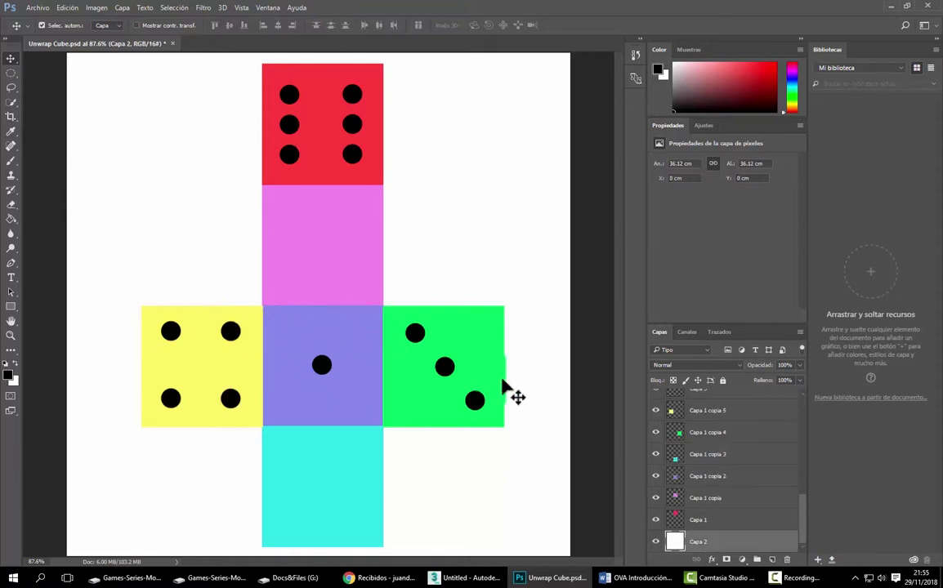
pyautogui.moveTo(434, 353); pyautogui.dragTo(344, 174)
pyautogui.moveTo(323, 400)
pyautogui.mouseDown()
pyautogui.moveTo(254, 333)
pyautogui.moveTo(246, 344)
pyautogui.mouseUp()
pyautogui.rightClick(237, 335)
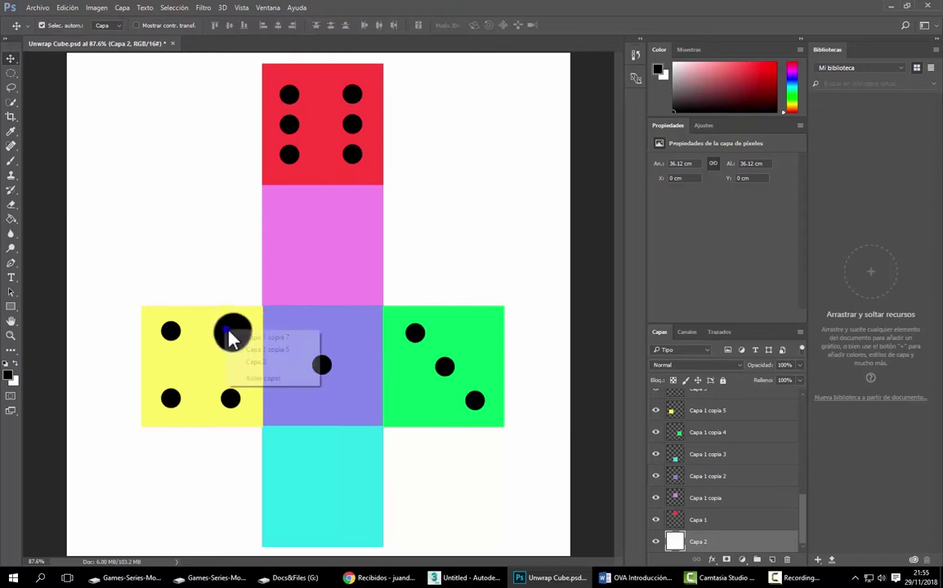
pyautogui.click(243, 337)
# Step: Reorder the dot layers and reposition two yellow dots to finish the four-dot yellow face
pyautogui.keyDown('shift'); pyautogui.click(707, 422); pyautogui.keyUp('shift')
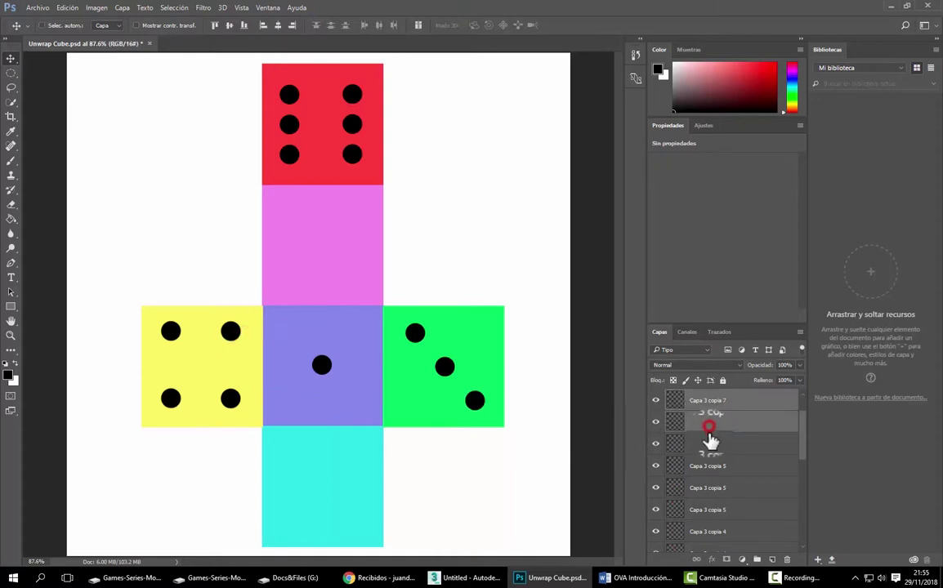
pyautogui.keyDown('shift'); pyautogui.click(708, 466); pyautogui.keyUp('shift')
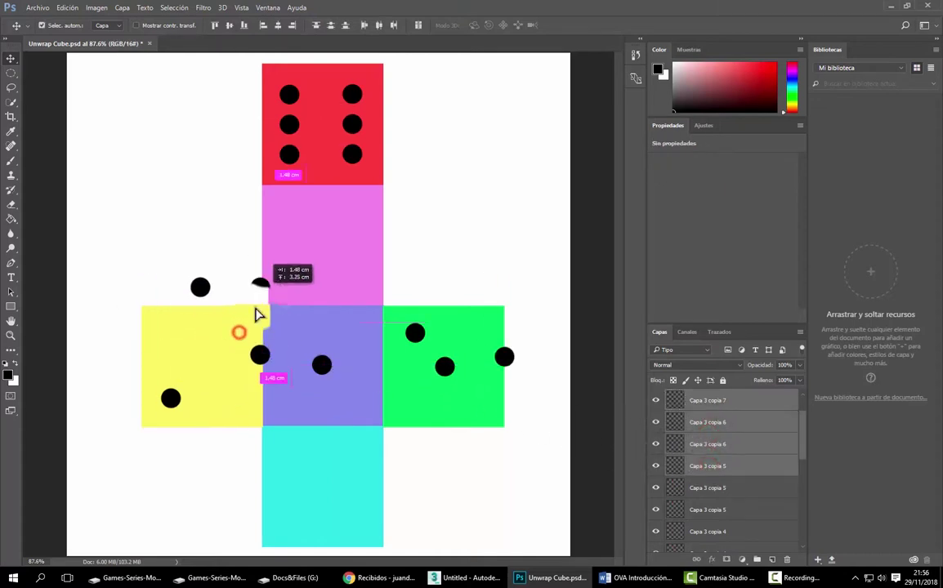
pyautogui.moveTo(343, 365); pyautogui.dragTo(344, 363)
pyautogui.moveTo(715, 491)
pyautogui.mouseDown()
pyautogui.moveTo(719, 420)
pyautogui.moveTo(711, 425)
pyautogui.mouseUp()
pyautogui.keyDown('shift'); pyautogui.click(707, 400); pyautogui.keyUp('shift')
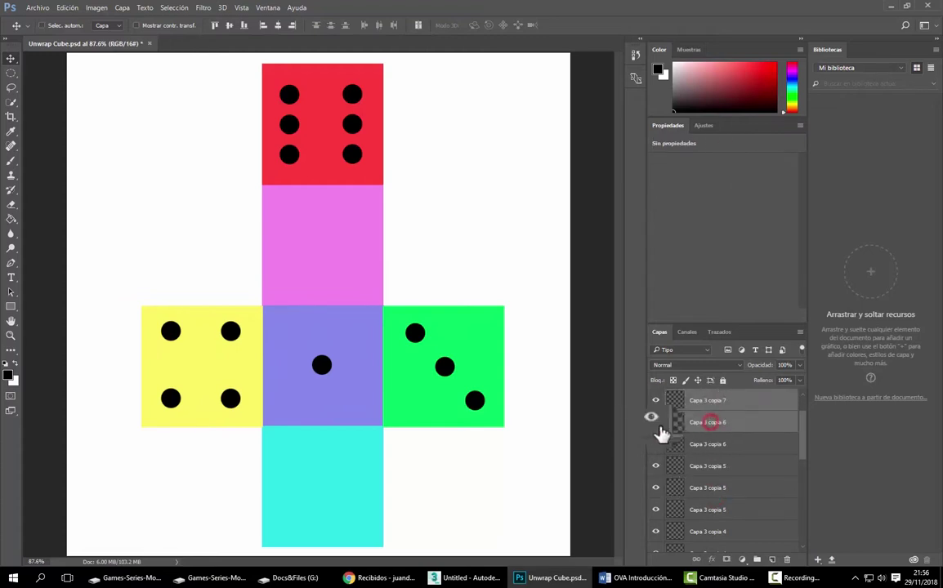
pyautogui.moveTo(238, 327)
pyautogui.mouseDown()
pyautogui.moveTo(249, 331)
pyautogui.moveTo(179, 340)
pyautogui.moveTo(185, 418)
pyautogui.mouseUp()
pyautogui.rightClick(182, 336)
pyautogui.click(188, 338)
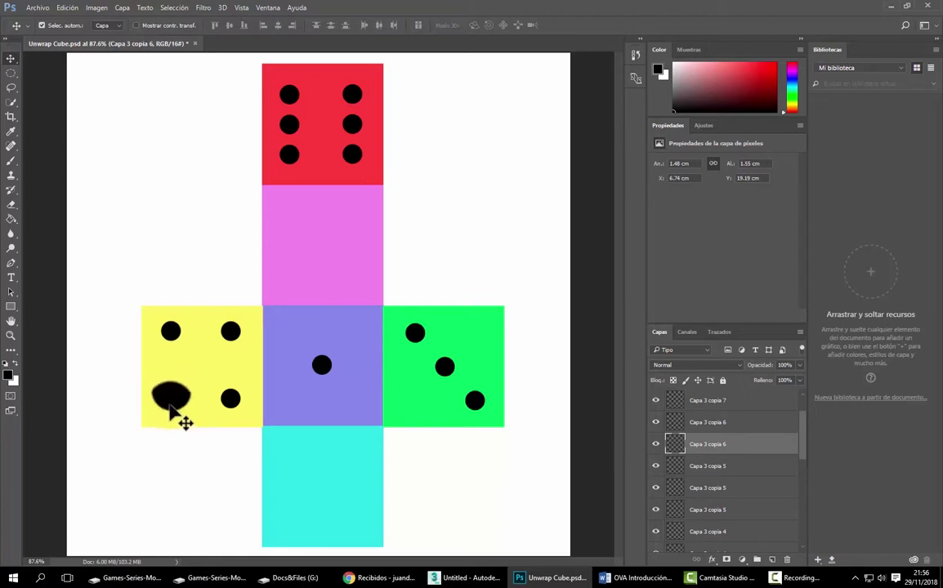
pyautogui.rightClick(184, 408)
pyautogui.click(193, 408)
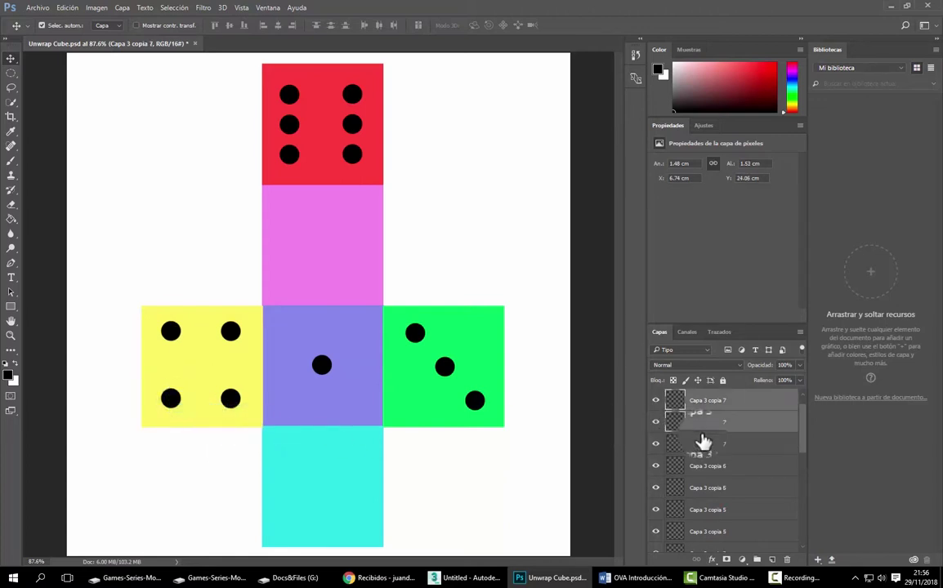
pyautogui.moveTo(677, 441)
pyautogui.mouseDown()
pyautogui.moveTo(704, 439)
pyautogui.moveTo(713, 488)
pyautogui.mouseUp()
# Step: Copy the four yellow dots onto the pink face
pyautogui.moveTo(241, 333)
pyautogui.mouseDown()
pyautogui.moveTo(280, 291)
pyautogui.moveTo(280, 304)
pyautogui.mouseUp()
pyautogui.hotkey('ctrl', 'z')
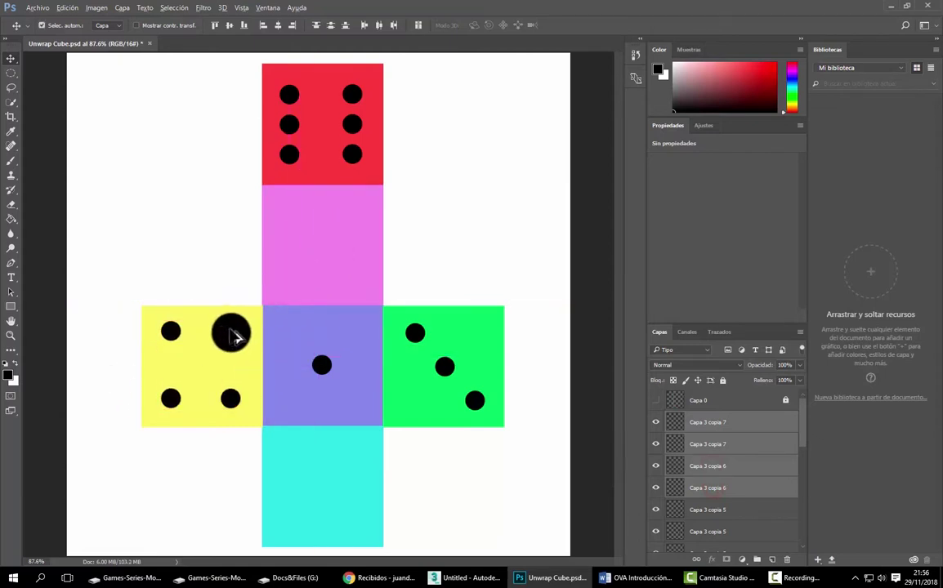
pyautogui.moveTo(231, 330)
pyautogui.mouseDown()
pyautogui.moveTo(356, 221)
pyautogui.moveTo(351, 214)
pyautogui.moveTo(324, 259)
pyautogui.mouseUp()
# Step: Copy a dot into the pink face's centre and reposition another pink-face dot
pyautogui.rightClick(350, 216)
pyautogui.click(364, 225)
pyautogui.keyDown('alt'); pyautogui.moveTo(325, 258); pyautogui.dragTo(369, 336); pyautogui.keyUp('alt')
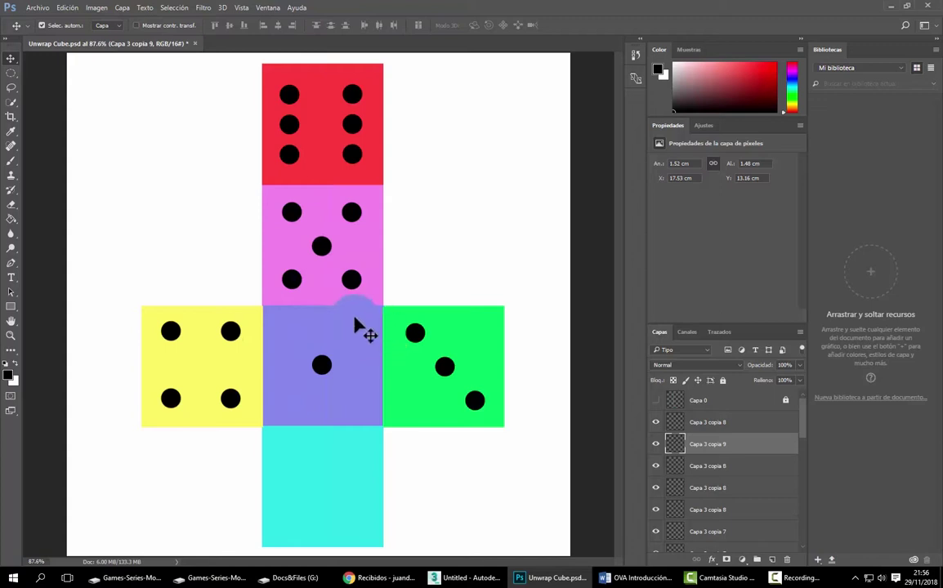
pyautogui.moveTo(355, 325); pyautogui.dragTo(352, 210)
pyautogui.rightClick(358, 214)
pyautogui.click(390, 219)
# Step: Show the hidden pip layers again, reorder them and move one pip onto the cyan face
pyautogui.moveTo(674, 422)
pyautogui.mouseDown()
pyautogui.moveTo(682, 472)
pyautogui.moveTo(656, 472)
pyautogui.mouseUp()
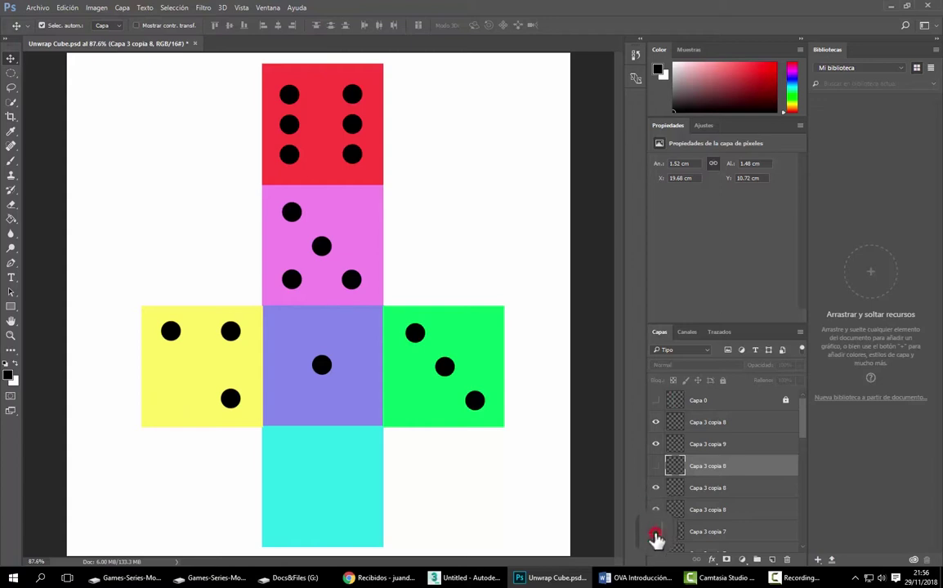
pyautogui.click(654, 531)
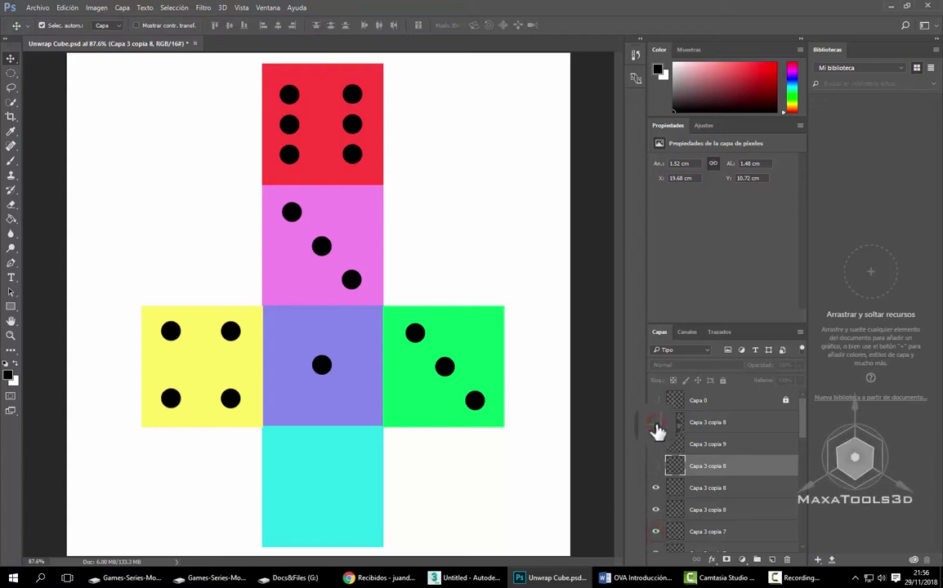
pyautogui.moveTo(655, 423); pyautogui.dragTo(655, 467)
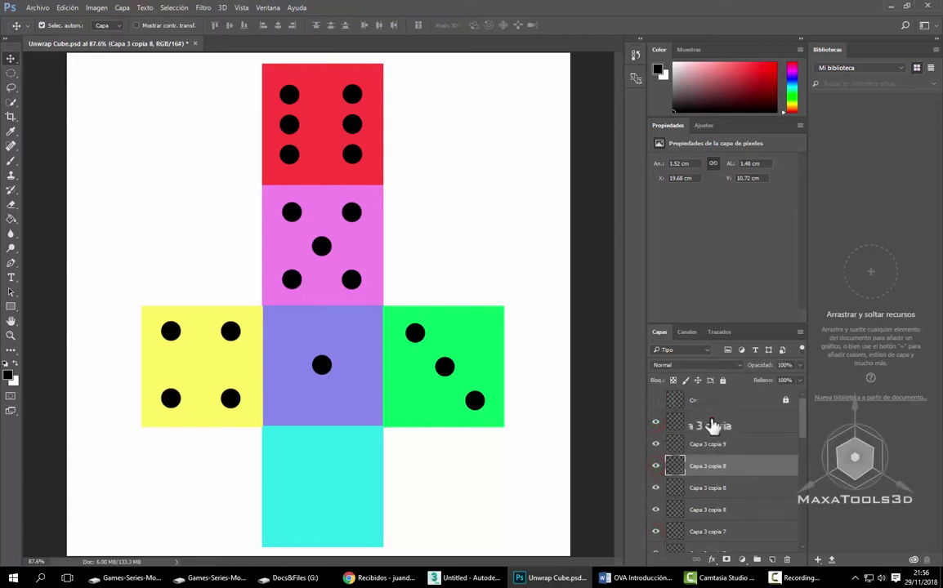
pyautogui.moveTo(713, 425); pyautogui.dragTo(711, 465)
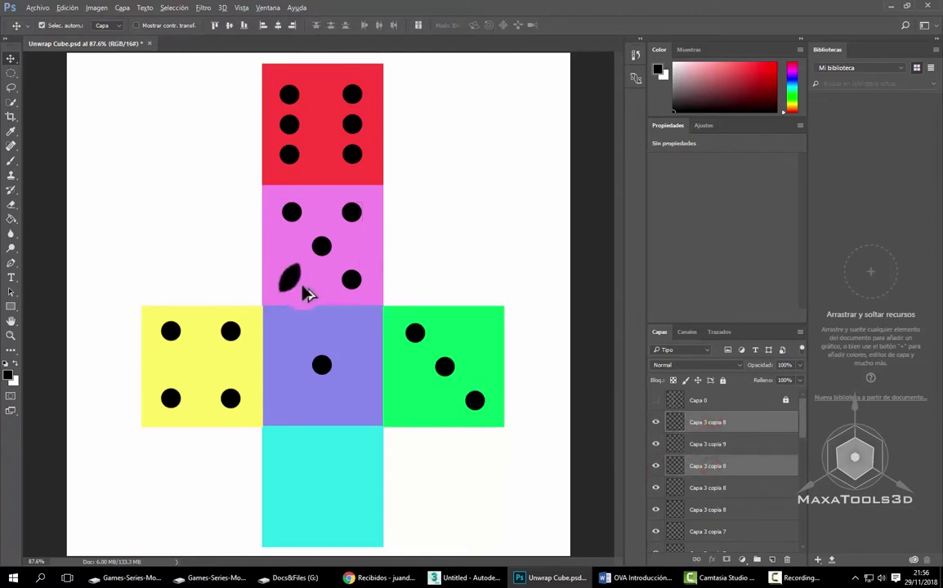
pyautogui.moveTo(307, 294); pyautogui.dragTo(299, 528)
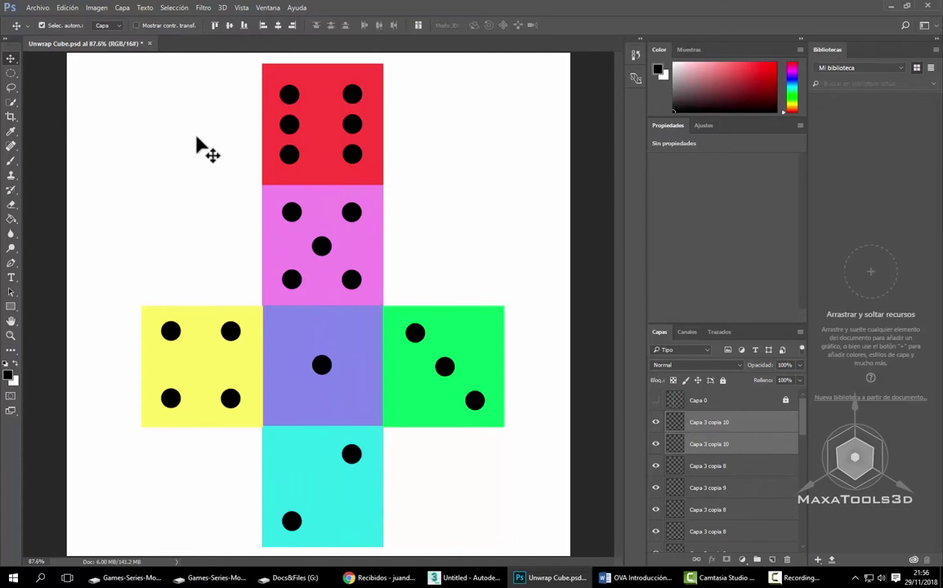
pyautogui.scroll(-3, 703, 437)
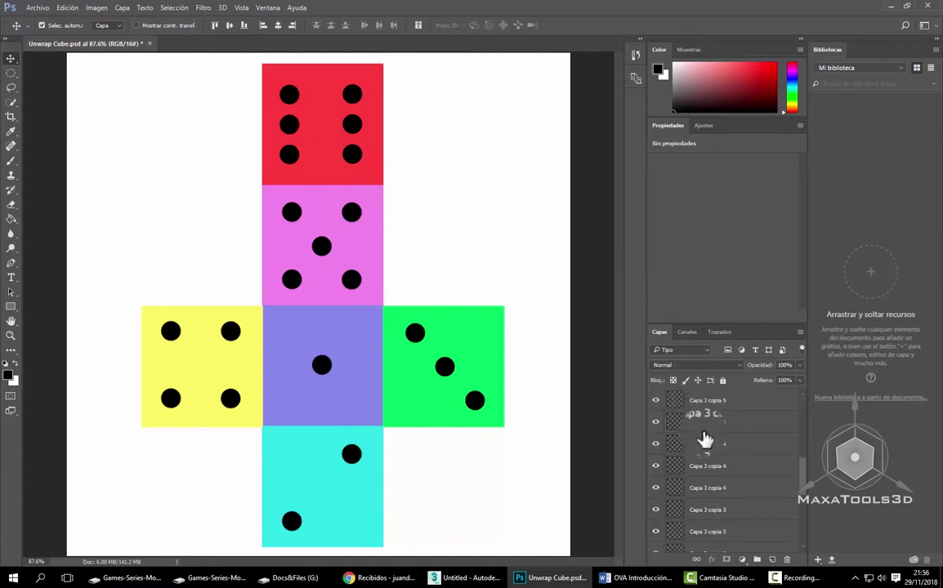
pyautogui.scroll(3, 681, 435)
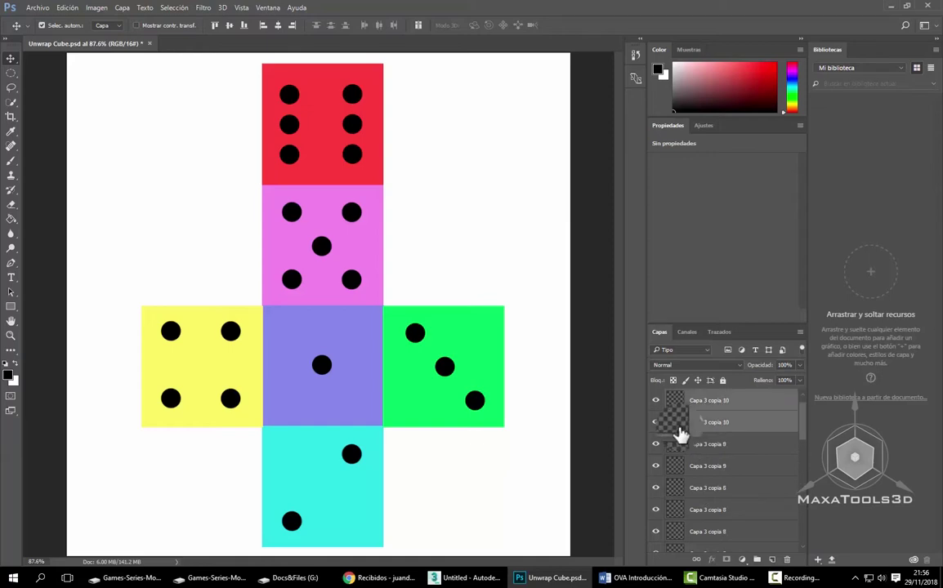
# Step: Save As PNG Unwrap Cube.png, replacing the existing file and accepting the default PNG options
pyautogui.click(13, 7)
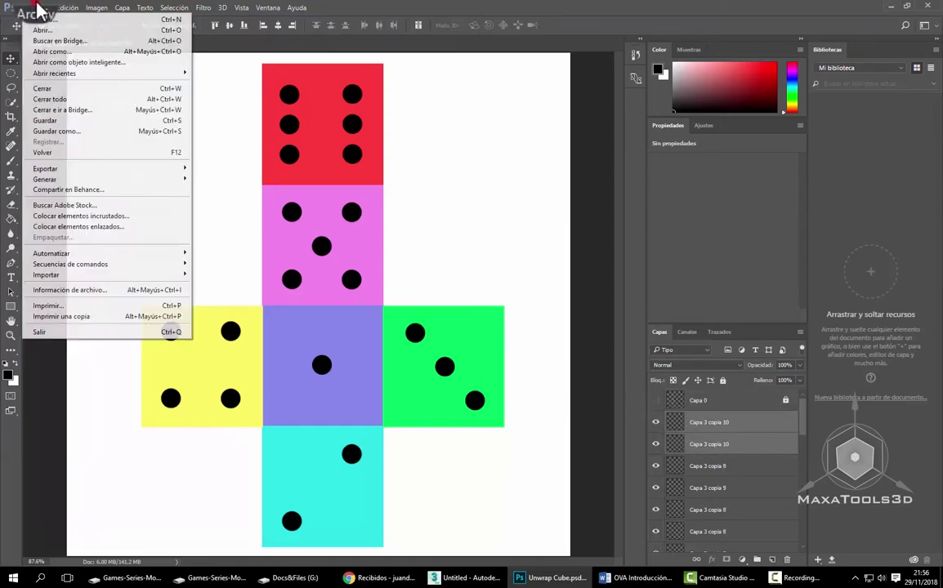
pyautogui.click(61, 130)
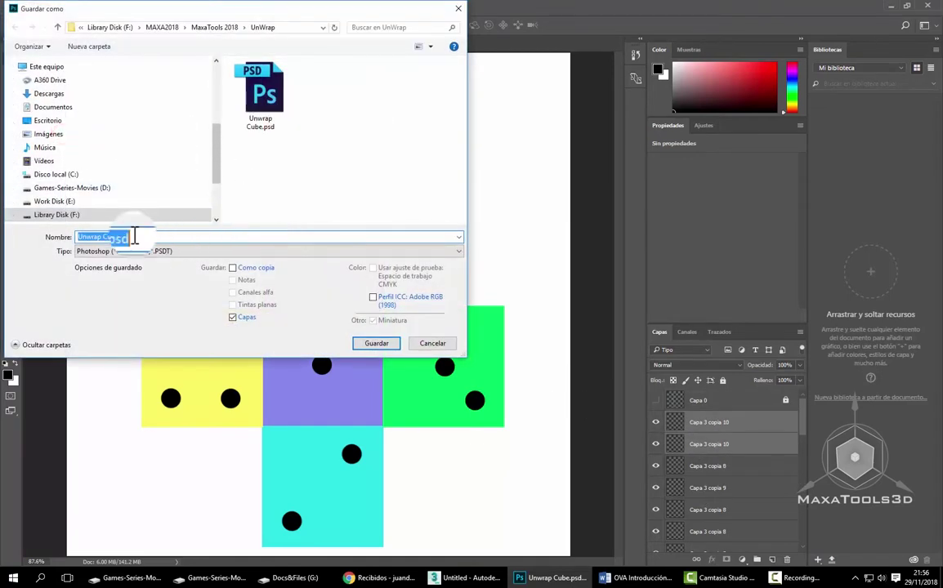
pyautogui.click(124, 250)
pyautogui.click(121, 347)
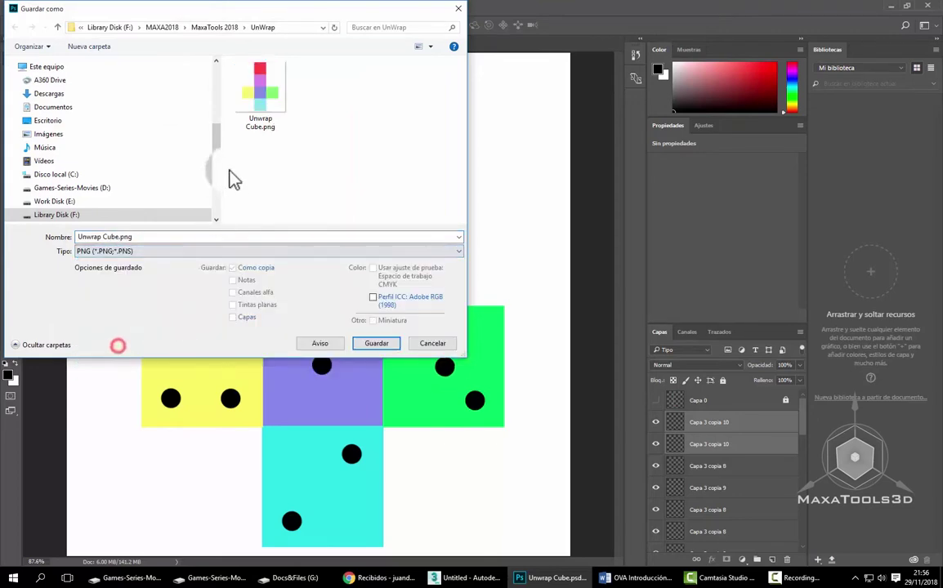
pyautogui.click(371, 344)
pyautogui.click(500, 290)
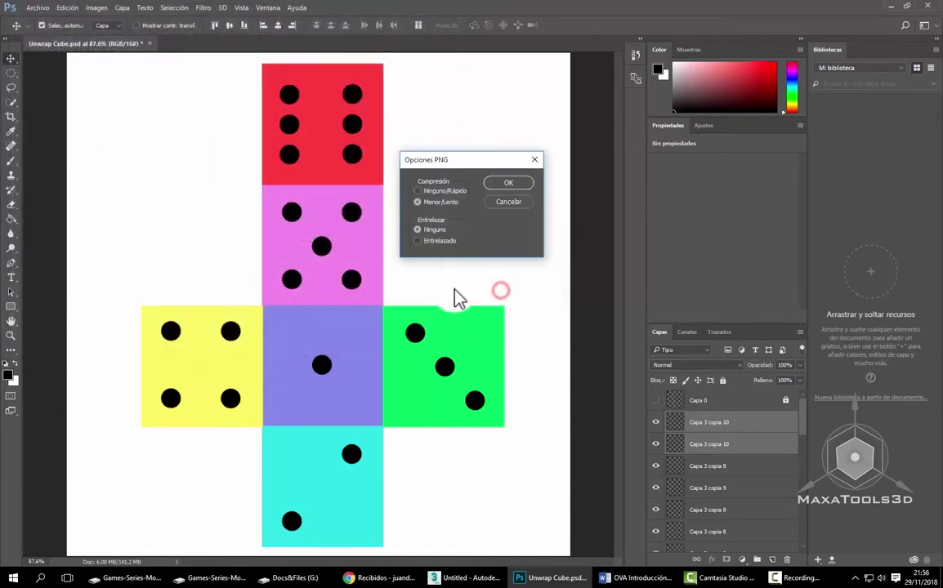
pyautogui.click(518, 186)
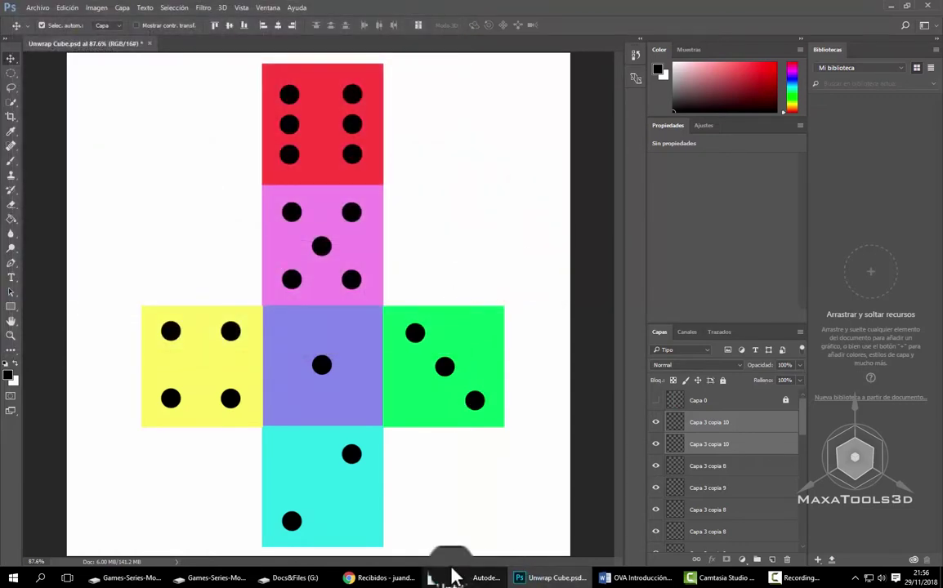
# Step: Back in 3ds Max, orbit around the textured cube and close the ActiveShade preview
pyautogui.click(452, 579)
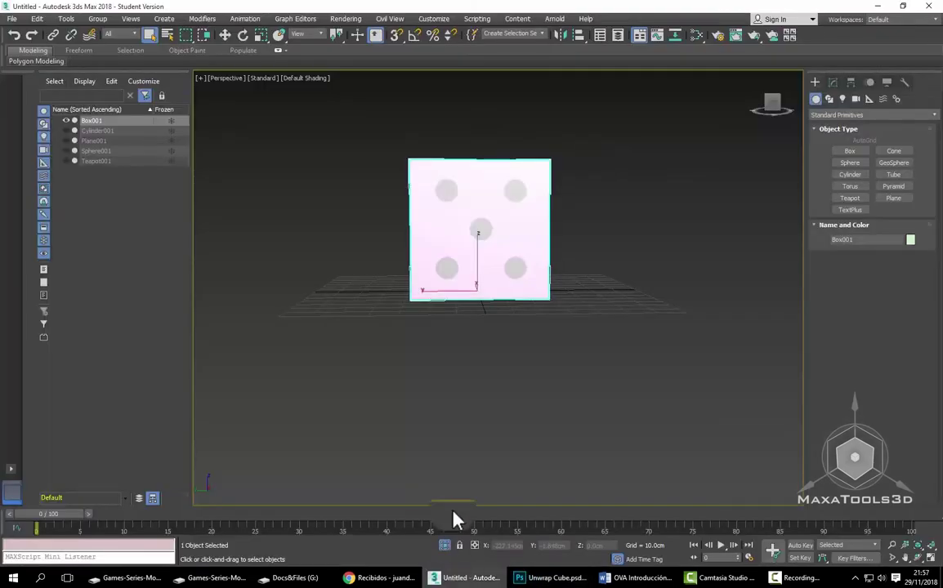
pyautogui.moveTo(405, 378)
pyautogui.keyDown('alt'); pyautogui.mouseDown(button='middle')
pyautogui.moveTo(421, 405)
pyautogui.moveTo(551, 373)
pyautogui.moveTo(543, 434)
pyautogui.mouseUp(button='middle'); pyautogui.keyUp('alt')
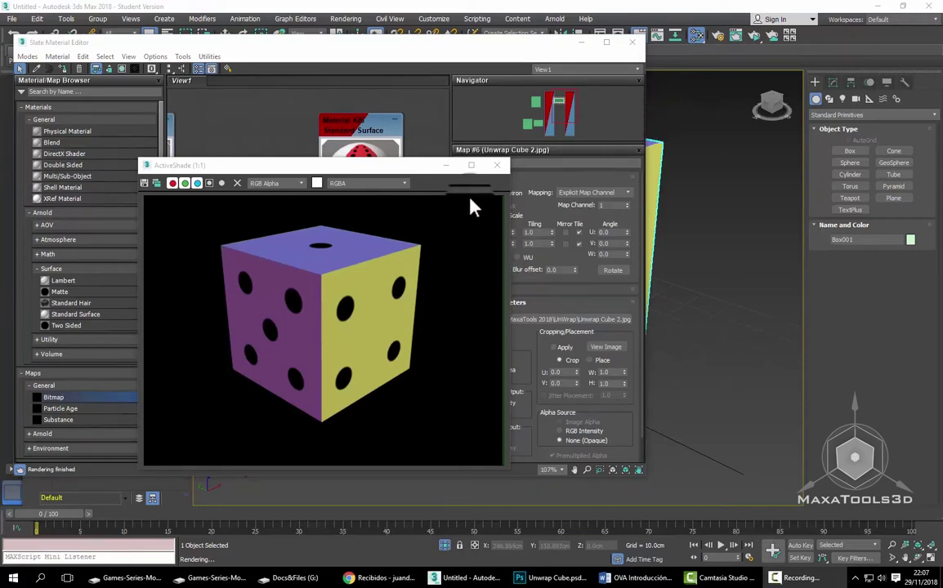
pyautogui.moveTo(367, 187); pyautogui.dragTo(506, 180)
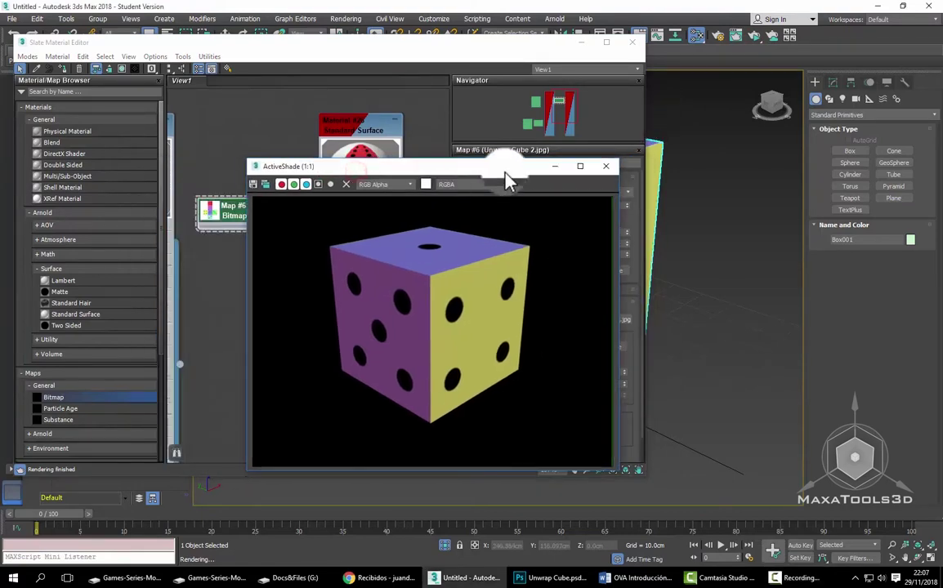
pyautogui.click(605, 166)
# Step: Reload the Map #6 Bitmap node's image from disk and close the Slate Material Editor
pyautogui.moveTo(229, 211); pyautogui.dragTo(219, 235)
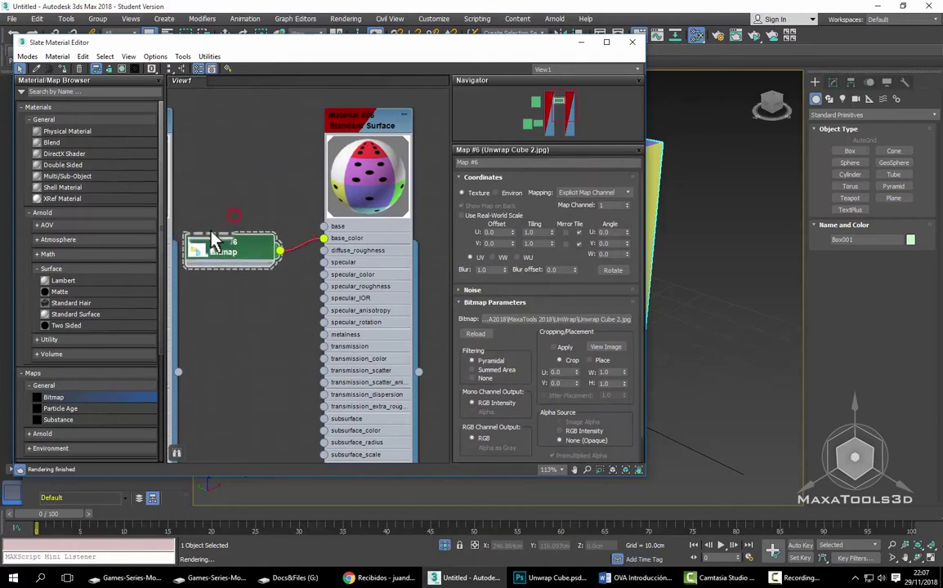
pyautogui.moveTo(344, 156); pyautogui.dragTo(363, 137, button='middle')
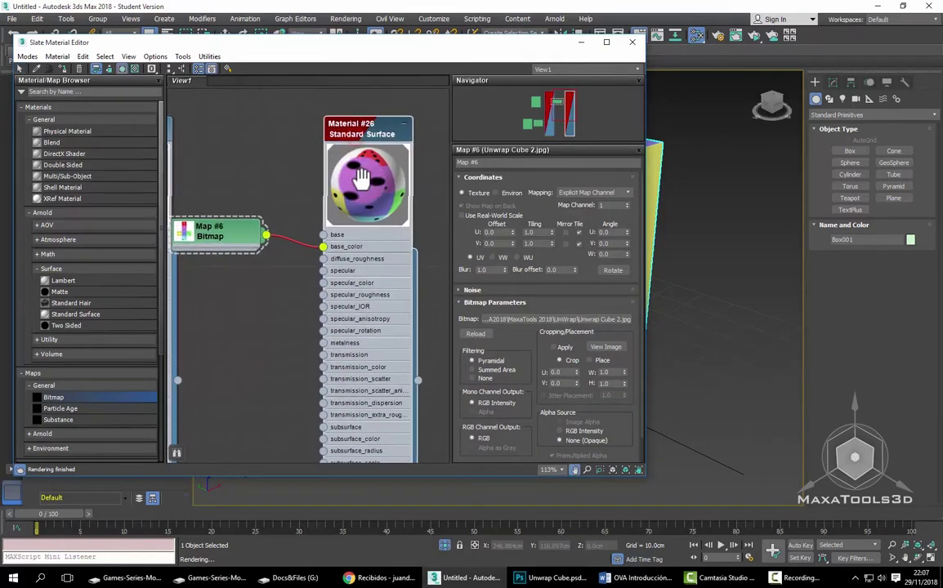
pyautogui.moveTo(222, 231); pyautogui.dragTo(253, 218)
pyautogui.doubleClick(237, 219)
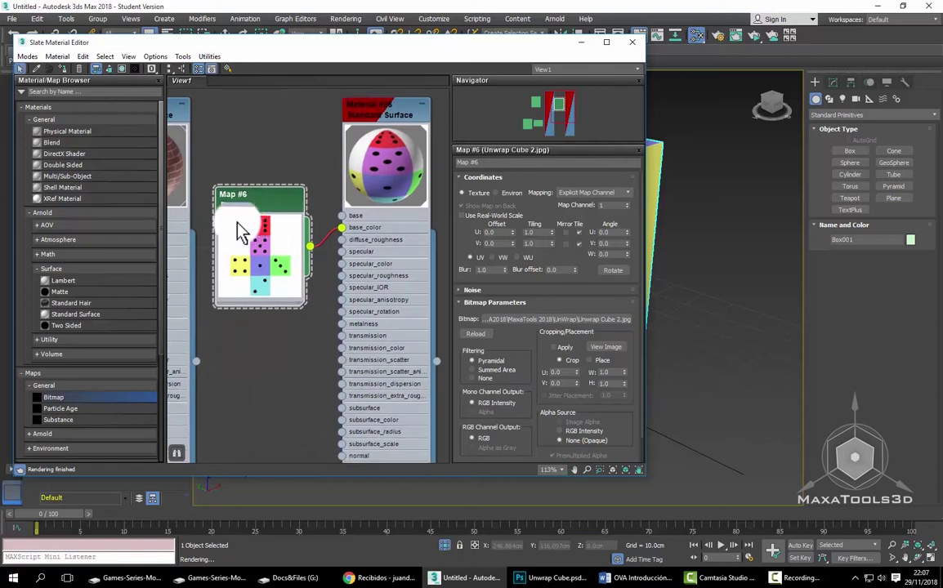
pyautogui.moveTo(269, 222); pyautogui.dragTo(269, 210)
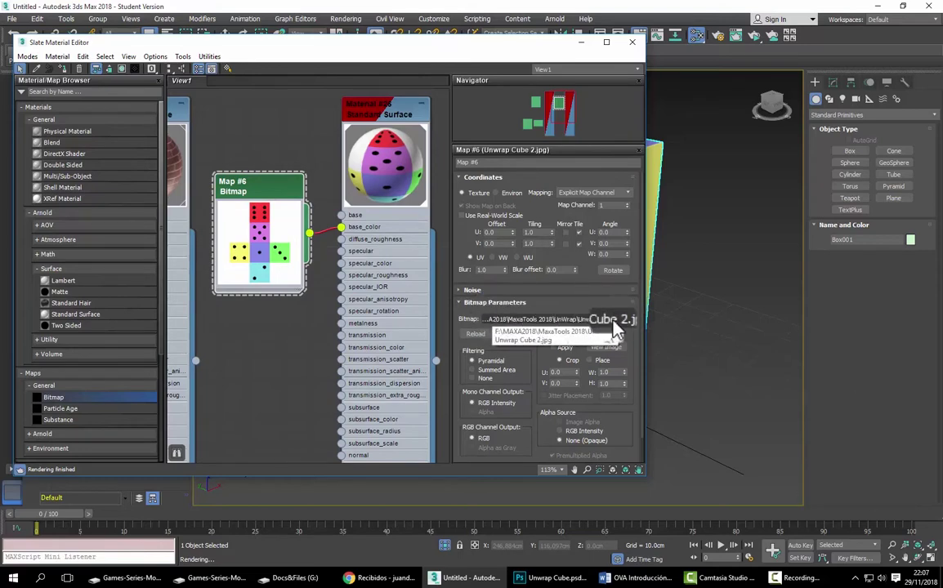
pyautogui.click(482, 335)
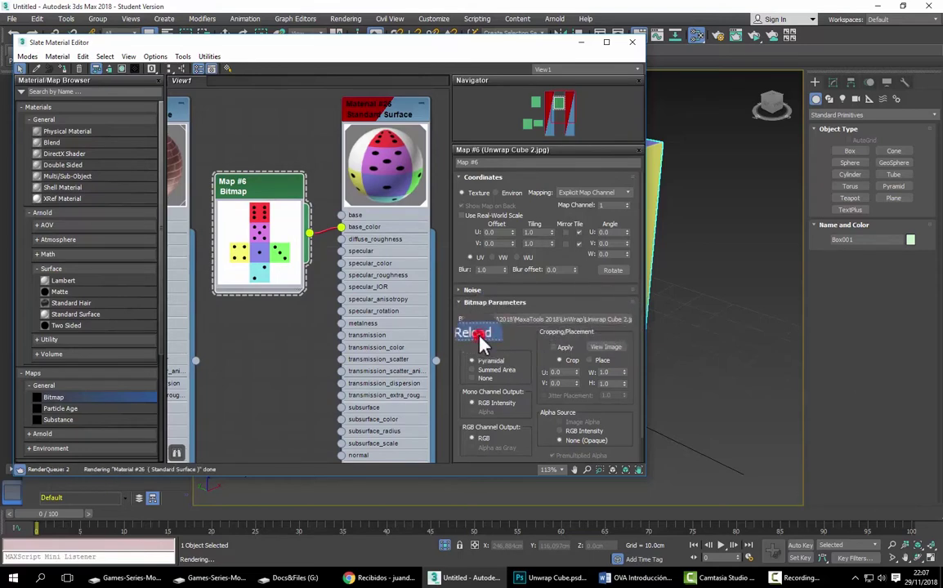
pyautogui.click(631, 41)
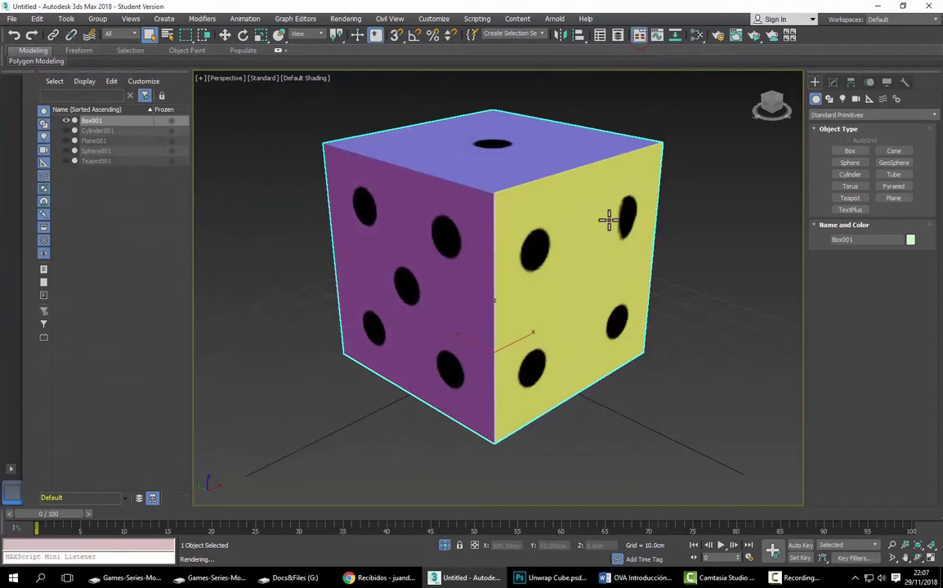
# Step: Pan, zoom and orbit the Perspective view until the die's five-pip pink face is seen head-on
pyautogui.moveTo(574, 237)
pyautogui.mouseDown(button='middle')
pyautogui.moveTo(565, 263)
pyautogui.moveTo(529, 263)
pyautogui.moveTo(570, 255)
pyautogui.moveTo(593, 187)
pyautogui.moveTo(554, 187)
pyautogui.moveTo(541, 236)
pyautogui.moveTo(588, 260)
pyautogui.moveTo(564, 263)
pyautogui.mouseUp(button='middle')
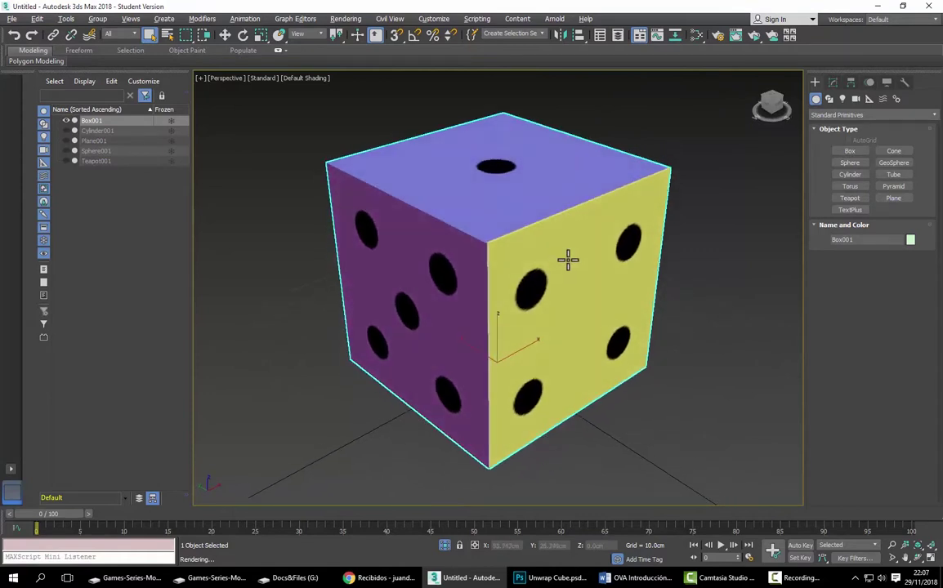
pyautogui.scroll(-1, 568, 261)
pyautogui.scroll(2, 536, 257)
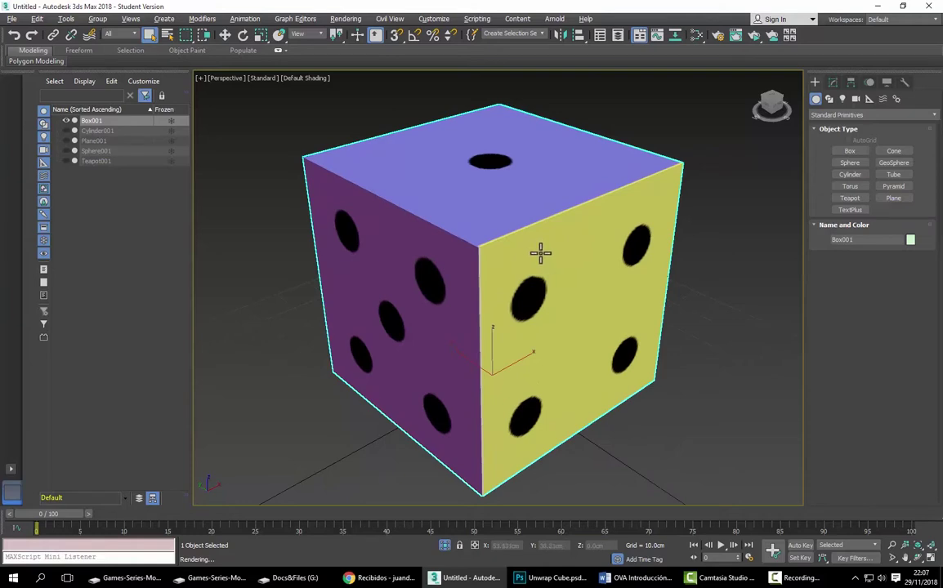
pyautogui.moveTo(541, 255)
pyautogui.keyDown('alt'); pyautogui.mouseDown(button='middle')
pyautogui.moveTo(516, 236)
pyautogui.moveTo(593, 240)
pyautogui.moveTo(588, 207)
pyautogui.moveTo(459, 189)
pyautogui.moveTo(551, 242)
pyautogui.mouseUp(button='middle'); pyautogui.keyUp('alt')
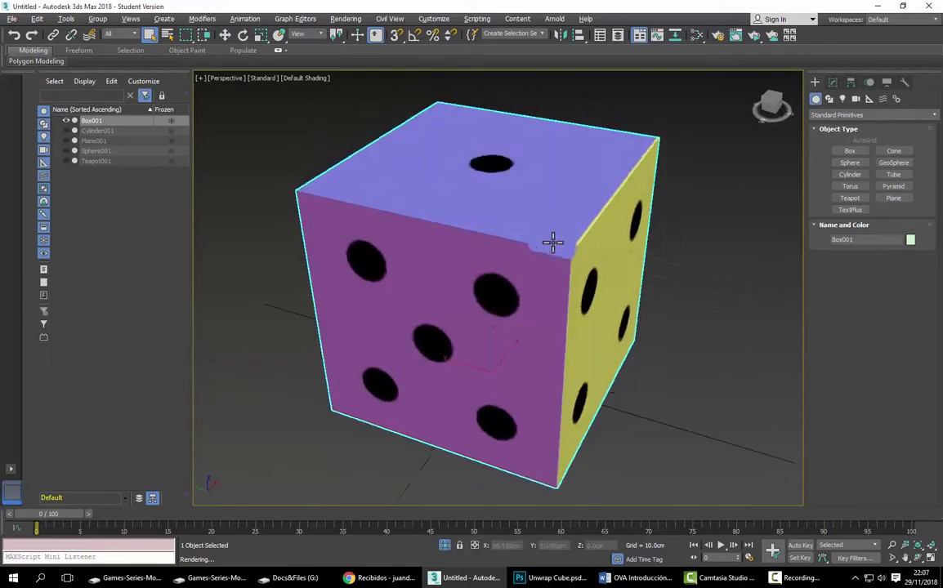
pyautogui.hotkey('alt', 'Tab')
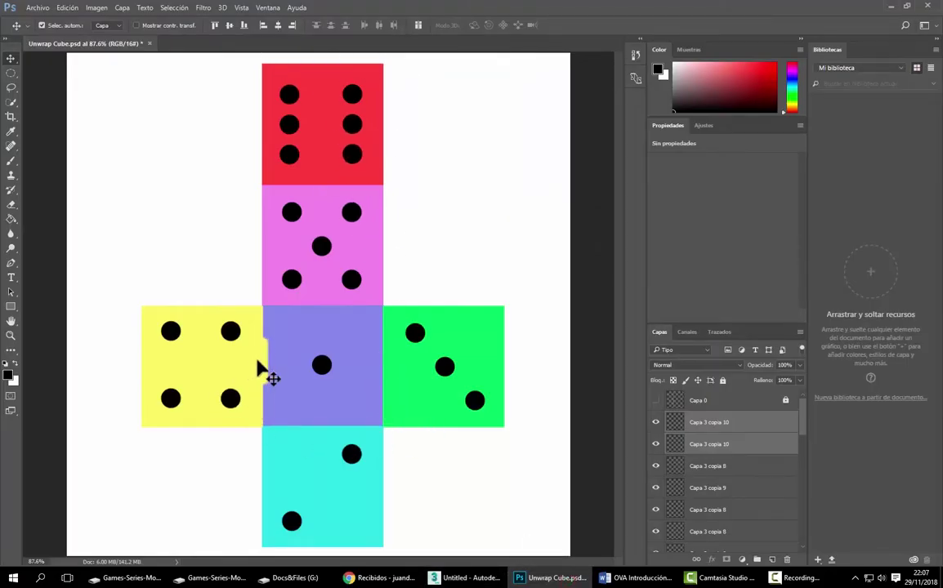
pyautogui.moveTo(258, 367)
pyautogui.mouseDown()
pyautogui.moveTo(265, 311)
pyautogui.moveTo(280, 326)
pyautogui.moveTo(281, 292)
pyautogui.moveTo(378, 279)
pyautogui.mouseUp()
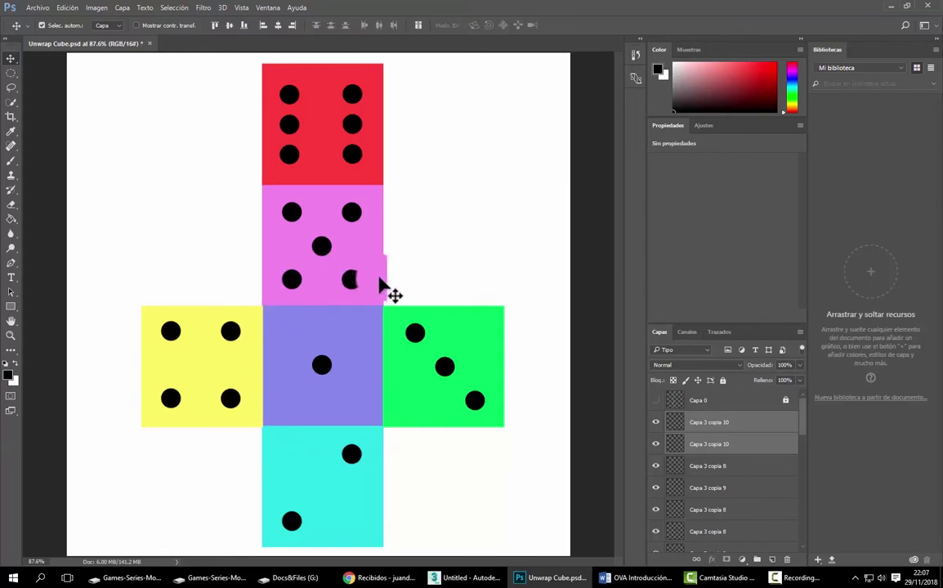
pyautogui.moveTo(463, 320); pyautogui.dragTo(522, 399)
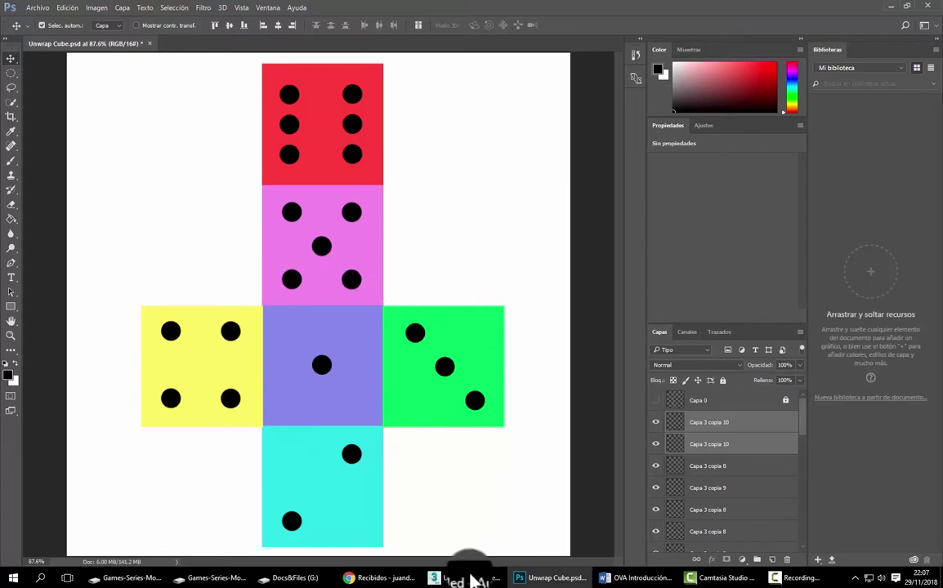
pyautogui.click(467, 577)
pyautogui.keyDown('alt'); pyautogui.moveTo(538, 426); pyautogui.dragTo(522, 427, button='middle'); pyautogui.keyUp('alt')
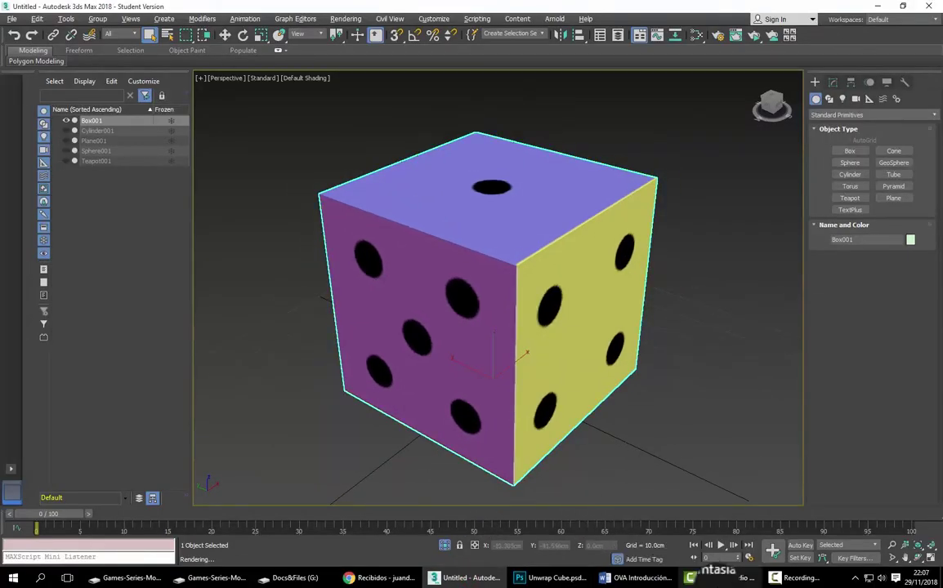
pyautogui.click(717, 584)
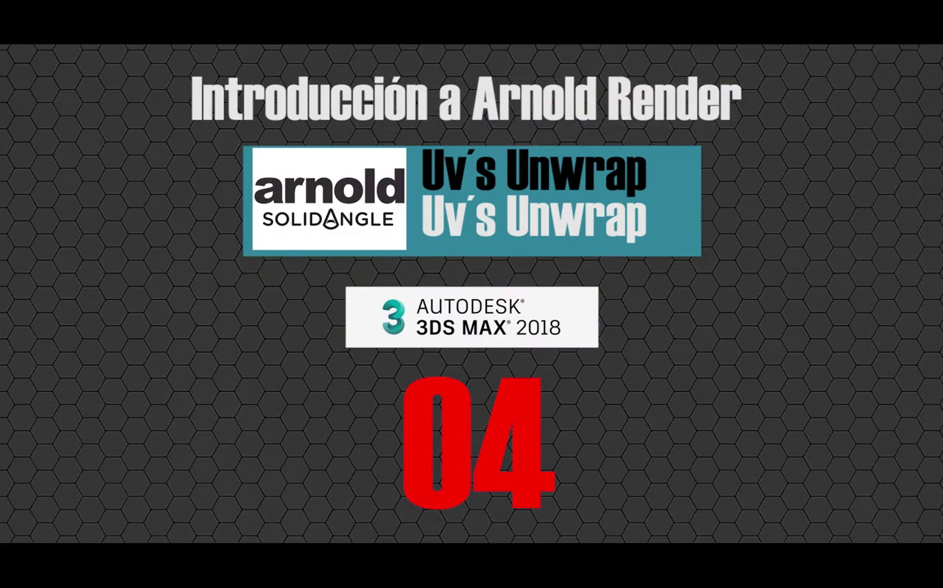